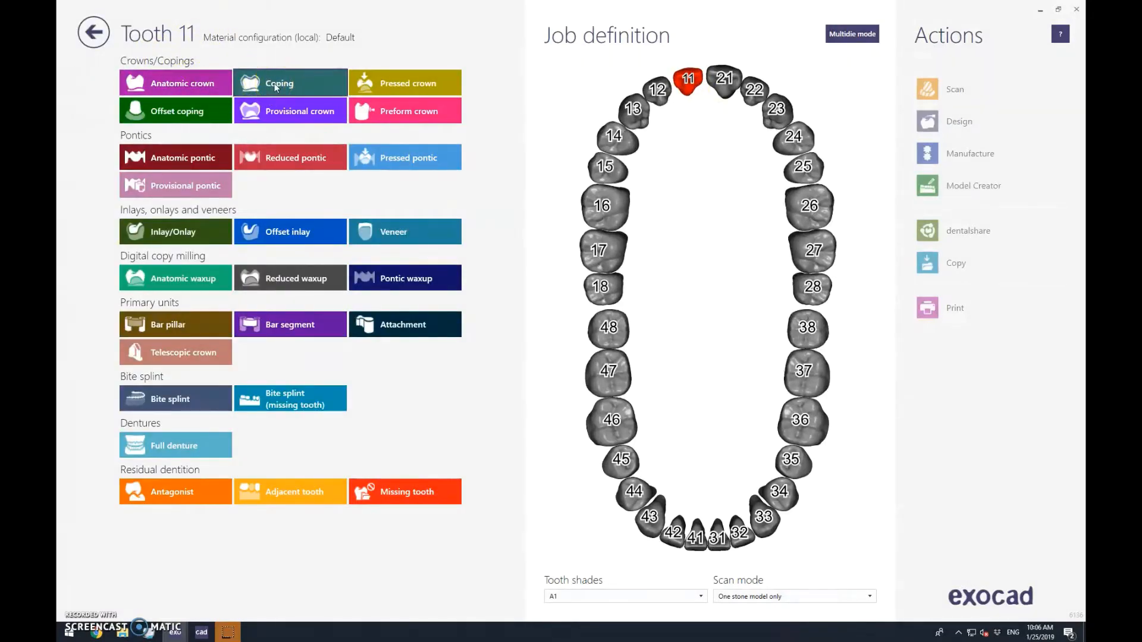
Define tooth 11 as an anatomic crown in zirconia and copy that definition to tooth 13
left_click(222, 88)
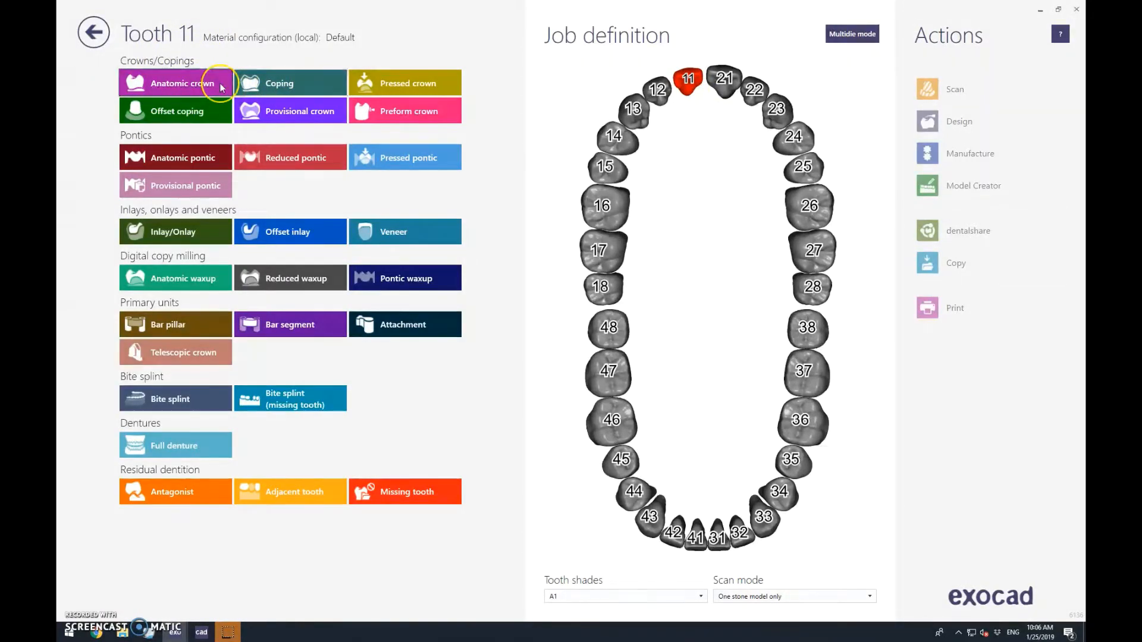
left_click(544, 238)
left_click(1012, 577)
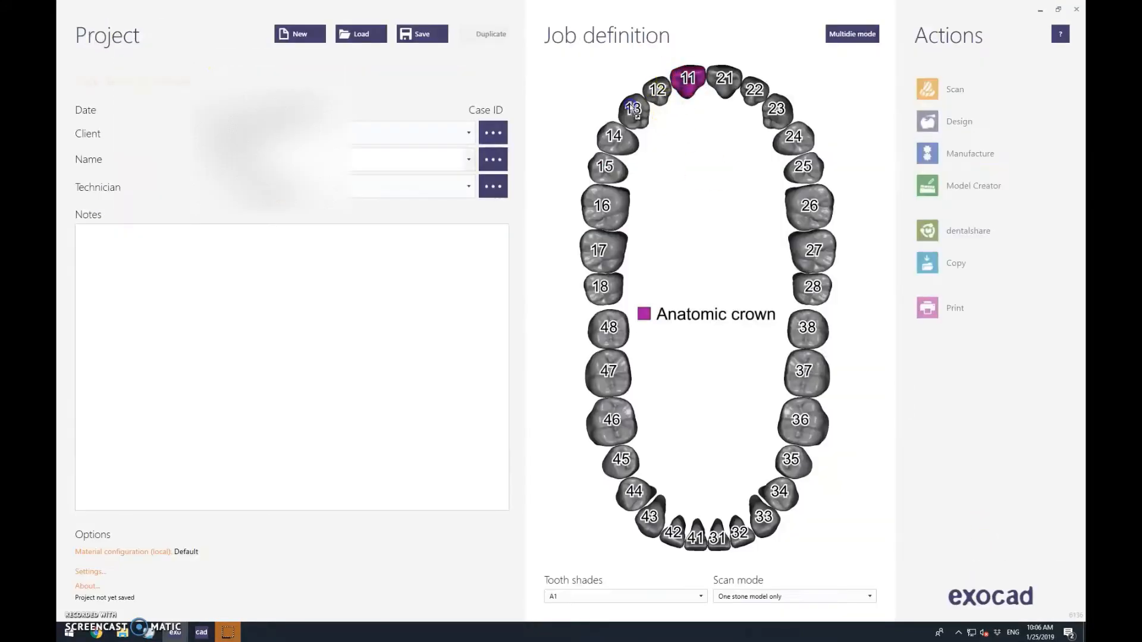
left_click(634, 111, "ctrl")
Define tooth 12 as an anatomic pontic in zirconia
left_click(659, 92)
left_click(185, 158)
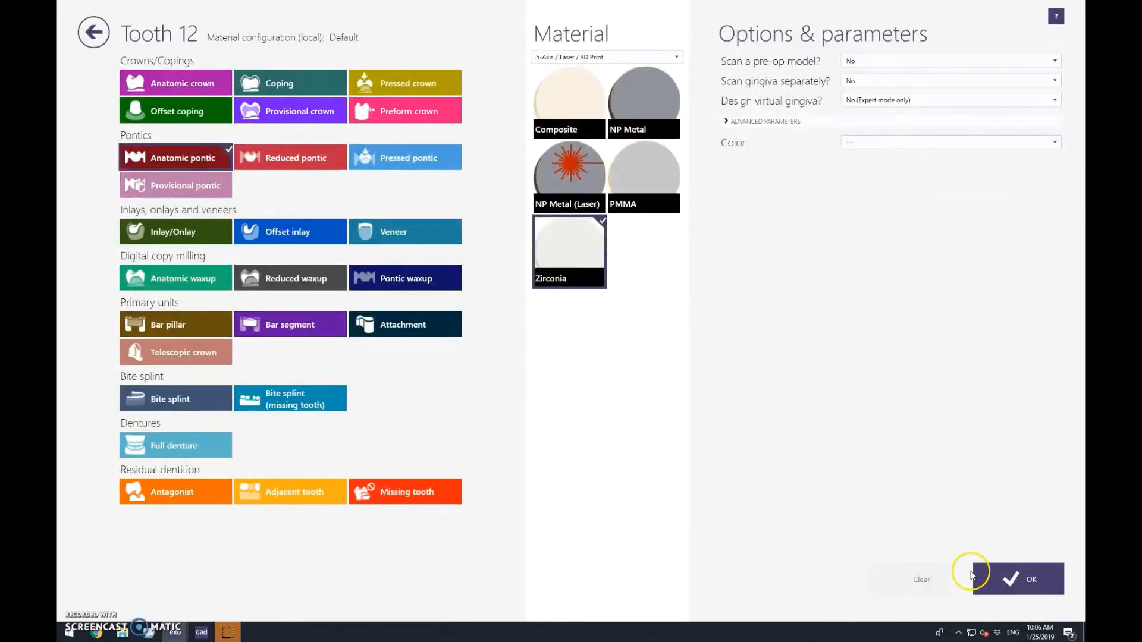
left_click(1012, 577)
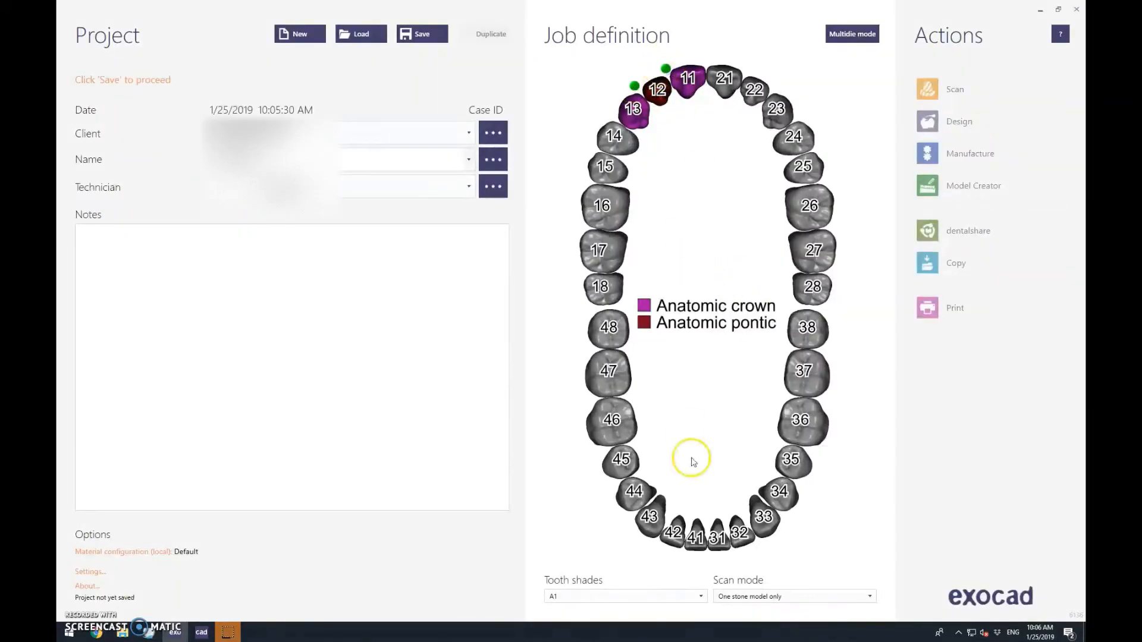
Mark tooth 43 as an antagonist in the job definition
left_click(649, 516)
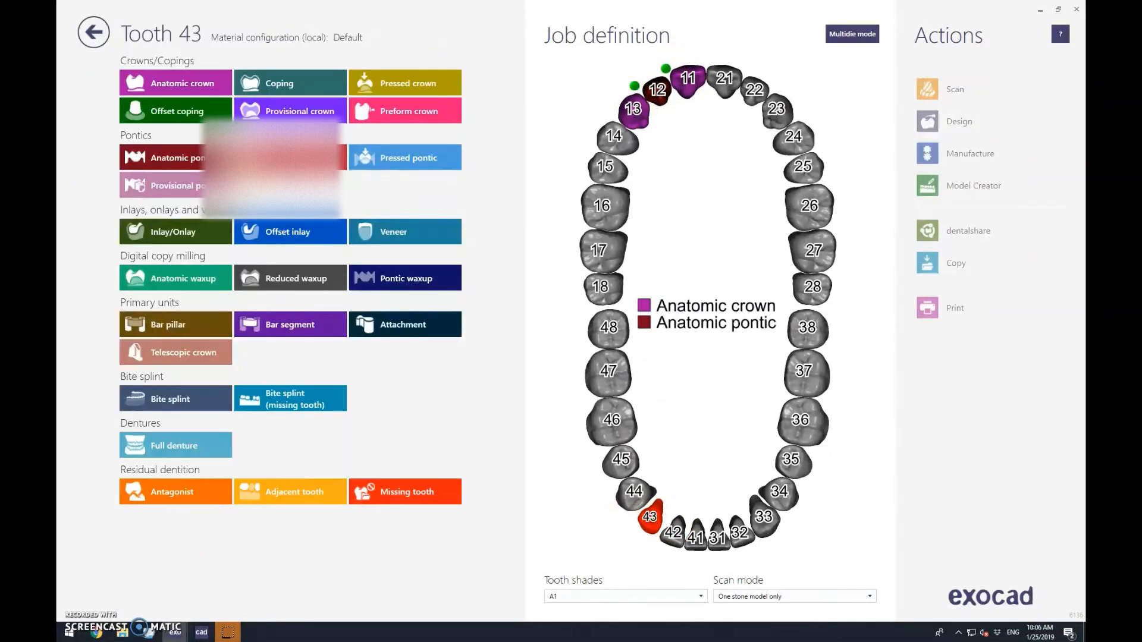
left_click(167, 491)
left_click(1016, 579)
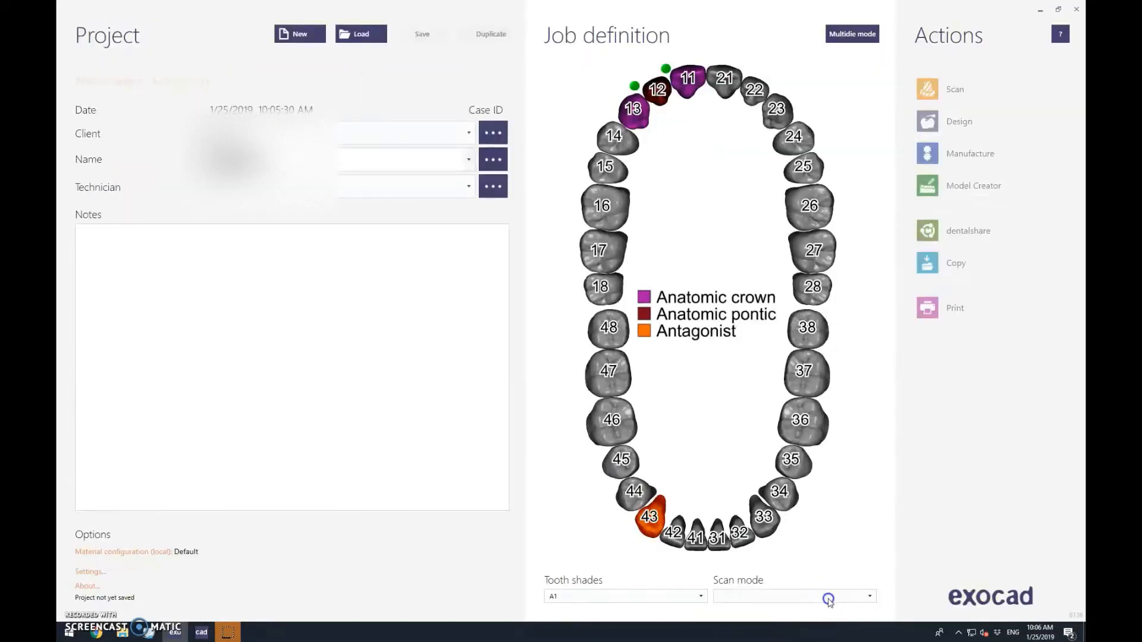
Start the design and load PreparationScan.dcm from the case's Upper scans folder as the upper jaw scan
left_click(928, 122)
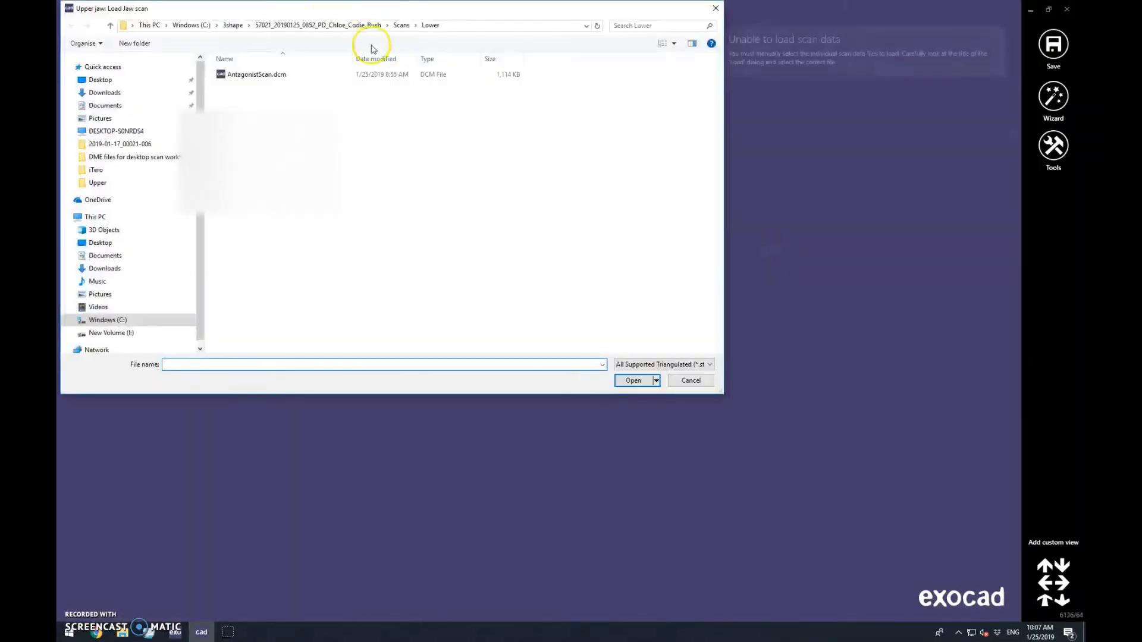
left_click(303, 26)
double_click(280, 74)
double_click(280, 100)
left_click(280, 75)
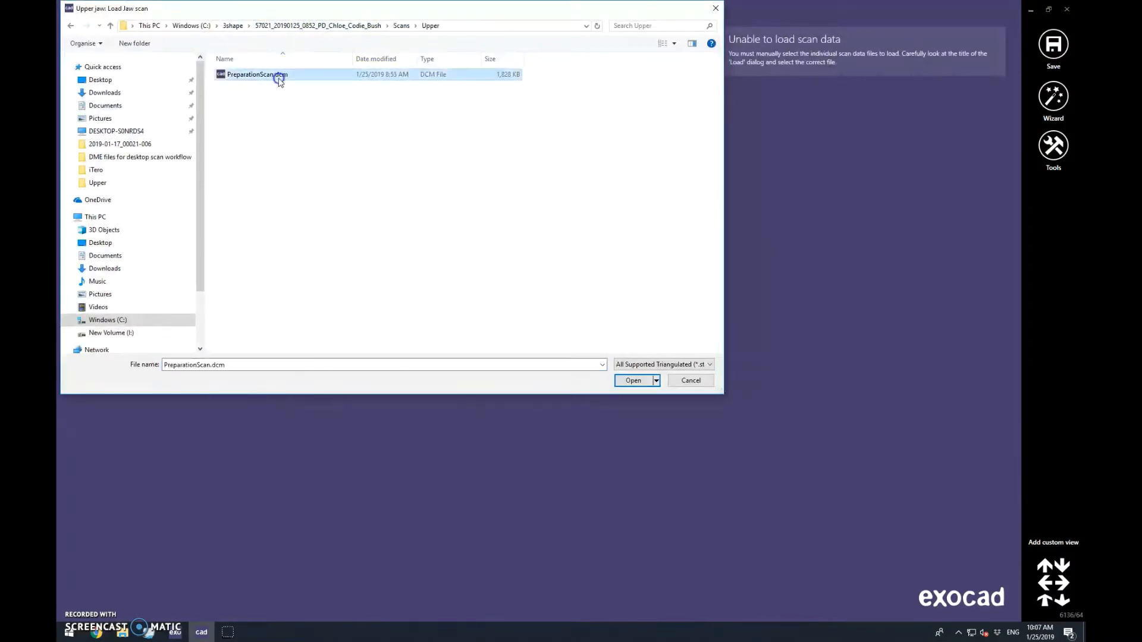
double_click(279, 77)
Load AntagonistScan.dcm from the case's Lower scans folder as the antagonist scan
left_click(401, 26)
double_click(301, 86)
double_click(301, 76)
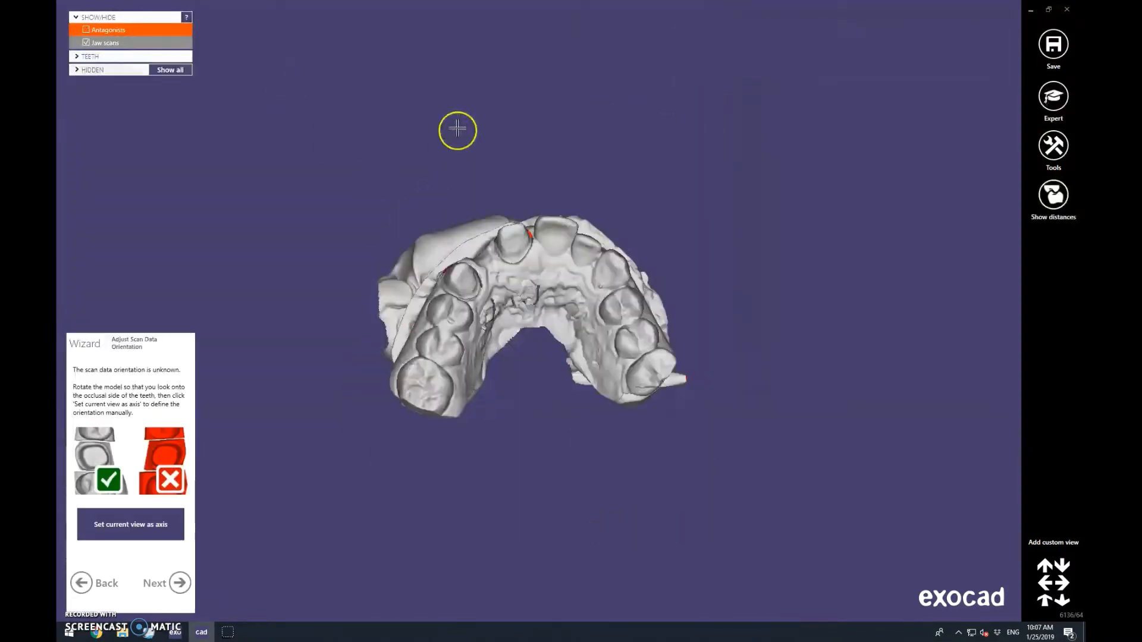
Orient the upper jaw scan to an occlusal view, set that view as the axis and accept the orientation
right_click_drag(457, 129, 462, 214)
scroll(462, 215, "up", 5)
left_click(159, 531)
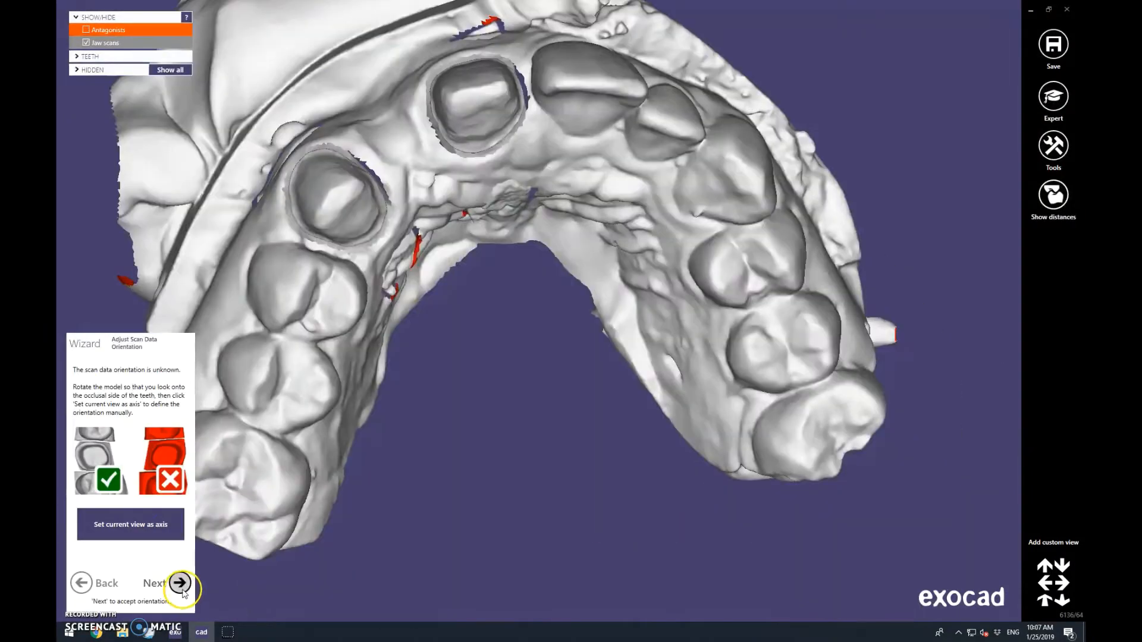
left_click(180, 584)
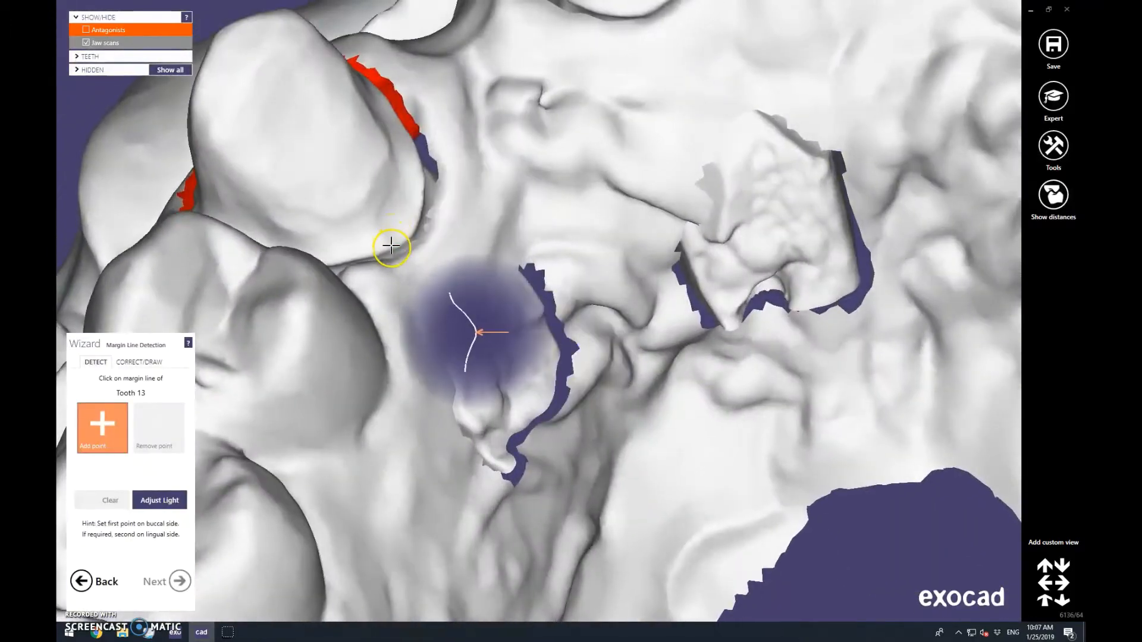
Detect the margin line of tooth 13, correct it around the preparation and accept it
left_click(392, 247)
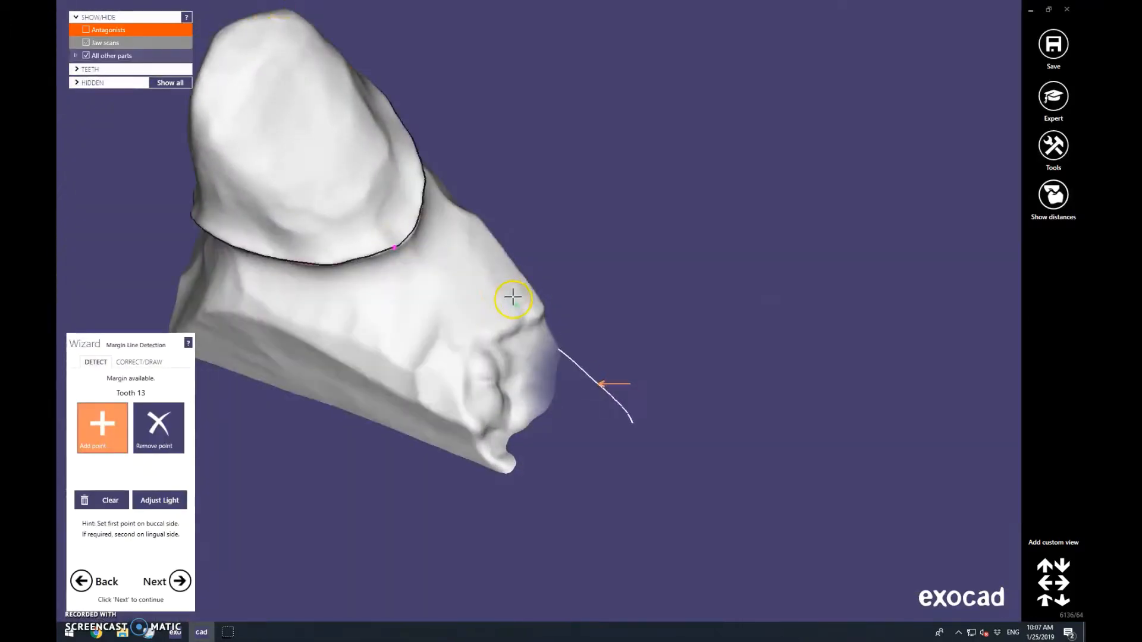
left_click(139, 360)
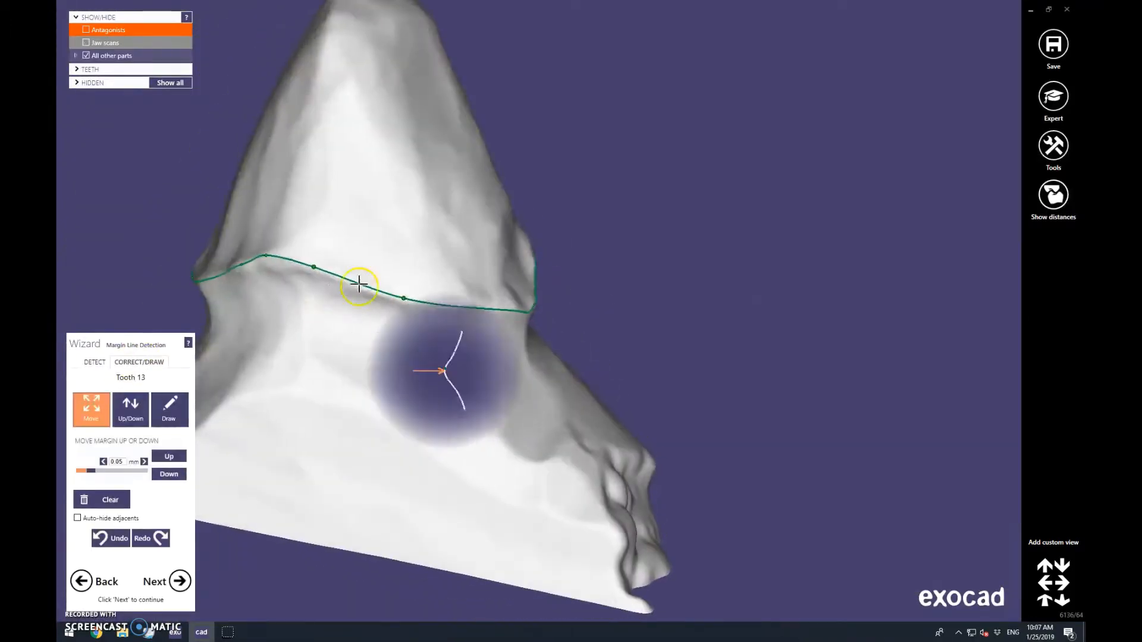
right_click_drag(359, 285, 646, 331)
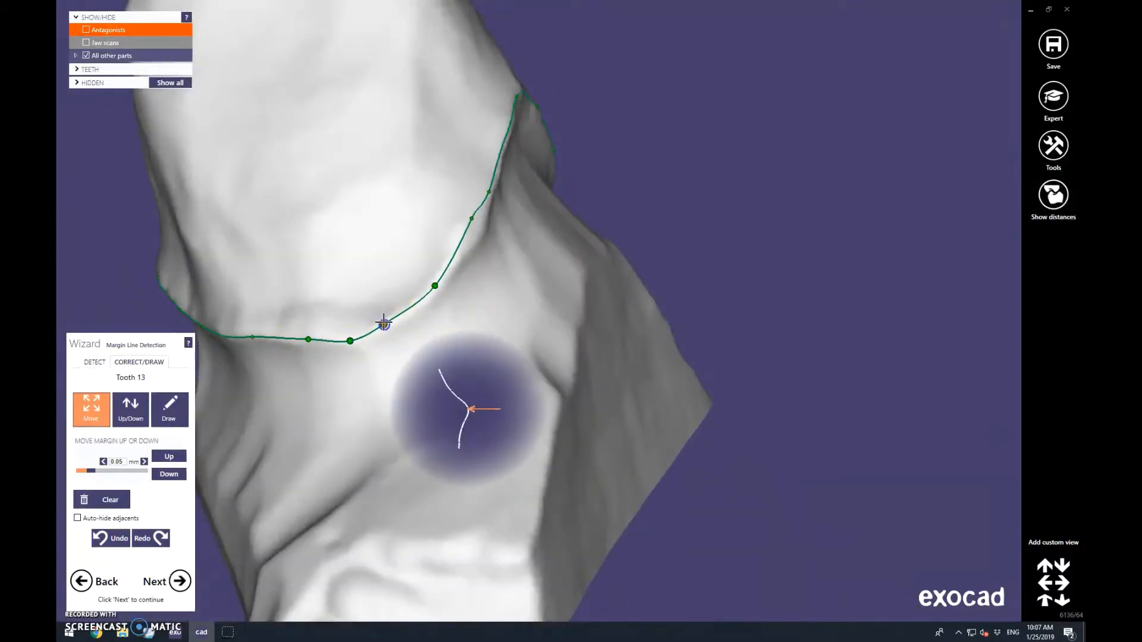
right_click_drag(436, 283, 370, 260)
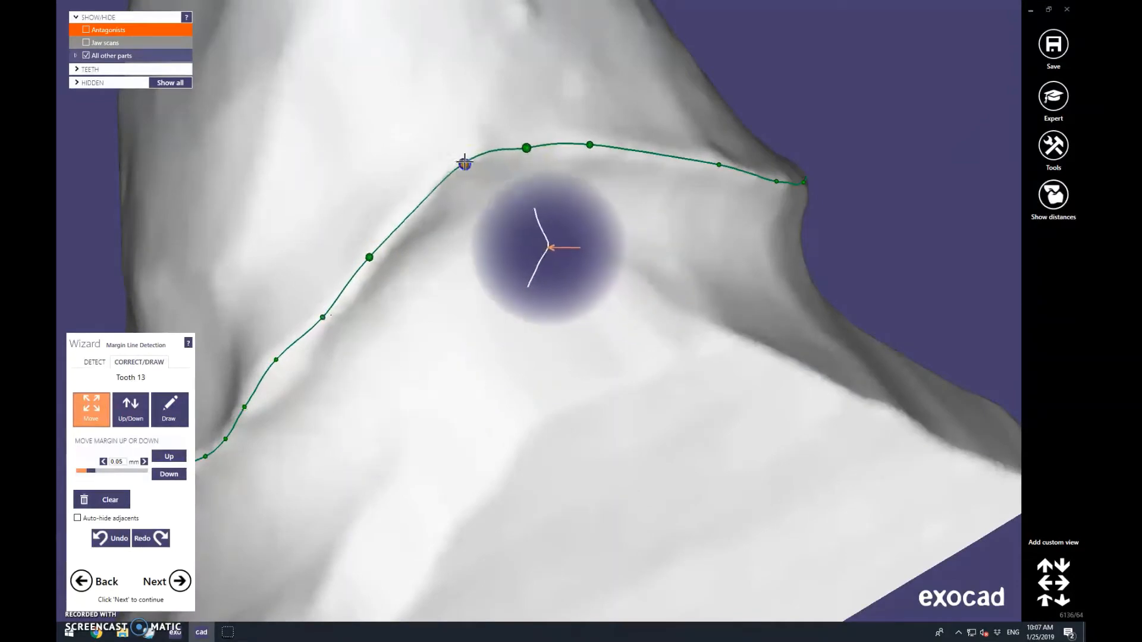
right_click_drag(413, 201, 777, 325)
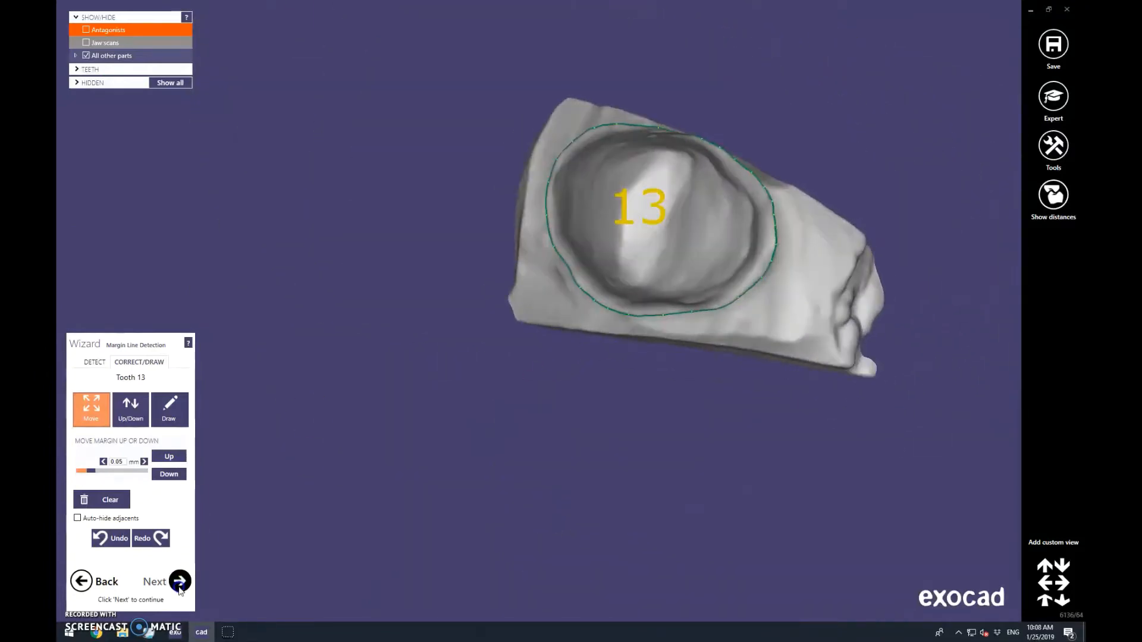
left_click(179, 582)
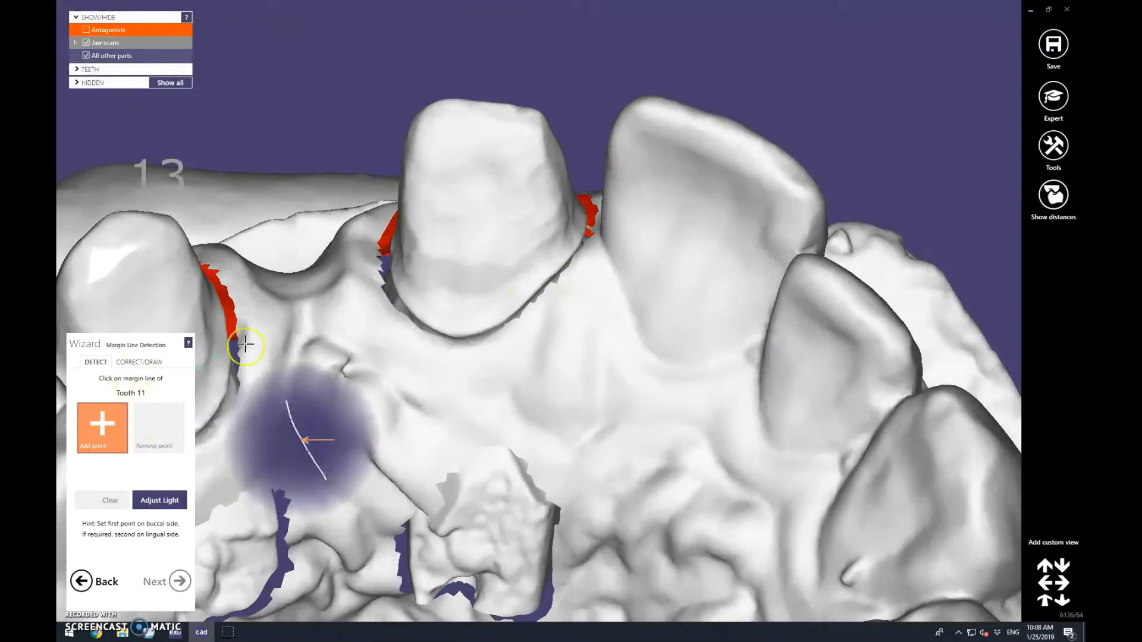
Detect the margin line of tooth 11 and hide the jaw scans so the die stands alone
left_click(517, 306)
scroll(691, 266, "down", 4)
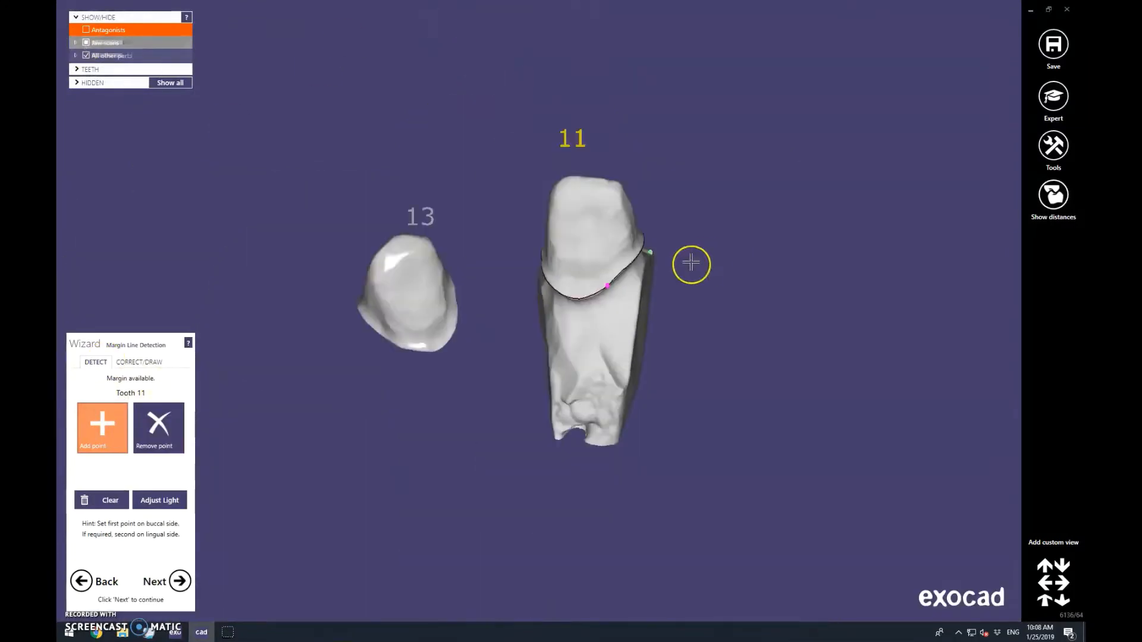
right_click_drag(690, 265, 696, 342)
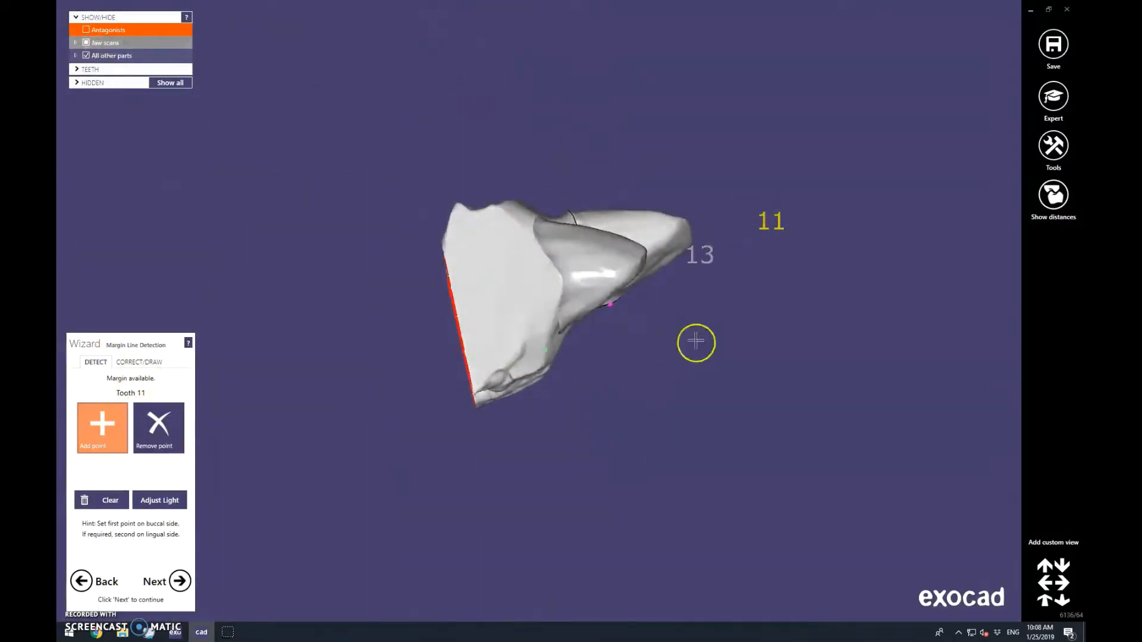
left_click(86, 44)
scroll(614, 226, "up", 5)
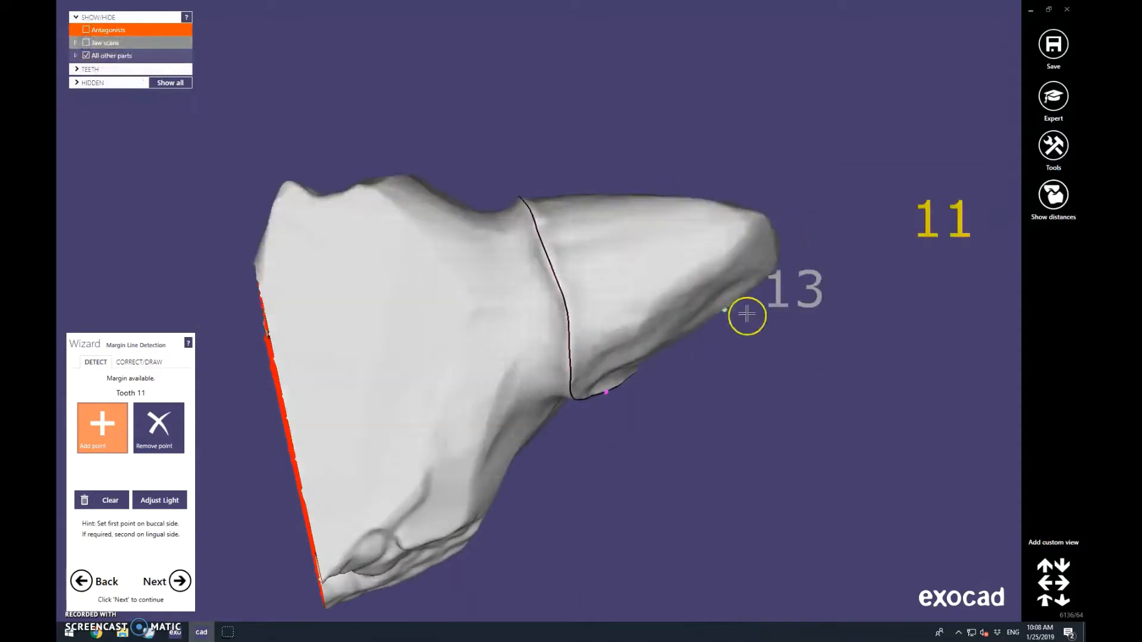
right_click_drag(747, 315, 738, 316)
Correct the margin line of tooth 11 on the side facing tooth 13 by adding and moving points
left_click(133, 360)
mouse_move(493, 262)
right_mouse_down()
mouse_move(500, 273)
mouse_move(565, 232)
right_mouse_up()
scroll(572, 279, "up", 5)
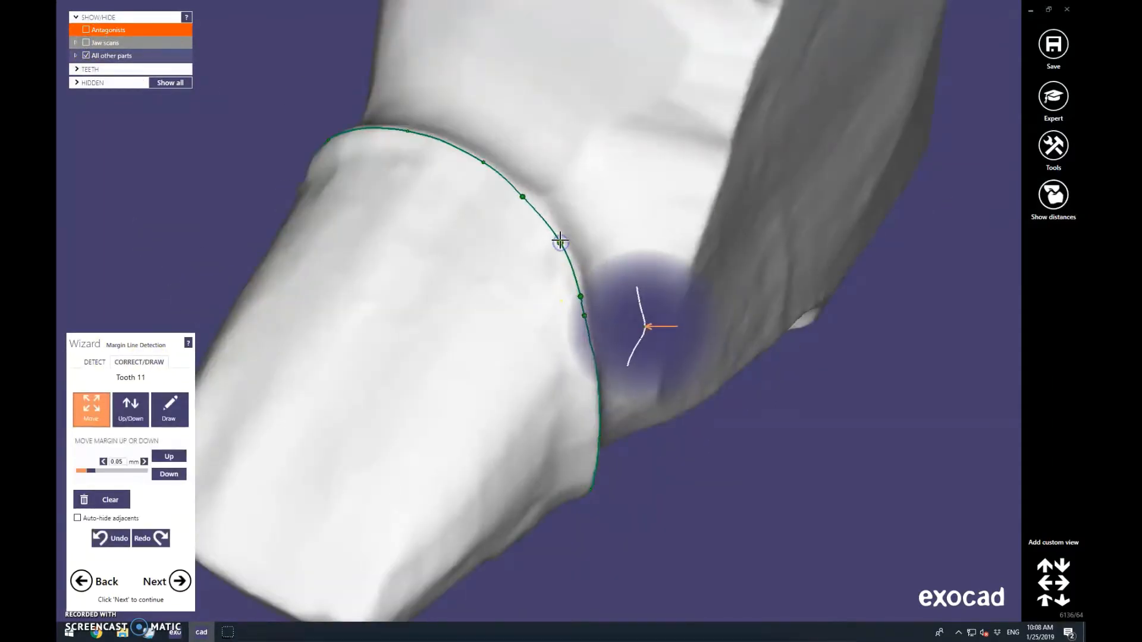
scroll(511, 209, "down", 5)
right_click_drag(452, 205, 568, 256)
scroll(574, 269, "up", 5)
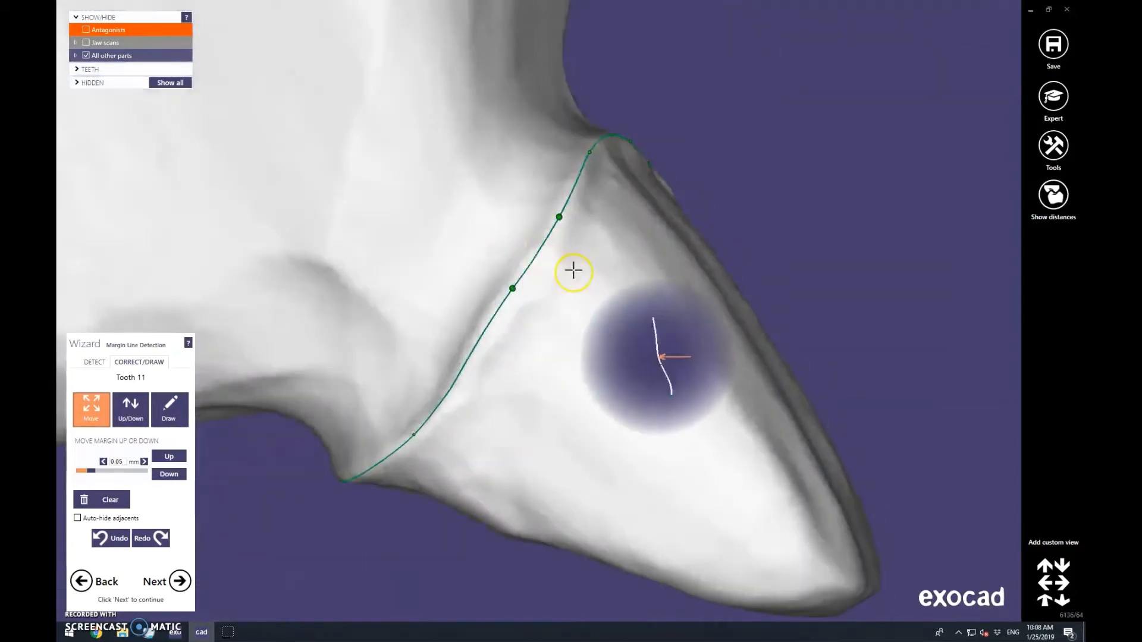
left_click(533, 256)
left_click(481, 342)
left_click_drag(512, 288, 506, 291)
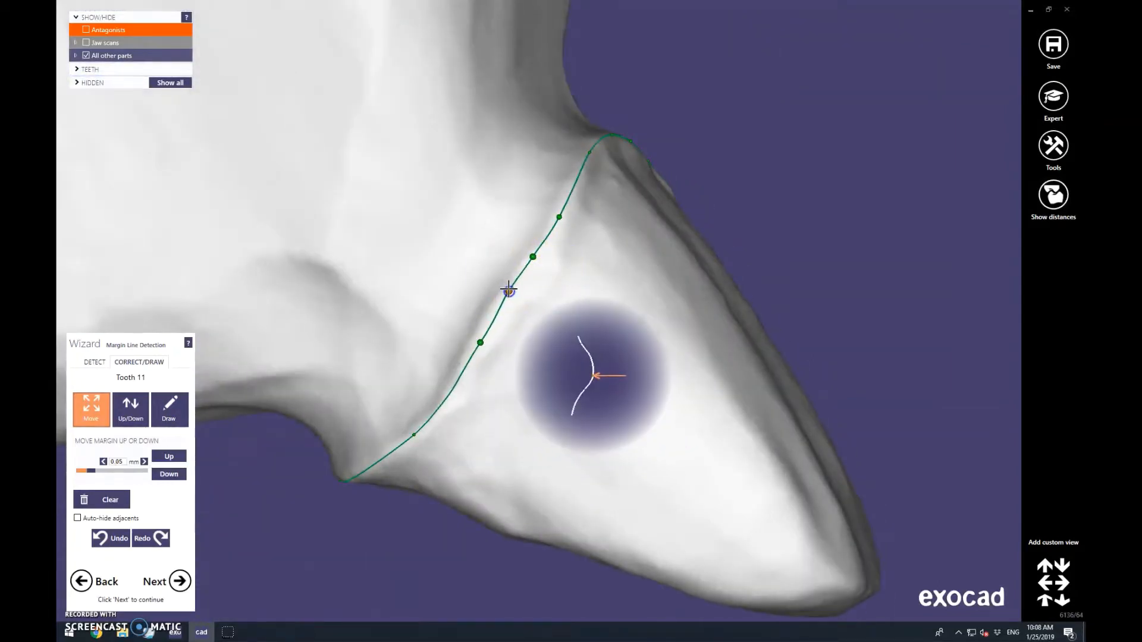
Refine tooth 11's margin points from the side facing tooth 13 around onto the palatal face
right_click_drag(451, 401, 491, 363)
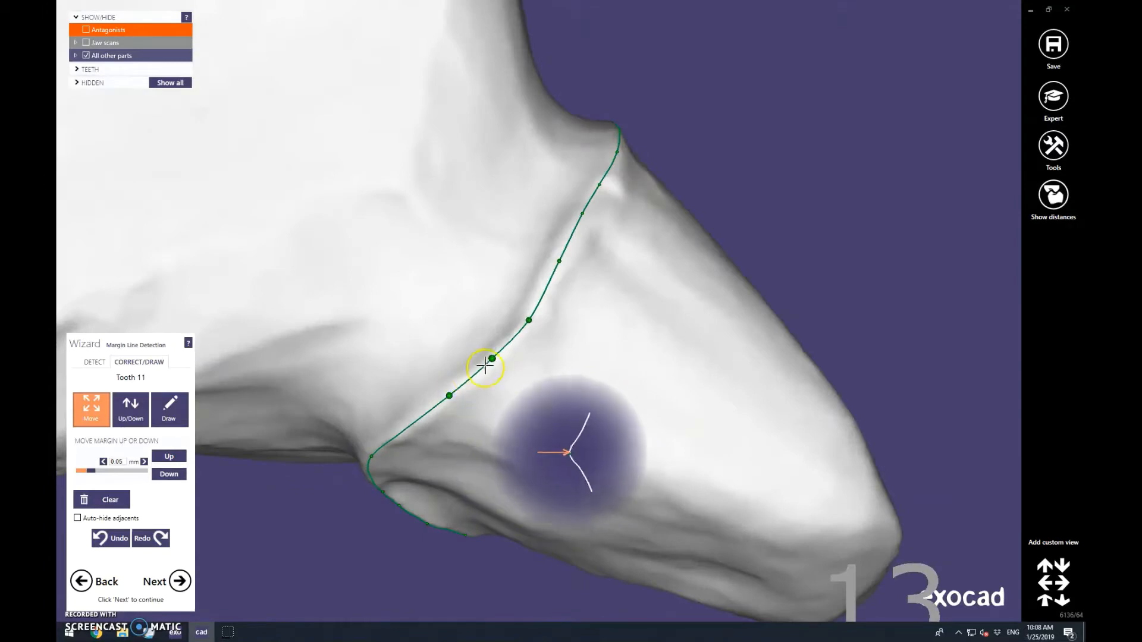
scroll(586, 376, "down", 2)
right_click_drag(587, 372, 615, 357)
scroll(476, 382, "up", 3)
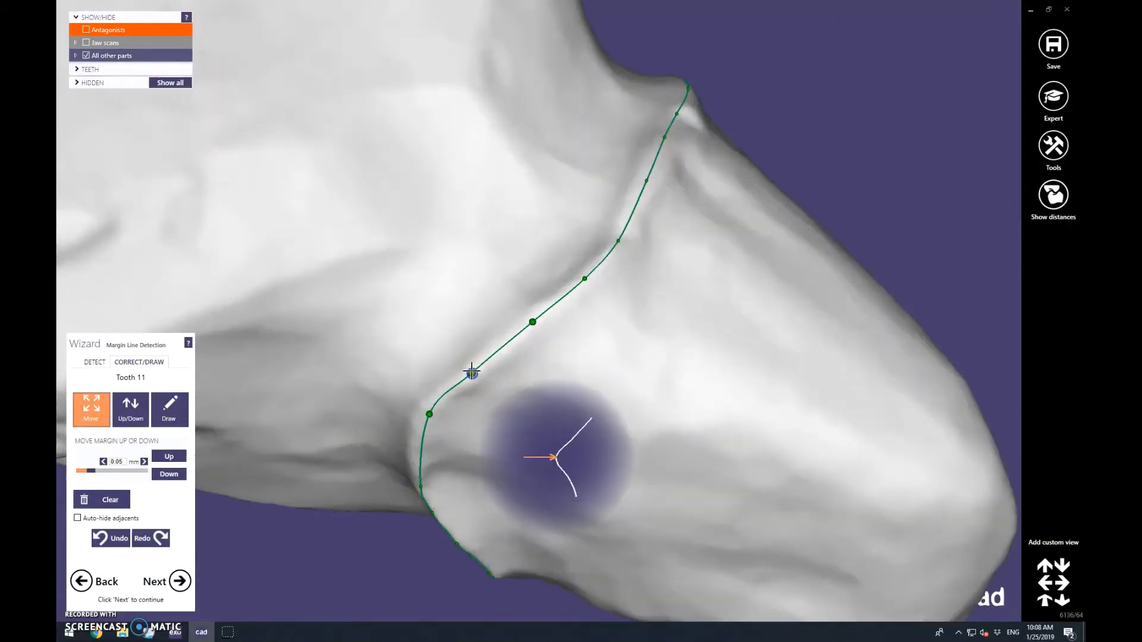
left_click_drag(427, 414, 424, 416)
scroll(501, 417, "down", 2)
right_click_drag(501, 417, 440, 289)
scroll(417, 267, "up", 3)
left_click_drag(384, 338, 389, 336)
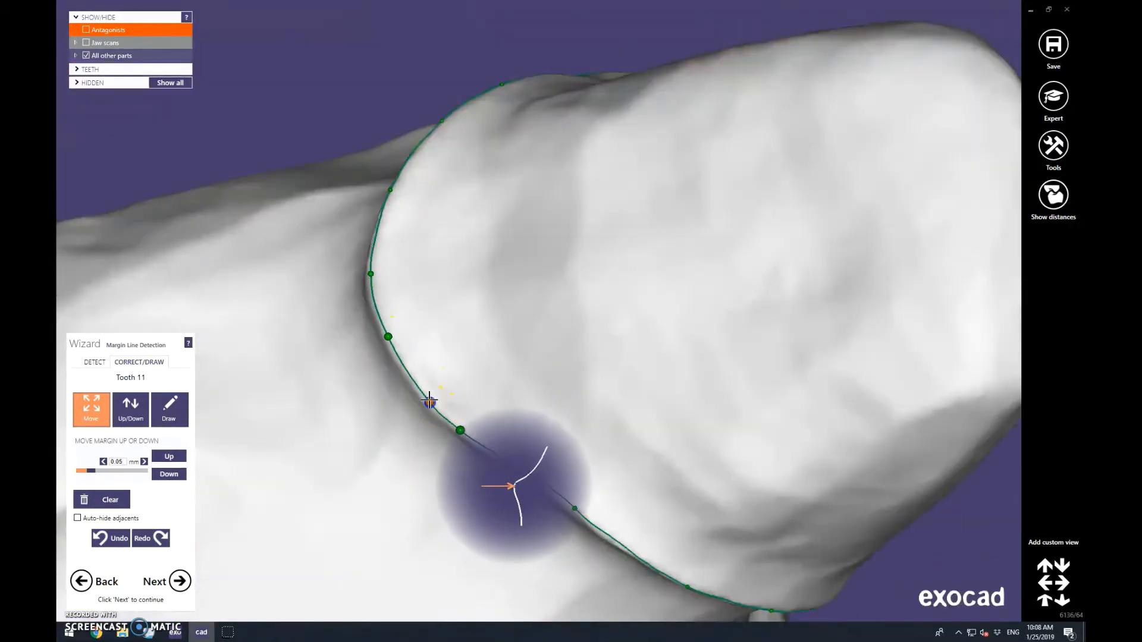
Add margin points on tooth 11 along the raised proximal section beyond the palatal face
scroll(431, 401, "down", 2)
right_click_drag(431, 401, 595, 345)
scroll(672, 327, "up", 3)
left_click(697, 325)
left_click(655, 325)
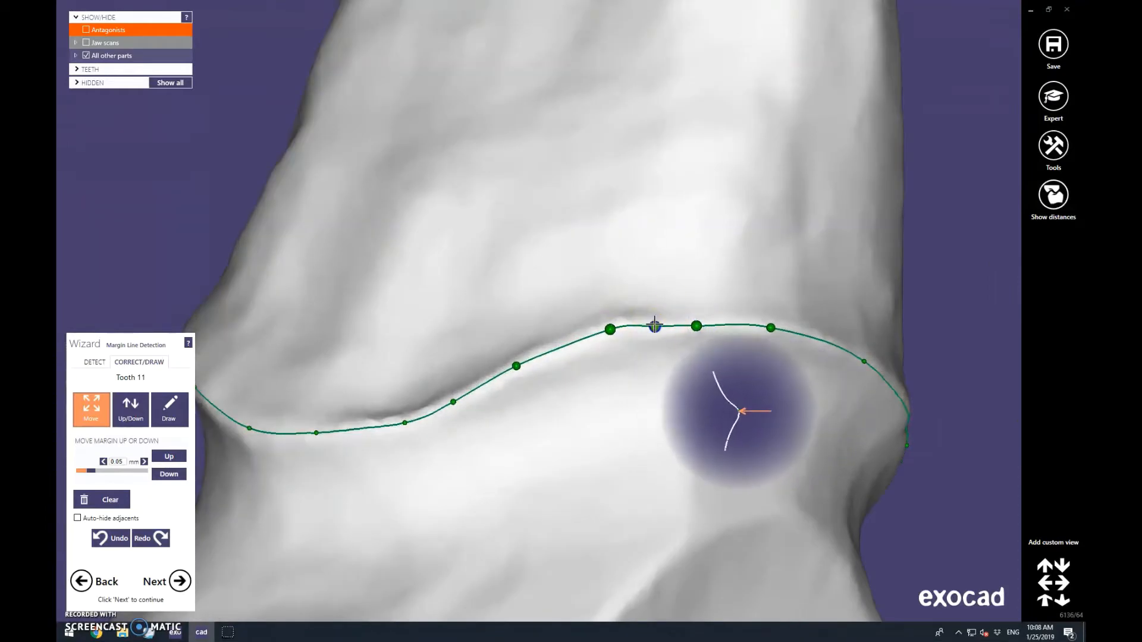
scroll(655, 325, "down", 2)
right_click_drag(688, 357, 722, 375)
scroll(669, 405, "up", 3)
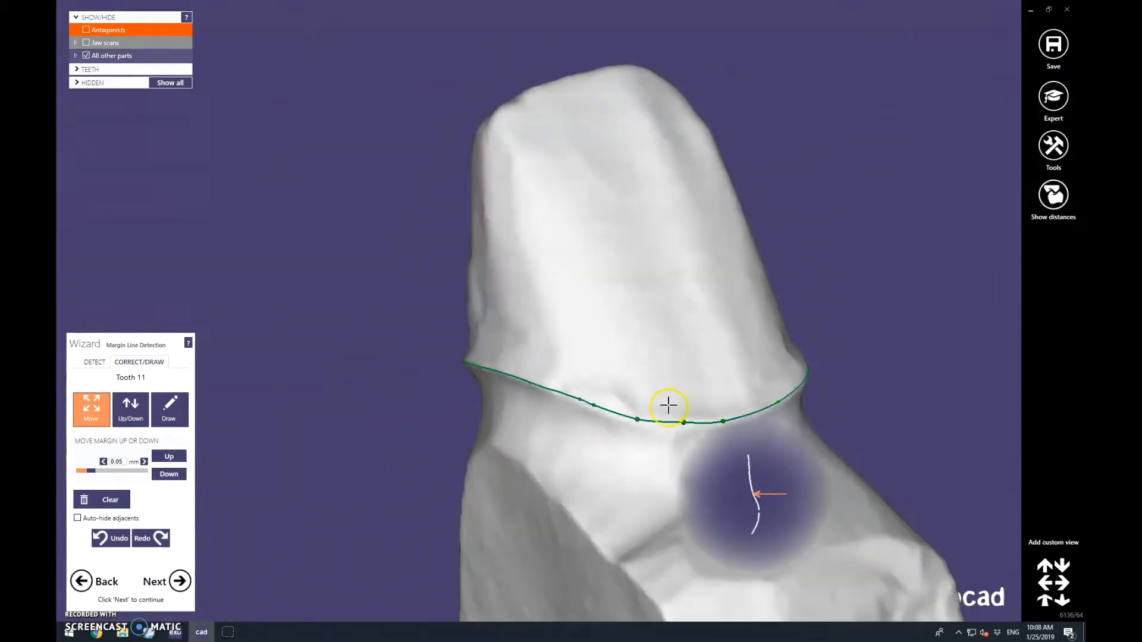
Adjust and add points on the last section of tooth 11's margin, check the whole line from the occlusal side and accept it
scroll(647, 421, "up", 3)
left_click_drag(631, 416, 634, 421)
left_click_drag(555, 391, 561, 397)
left_click(497, 371)
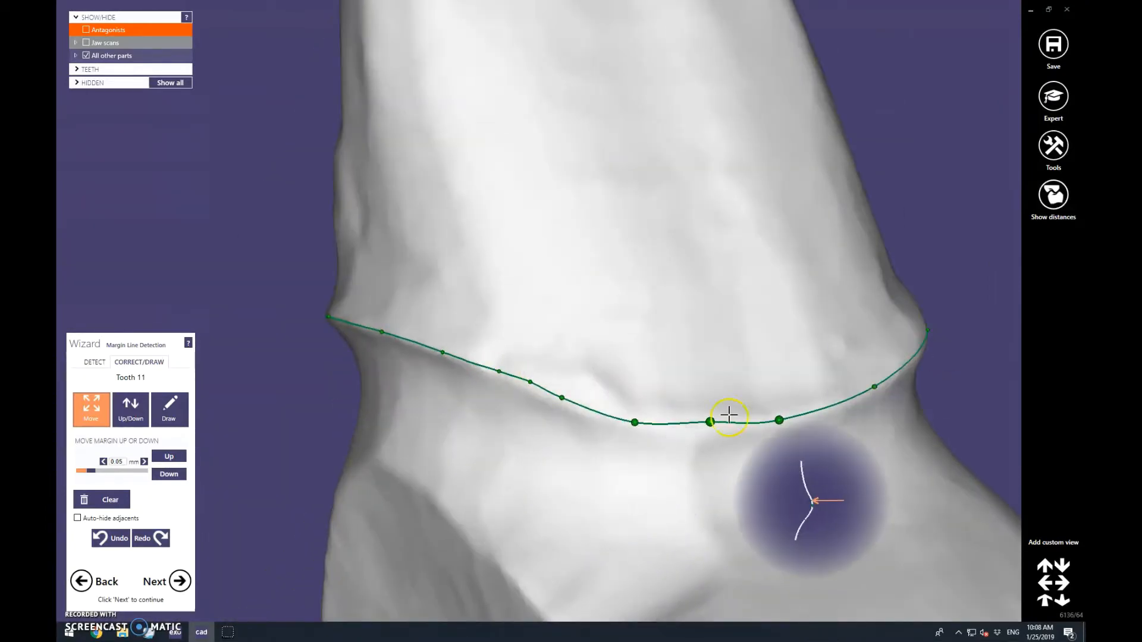
left_click_drag(711, 422, 717, 426)
left_click(837, 406)
right_click_drag(839, 411, 937, 446)
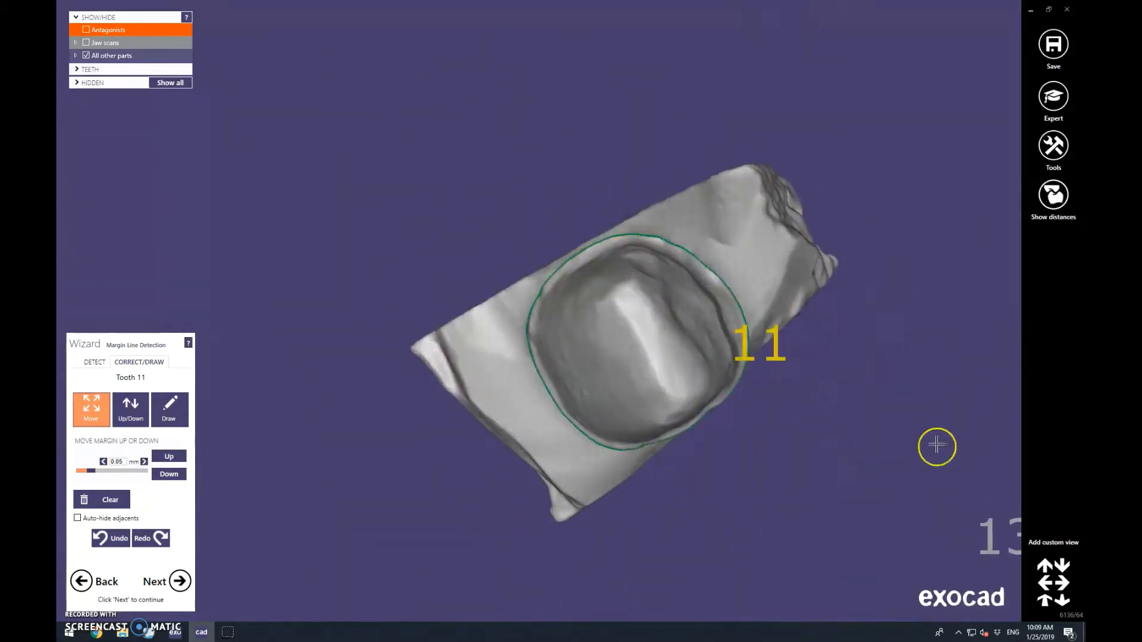
scroll(617, 319, "up", 5)
scroll(629, 345, "down", 3)
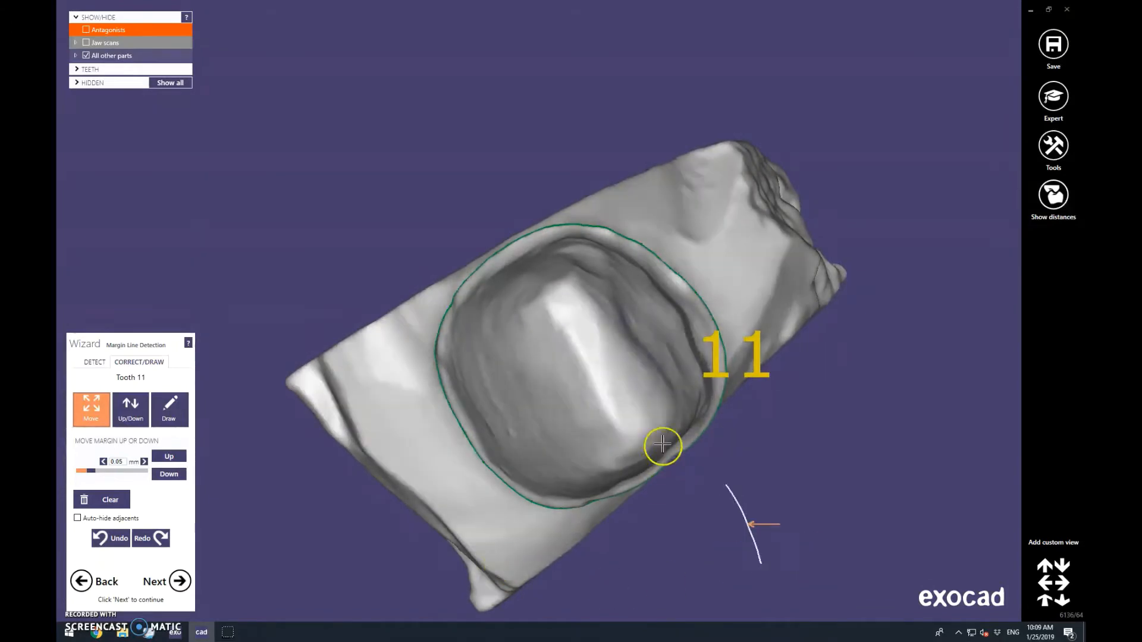
left_click(181, 582)
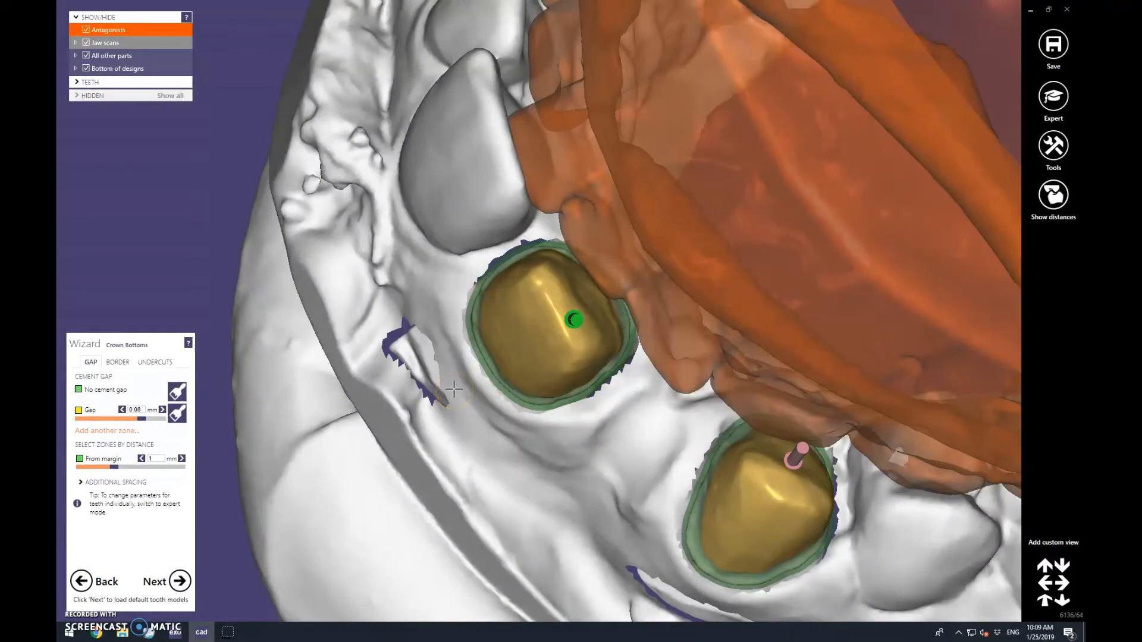
Hide the antagonist scan and apply the undercut settings to the crown bottoms
scroll(455, 390, "down", 5)
right_click_drag(455, 391, 697, 210)
left_click(85, 29)
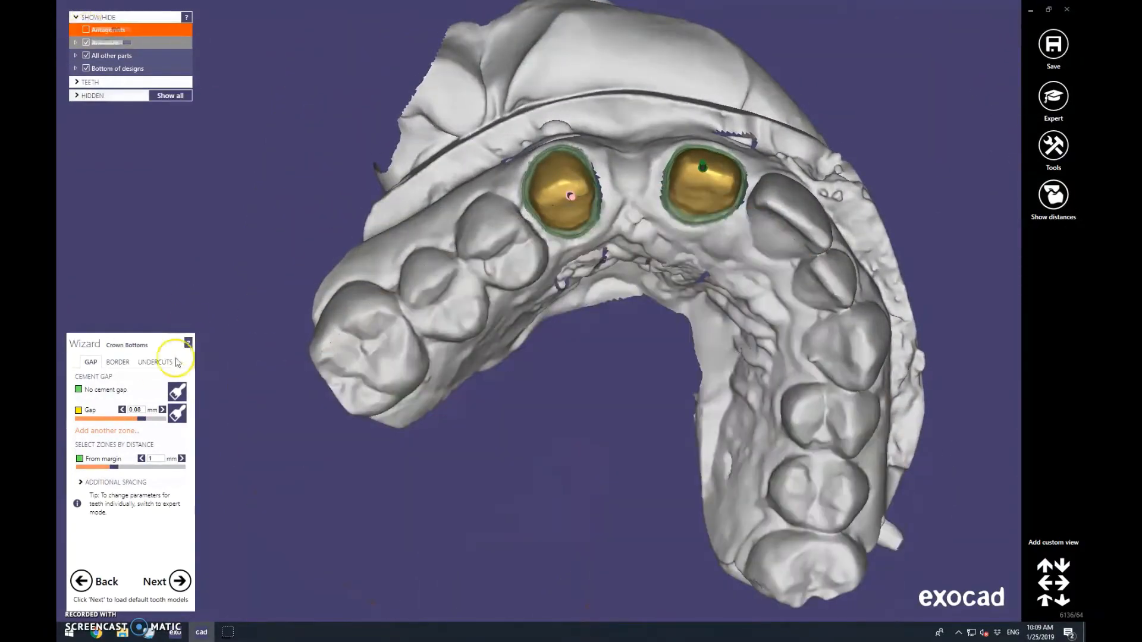
left_click(154, 362)
left_click(163, 531)
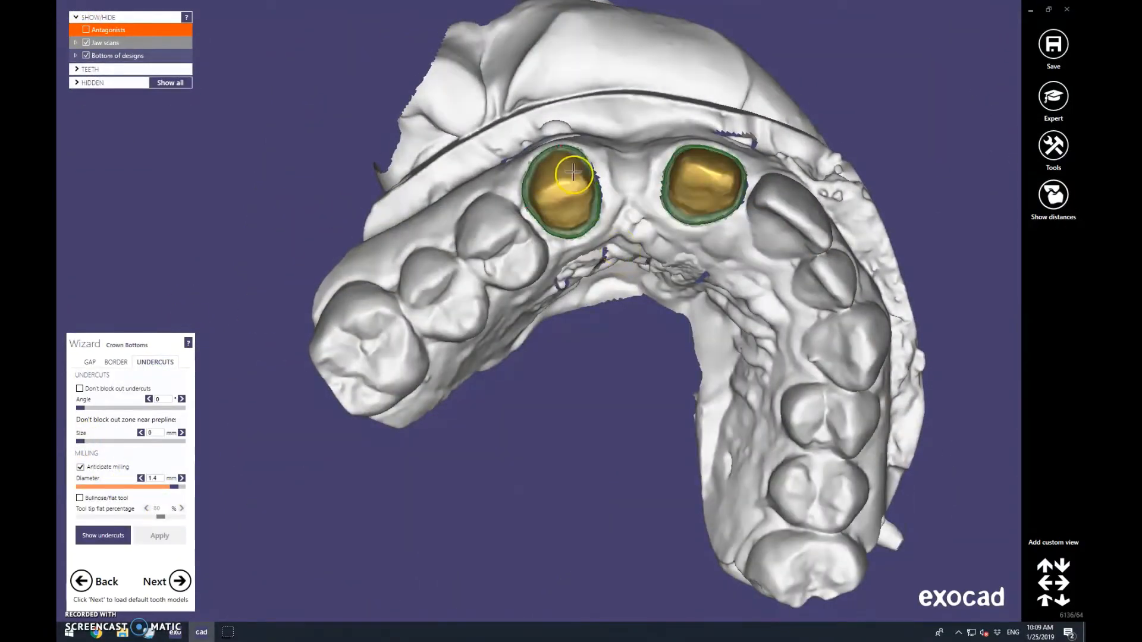
Set one common insertion direction for the 13-11 bridge from the current occlusal view and accept it
right_click(573, 182)
left_click(589, 229)
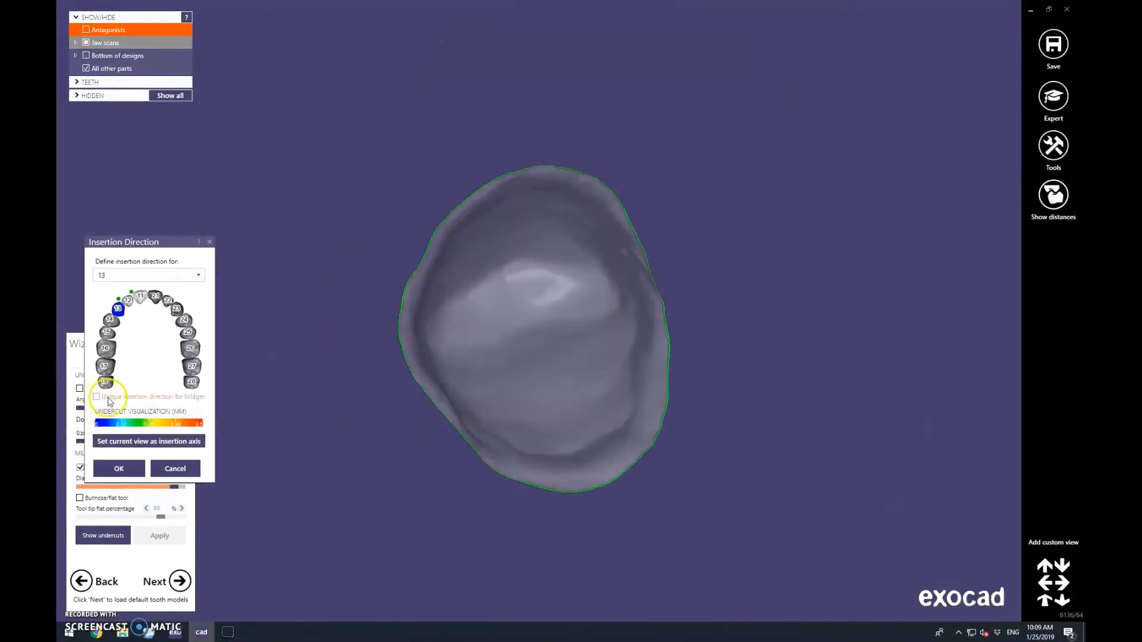
left_click(96, 398)
right_click_drag(625, 344, 559, 341)
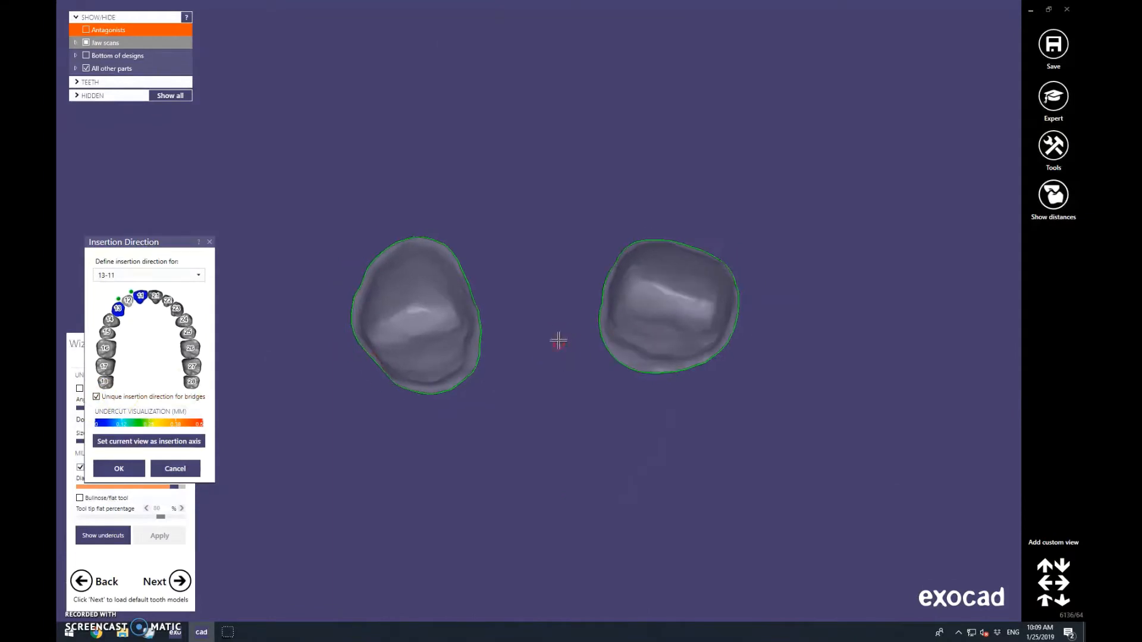
left_click(154, 444)
left_click(126, 469)
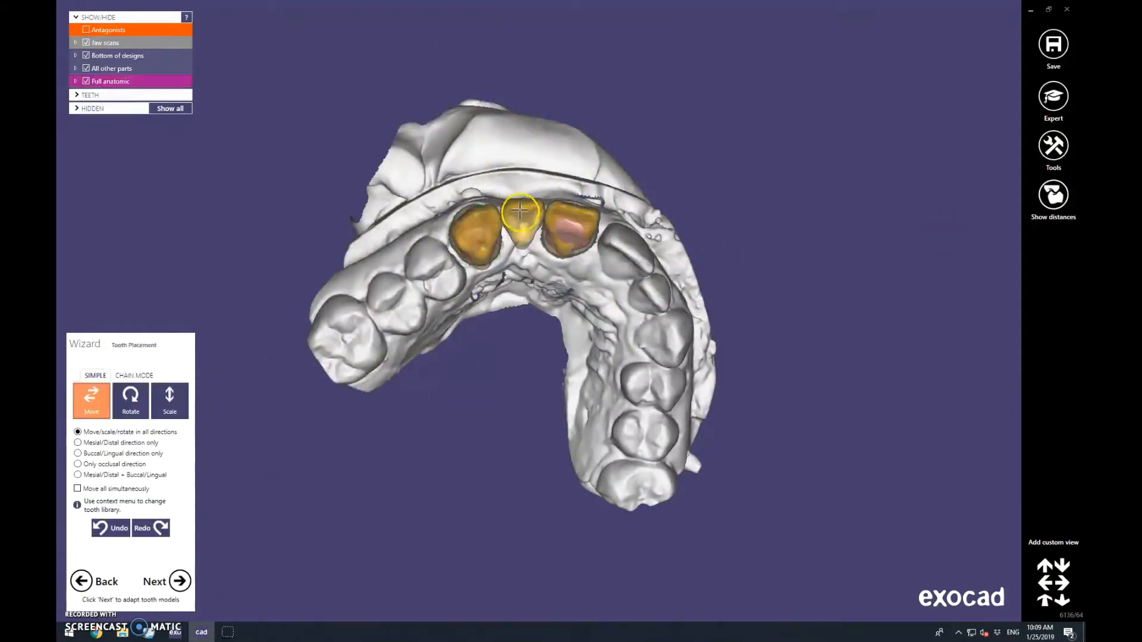
right_click_drag(521, 217, 520, 257)
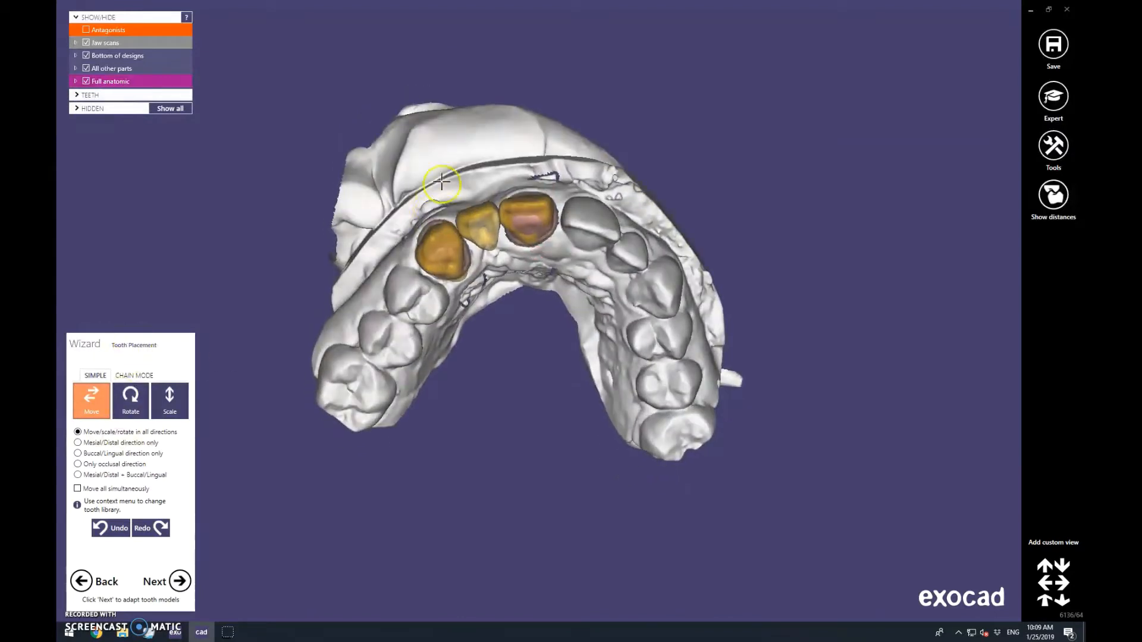
left_click(119, 529)
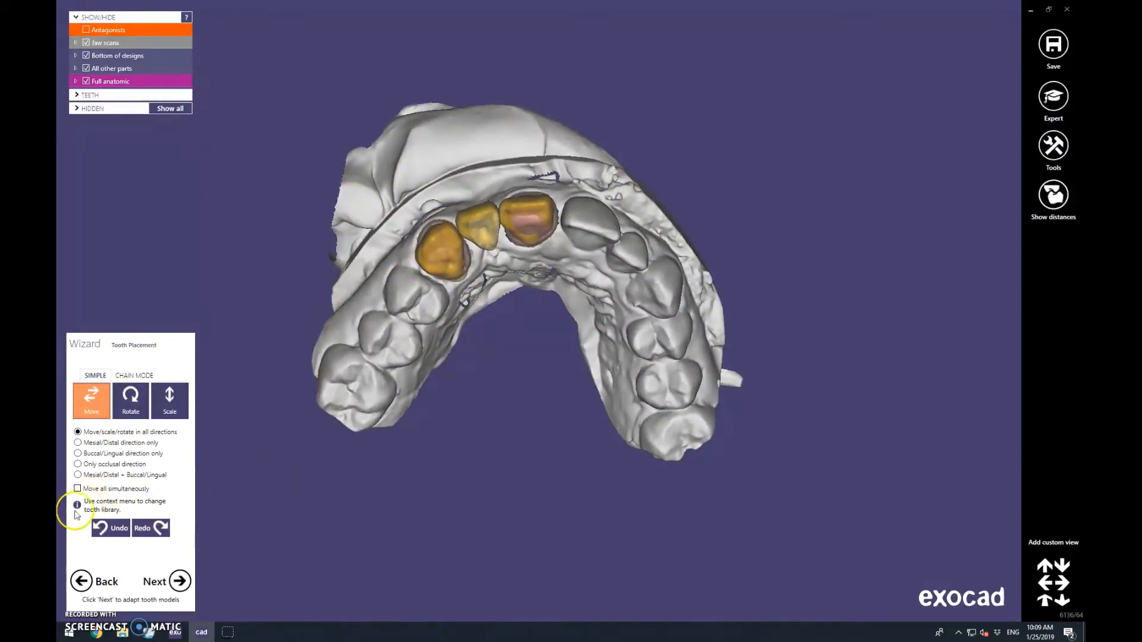
right_click(445, 252)
left_click(542, 282)
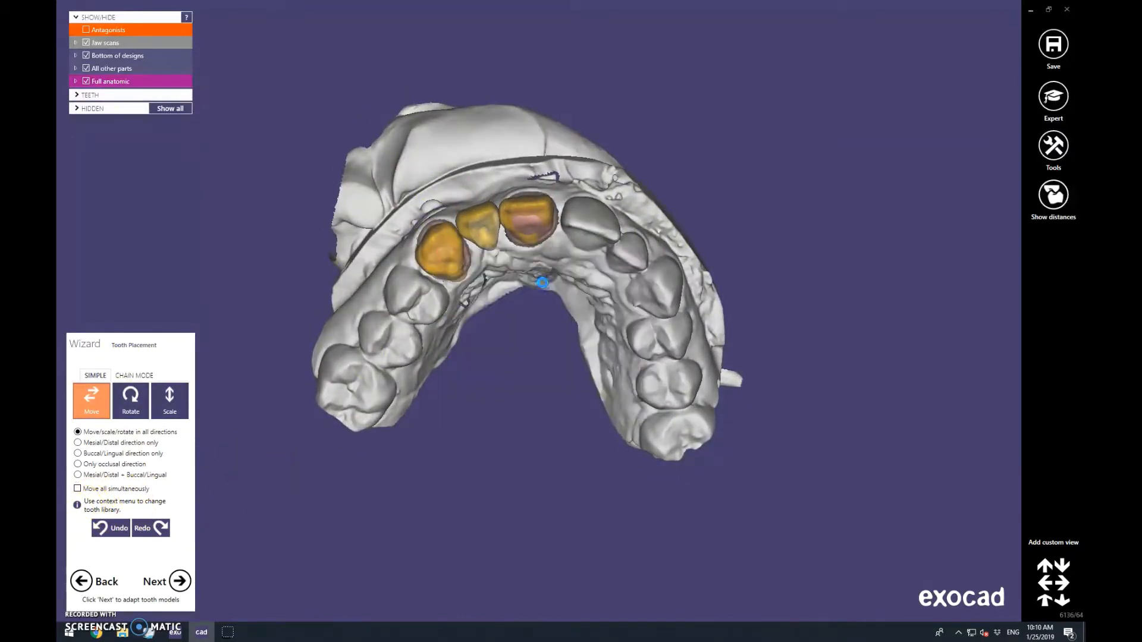
left_click(235, 555)
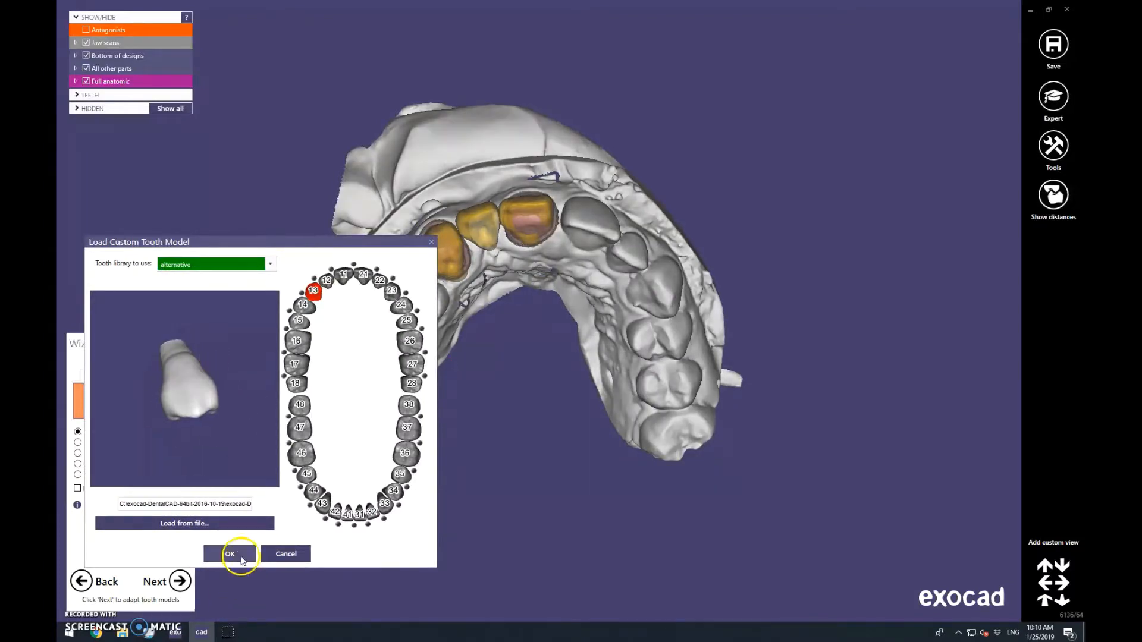
left_click(682, 376)
left_click(621, 378)
Load the ashortia library's custom tooth models for teeth 13 to 11 in place of the alternative library
right_click(562, 257)
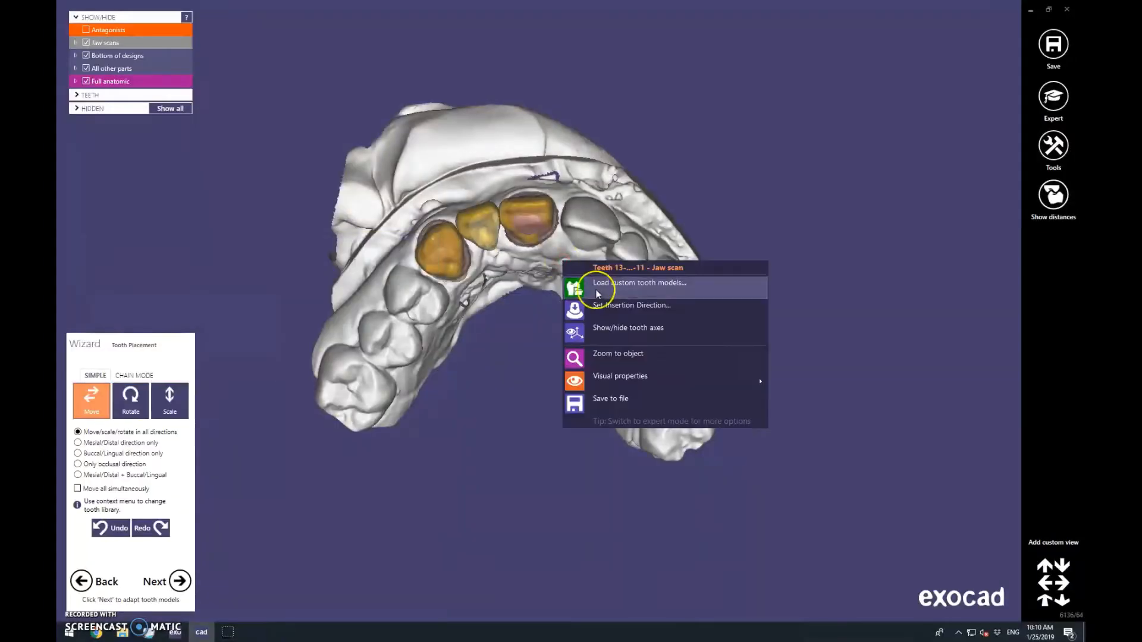
left_click(599, 292)
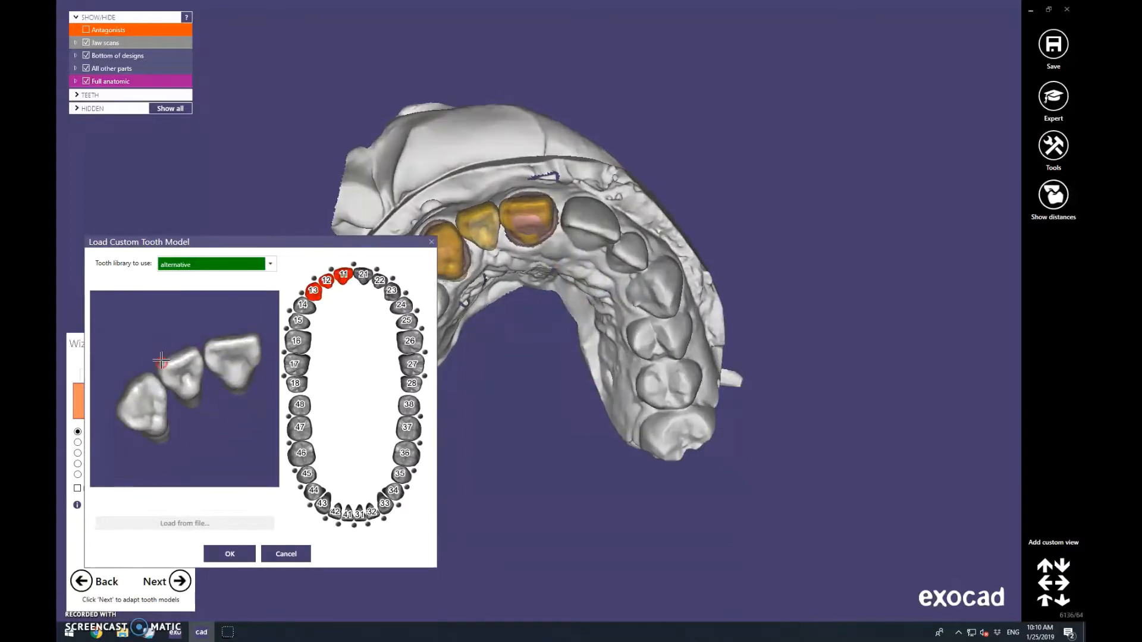
right_click_drag(257, 325, 270, 231)
left_click(271, 263)
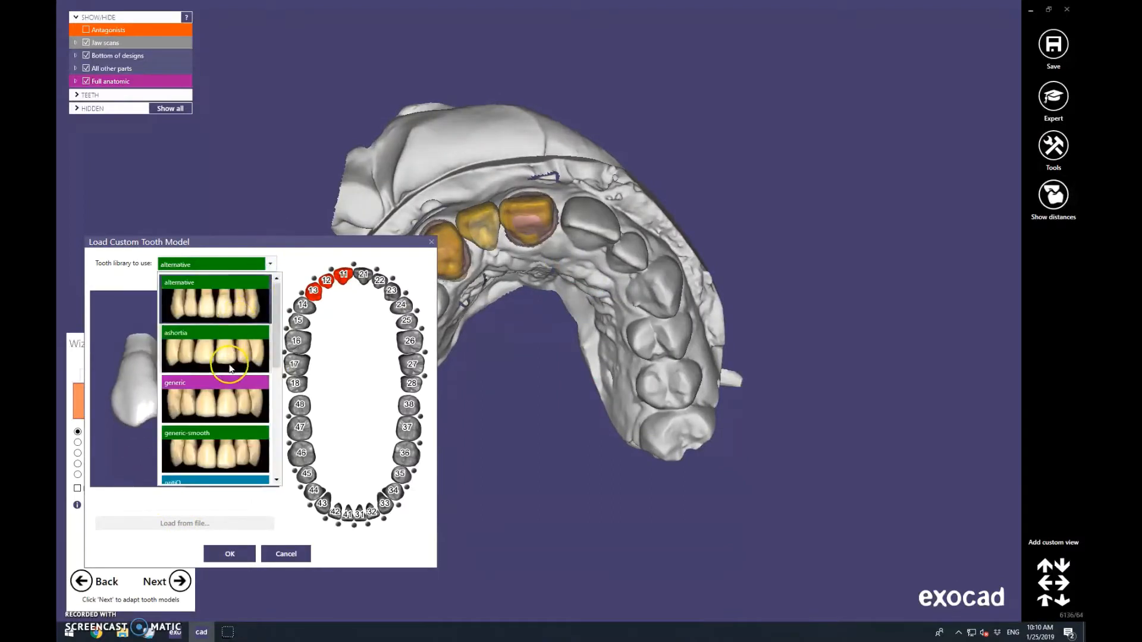
right_click(502, 199)
left_click(580, 99)
left_click(238, 263)
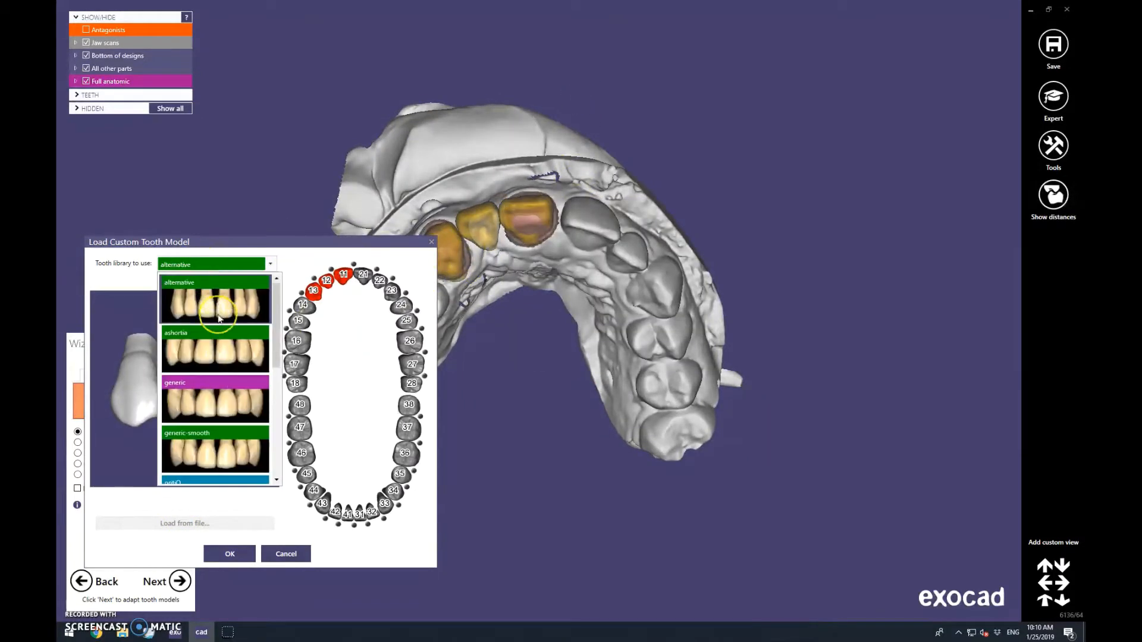
left_click(210, 348)
right_click_drag(260, 398, 245, 331)
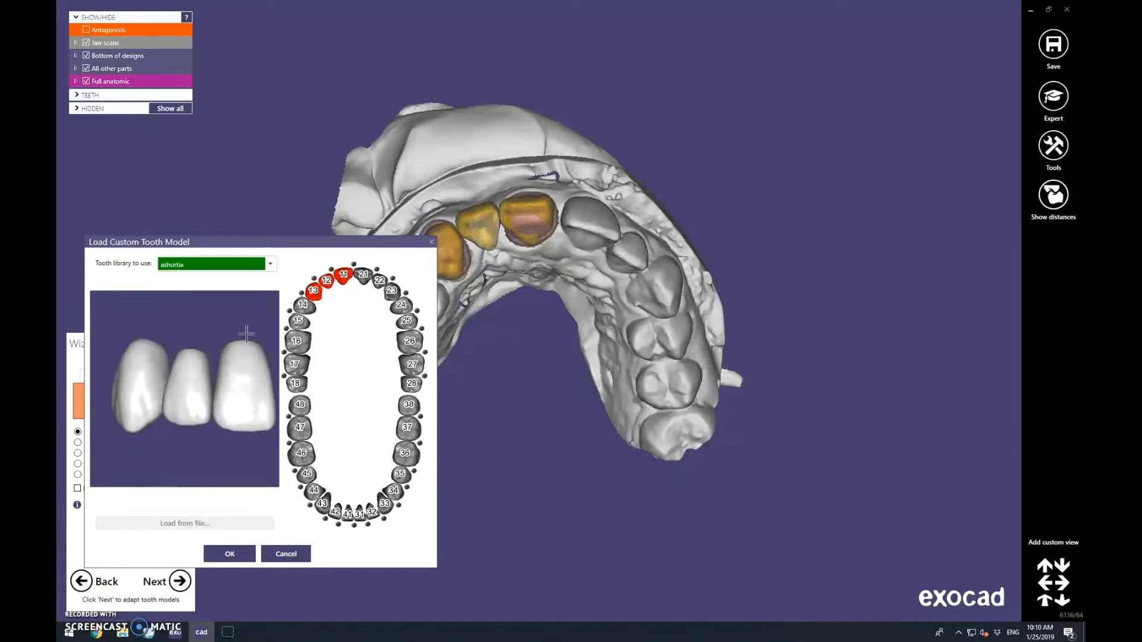
left_click(231, 559)
left_click(630, 377)
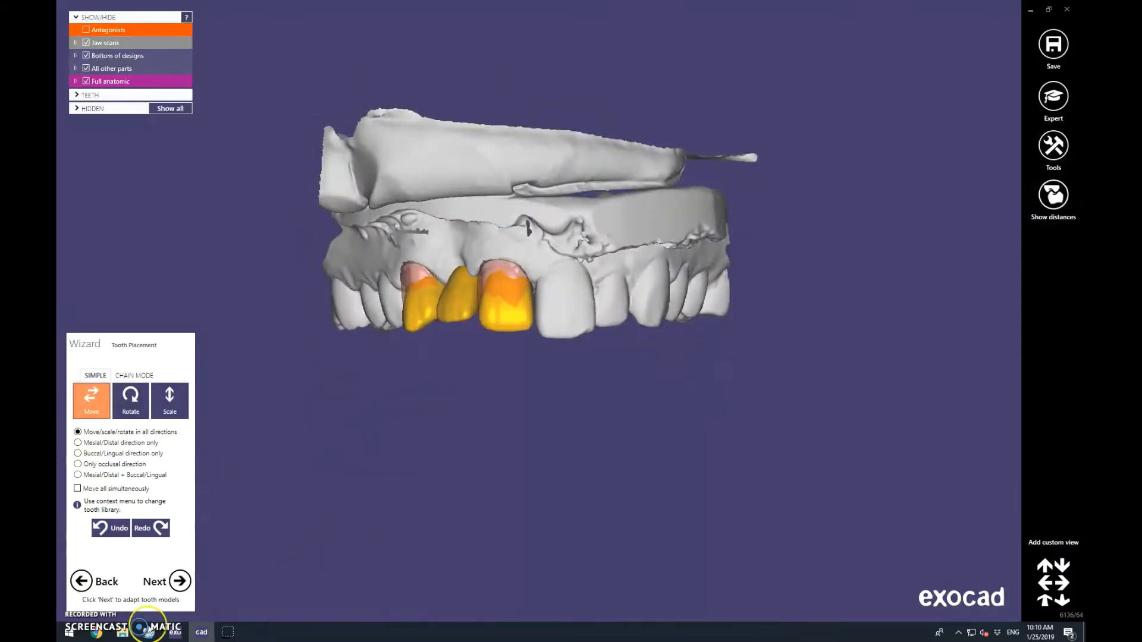
Open Notepad and note "Press and hold SHIFT to scale the size of the crown" and "Press and hold CTRL to rotate the crown"
key("super")
type("n")
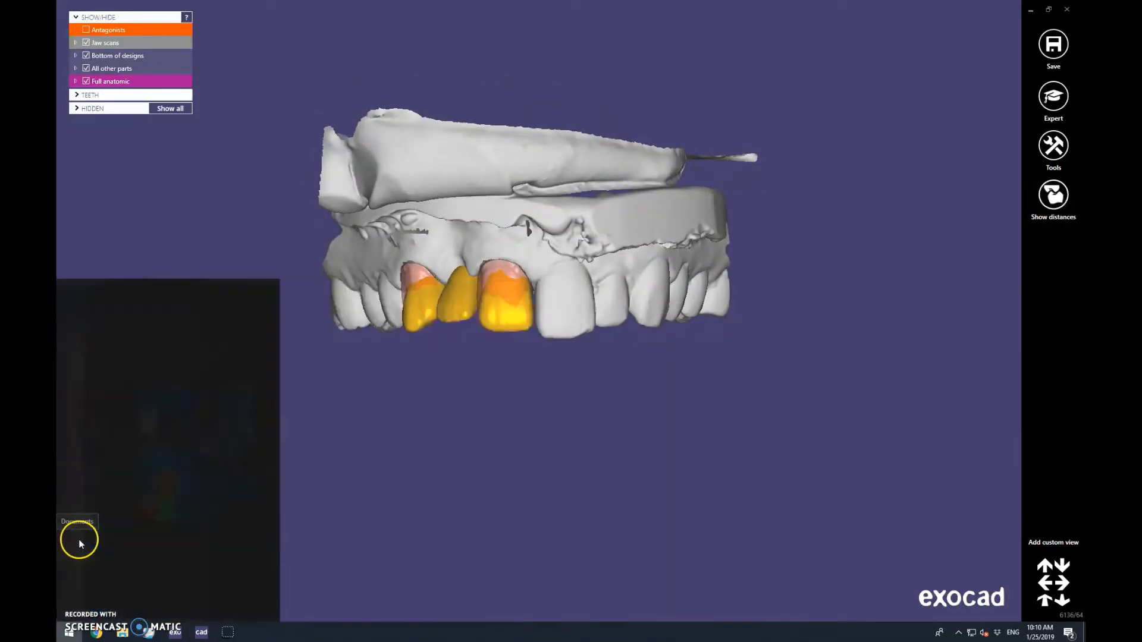
left_click(157, 348)
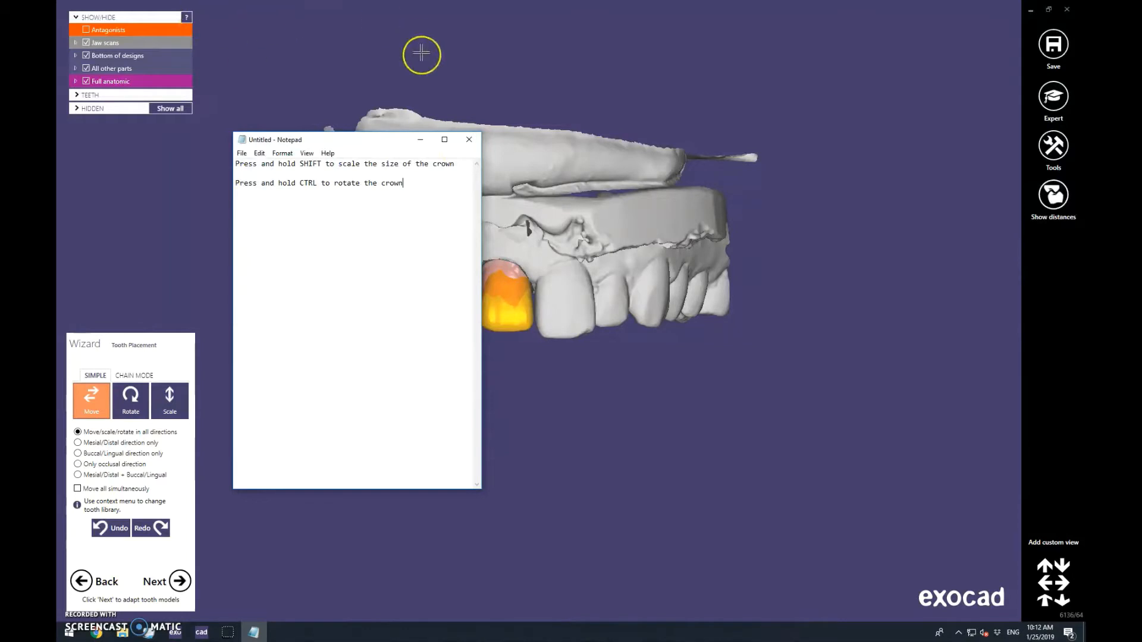
left_click(586, 72)
Enlarge and position crown 11 to match neighbouring incisor 21, and align pontic 12 with the arch
right_click_drag(562, 268, 558, 294)
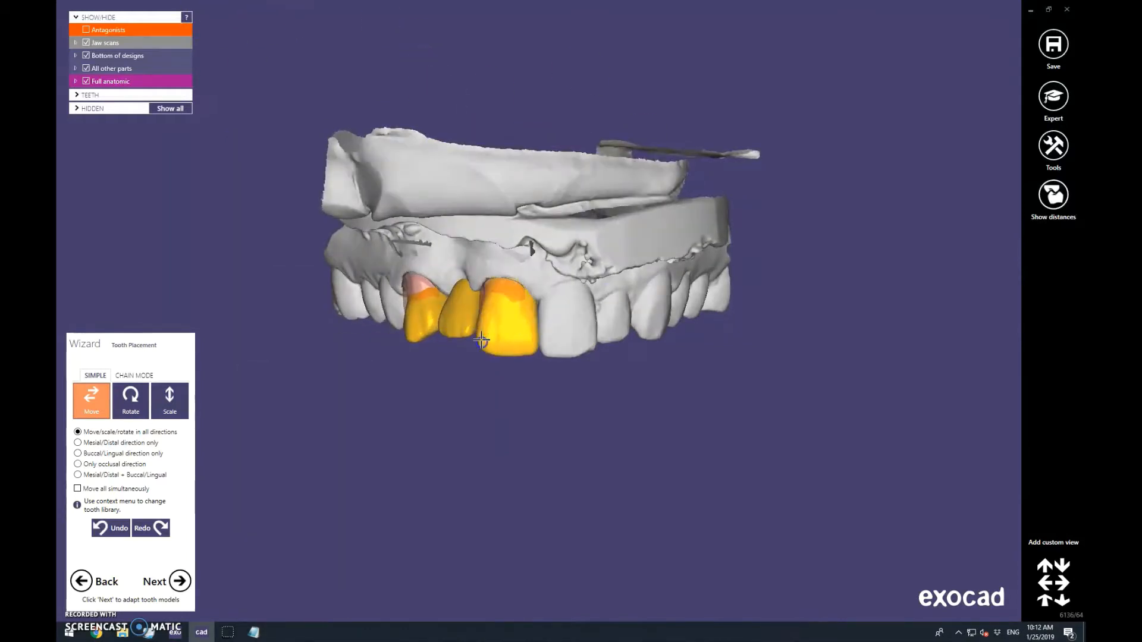
right_click_drag(495, 330, 565, 344)
scroll(564, 345, "up", 4)
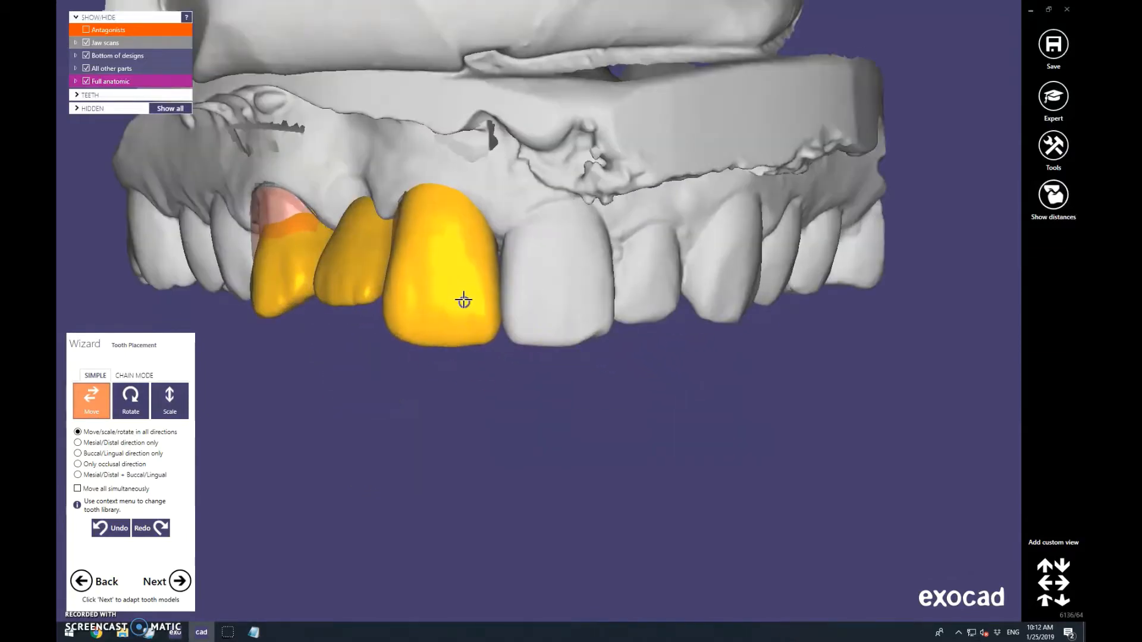
right_click_drag(584, 304, 550, 180)
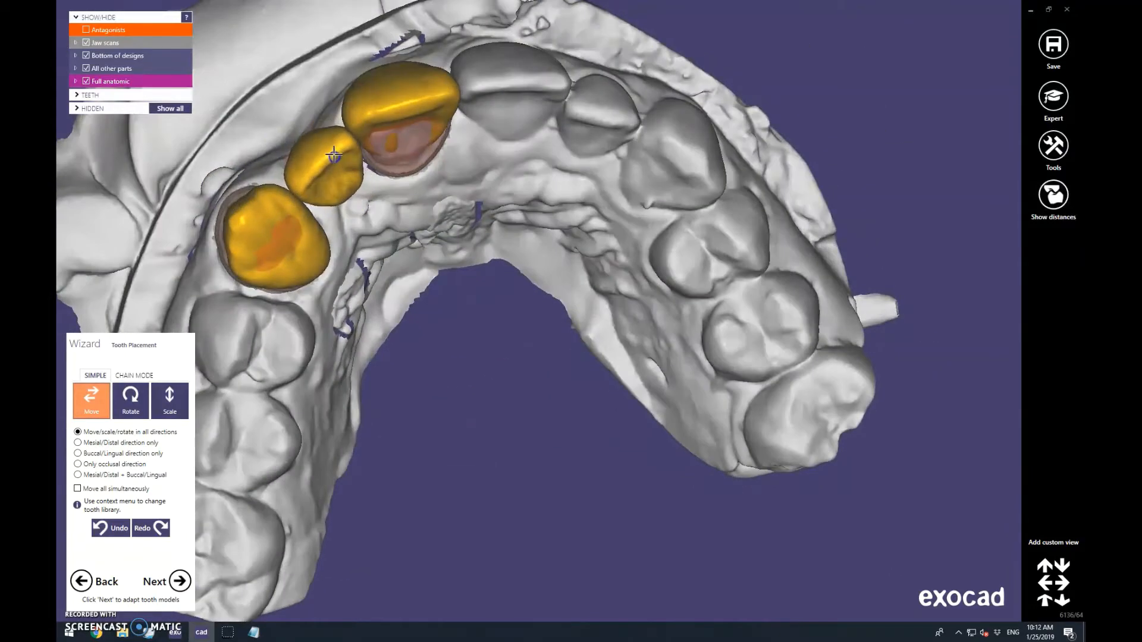
left_click_drag(303, 186, 322, 164)
right_click_drag(330, 160, 441, 152)
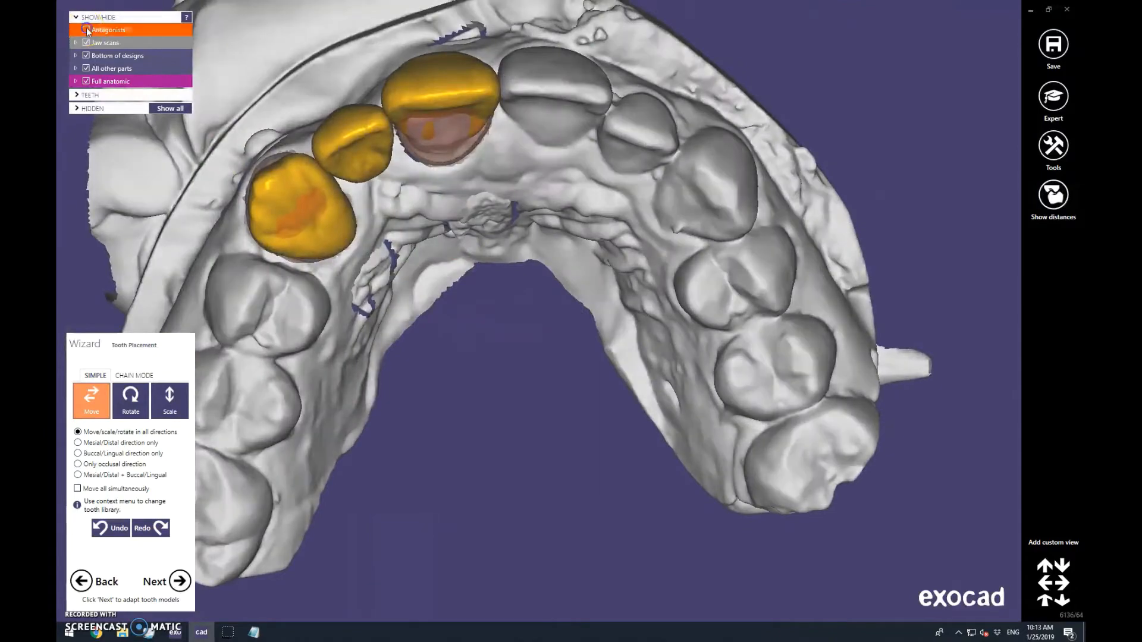
Reposition and enlarge crown 13 over its preparation, using the antagonist as a bite reference and hiding it again
left_click(86, 29)
right_click_drag(357, 98, 461, 226)
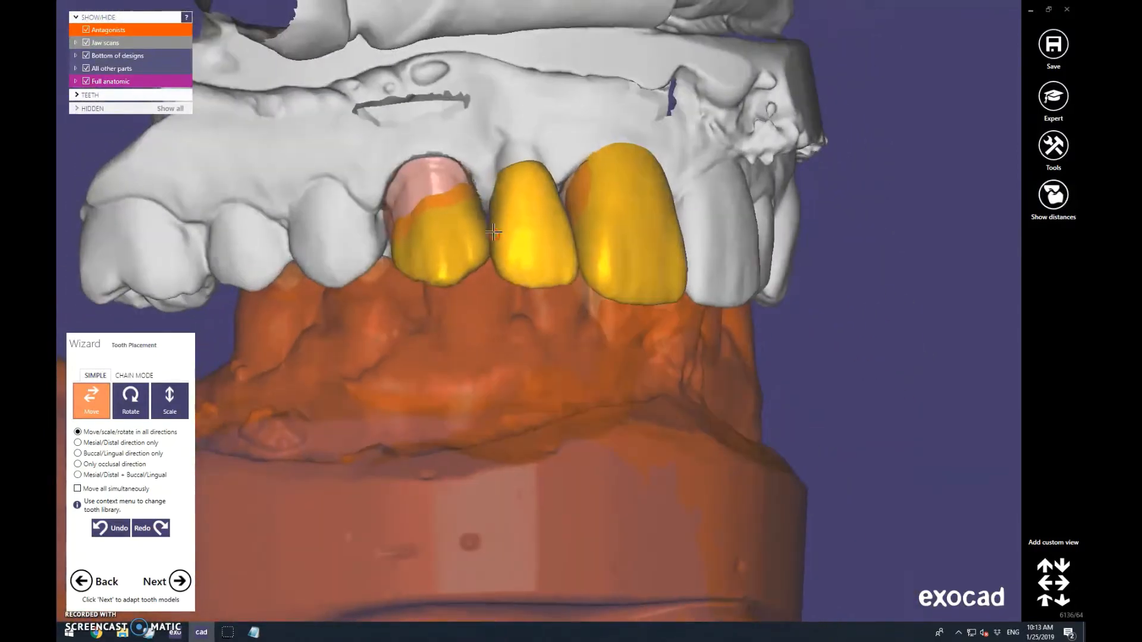
left_click_drag(441, 270, 448, 271)
right_click_drag(525, 242, 551, 214)
left_click(86, 30)
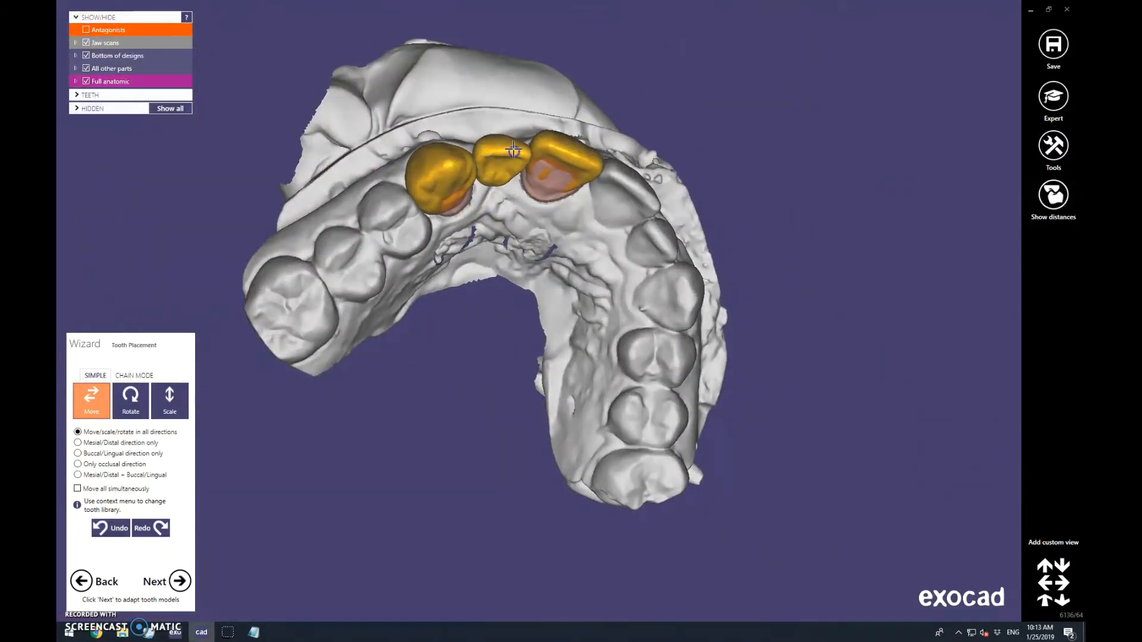
right_click_drag(463, 160, 491, 178)
scroll(493, 180, "up", 5)
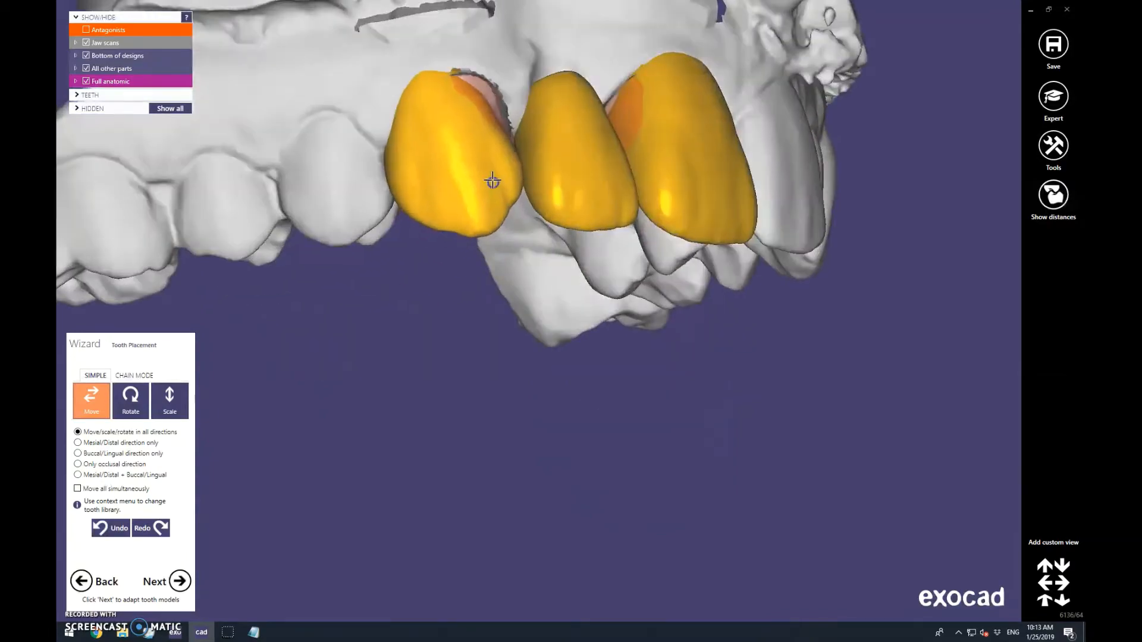
Refine crown 13's position against the displayed antagonist and accept the tooth placement
left_click(86, 29)
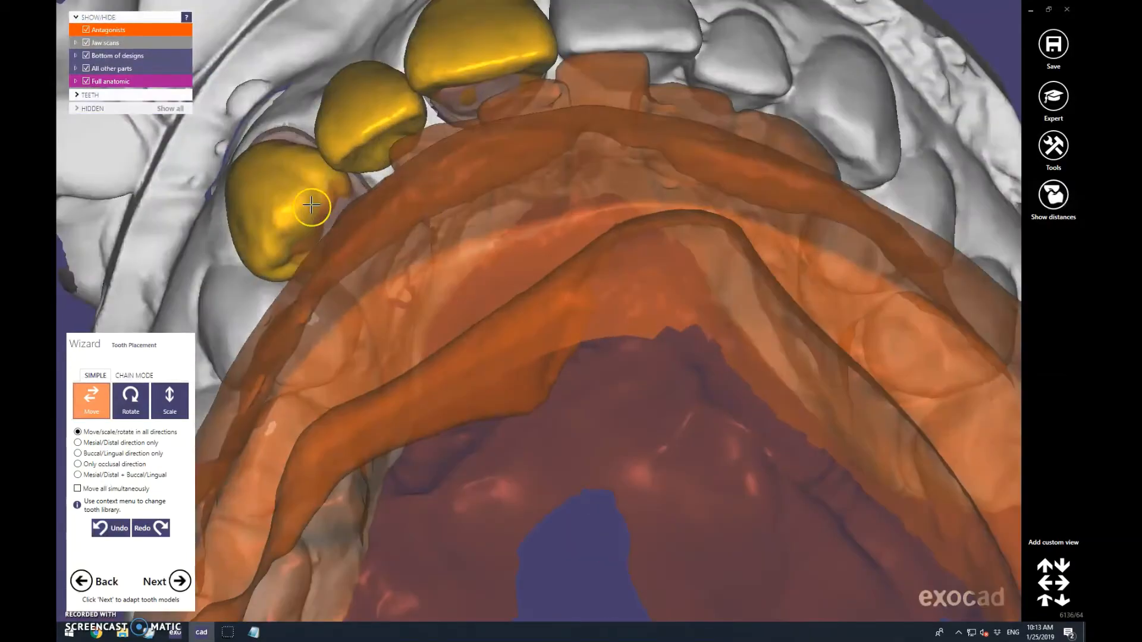
scroll(417, 357, "down", 5)
right_click_drag(283, 273, 555, 247)
scroll(520, 337, "up", 5)
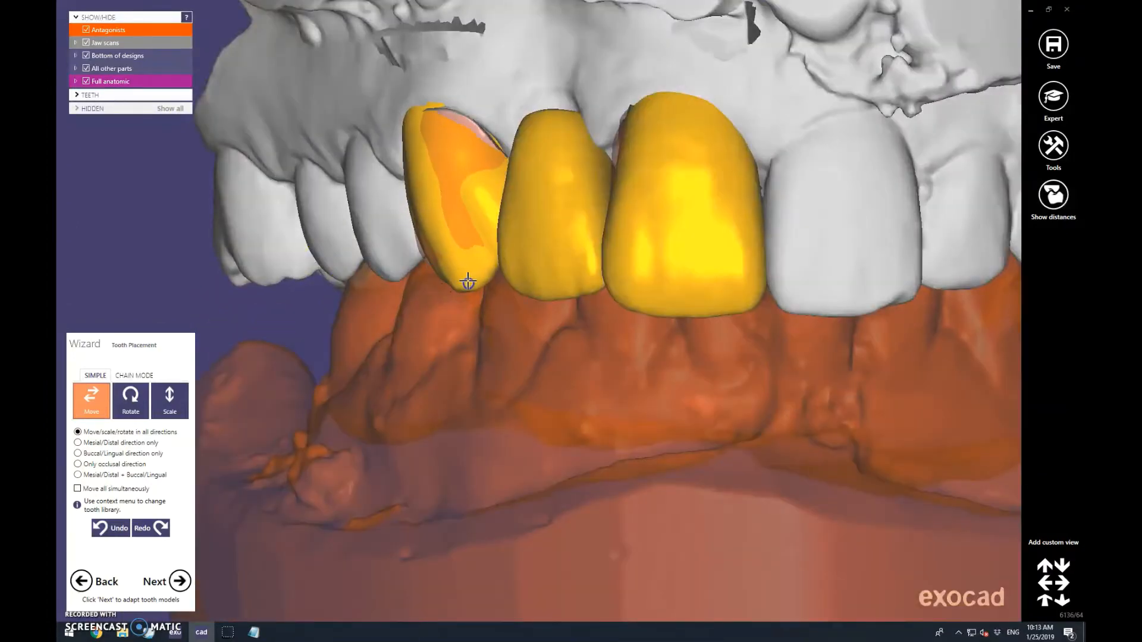
scroll(666, 339, "down", 5)
right_click_drag(666, 339, 775, 329)
scroll(675, 367, "down", 3)
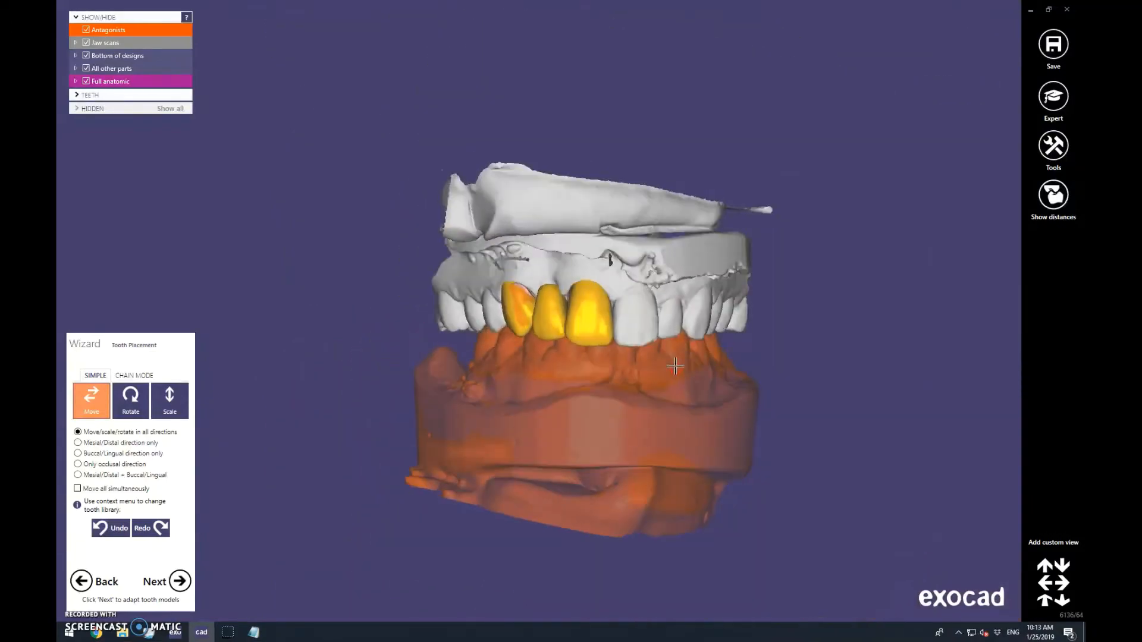
left_click(178, 582)
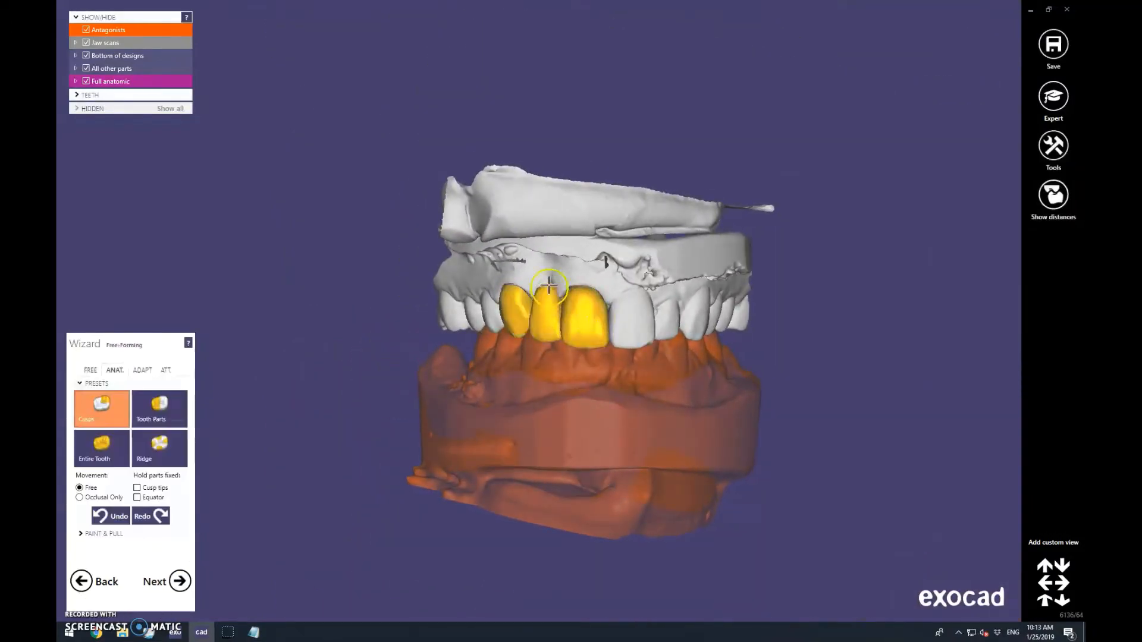
Extend pontic 12's cervical end up to the gingiva with the Tooth Parts preset, holding the cusp tips fixed
scroll(540, 272, "up", 5)
scroll(540, 272, "down", 3)
right_click_drag(453, 101, 462, 193)
scroll(530, 391, "up", 3)
left_click(159, 408)
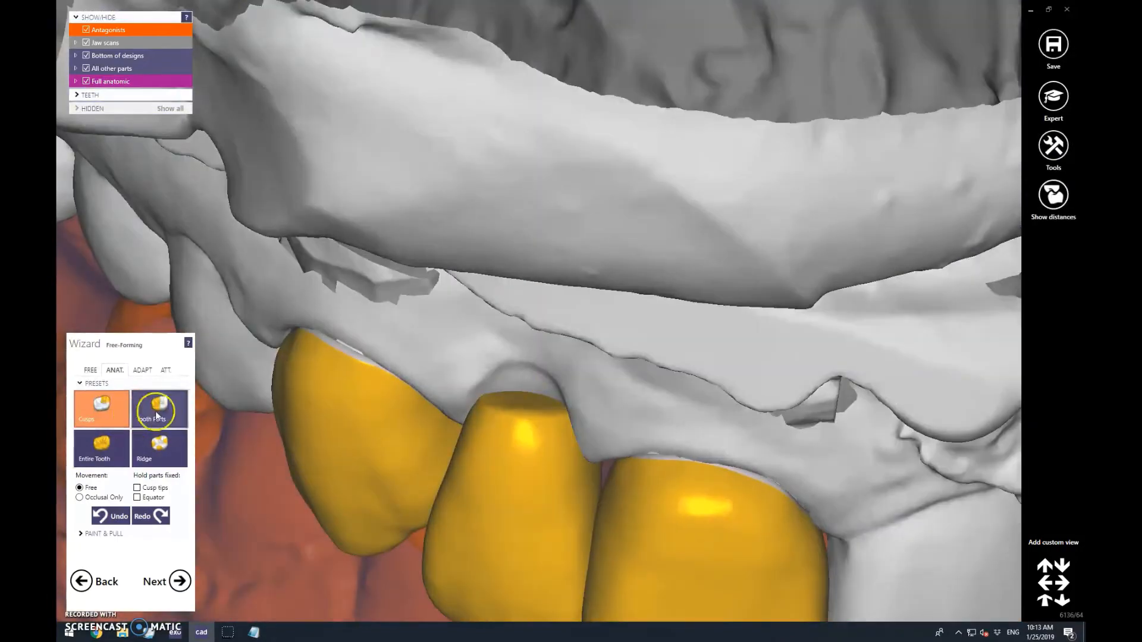
left_click(159, 500)
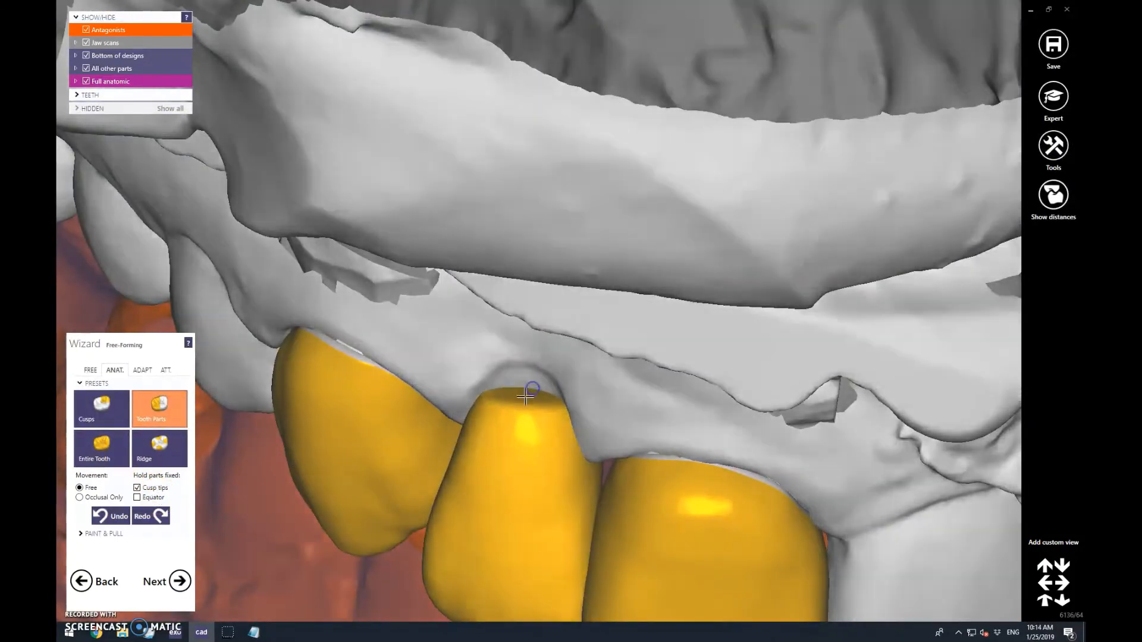
left_click_drag(531, 394, 539, 343)
scroll(610, 303, "down", 3)
right_click_drag(610, 302, 441, 559)
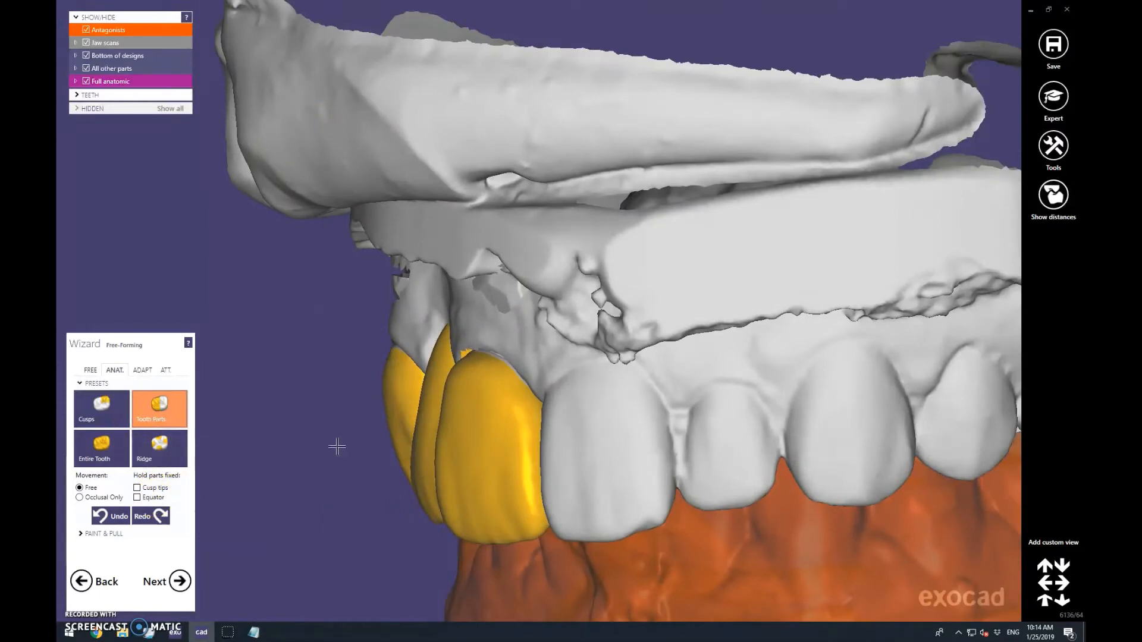
Hide the antagonist and smooth crown 11's palatal surface with the Smooth/Flatten brush
right_click_drag(337, 446, 438, 334)
scroll(438, 334, "down", 5)
scroll(590, 426, "up", 4)
right_click_drag(592, 441, 600, 372)
scroll(555, 400, "down", 4)
left_click(86, 29)
scroll(571, 464, "down", 3)
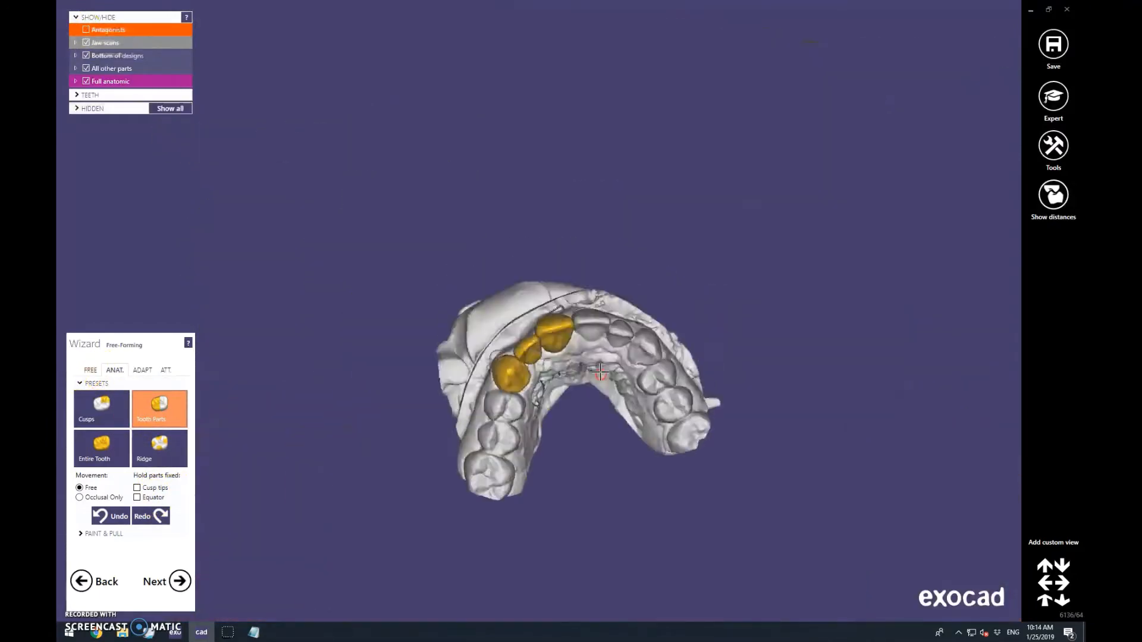
scroll(600, 372, "up", 5)
left_click(90, 370)
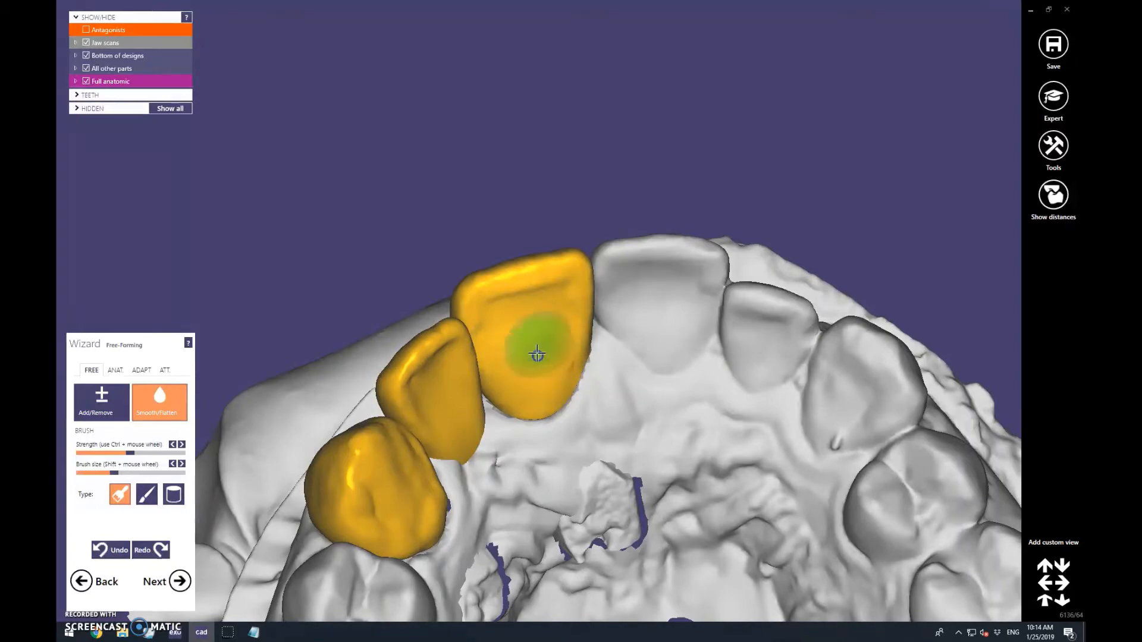
Examine the facial contours and contacts of crown 13, pontic 12 and crown 11
right_click_drag(527, 355, 622, 408)
scroll(470, 375, "down", 3)
scroll(492, 403, "up", 4)
scroll(492, 403, "down", 3)
scroll(622, 408, "up", 3)
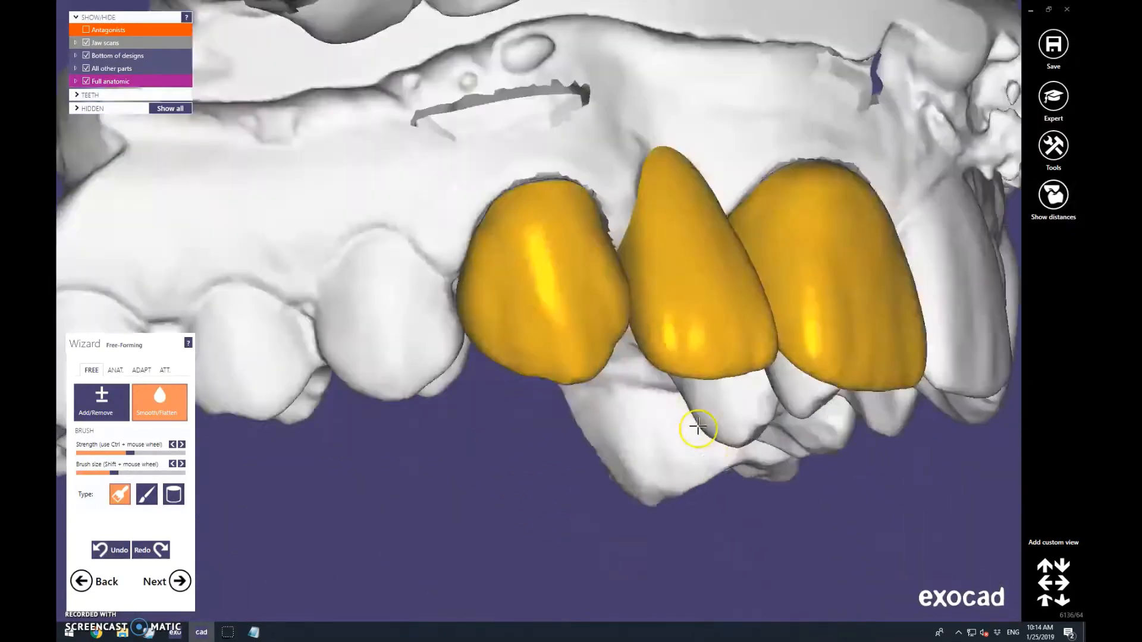
scroll(689, 426, "down", 3)
right_click_drag(688, 426, 658, 395)
scroll(657, 433, "down", 2)
scroll(658, 395, "up", 4)
Release the cusp tips and reshape crown 13's incisal edge into a flatter contour with the Tooth Parts preset
left_click(115, 369)
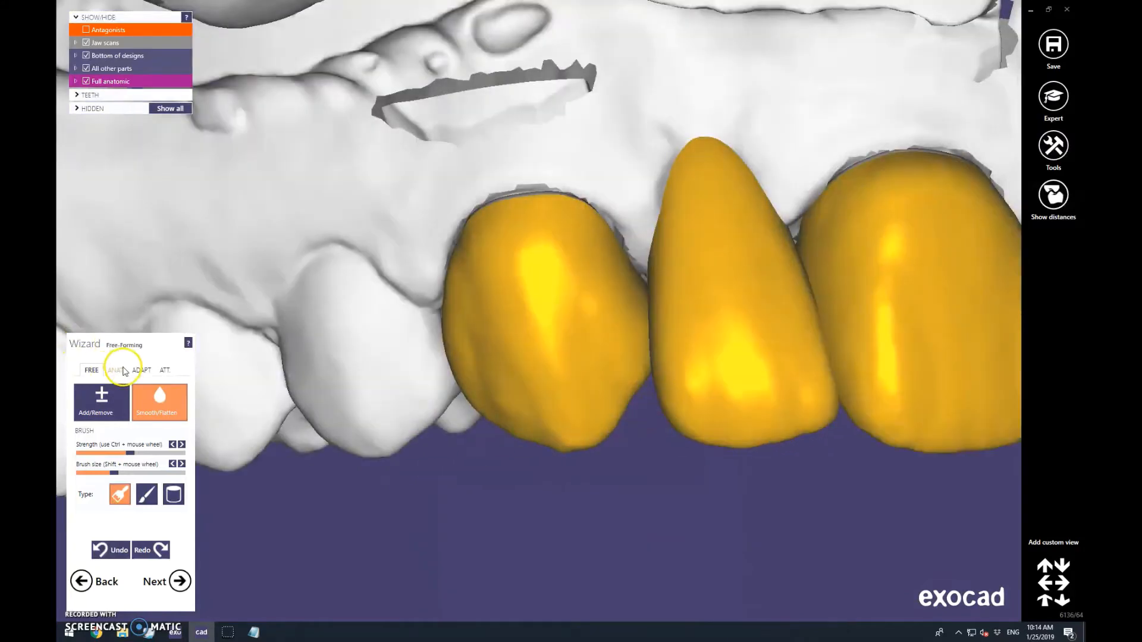
left_click(146, 498)
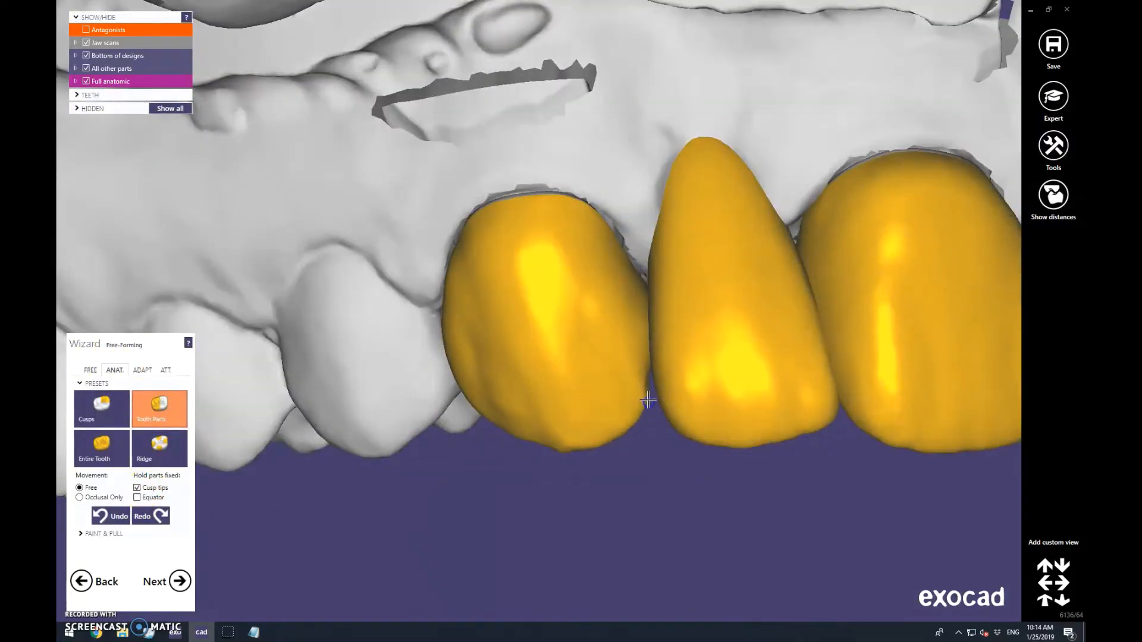
scroll(545, 390, "down", 3)
scroll(587, 416, "up", 3)
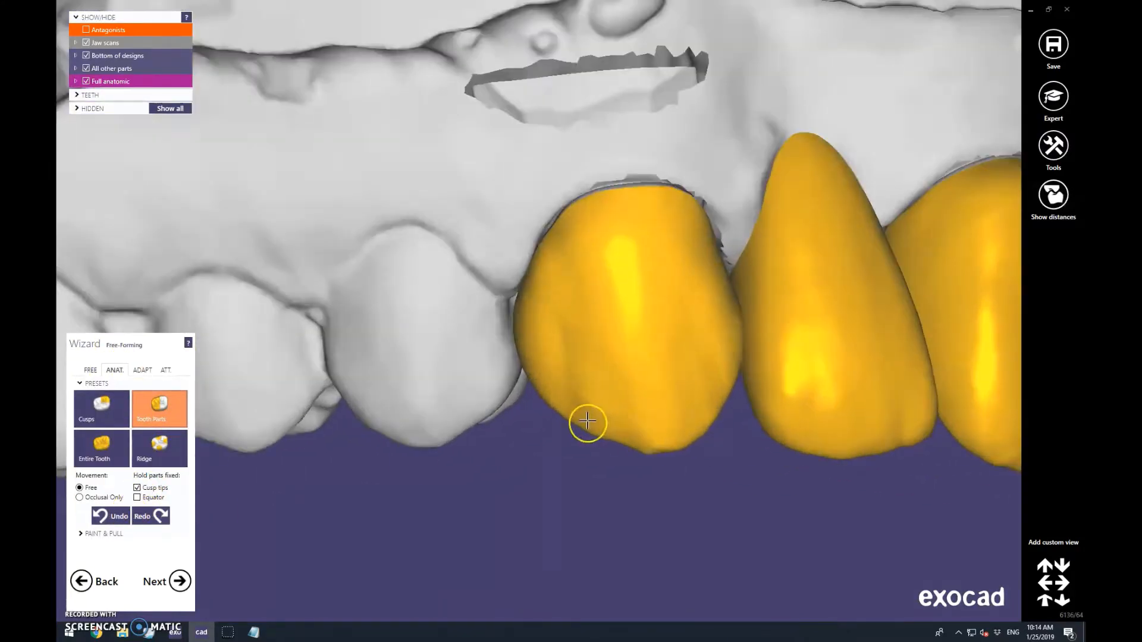
left_click(153, 488)
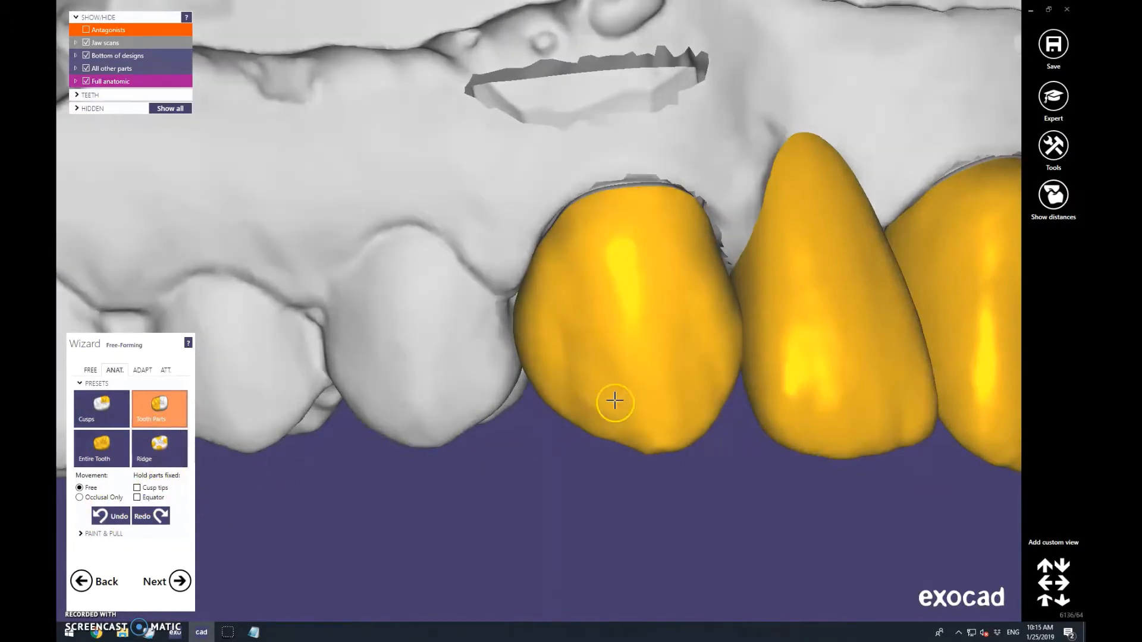
scroll(652, 408, "down", 1)
scroll(650, 401, "down", 2)
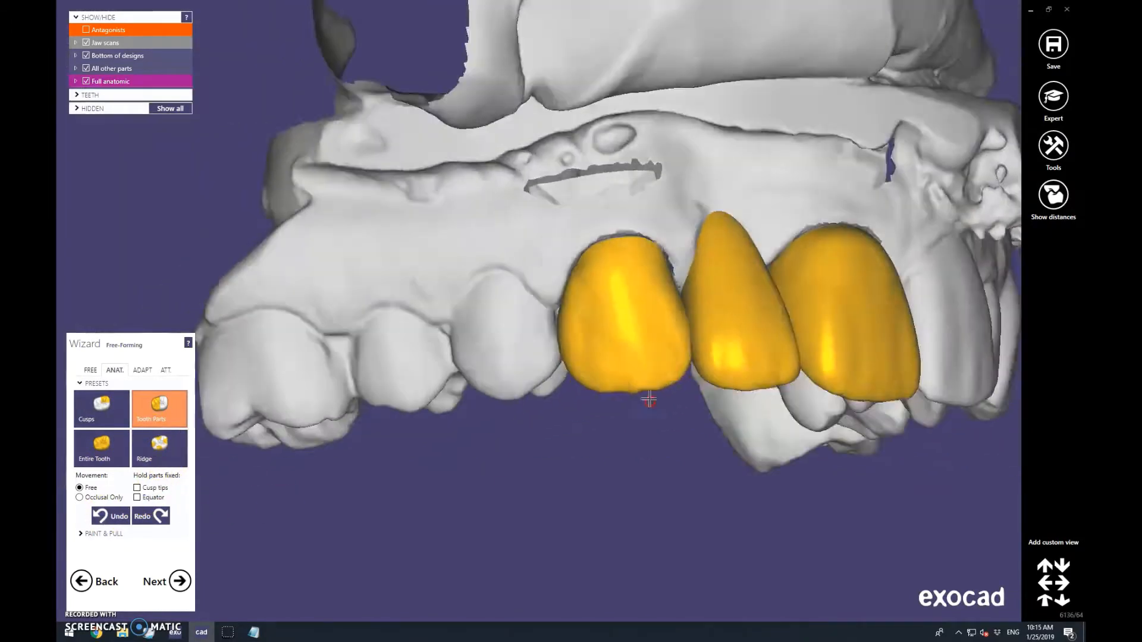
scroll(650, 400, "up", 4)
scroll(655, 363, "down", 2)
right_click_drag(645, 370, 436, 416)
Sculpt crown 13's facial surface with the Add/Remove brush at reduced size and strength
left_click(90, 370)
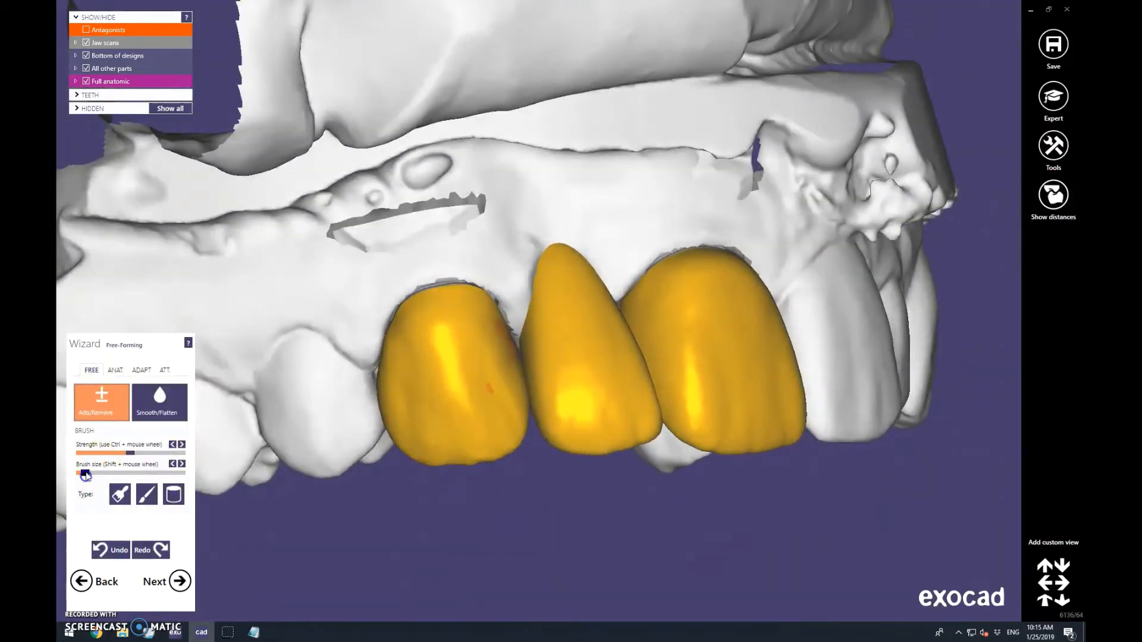
scroll(467, 359, "up", 3)
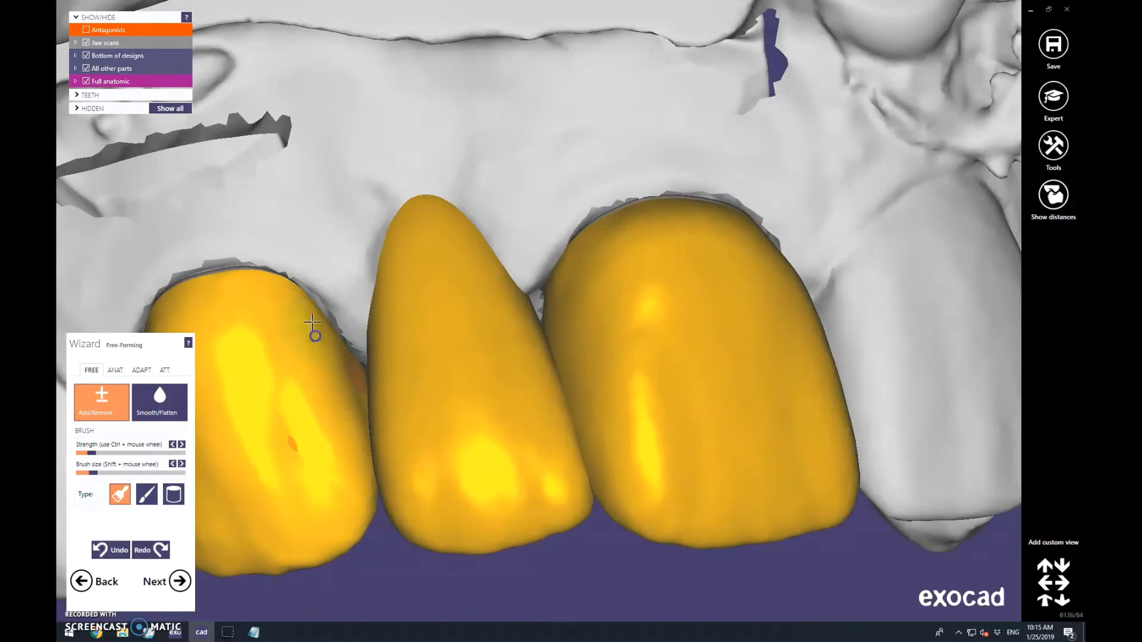
right_click_drag(314, 326, 418, 289)
mouse_move(418, 289)
left_mouse_down()
mouse_move(458, 345)
mouse_move(454, 452)
mouse_move(423, 217)
mouse_move(429, 454)
left_mouse_up()
right_click_drag(373, 331, 446, 266)
scroll(462, 184, "down", 3)
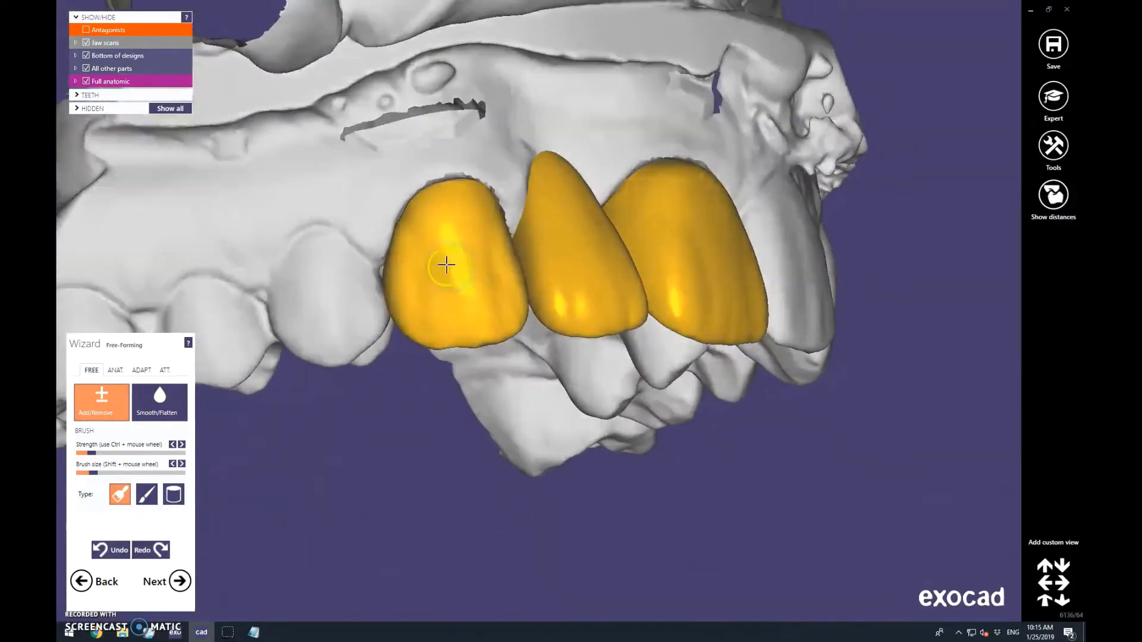
scroll(446, 265, "up", 3)
right_click_drag(476, 331, 414, 226)
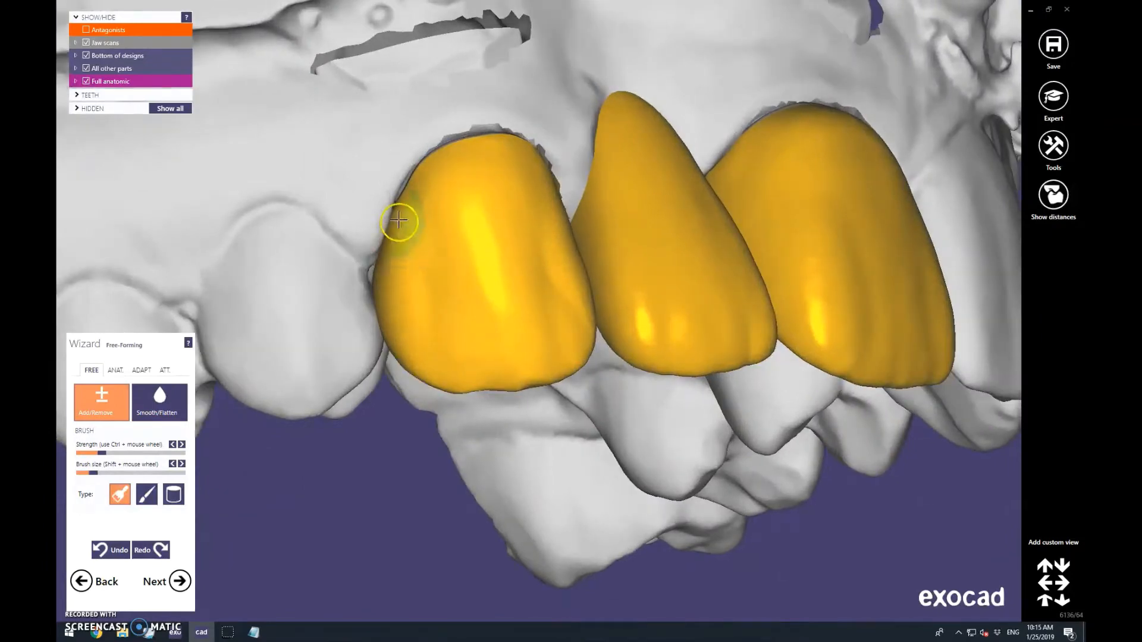
right_click_drag(398, 354, 365, 240)
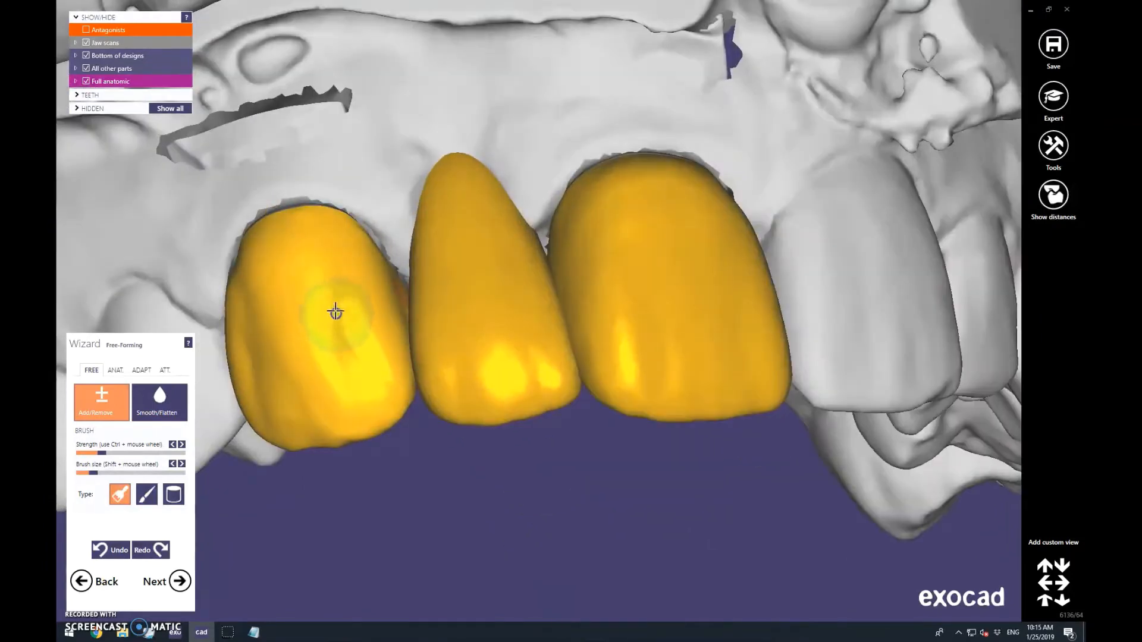
Blend the sculpted facial grooves of crown 13 down to the incisal edge with a larger Smooth/Flatten brush
left_click(167, 404)
mouse_move(329, 347)
left_mouse_down()
mouse_move(331, 290)
mouse_move(308, 271)
left_mouse_up()
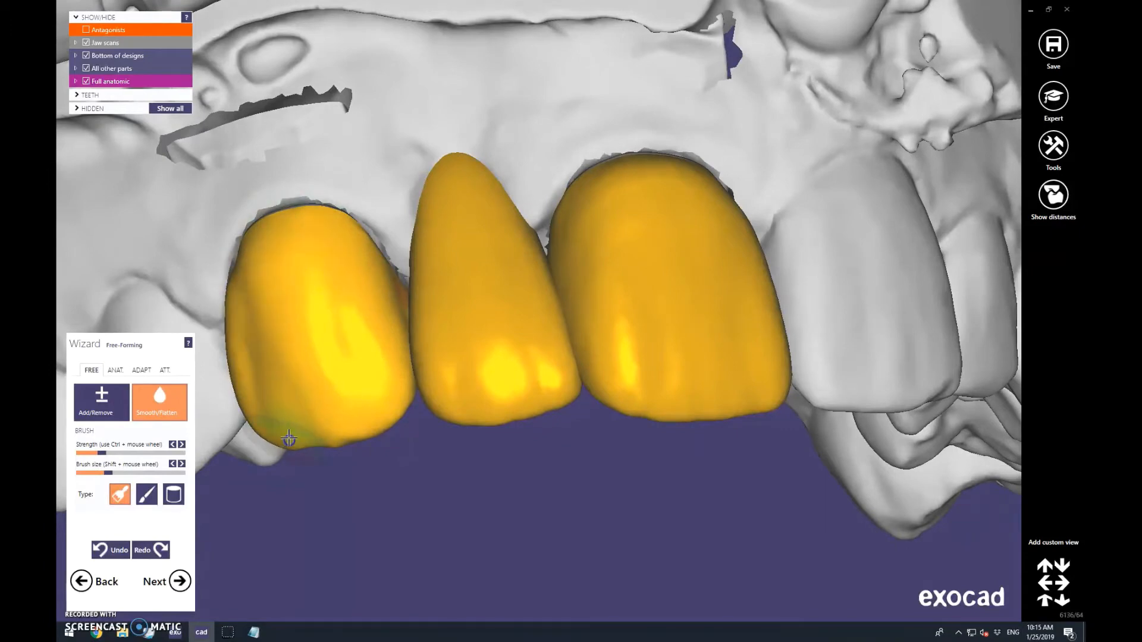
scroll(380, 337, "down", 4)
right_click_drag(380, 336, 388, 341)
scroll(388, 341, "up", 4)
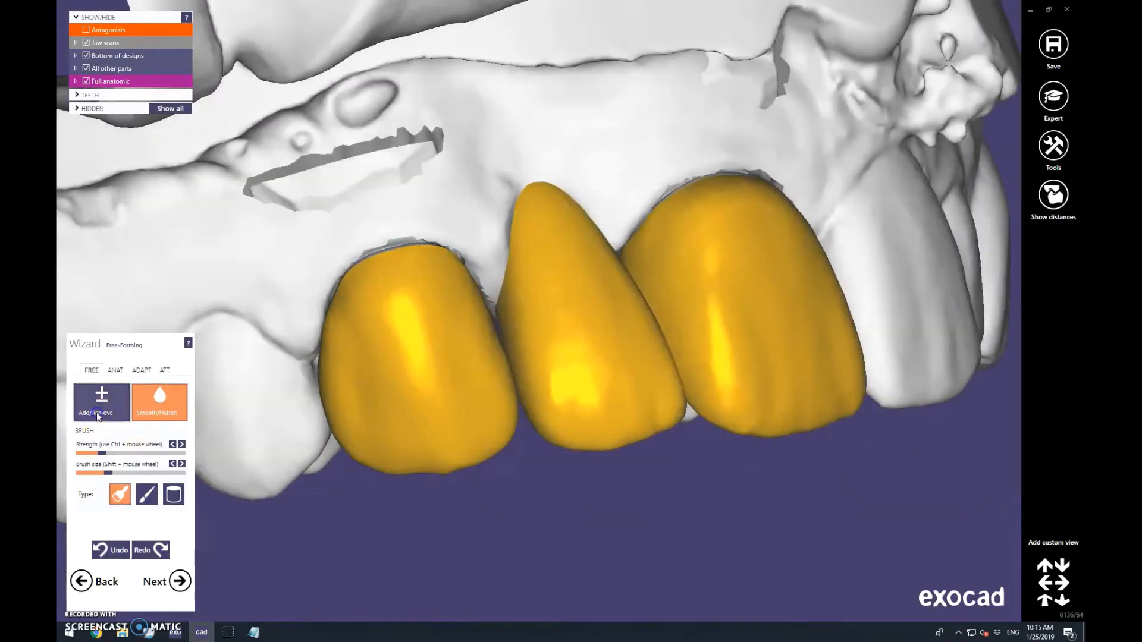
Refine crown 13's facial contour with the Add/Remove brush at its smallest size
left_click(97, 410)
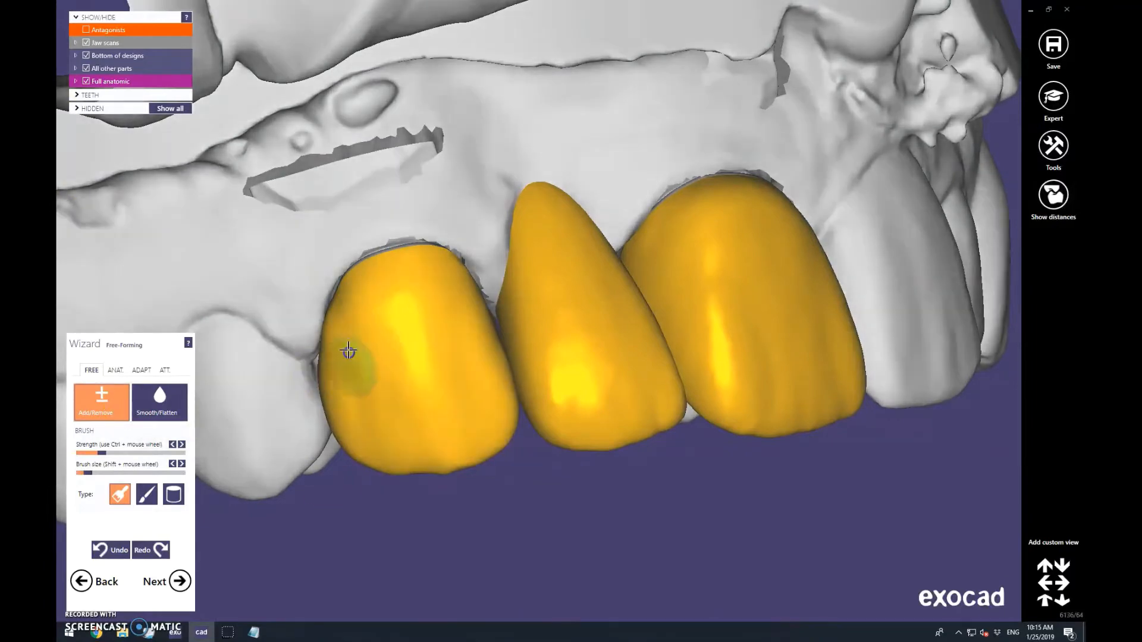
left_click(80, 473)
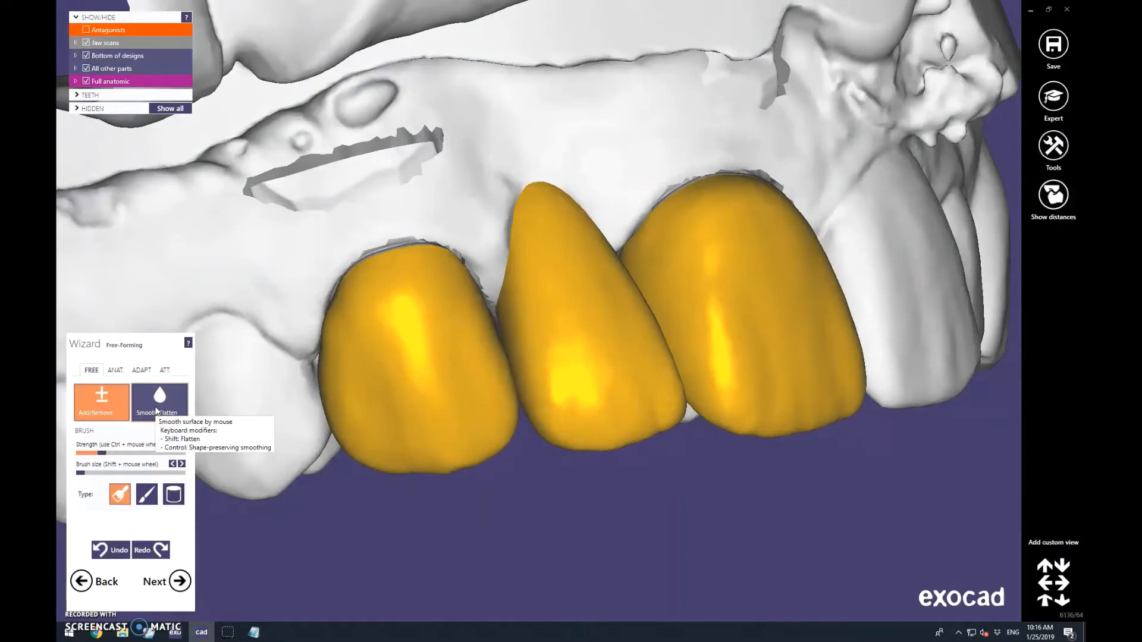
scroll(219, 395, "down", 5)
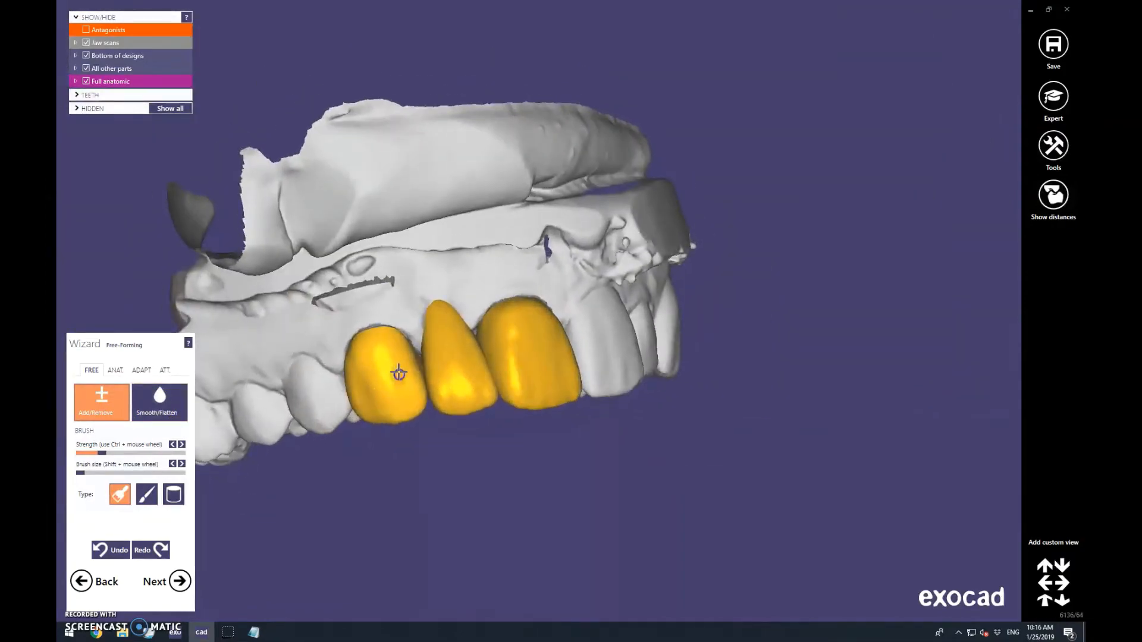
scroll(523, 411, "down", 2)
right_click_drag(410, 408, 452, 411)
scroll(413, 340, "up", 5)
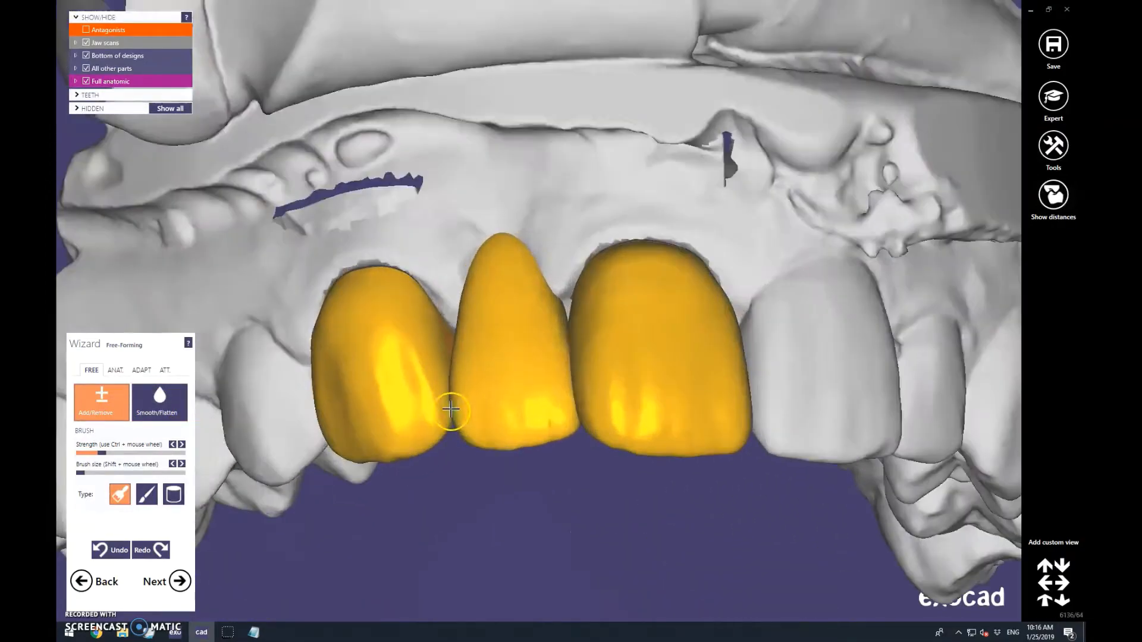
Smooth crown 13's facial surface and its distal side with an enlarged Smooth/Flatten brush
scroll(420, 321, "up", 1)
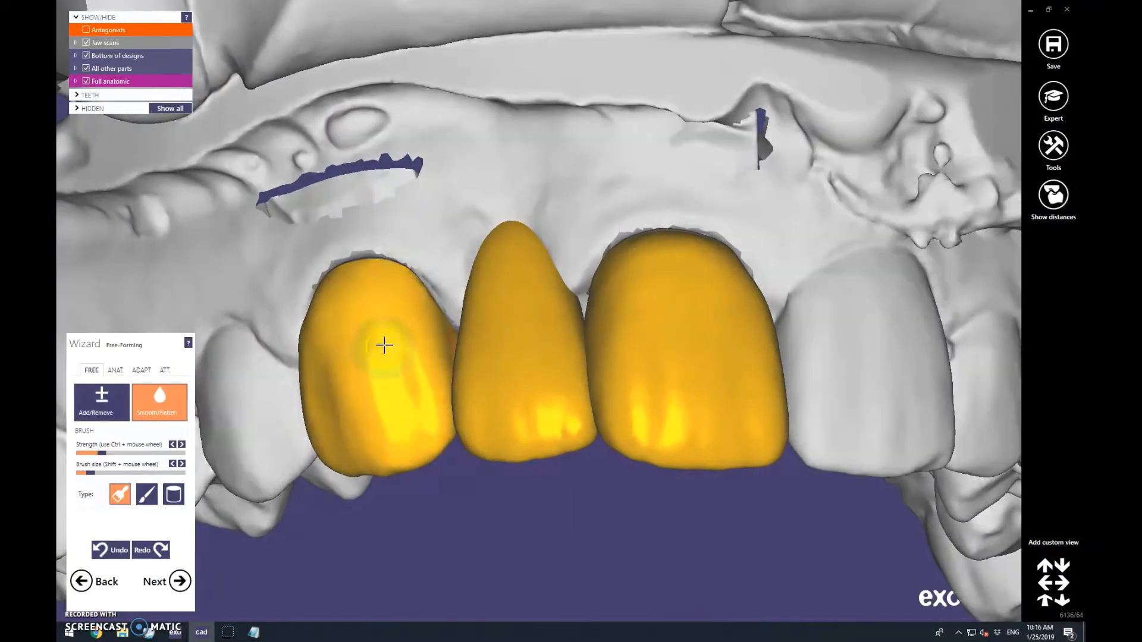
mouse_move(383, 344)
left_mouse_down("shift")
mouse_move(406, 339)
mouse_move(311, 351)
left_mouse_up("shift")
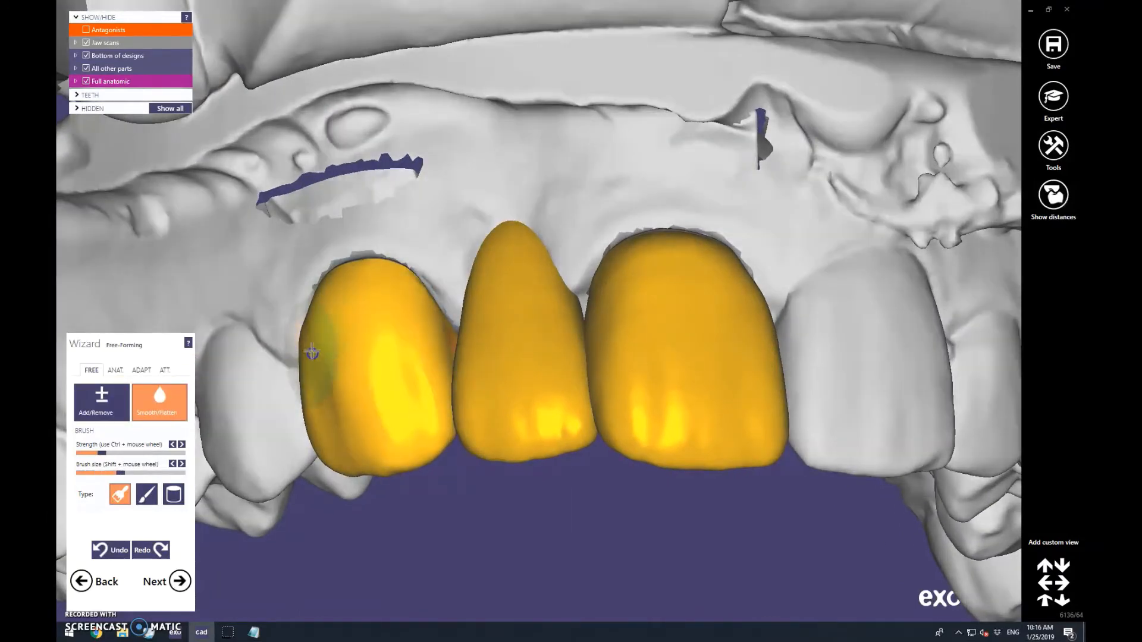
scroll(304, 334, "down", 5)
right_click_drag(304, 334, 341, 319)
scroll(420, 360, "up", 5, "shift")
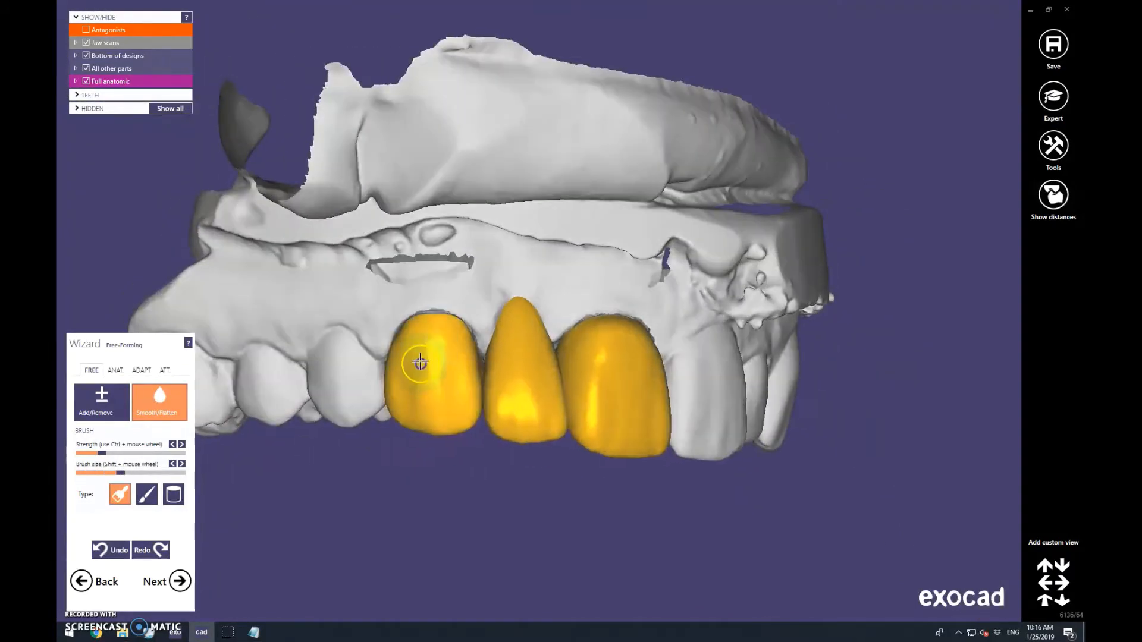
scroll(428, 363, "down", 4)
right_click_drag(556, 366, 471, 379)
scroll(378, 375, "up", 5)
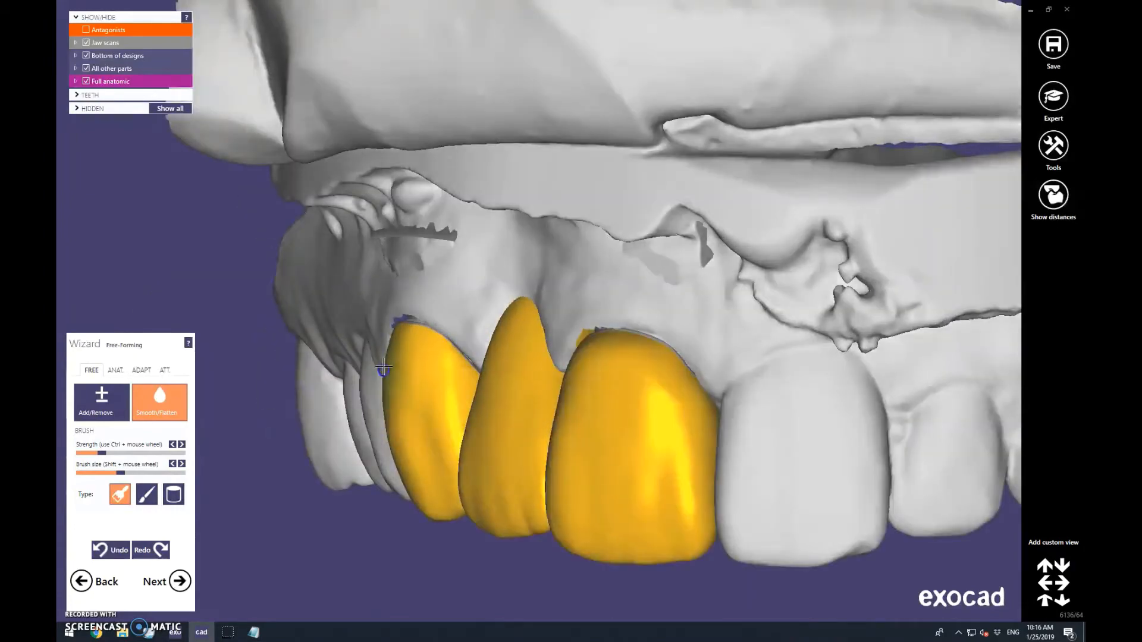
right_click_drag(417, 363, 452, 336)
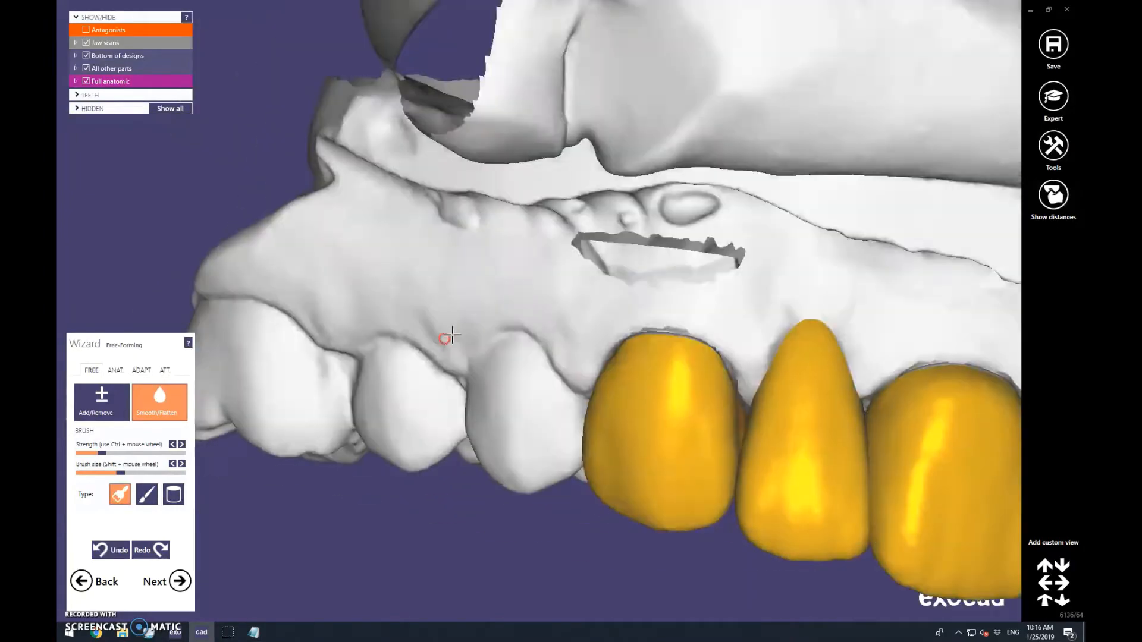
Shape the incisal ridge of crown 13 from the occlusal side using Add/Remove with the second brush type at near-maximum size
scroll(452, 337, "down", 4)
right_click_drag(624, 476, 579, 462)
scroll(555, 360, "down", 3)
left_click(95, 397)
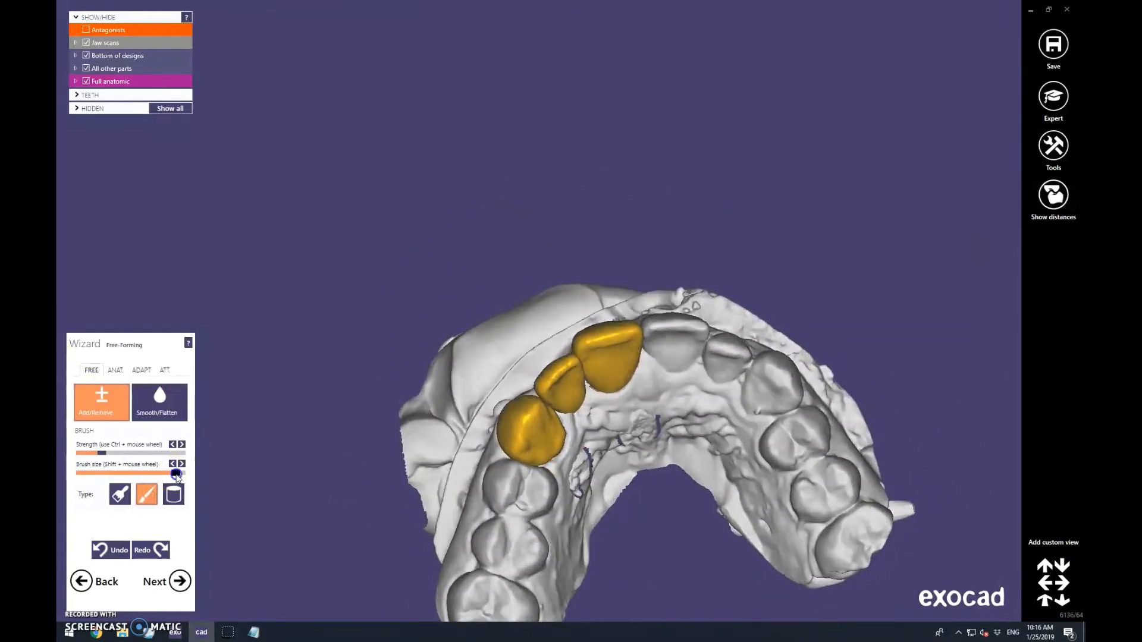
scroll(415, 411, "up", 4)
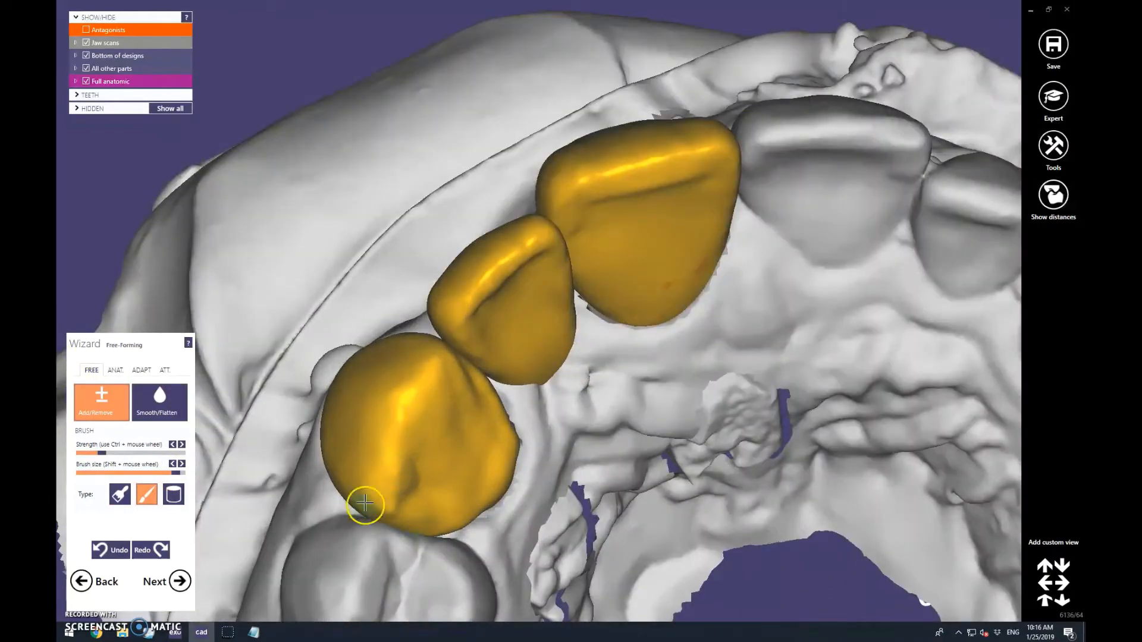
right_click_drag(407, 513, 508, 429)
right_click_drag(461, 372, 470, 404)
left_click_drag(491, 360, 490, 355)
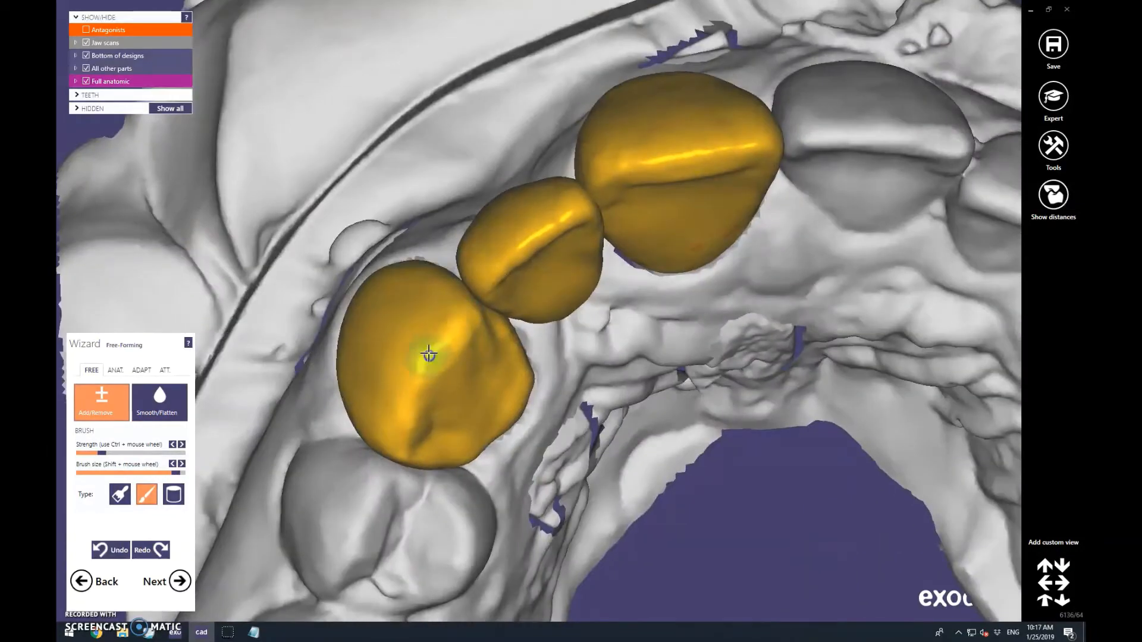
Sculpt the palatal surface and mesial marginal ridge of crown 13 with the same Add/Remove brush
right_click_drag(395, 446, 445, 469)
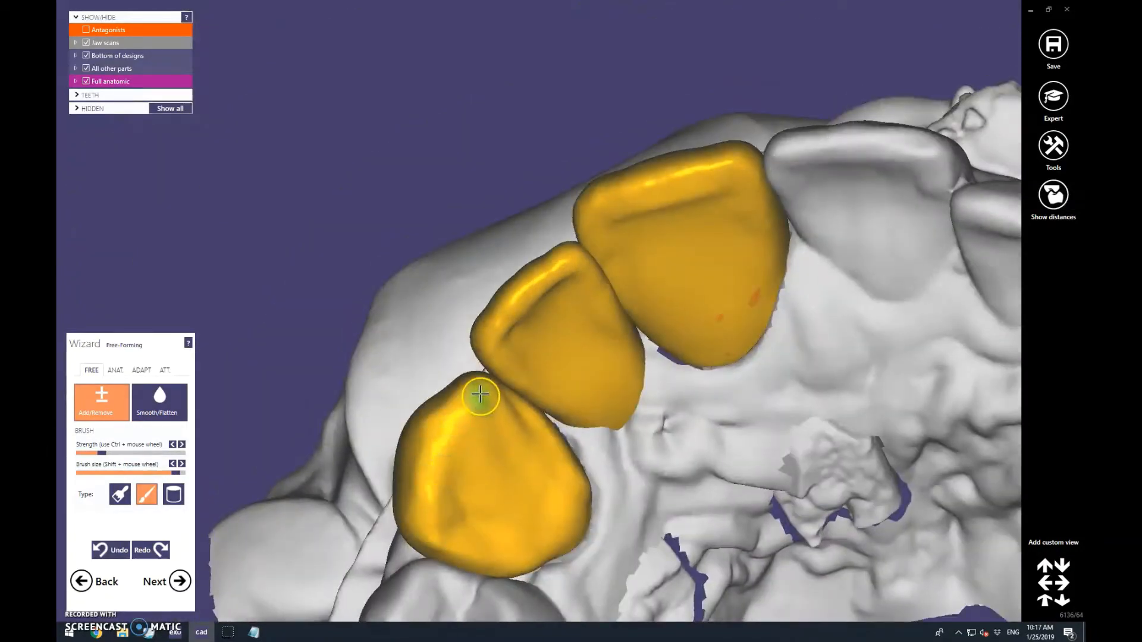
right_click_drag(543, 420, 518, 291)
scroll(517, 286, "up", 3)
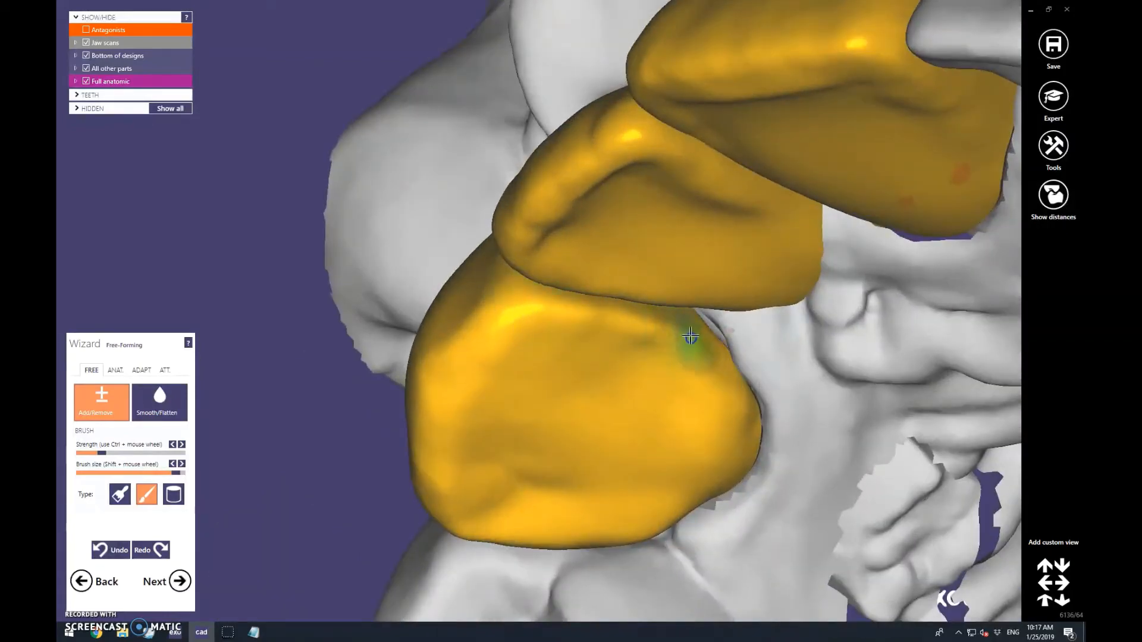
scroll(600, 333, "down", 5)
right_click_drag(609, 286, 631, 262)
scroll(838, 384, "up", 6)
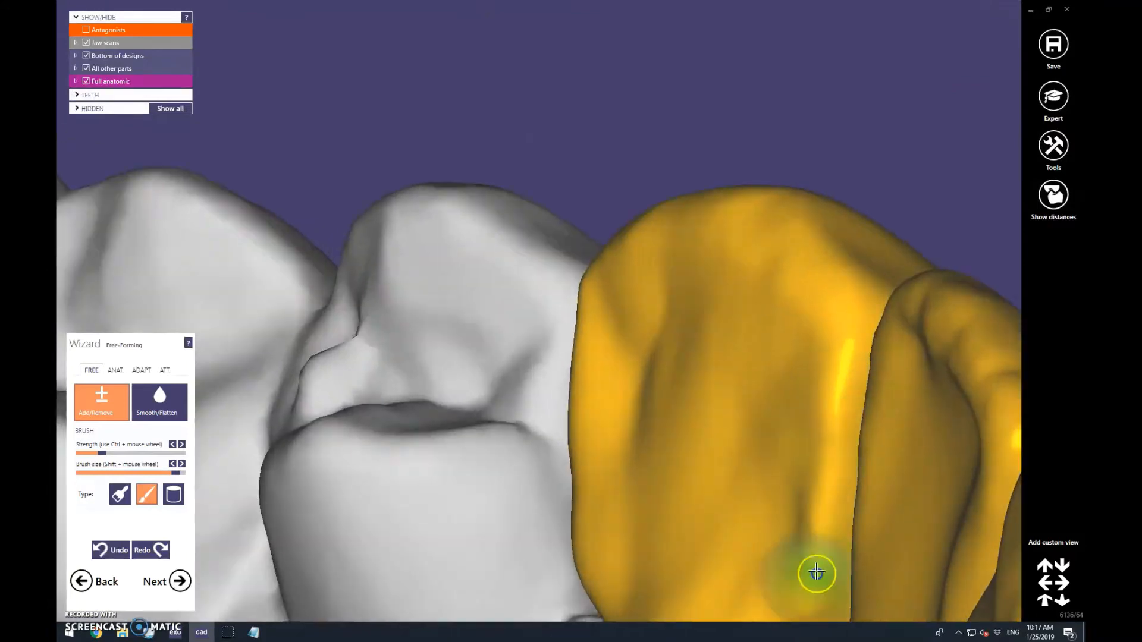
scroll(571, 309, "down", 5)
scroll(595, 380, "up", 1)
right_click_drag(594, 384, 499, 438)
Smooth crown 13's palatal surface using Smooth/Flatten with the first brush type at medium size
left_click(159, 407)
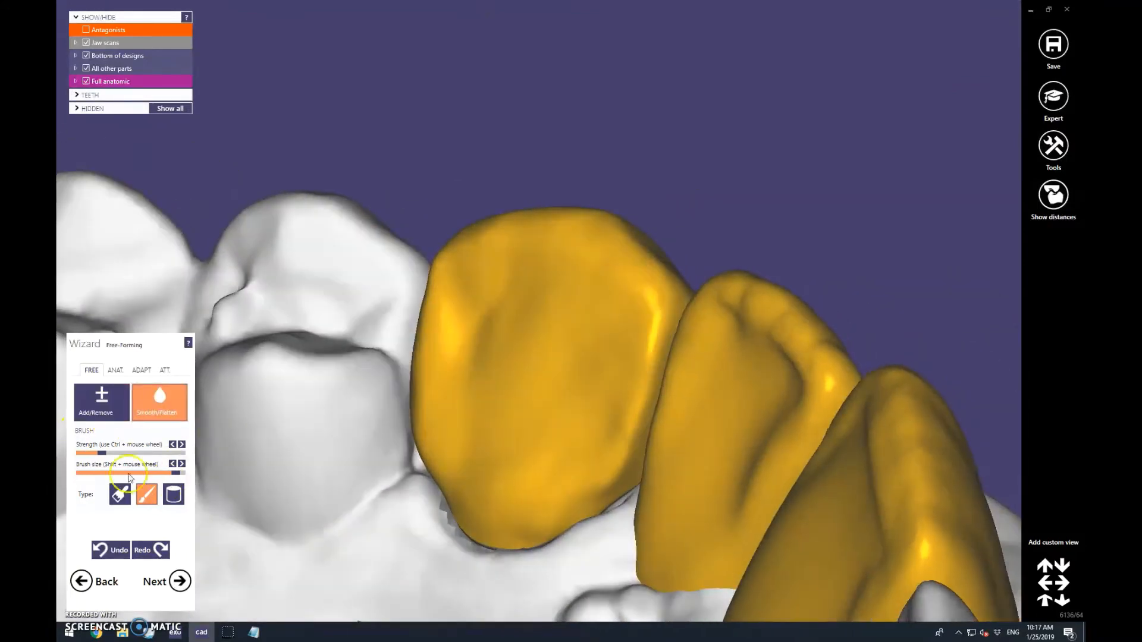
mouse_move(650, 357)
left_mouse_down()
mouse_move(614, 464)
mouse_move(423, 423)
mouse_move(432, 310)
left_mouse_up()
scroll(432, 309, "down", 5)
mouse_move(432, 310)
right_mouse_down()
mouse_move(540, 320)
mouse_move(434, 309)
right_mouse_up()
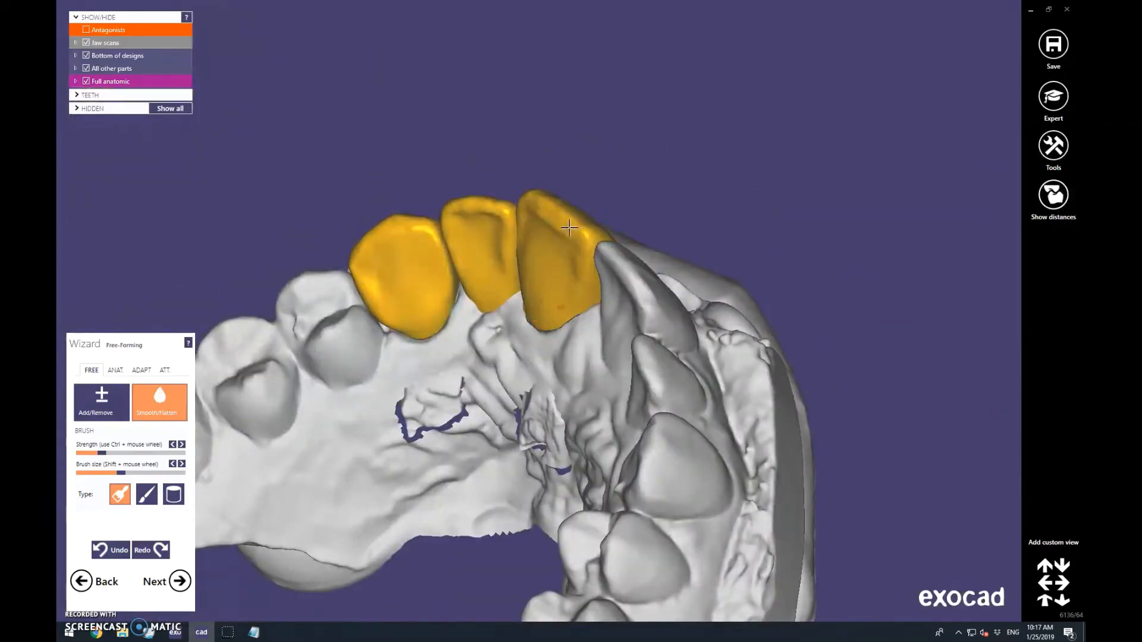
Carve and smooth crown 13's palatal relief with a stronger Add/Remove brush, and fill the thin spots on crown 11's palatal surface
scroll(570, 228, "down", 5)
right_click_drag(570, 228, 650, 202)
scroll(513, 280, "up", 5)
right_click_drag(512, 280, 470, 297)
left_click(100, 410)
left_click(155, 487)
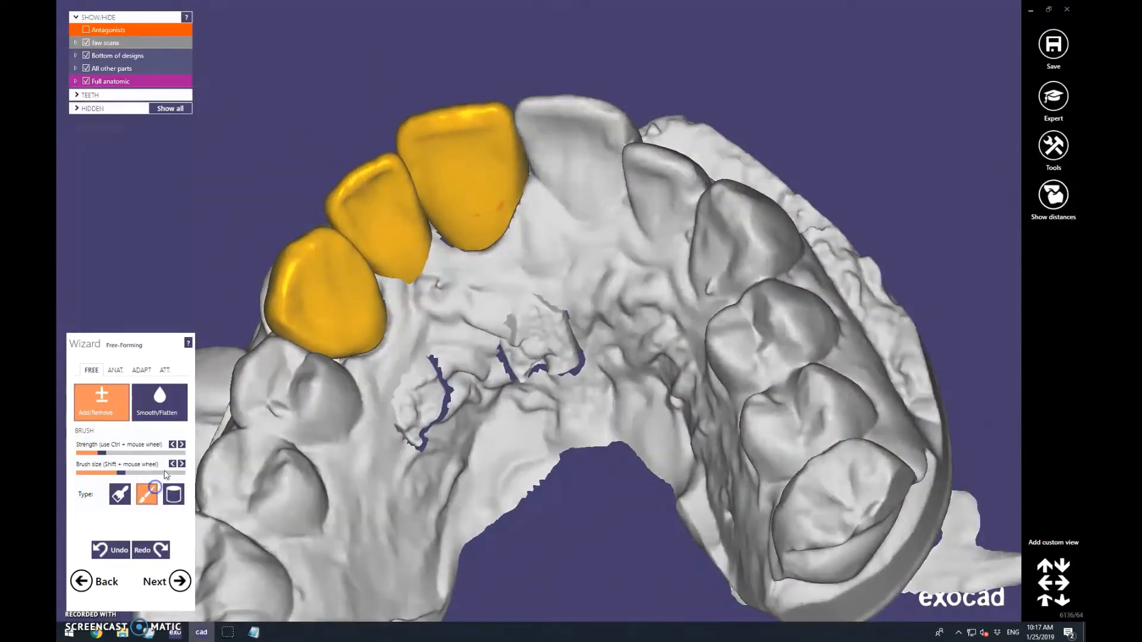
left_click(154, 453)
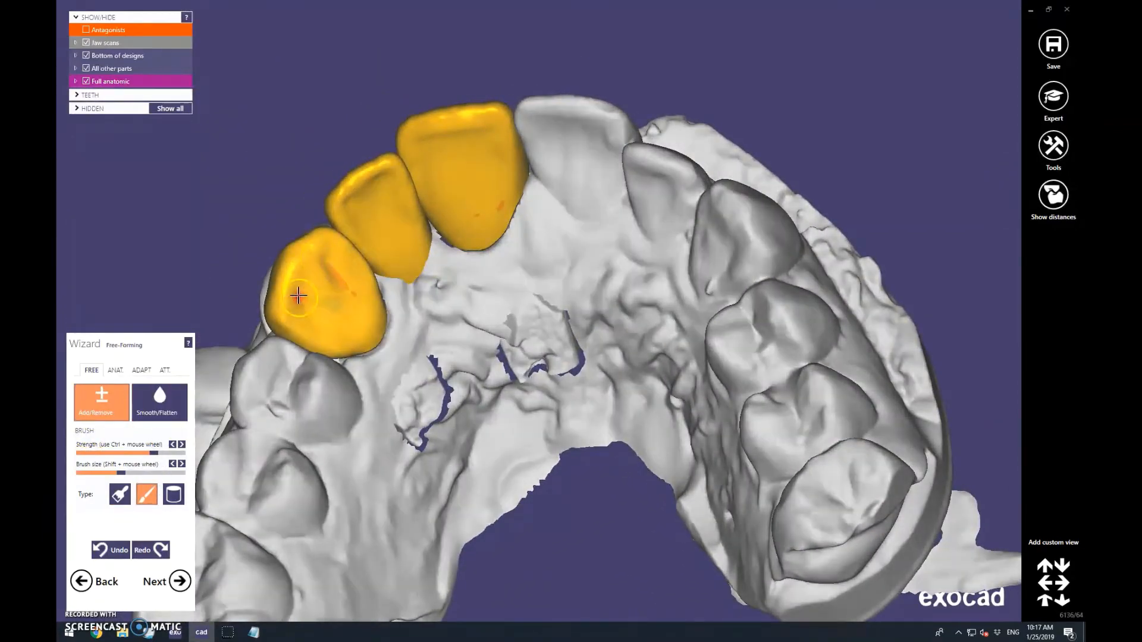
left_click(179, 400)
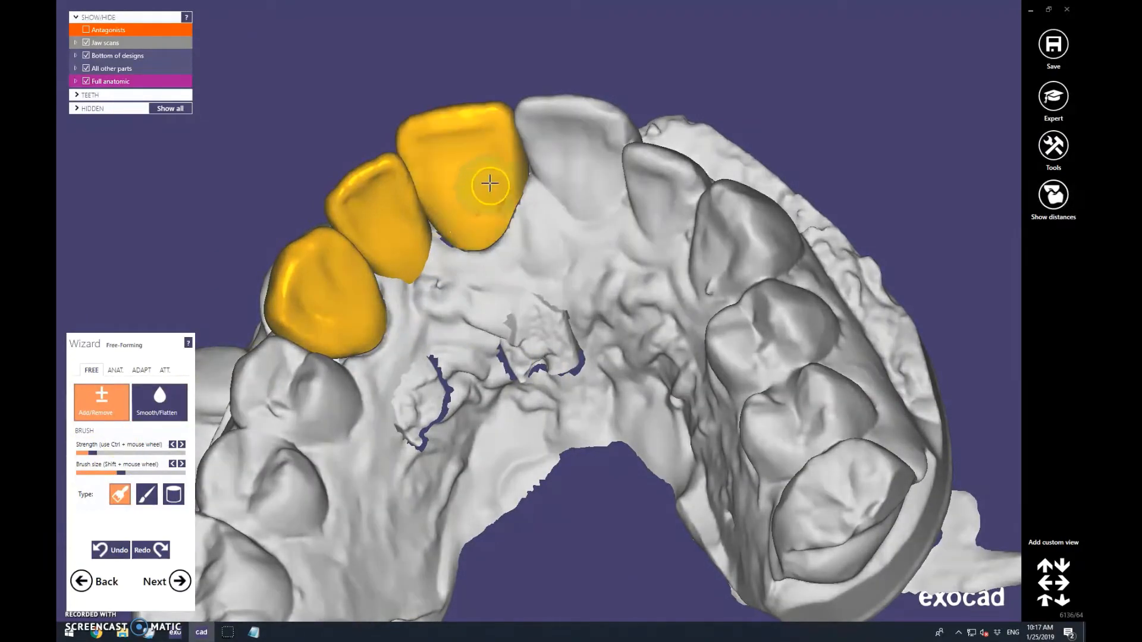
Reshape the mesial palatal surface of crown 11 with the anatomic Tooth Parts preset using free movement
right_click_drag(475, 232, 479, 219)
left_click(116, 372)
right_click_drag(624, 357, 640, 255)
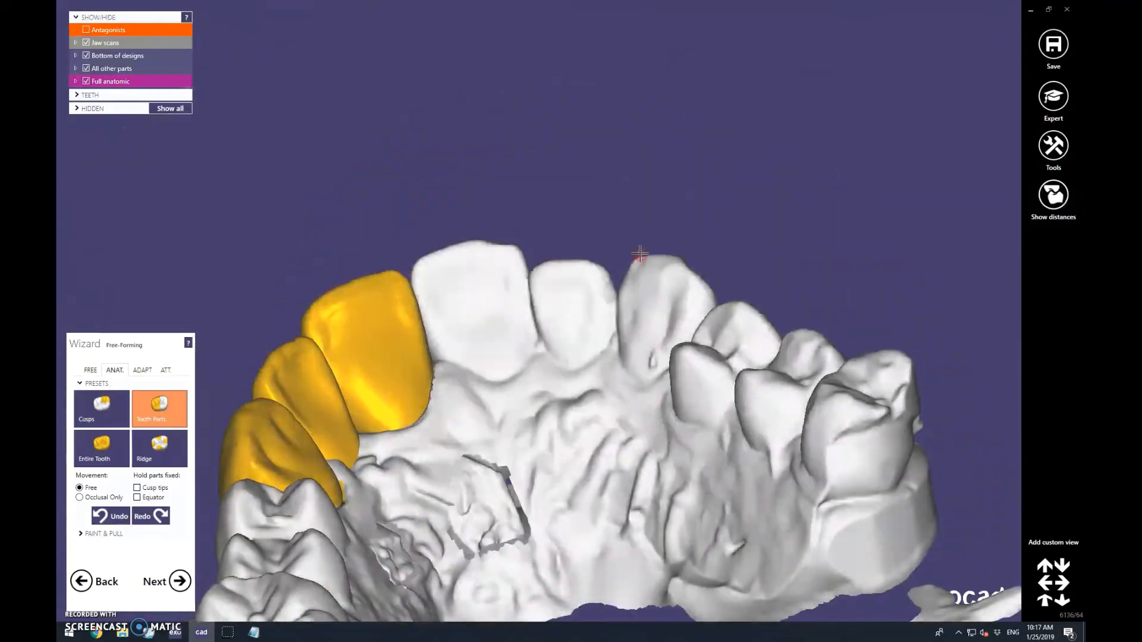
right_click_drag(517, 290, 523, 381)
scroll(548, 99, "up", 6)
right_click_drag(588, 60, 629, 125)
scroll(630, 125, "down", 5)
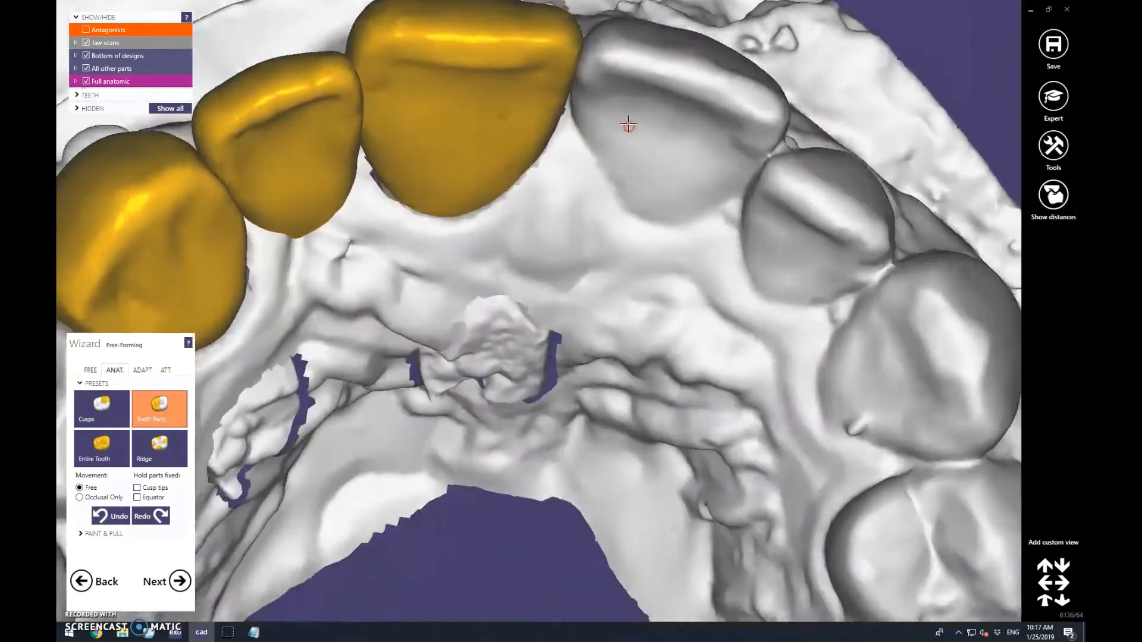
right_click_drag(546, 209, 702, 178)
scroll(749, 223, "up", 4)
left_click_drag(748, 222, 775, 206)
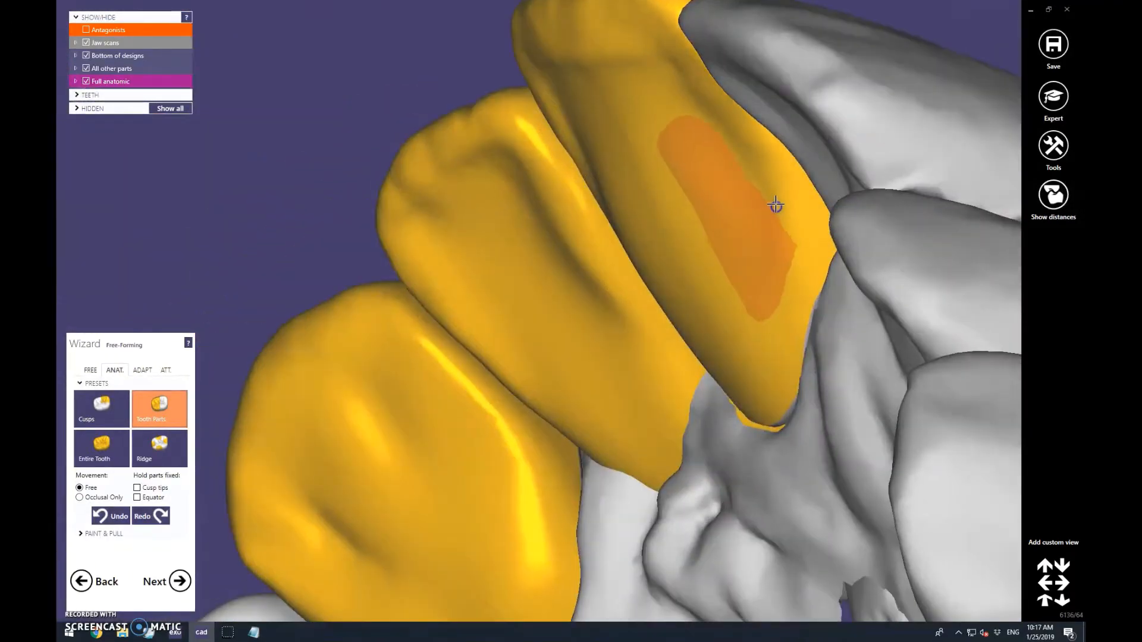
scroll(775, 206, "down", 4)
right_click_drag(775, 206, 808, 194)
scroll(808, 193, "down", 5)
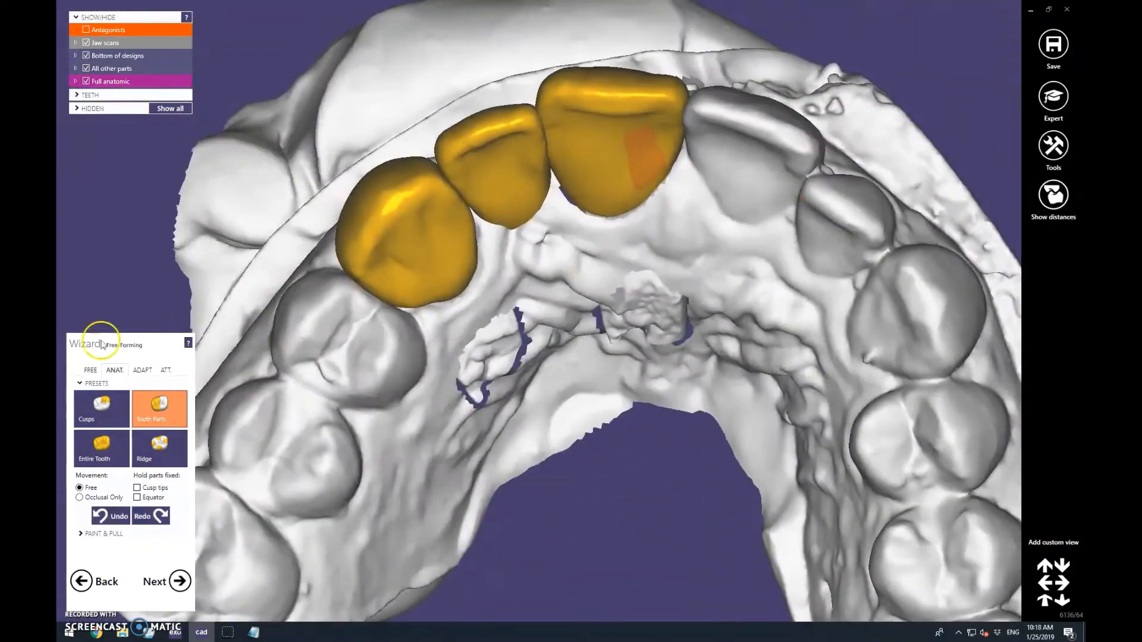
Adapt the base of pontic 12 to the gingiva
left_click(140, 370)
scroll(159, 466, "down", 2)
scroll(313, 424, "down", 4)
right_click_drag(312, 425, 459, 421)
left_click(141, 424)
right_click_drag(499, 491, 372, 454)
scroll(493, 472, "up", 4)
Hide the jaw scans and shape the base of pontic 12 with Add/Remove, comparing it against the gingiva scan
left_click(90, 371)
left_click(99, 415)
left_click(87, 43)
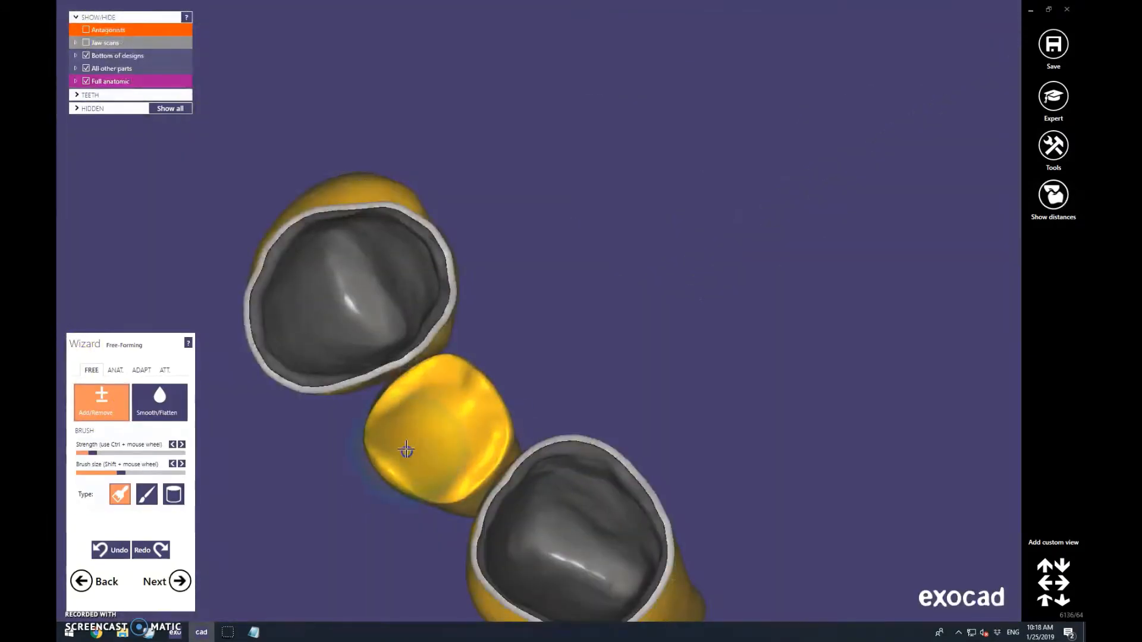
left_click_drag(398, 474, 369, 442)
left_click(86, 43)
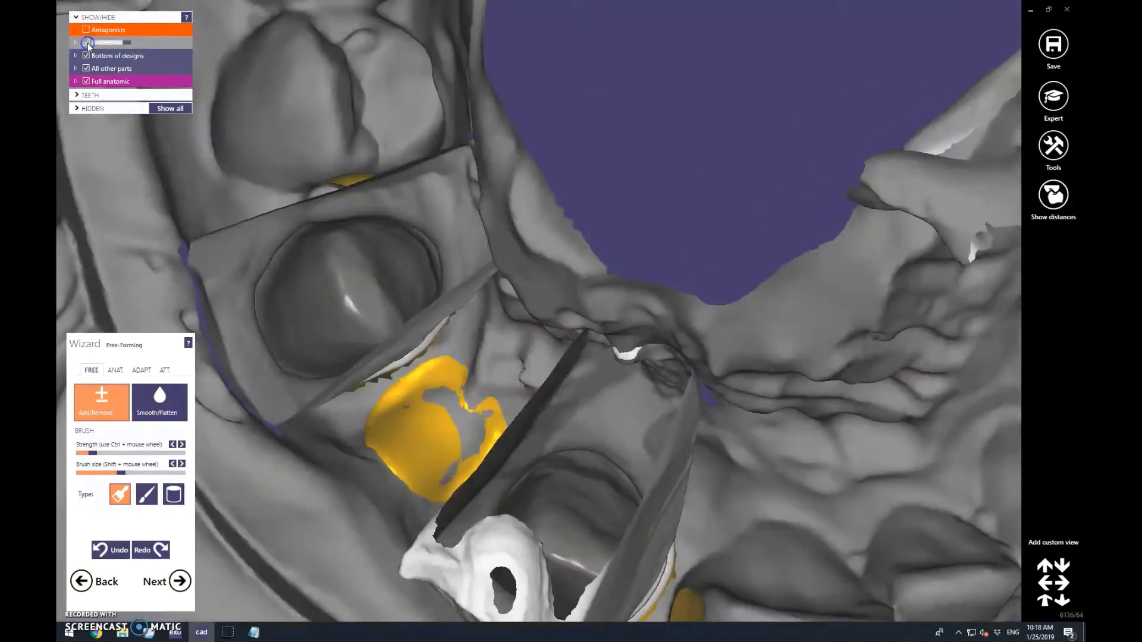
left_click(86, 43)
left_click(87, 43)
left_click(86, 43)
right_click_drag(497, 355, 548, 373)
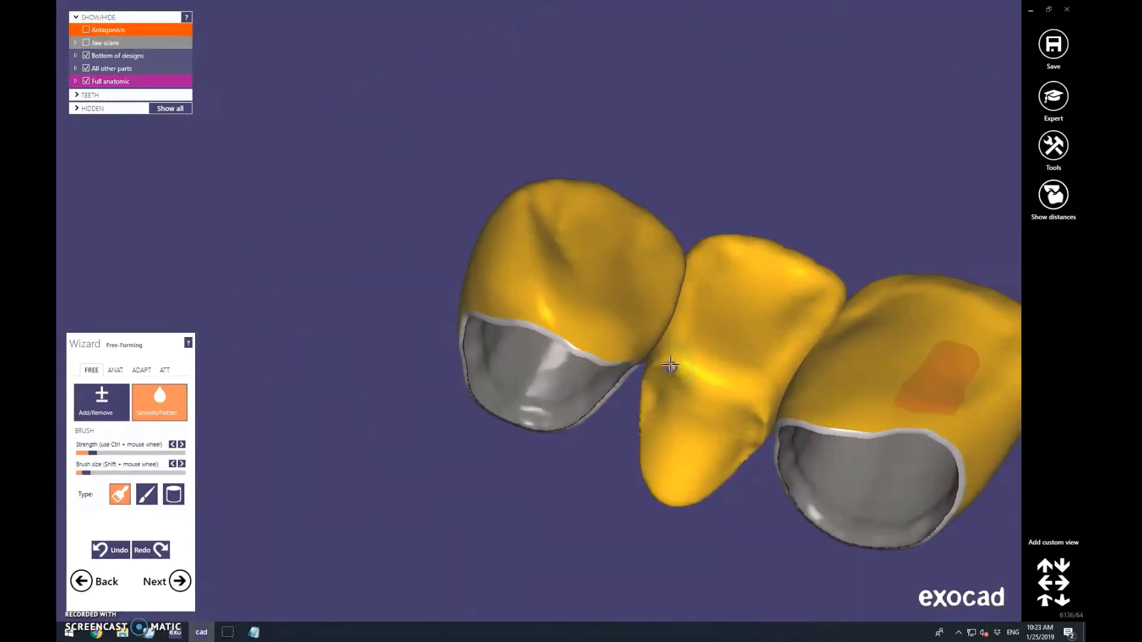
Show the jaw scans and examine the three-unit bridge from the palatal, labial and occlusal sides
left_click(86, 41)
scroll(601, 238, "down", 5)
right_click_drag(601, 250, 609, 220)
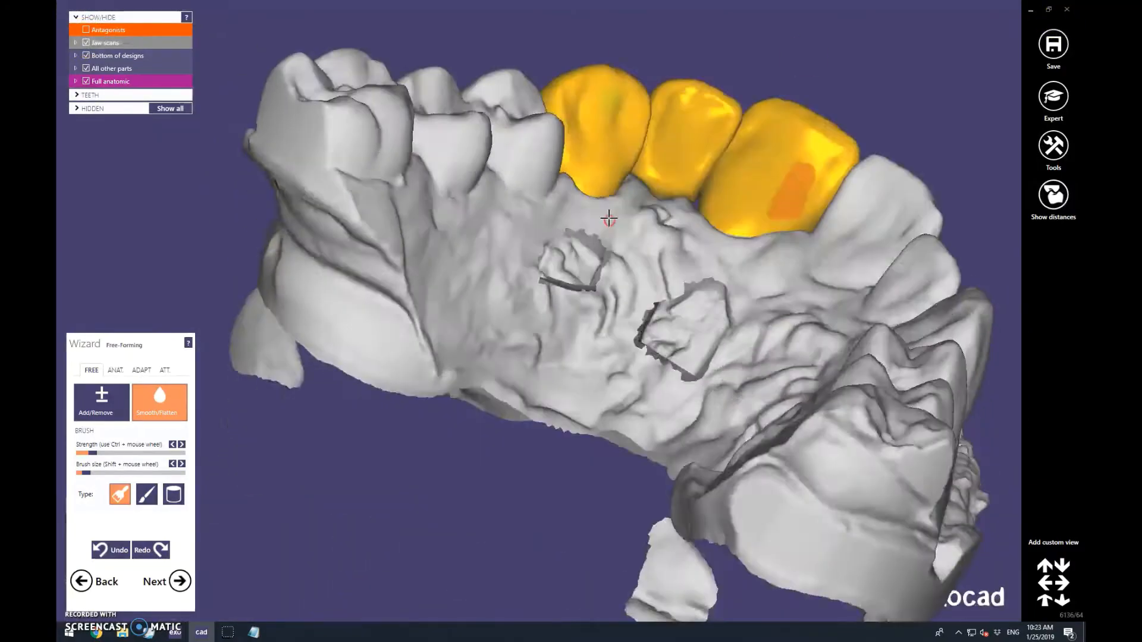
scroll(724, 212, "up", 5)
right_click_drag(724, 211, 528, 262)
scroll(556, 286, "down", 5)
scroll(531, 265, "up", 5)
scroll(512, 243, "down", 1)
scroll(559, 237, "down", 5)
scroll(553, 215, "up", 3)
right_click_drag(557, 217, 573, 254)
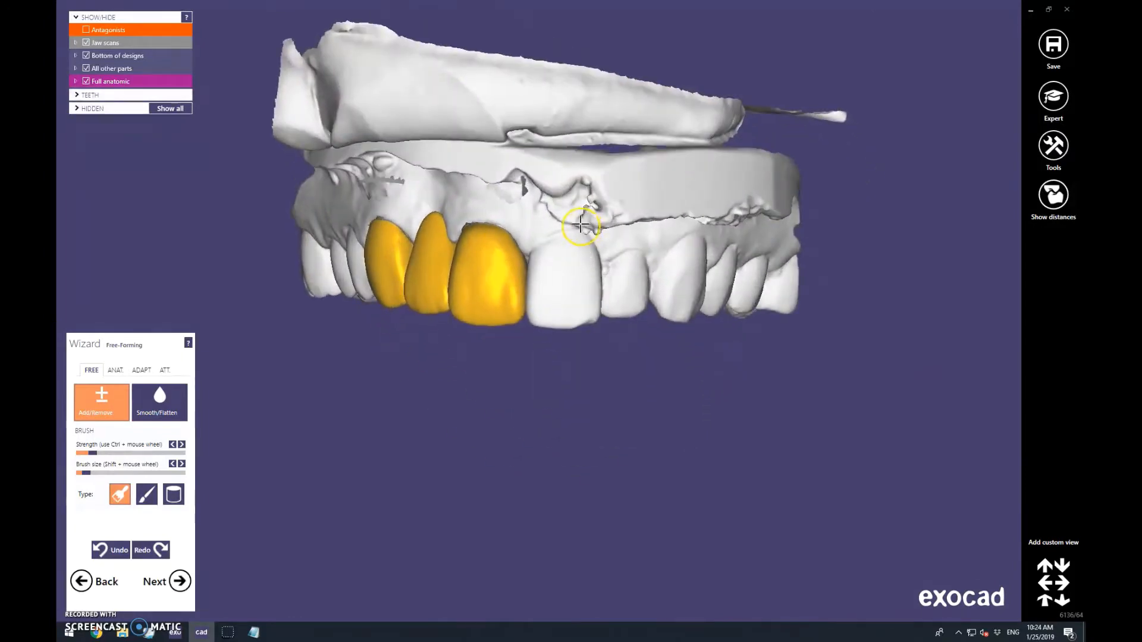
right_click_drag(578, 369, 589, 330)
scroll(378, 239, "up", 5)
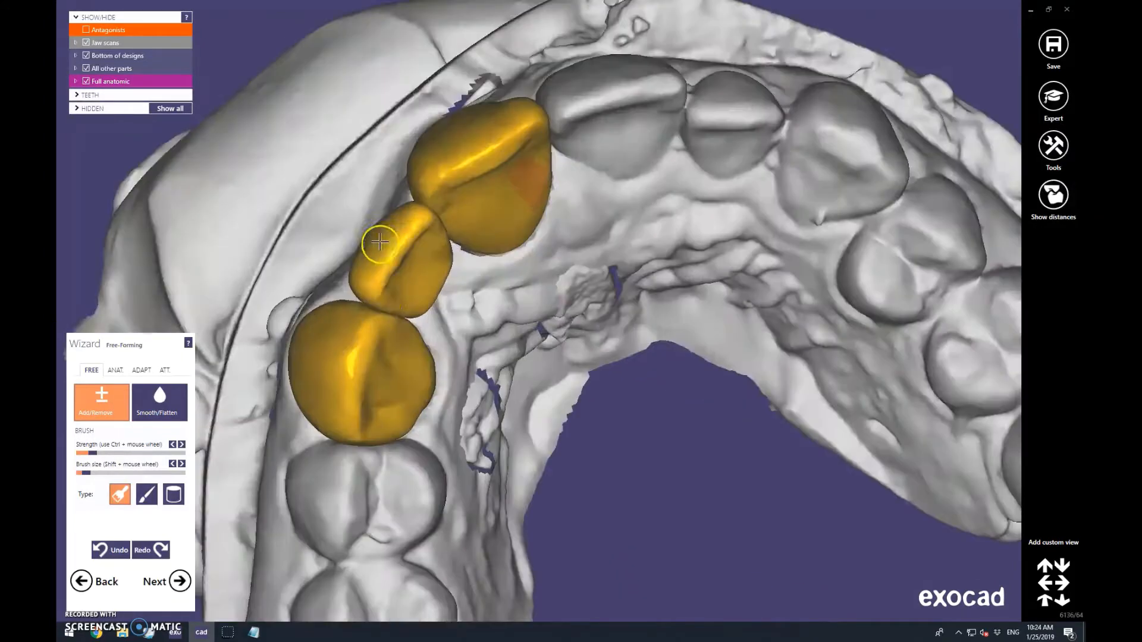
scroll(416, 268, "down", 3)
right_click_drag(416, 268, 405, 308)
scroll(404, 308, "down", 3)
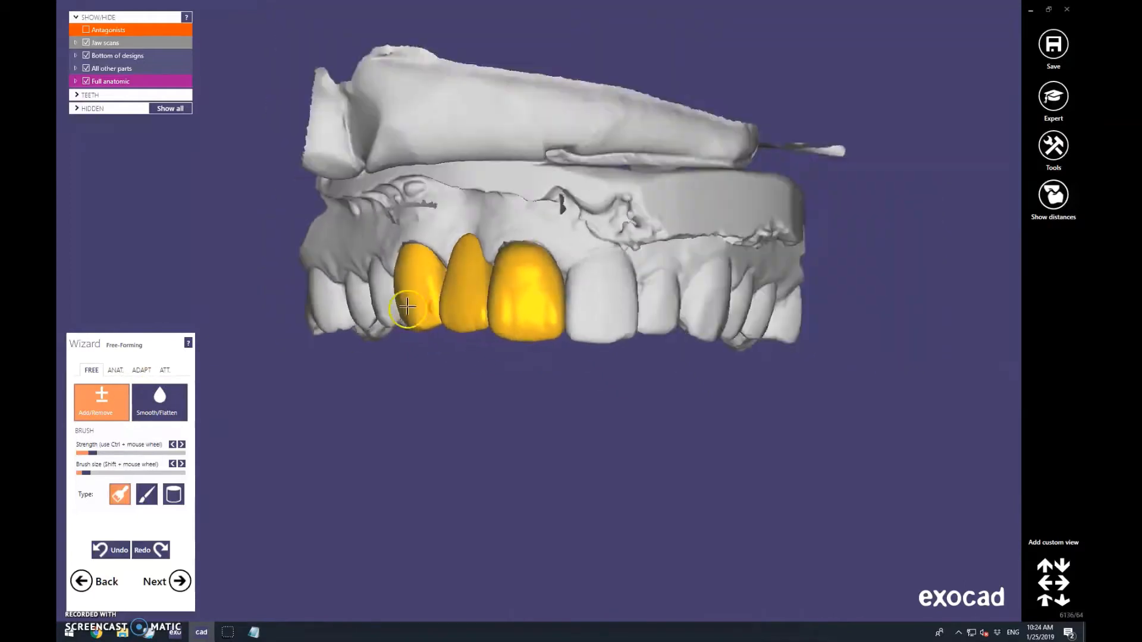
Switch to Notepad, add the note "If you want to copy the adjacent tooth.." and return to exocad
left_click(253, 632)
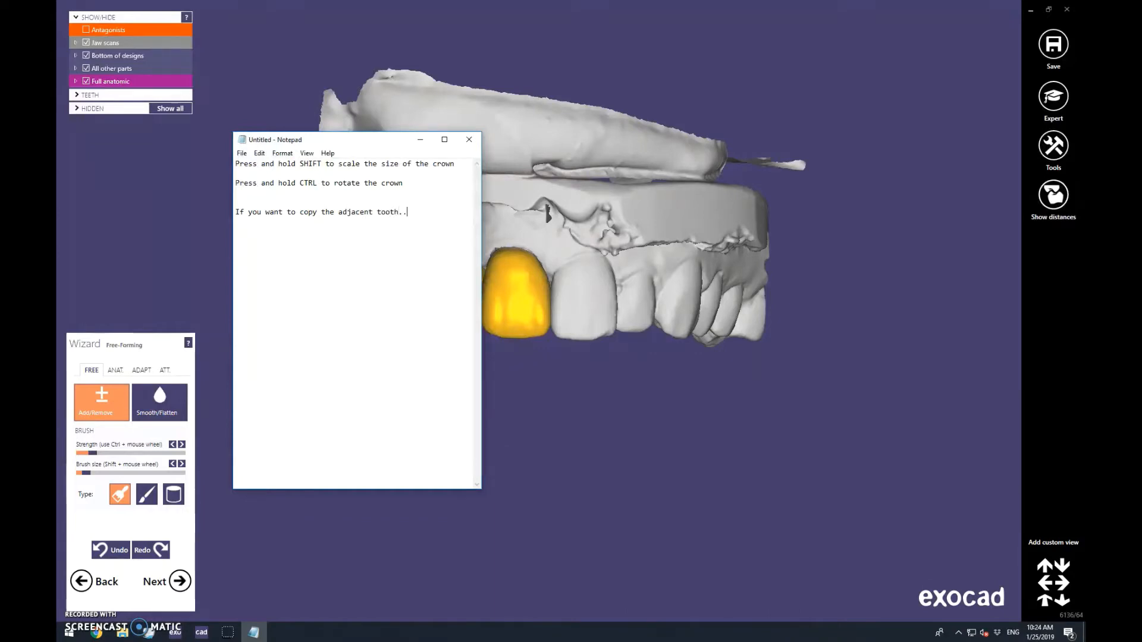
left_click(659, 422)
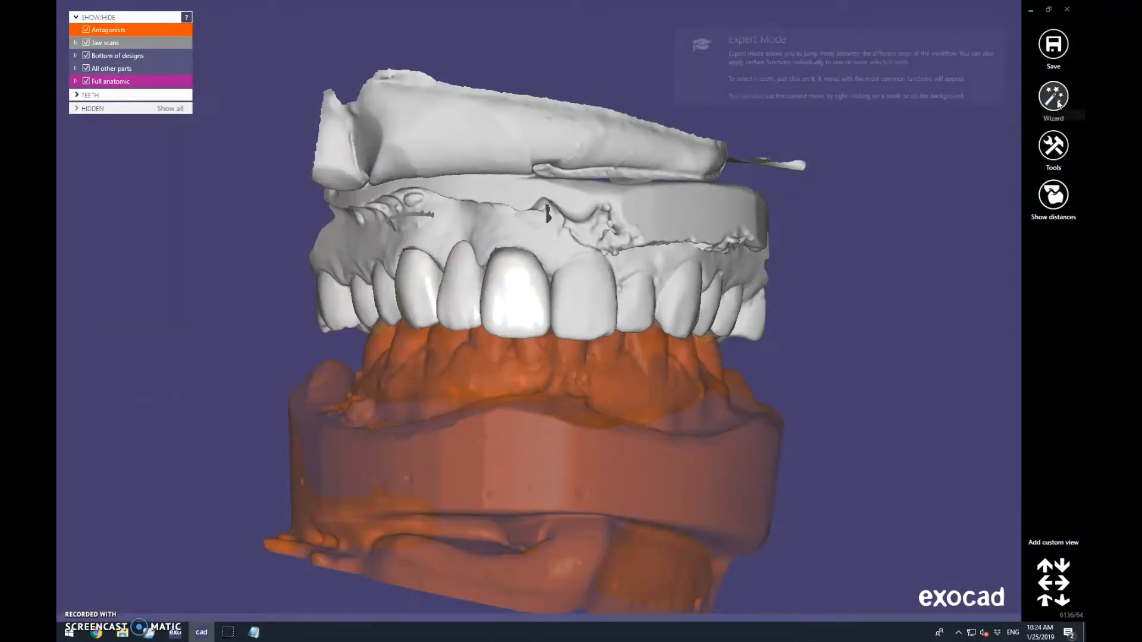
In Expert mode, mirror the adjacent central incisor onto position 11 with Copy Tooth, using Pre-op model as the target
right_click_drag(610, 376, 666, 494)
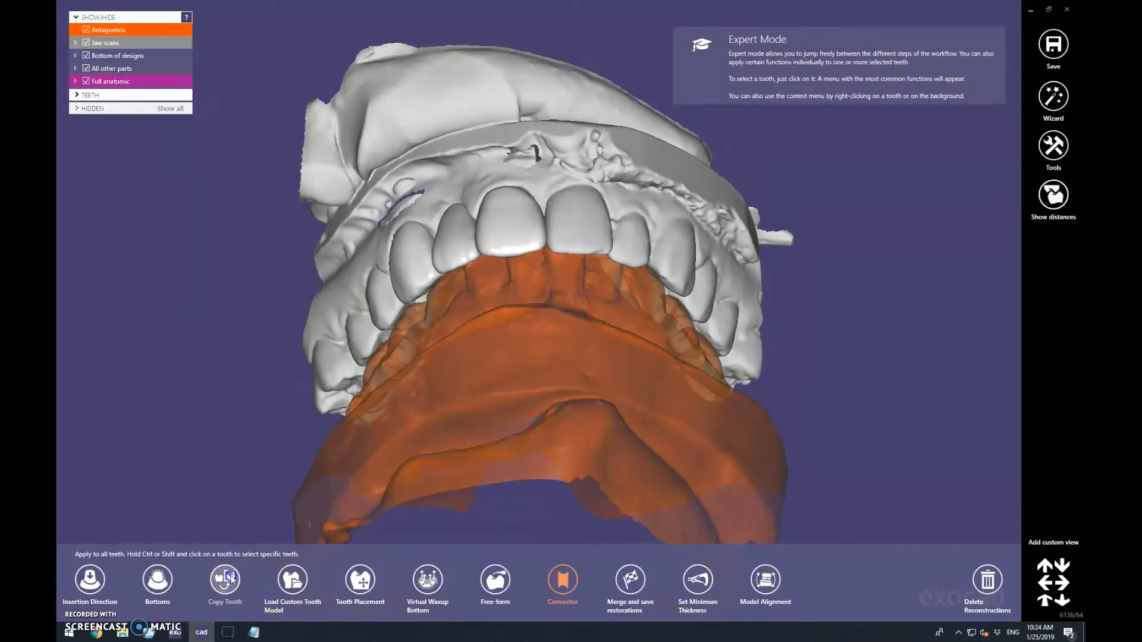
left_click(225, 579)
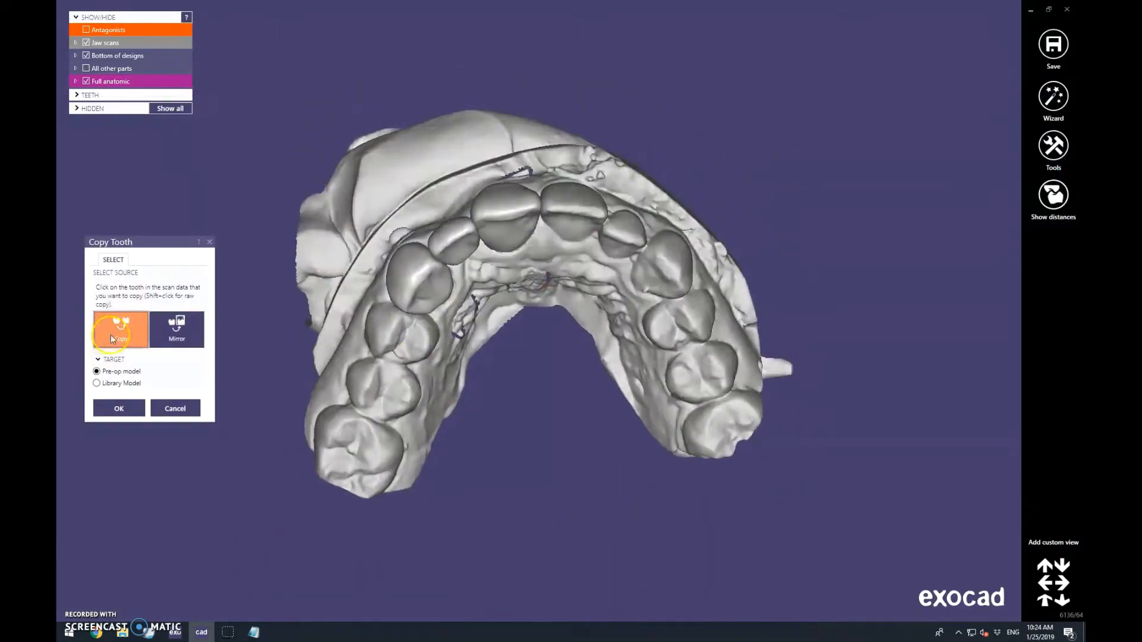
left_click(572, 205)
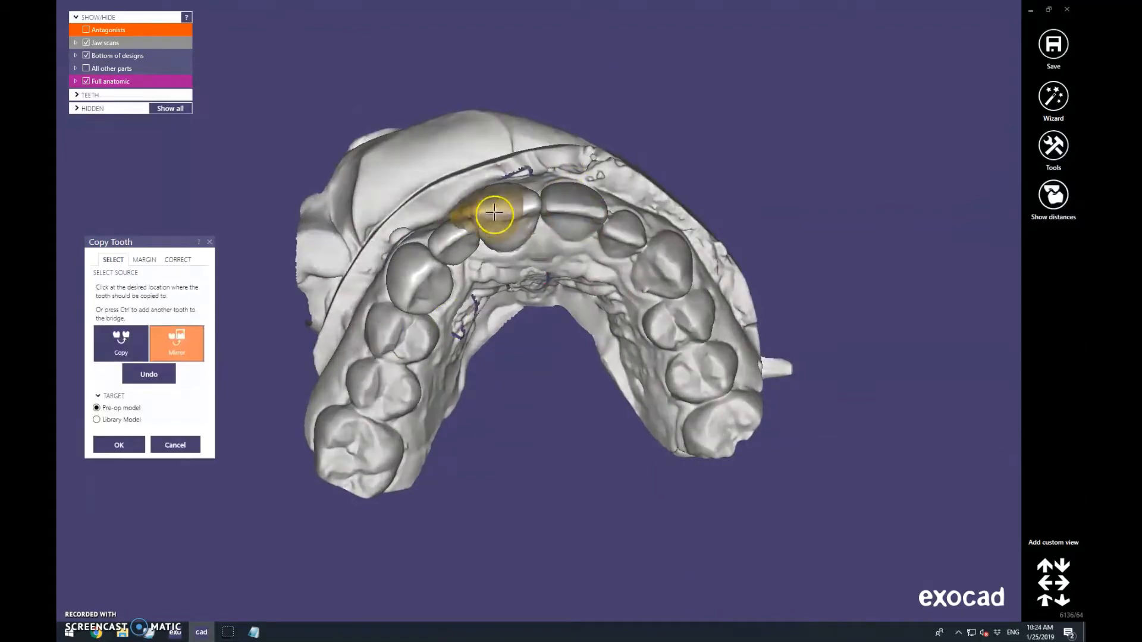
left_click(512, 215)
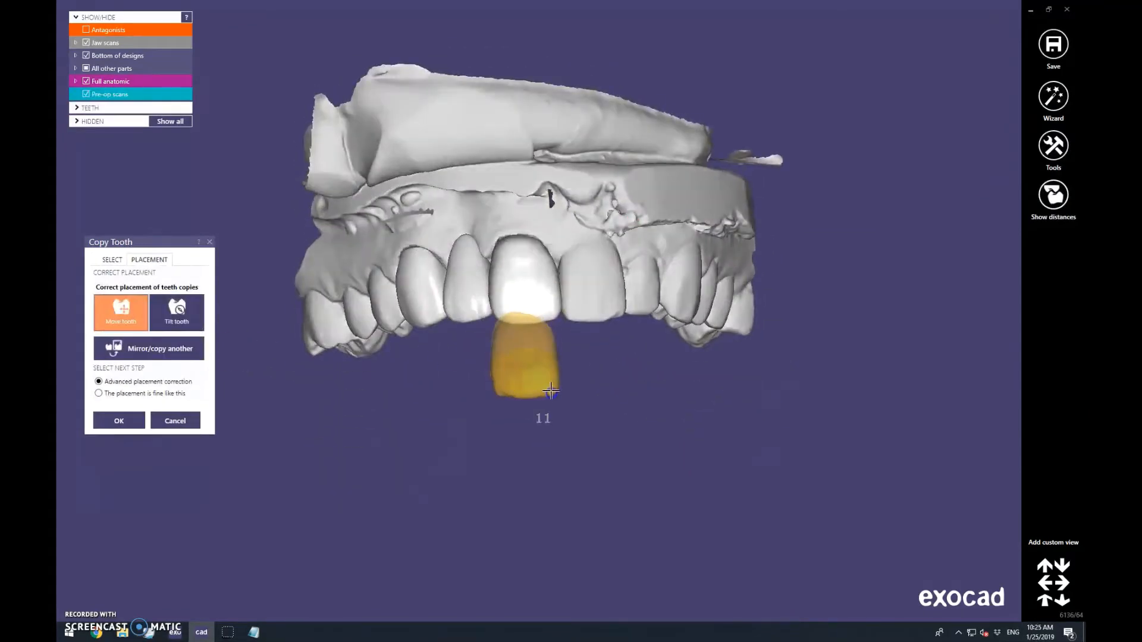
Move the mirrored tooth copy up over crown 11 and align it roughly from the labial and occlusal sides
left_click_drag(530, 370, 525, 293)
right_click_drag(526, 301, 520, 178)
left_click_drag(522, 177, 528, 198)
right_click_drag(303, 53, 307, 165)
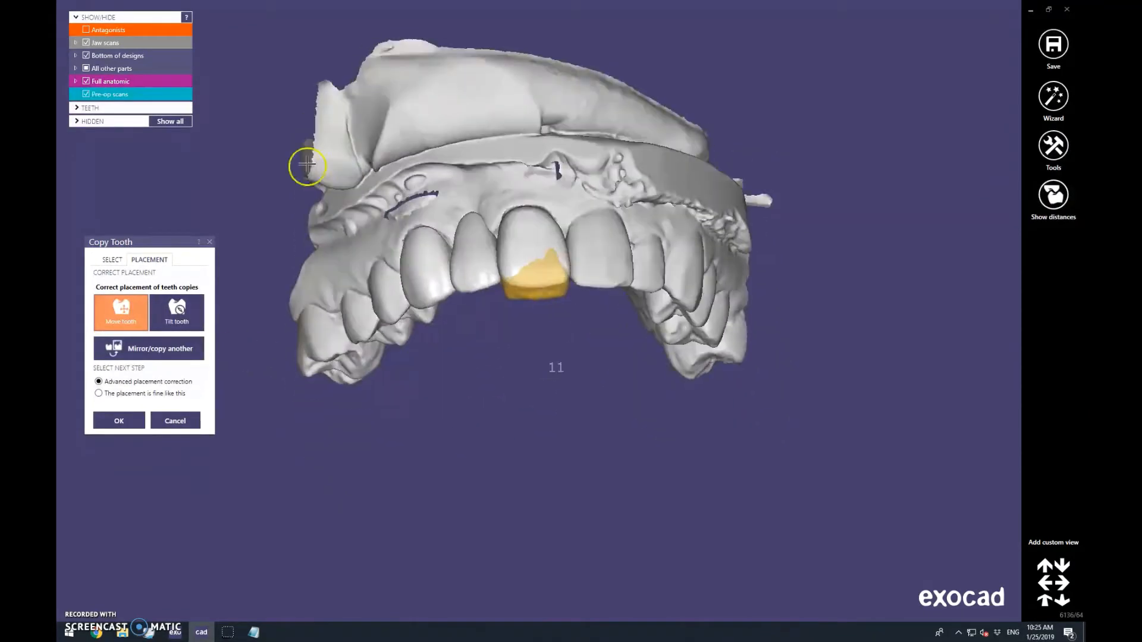
Hide the full anatomic crowns, fine-tune the mirrored copy's position over preparation 11, and accept the placement
left_click(91, 85)
scroll(574, 357, "up", 3)
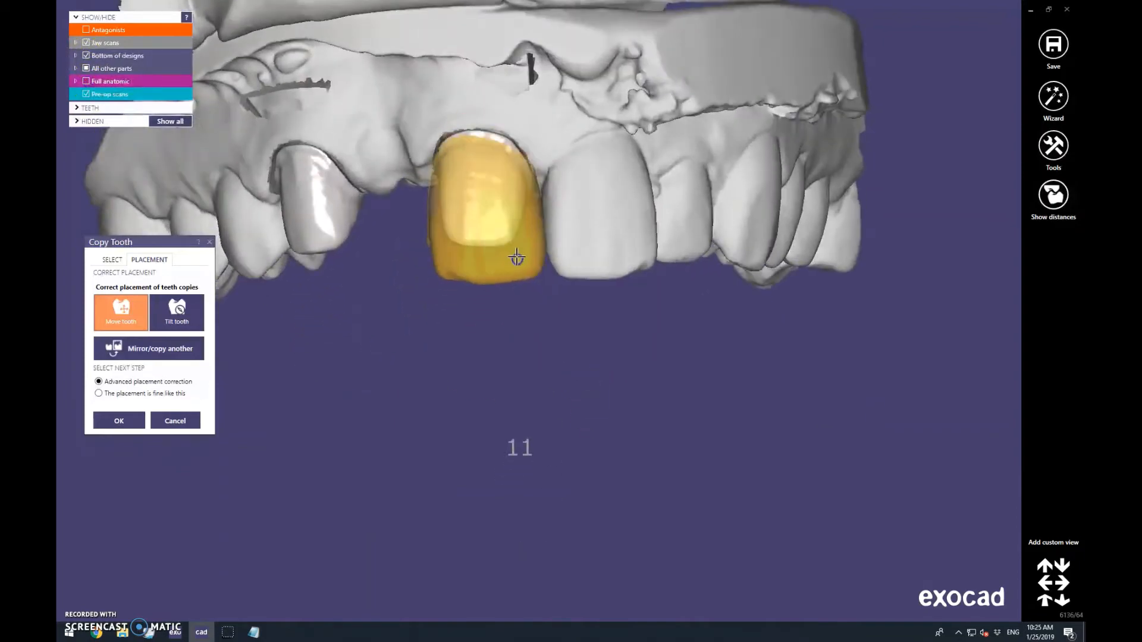
right_click_drag(518, 255, 571, 266)
scroll(535, 226, "up", 3)
scroll(513, 351, "down", 3)
right_click_drag(507, 205, 517, 372)
left_click_drag(573, 396, 574, 387)
right_click_drag(645, 408, 708, 404)
scroll(667, 399, "down", 2)
right_click_drag(644, 389, 624, 400)
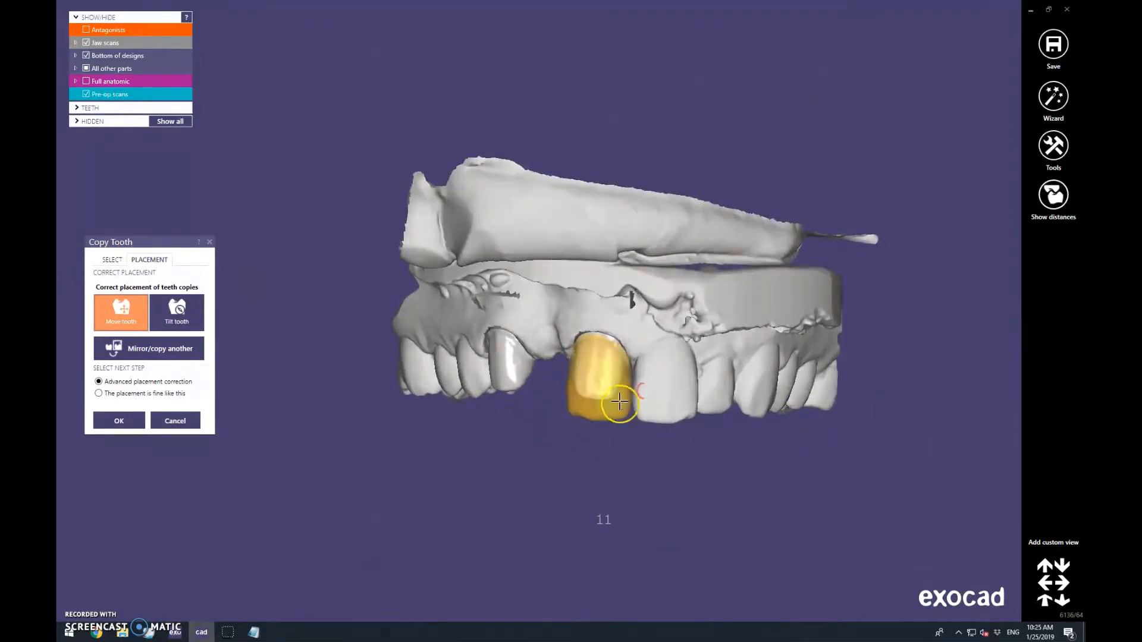
right_click(692, 389)
scroll(692, 389, "up", 5)
scroll(554, 505, "down", 2)
left_click(573, 515)
right_click_drag(577, 510, 480, 487)
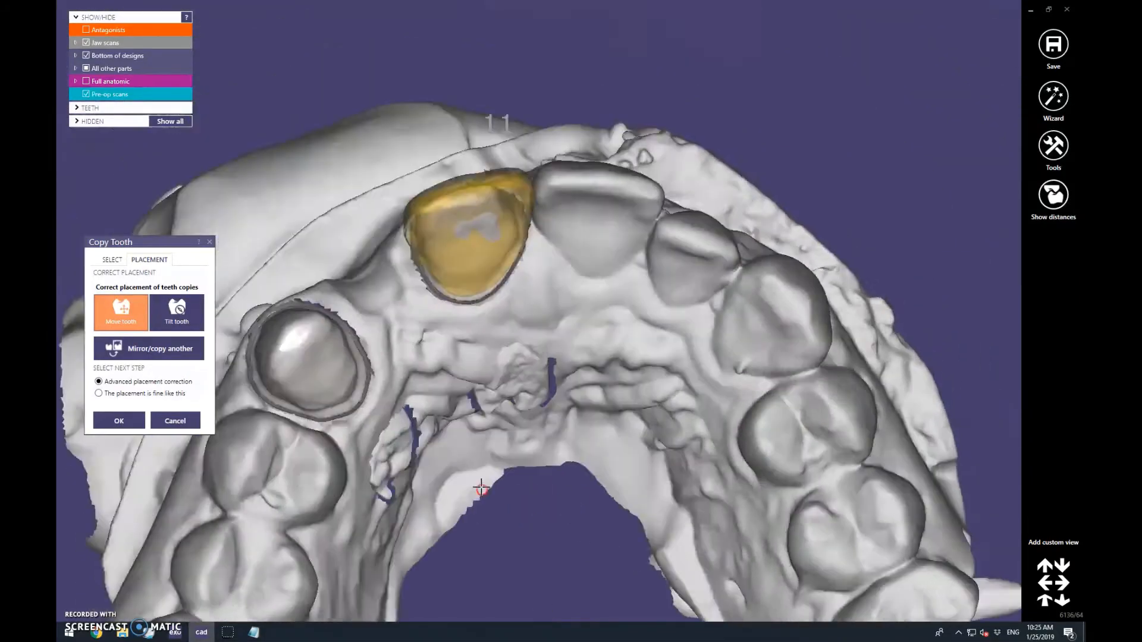
key("Return")
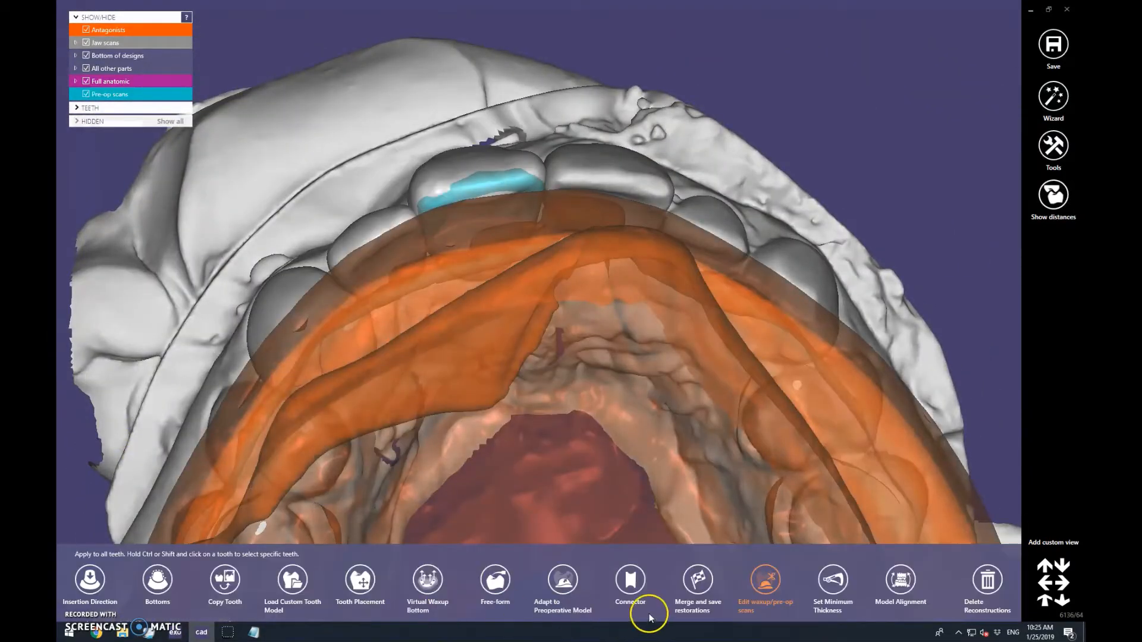
Adapt the tooth models to the preoperative model twice and accept the result
left_click(568, 581)
left_click(129, 292)
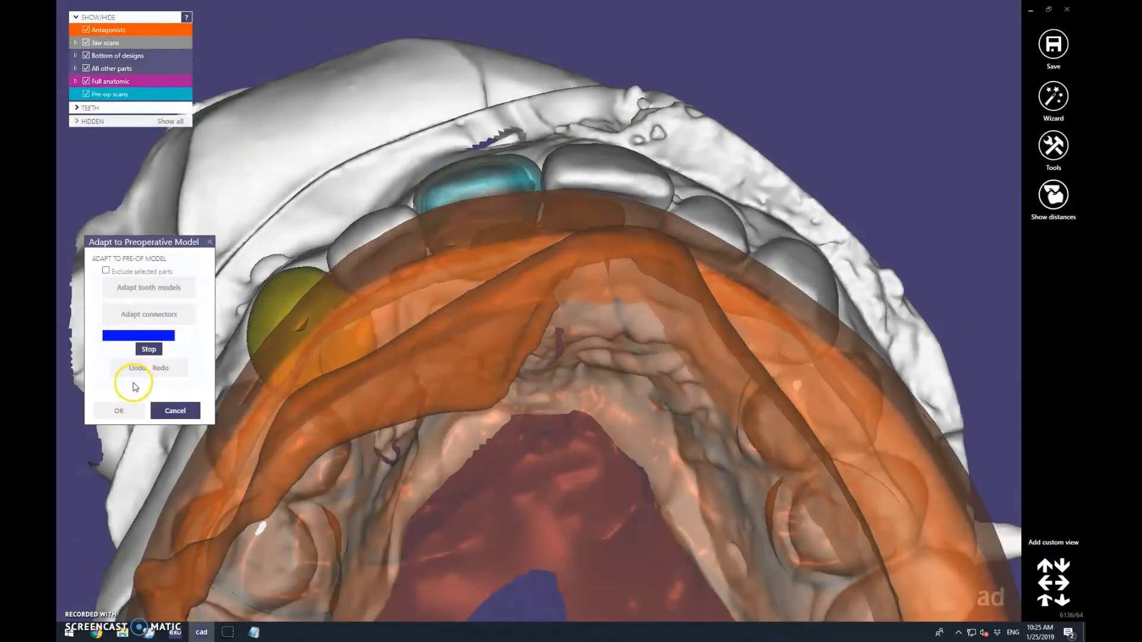
left_click(148, 292)
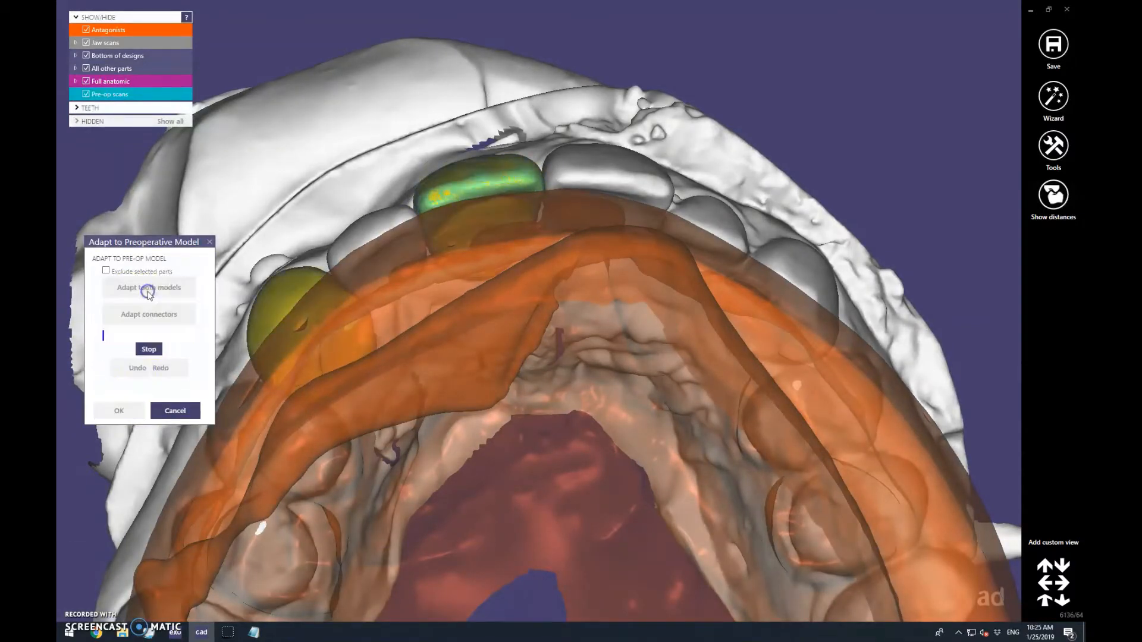
left_click(119, 410)
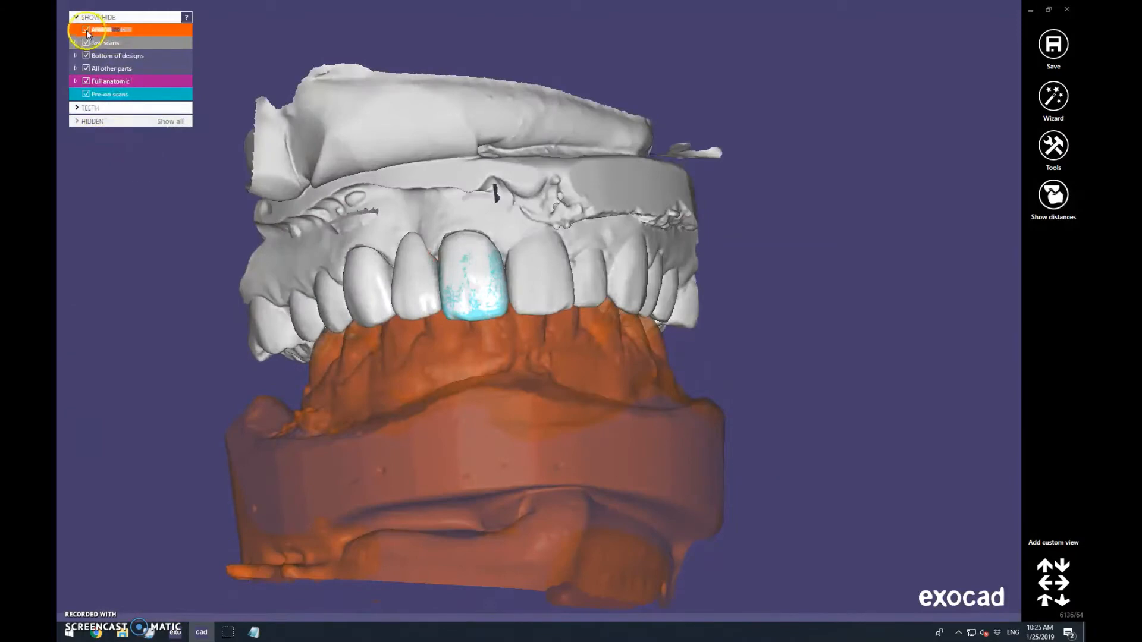
Hide the antagonists and smooth the palatal surface of crown 11 in Free-Forming with Smooth/Flatten
left_click(87, 30)
right_click_drag(467, 377, 480, 254)
scroll(479, 255, "up", 5)
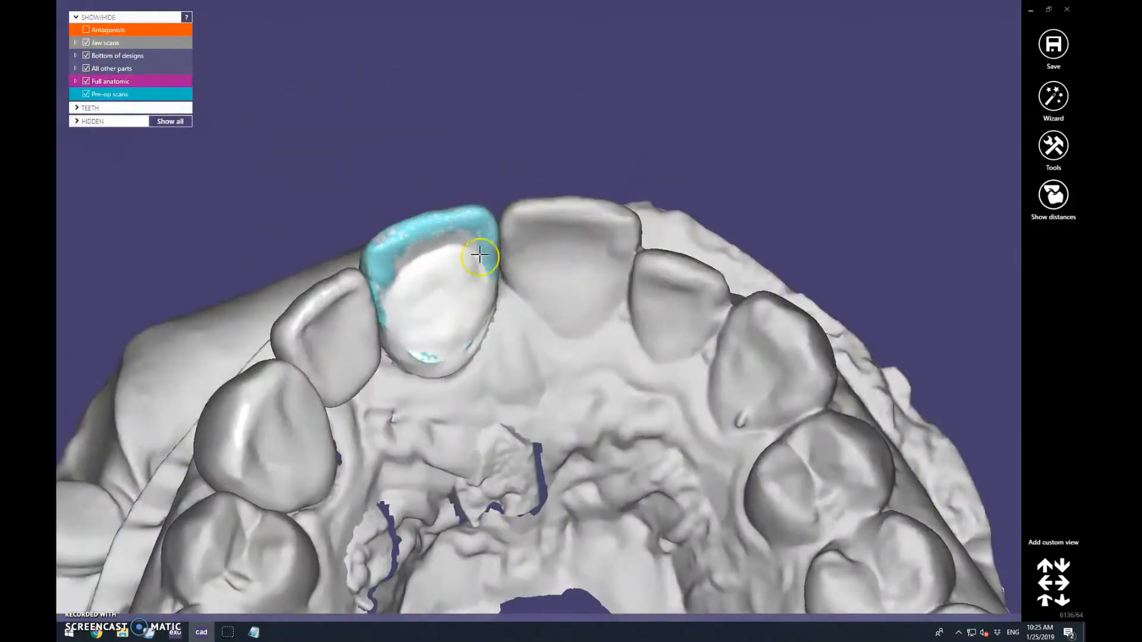
mouse_move(301, 613)
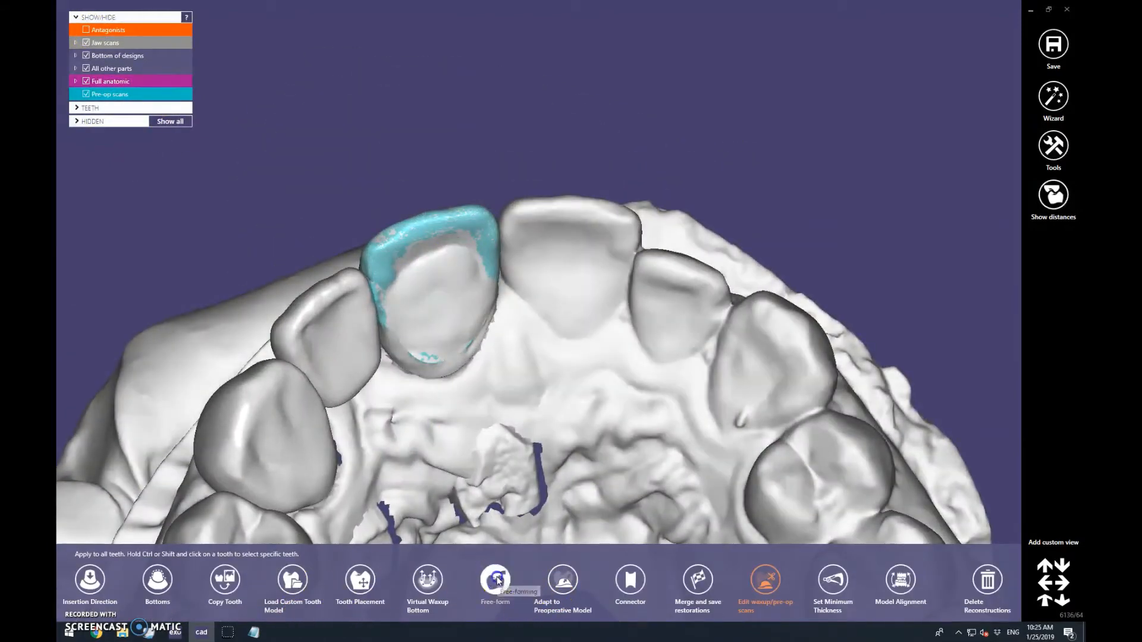
left_click(498, 580)
scroll(464, 293, "up", 3)
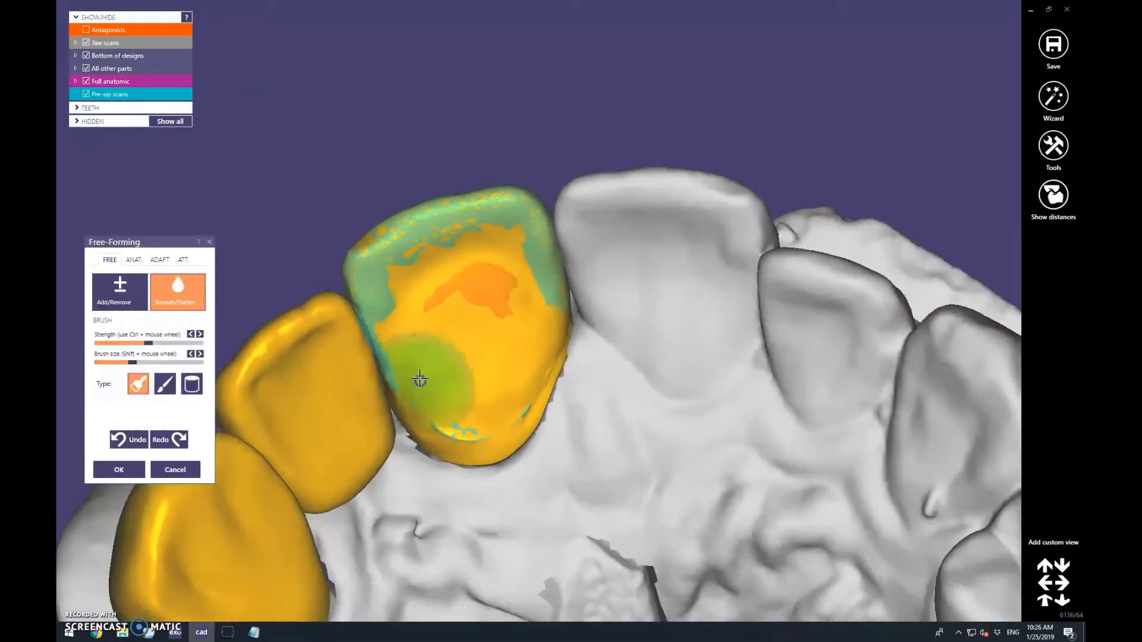
mouse_move(419, 380)
left_mouse_down()
mouse_move(527, 377)
mouse_move(476, 408)
left_mouse_up()
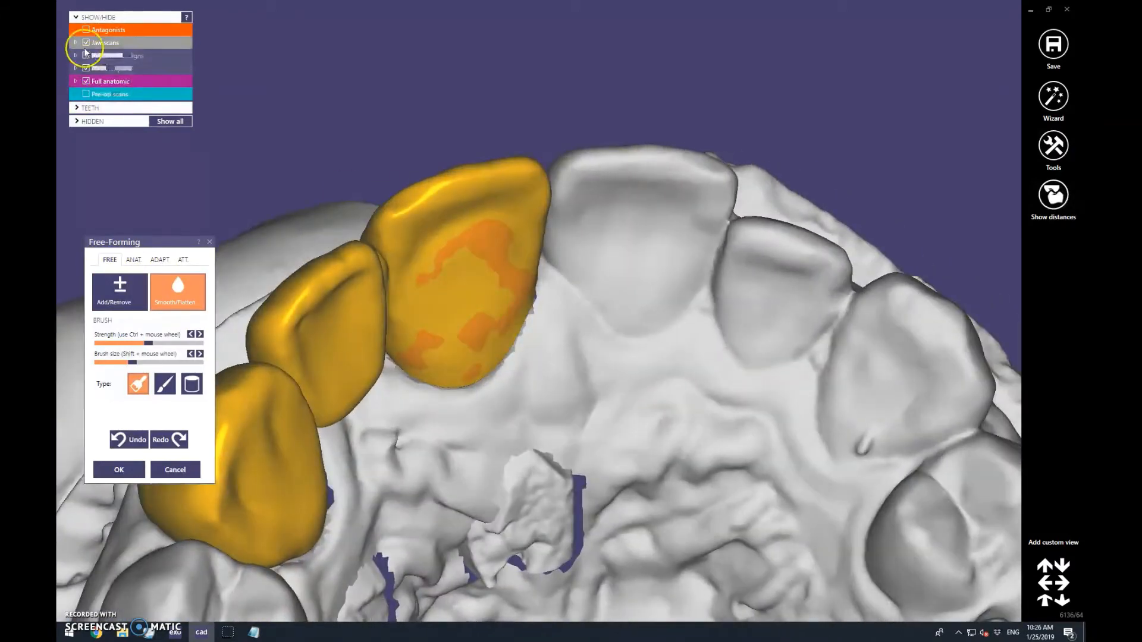
Hide pontic 12 and crown 13, then rework the distal surface of crown 11 with Add/Remove and Smooth/Flatten
left_click(87, 42)
left_click(86, 42)
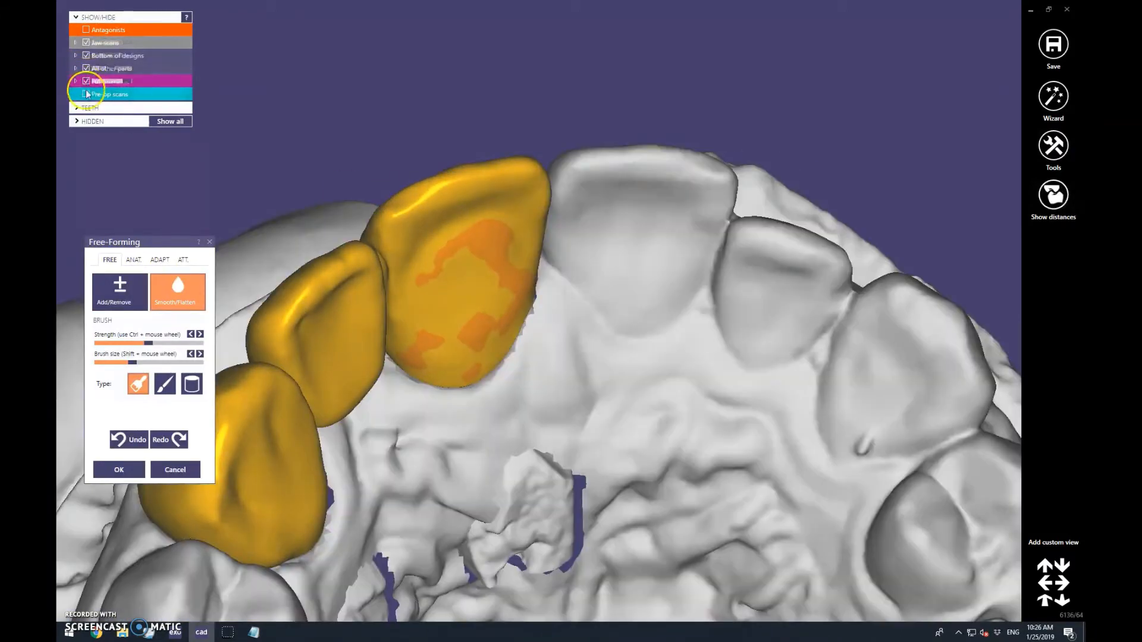
left_click(76, 82)
left_click(97, 94)
left_click(96, 107)
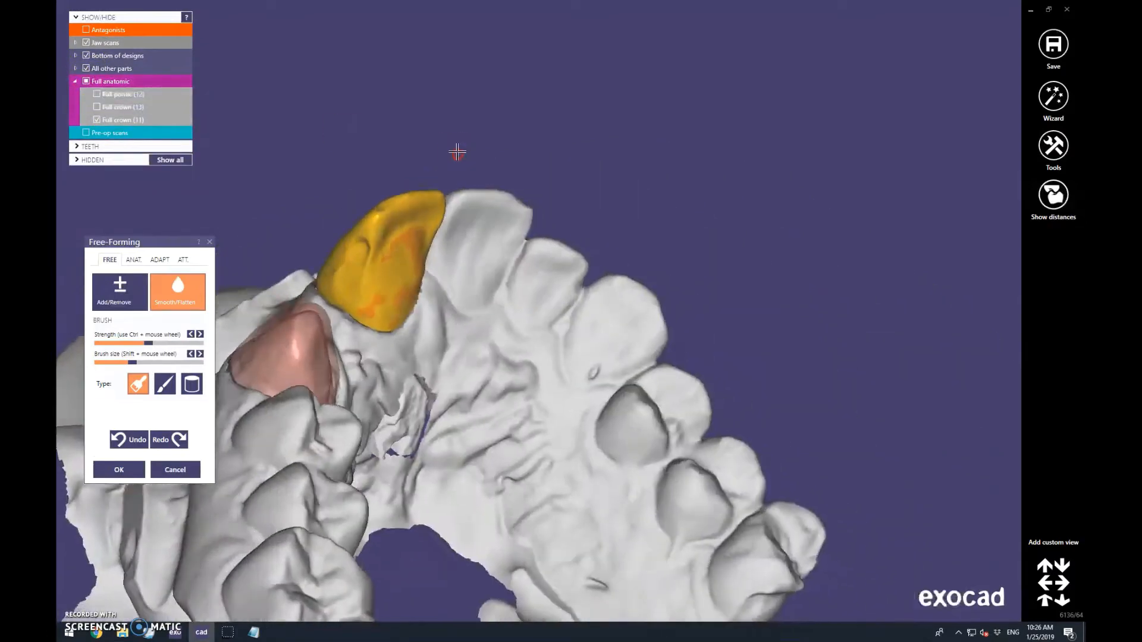
mouse_move(305, 306)
left_mouse_down("ctrl")
mouse_move(291, 260)
mouse_move(301, 311)
mouse_move(349, 239)
left_mouse_up("ctrl")
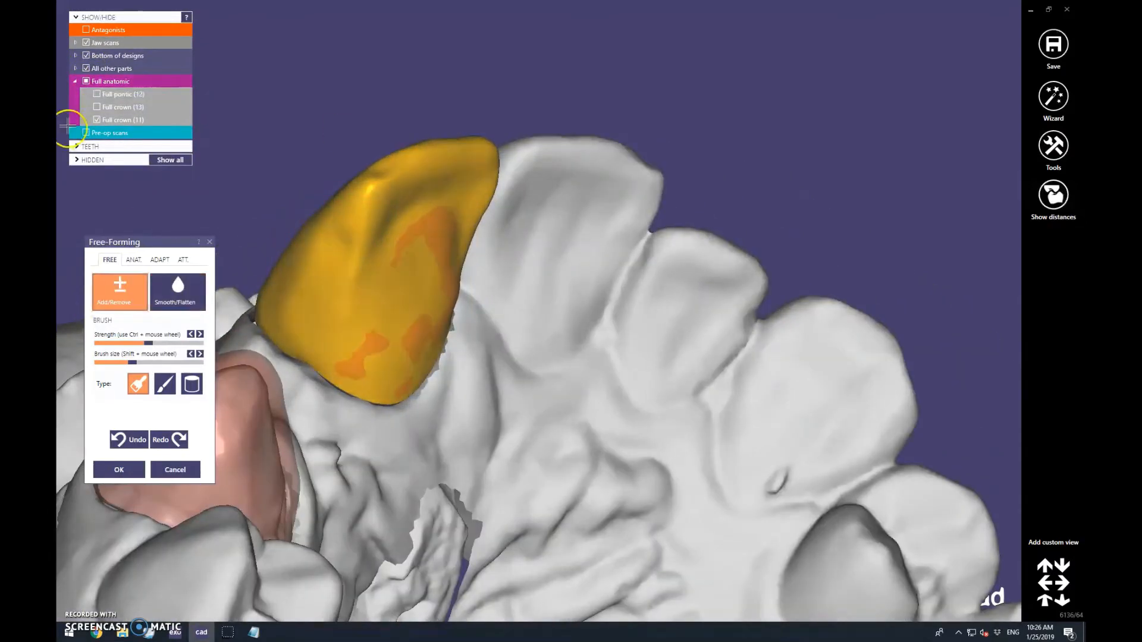
left_click(178, 291)
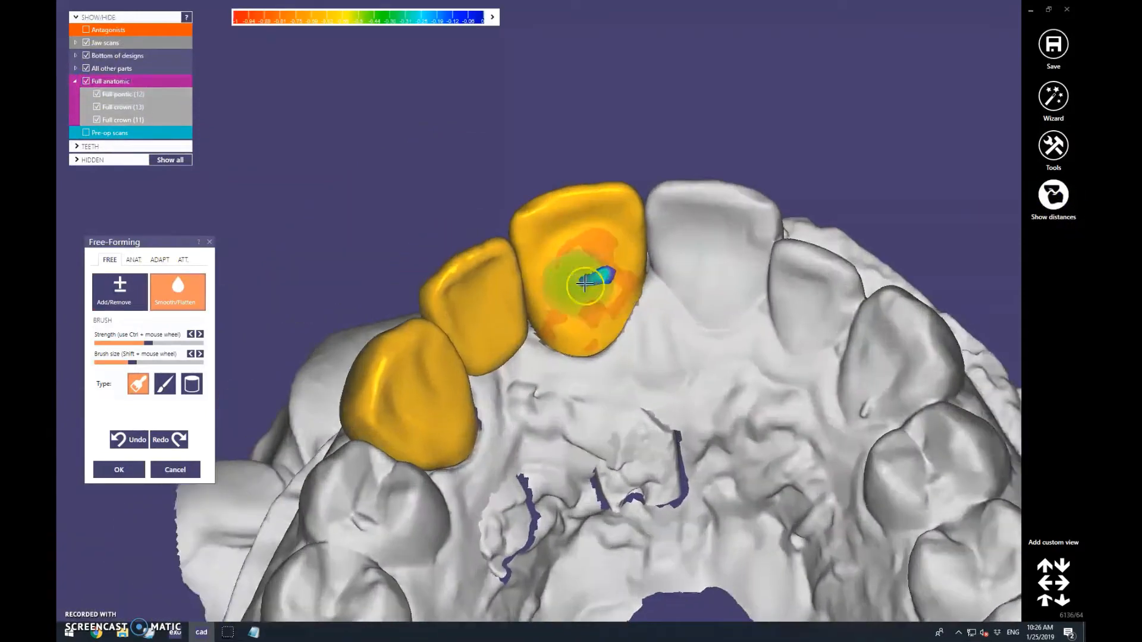
Set the desired distance to the adjacent teeth to 0 mm for approximal adaptation
left_click(159, 260)
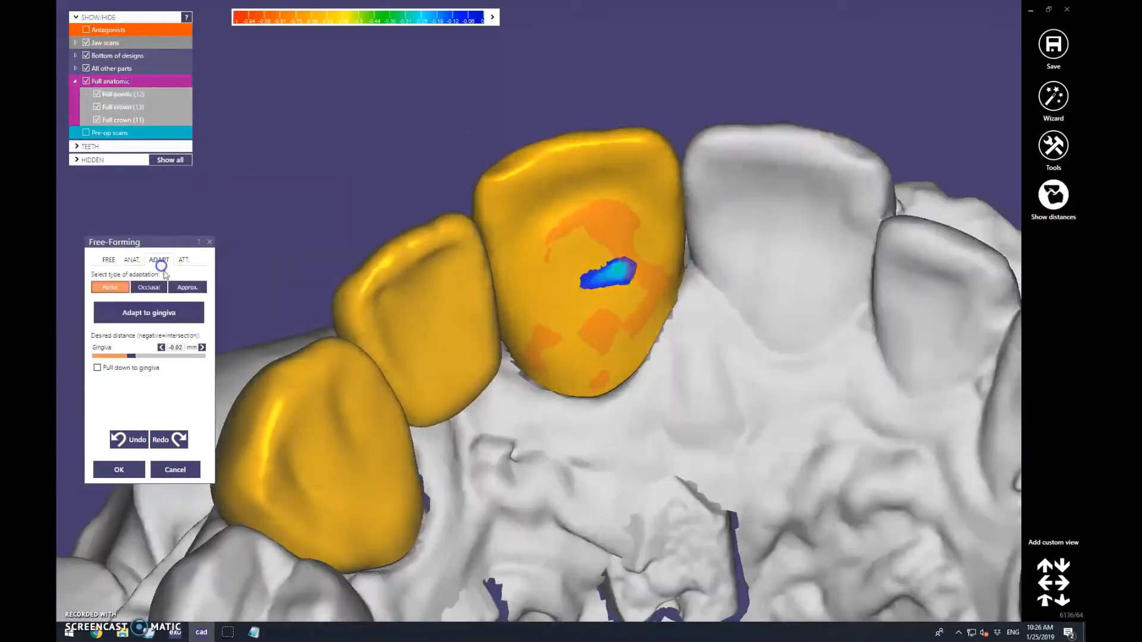
left_click(179, 304)
right_click_drag(969, 208, 708, 280)
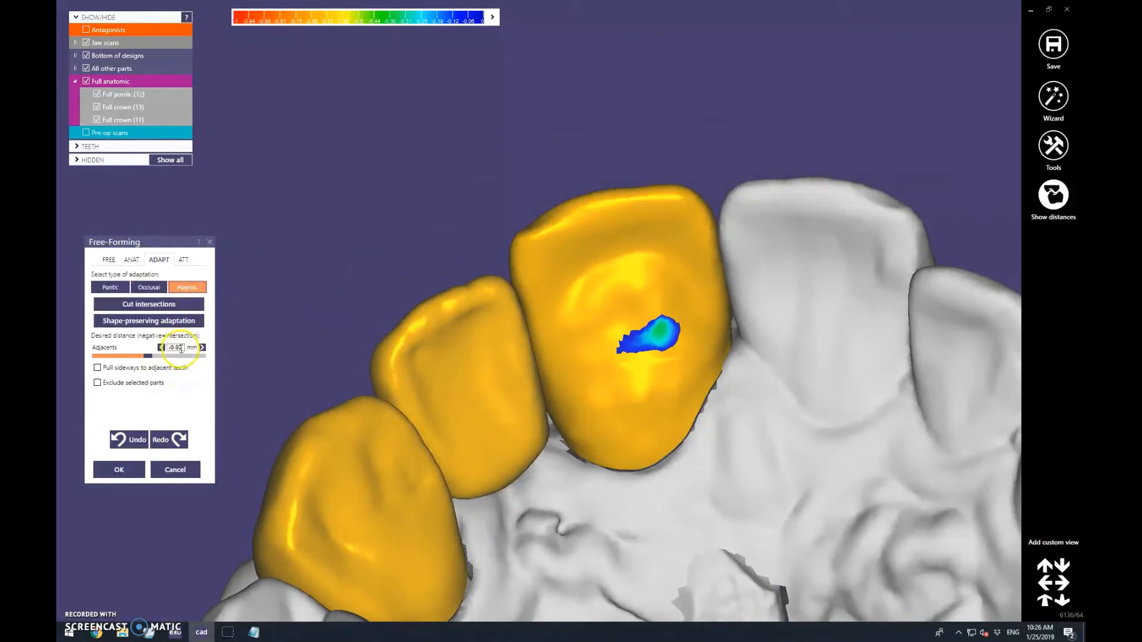
Consult the bridge contact notes in Notepad, return to exocad and cut the intersections with the adjacent teeth
left_click(253, 631)
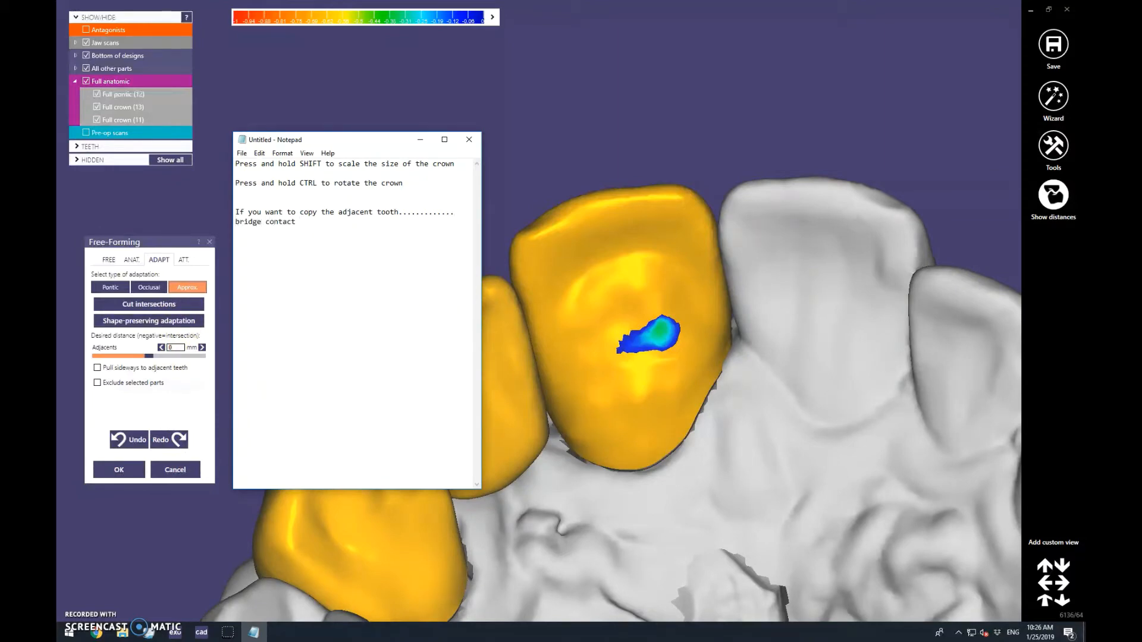
left_click(199, 534)
scroll(586, 252, "down", 5)
right_click_drag(587, 253, 615, 229)
scroll(589, 256, "down", 5)
scroll(620, 193, "up", 4)
scroll(619, 193, "up", 4)
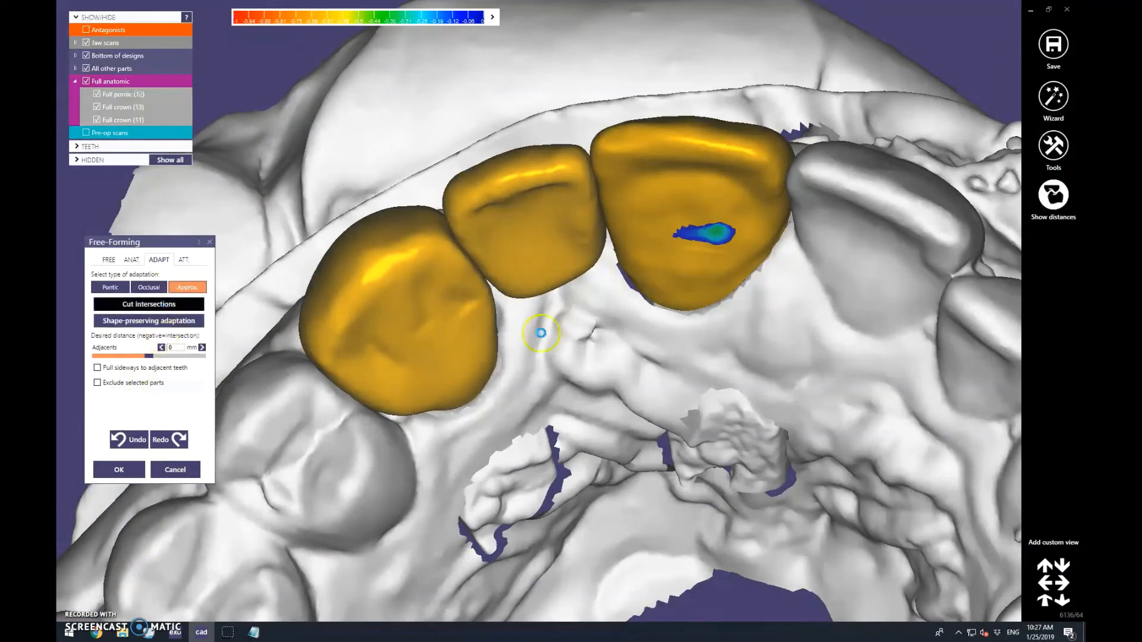
Hide the jaw scans and expand the distance display with intersections to antagonists and adjacents enabled
left_click(86, 43)
right_click_drag(381, 274, 484, 127)
scroll(484, 127, "down", 3)
left_click(492, 18)
left_click(474, 39)
scroll(666, 220, "down", 3)
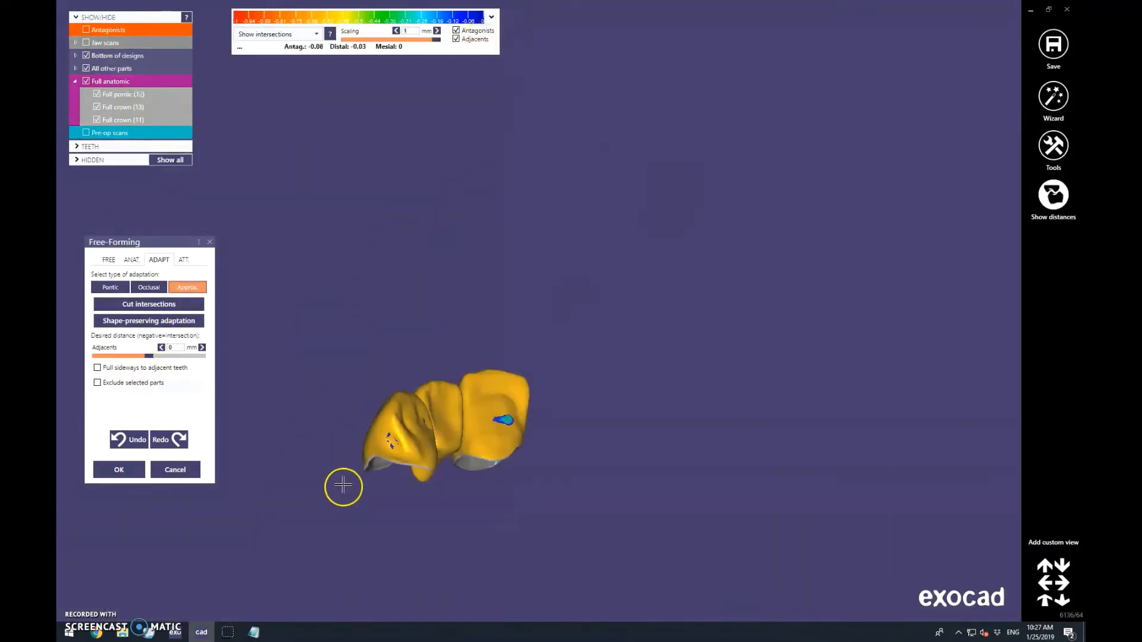
scroll(351, 476, "up", 3)
Rework the distal contact area of crown 13 with Add/Remove in free-forming mode
left_click(109, 260)
left_click(405, 417)
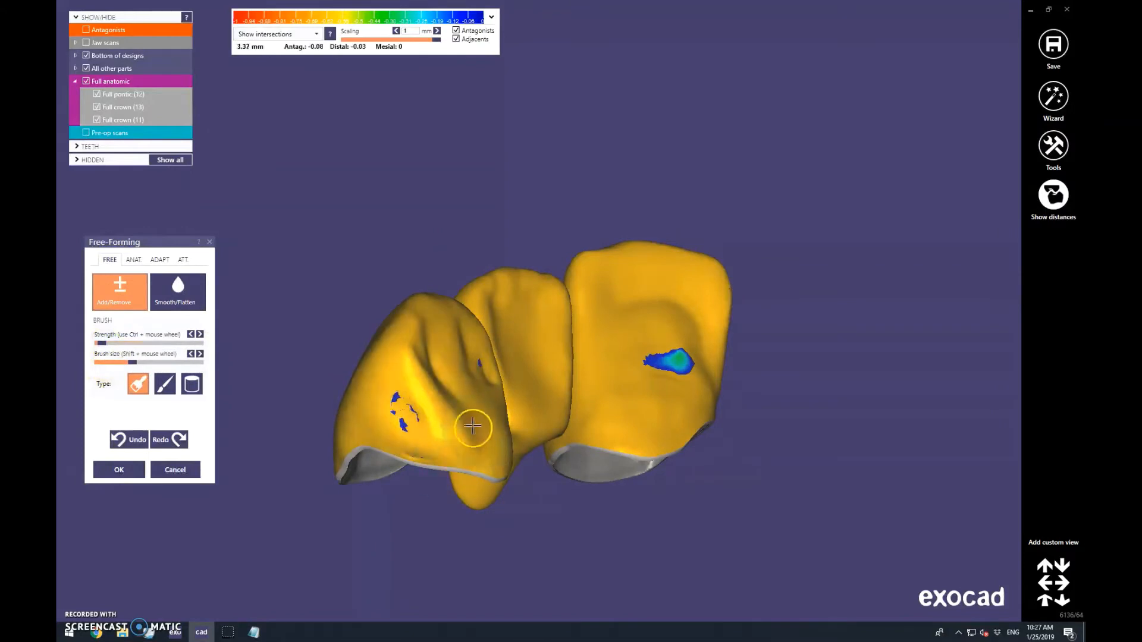
right_click_drag(472, 421, 769, 395)
scroll(879, 326, "down", 3)
scroll(376, 473, "up", 2)
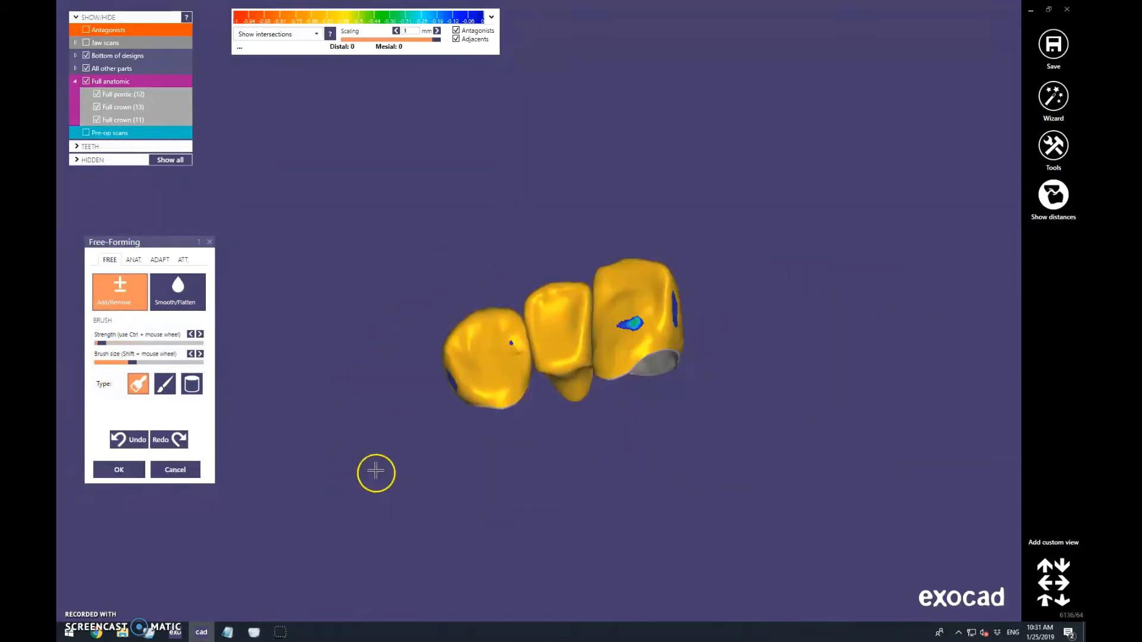
scroll(530, 352, "up", 2)
right_click_drag(530, 352, 595, 301)
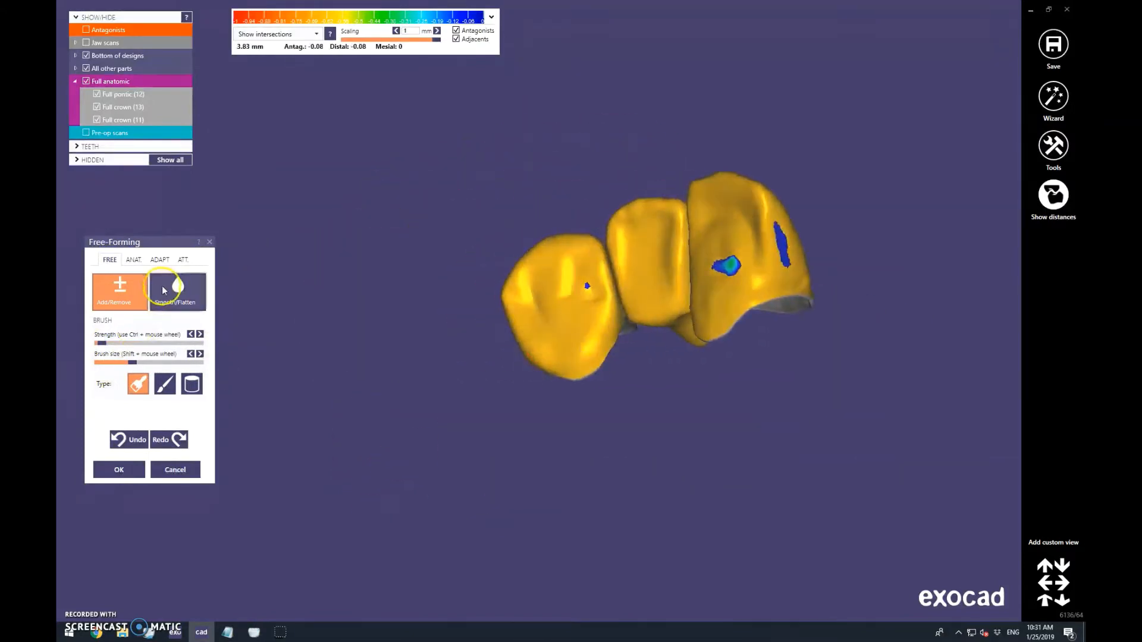
Remove the small intersection spot on the palatal surface of crown 13 using Add/Remove with a smaller brush
left_click(164, 290)
scroll(768, 293, "up", 2)
right_click_drag(753, 297, 765, 286)
scroll(765, 285, "down", 2)
scroll(452, 271, "up", 2)
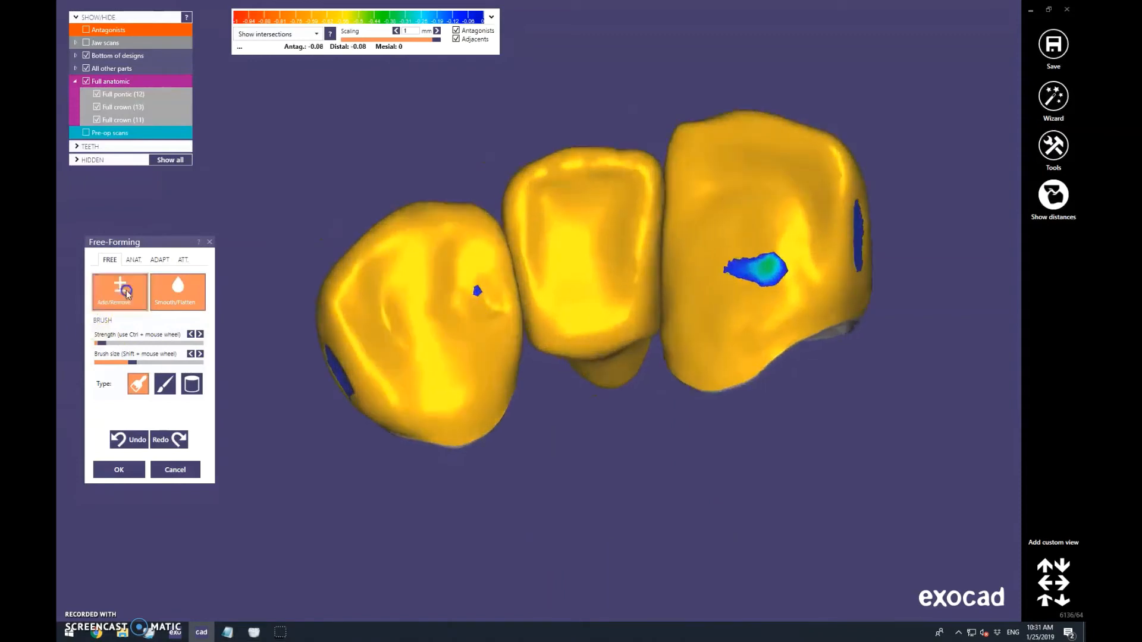
left_click(125, 293)
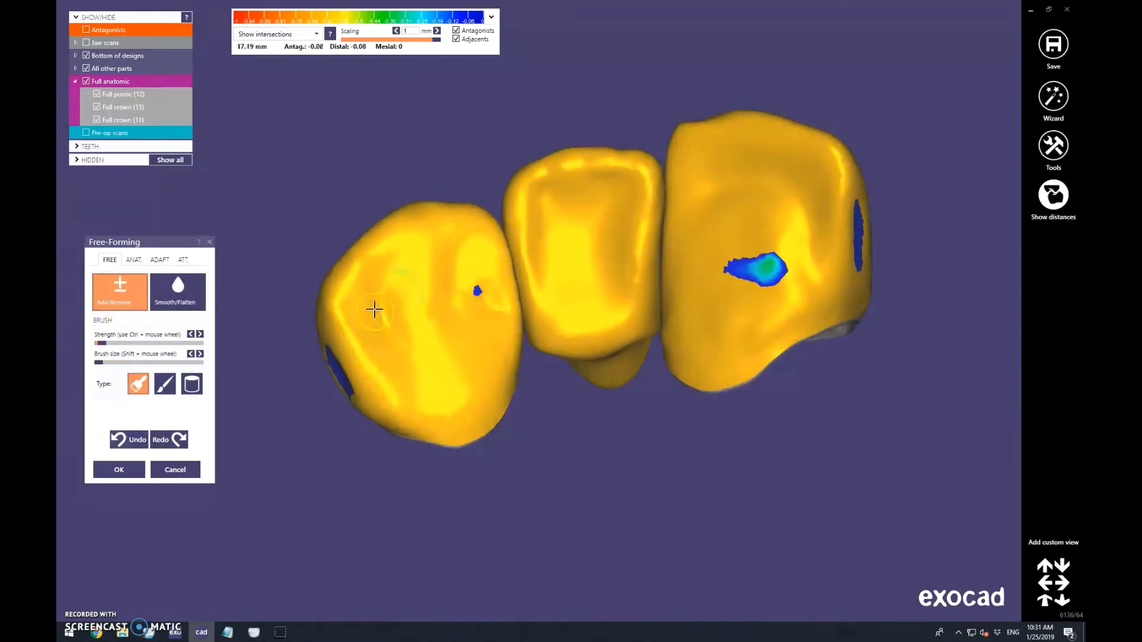
right_click_drag(479, 280, 617, 260)
scroll(617, 260, "down", 2)
Smooth the distal contact area of crown 13 with Smooth/Flatten at a higher strength
left_click(198, 300)
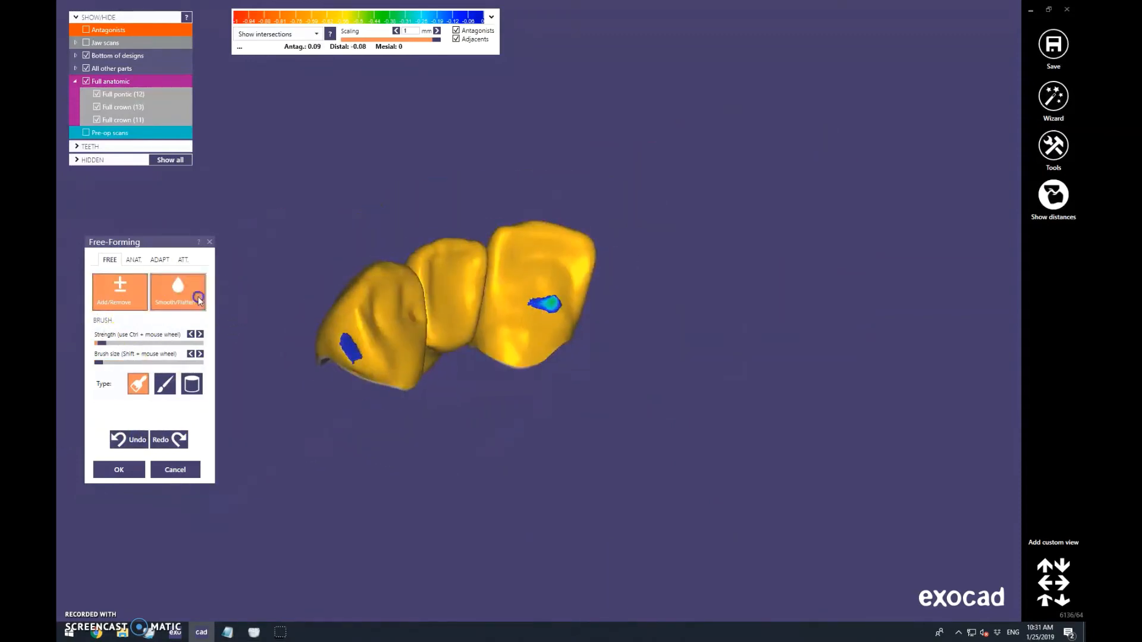
right_click_drag(354, 371, 328, 395)
scroll(327, 395, "up", 1, "ctrl")
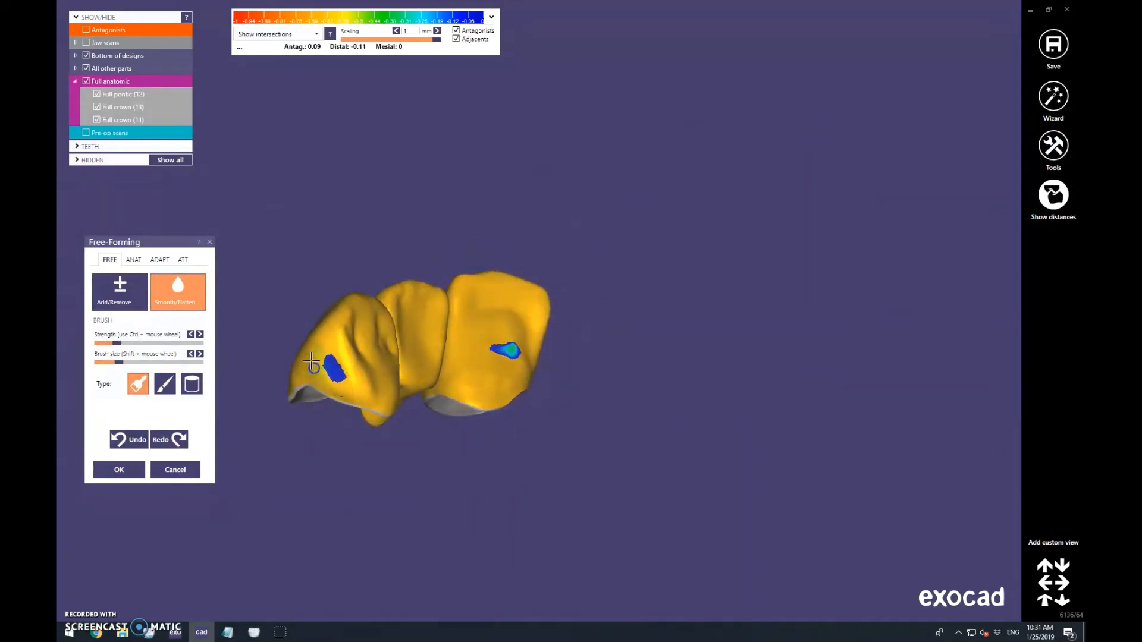
Show the jaw scans again and briefly display the antagonists to check the bridge against them
left_click(86, 42)
right_click_drag(466, 224, 434, 240)
scroll(463, 233, "up", 2)
scroll(516, 215, "up", 3)
left_click(87, 30)
left_click(86, 30)
scroll(526, 255, "down", 3)
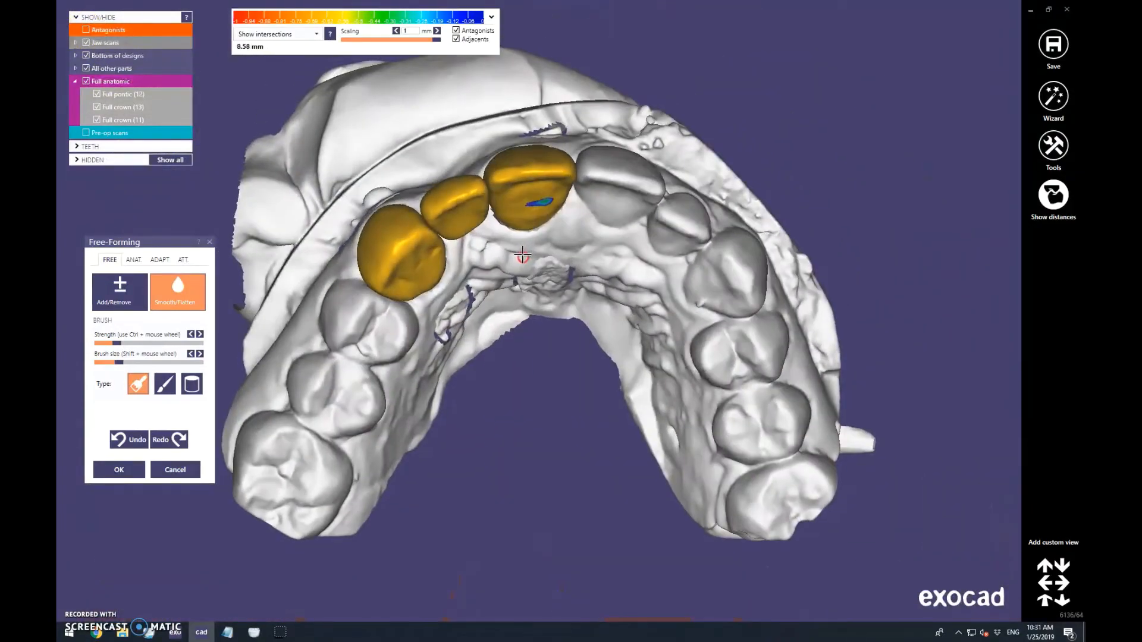
Carve the palatal surface of pontic 12 using Add/Remove with the thin brush type at maximum brush size
scroll(846, 219, "up", 3)
right_click_drag(660, 253, 675, 299)
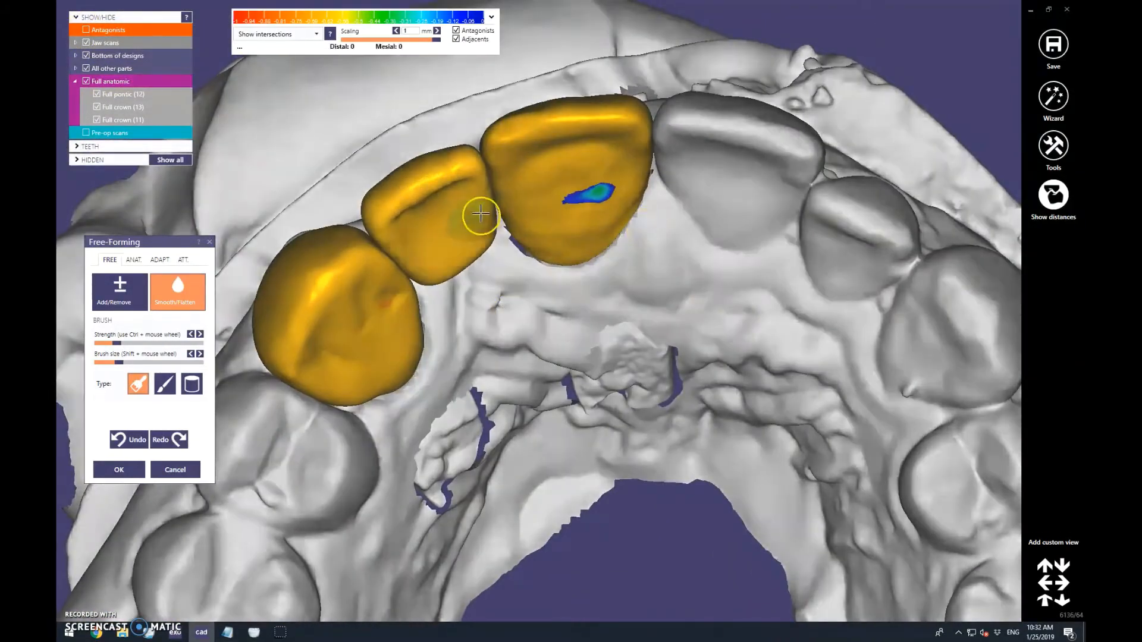
scroll(482, 215, "down", 3)
right_click_drag(518, 403, 513, 364)
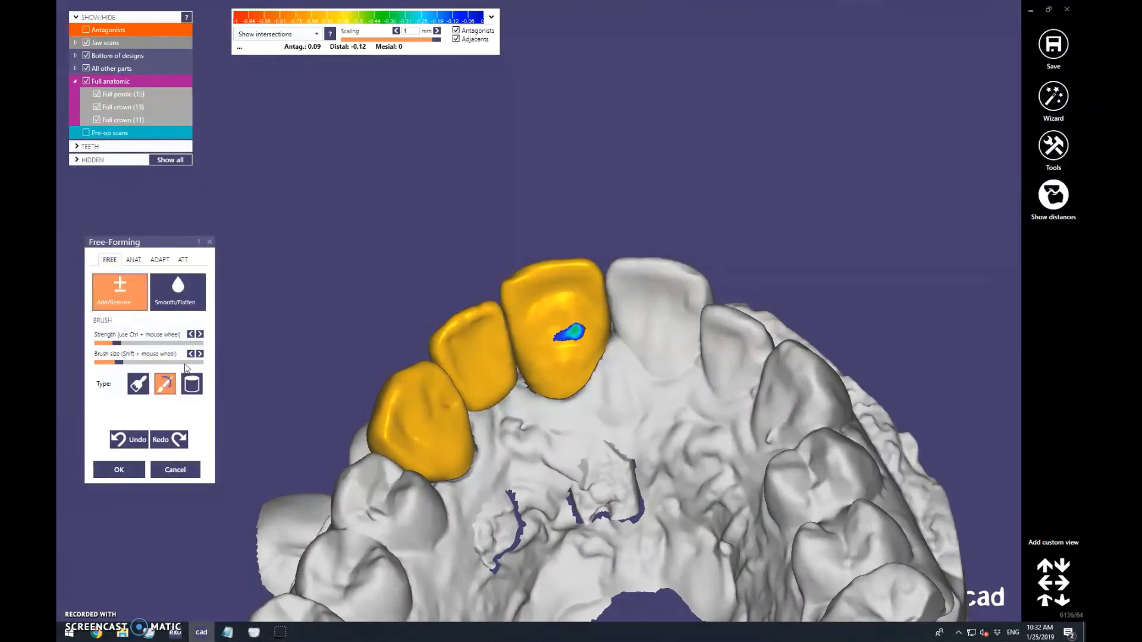
left_click_drag(185, 363, 201, 363)
scroll(388, 345, "up", 5)
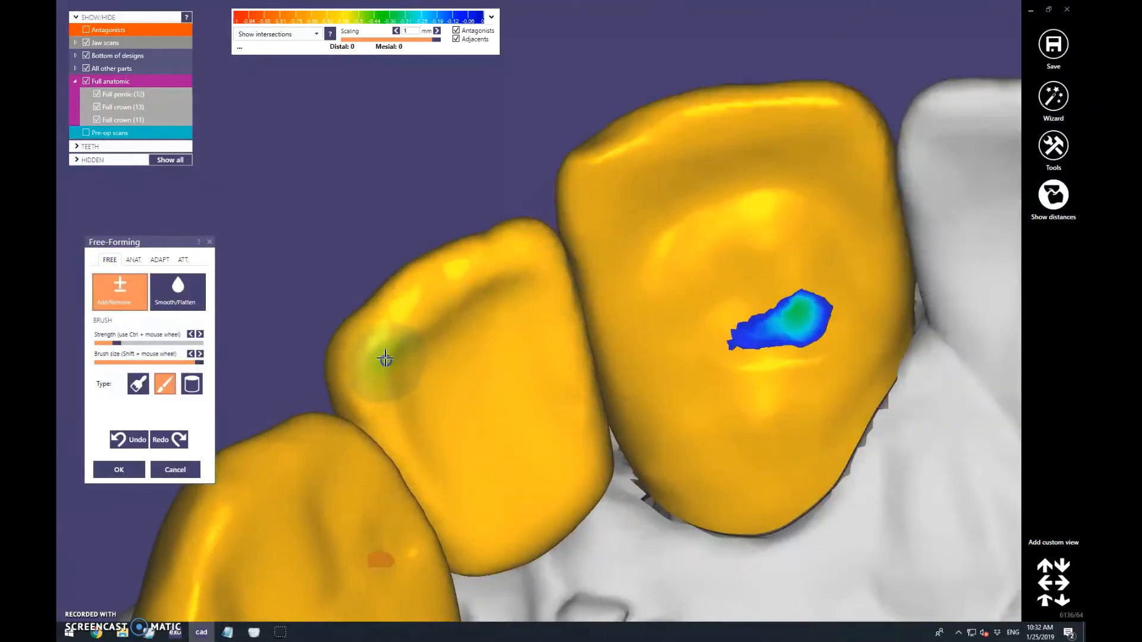
left_click_drag(534, 296, 454, 397)
Shape the mesial and distal marginal ridges of pontic 12 with Add/Remove
scroll(455, 392, "down", 5)
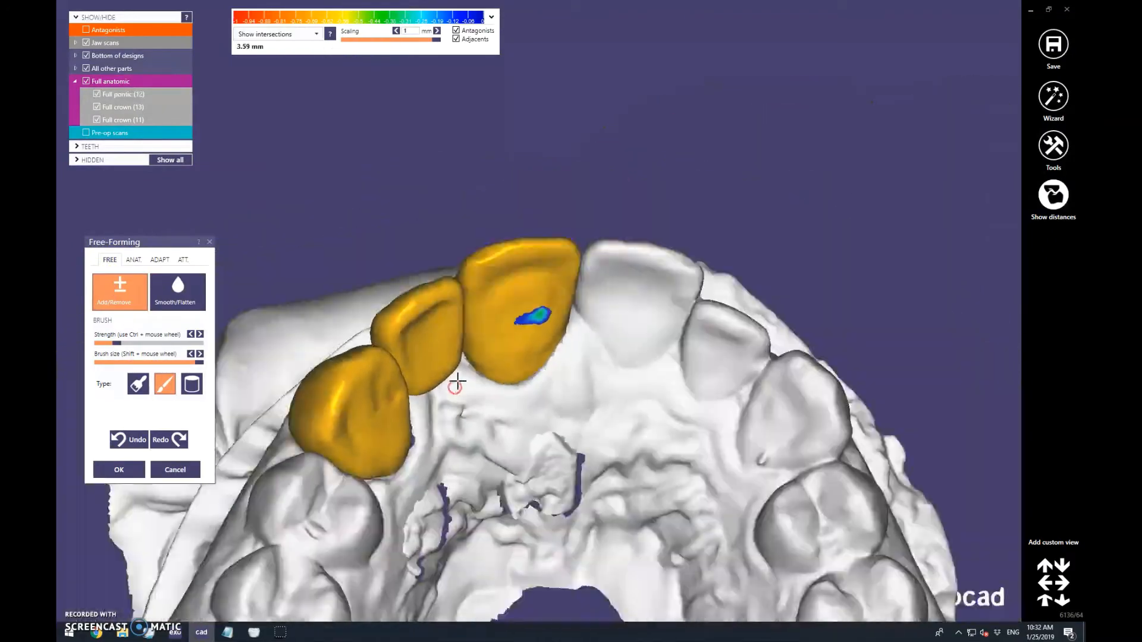
mouse_move(457, 382)
right_mouse_down()
mouse_move(459, 400)
mouse_move(453, 383)
right_mouse_up()
scroll(435, 300, "up", 3)
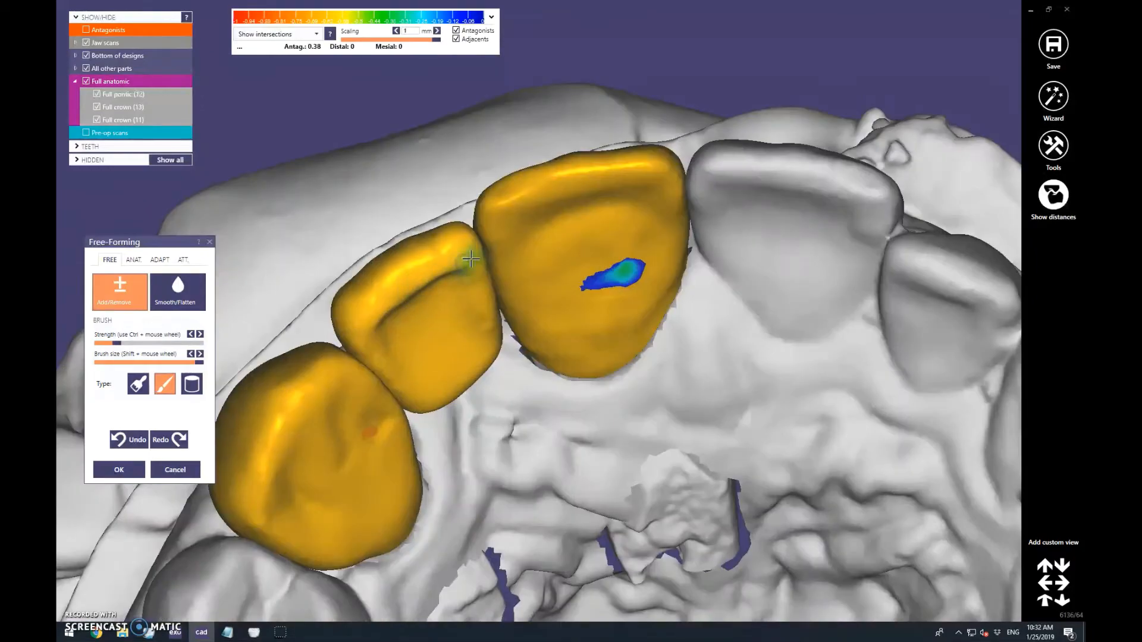
scroll(471, 258, "down", 5)
right_click_drag(479, 280, 530, 323)
scroll(533, 329, "up", 4)
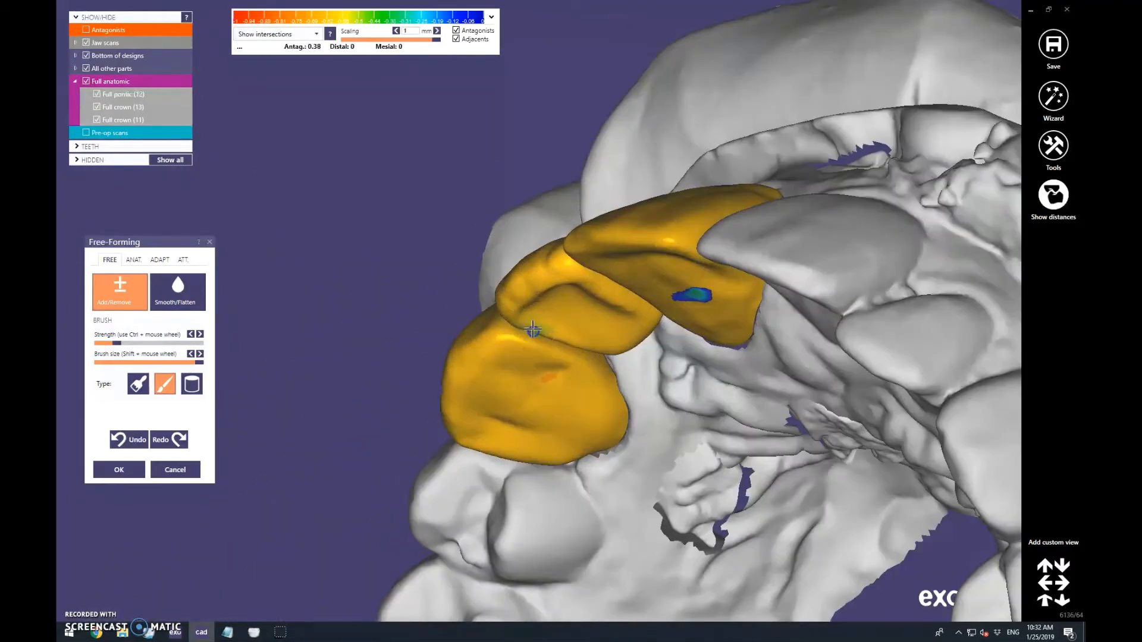
scroll(533, 329, "up", 3)
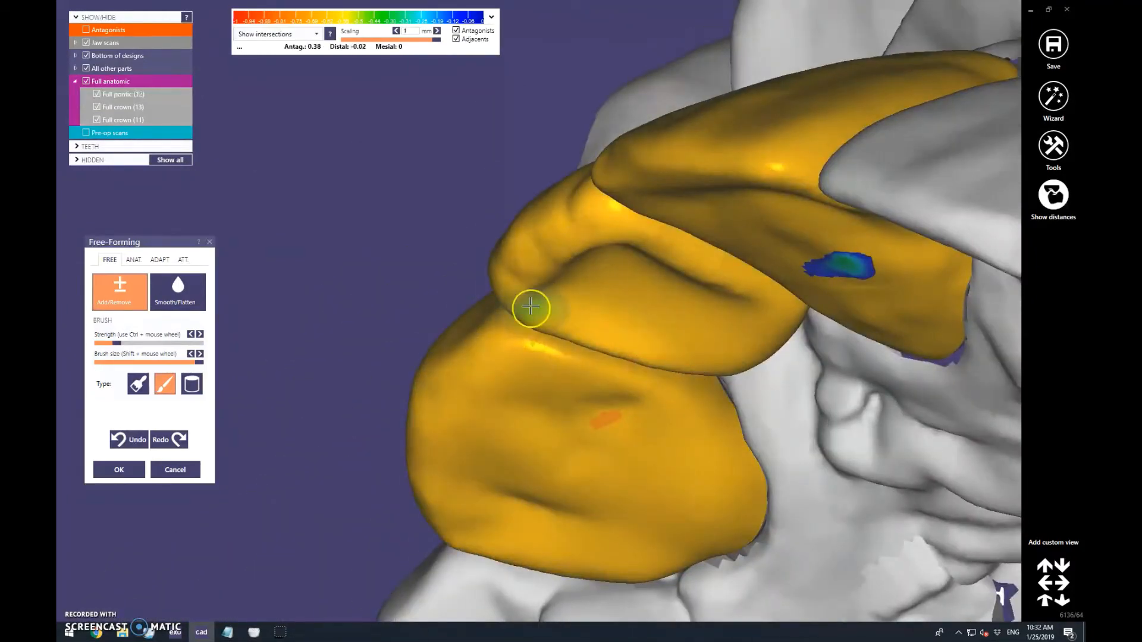
Refine the palatal concavity and cingulum of pontic 12 and accept the free-forming changes
scroll(661, 359, "down", 3)
right_click_drag(660, 360, 675, 387)
scroll(541, 375, "down", 3)
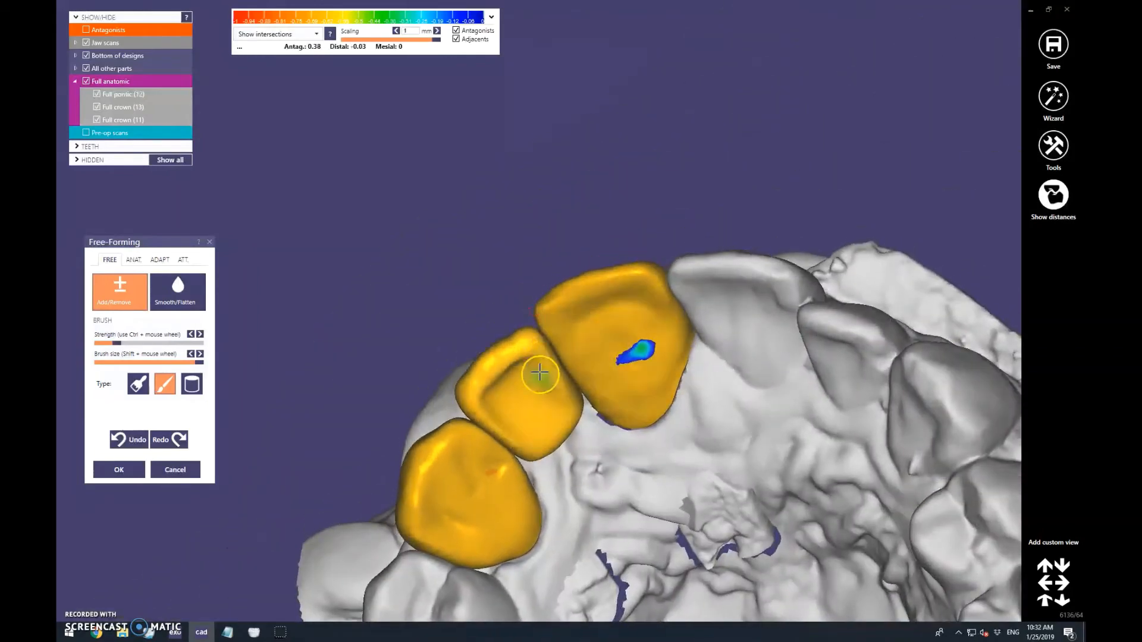
scroll(472, 388, "up", 3)
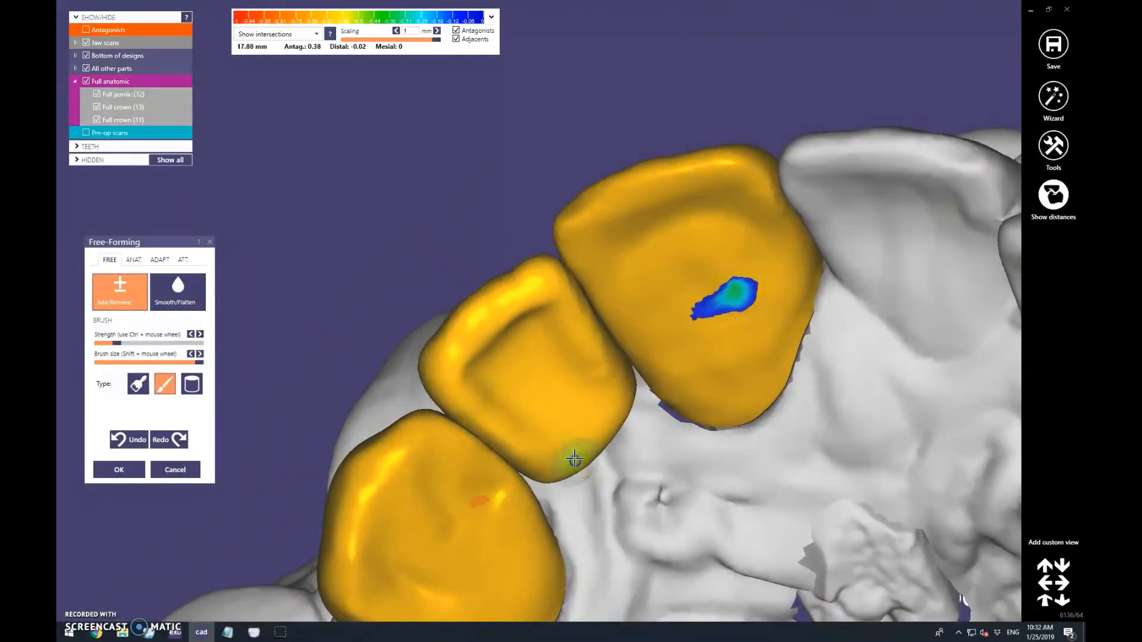
scroll(581, 419, "down", 2)
scroll(608, 418, "down", 4)
right_click_drag(643, 380, 778, 377)
right_click_drag(746, 450, 726, 441)
scroll(486, 302, "up", 1)
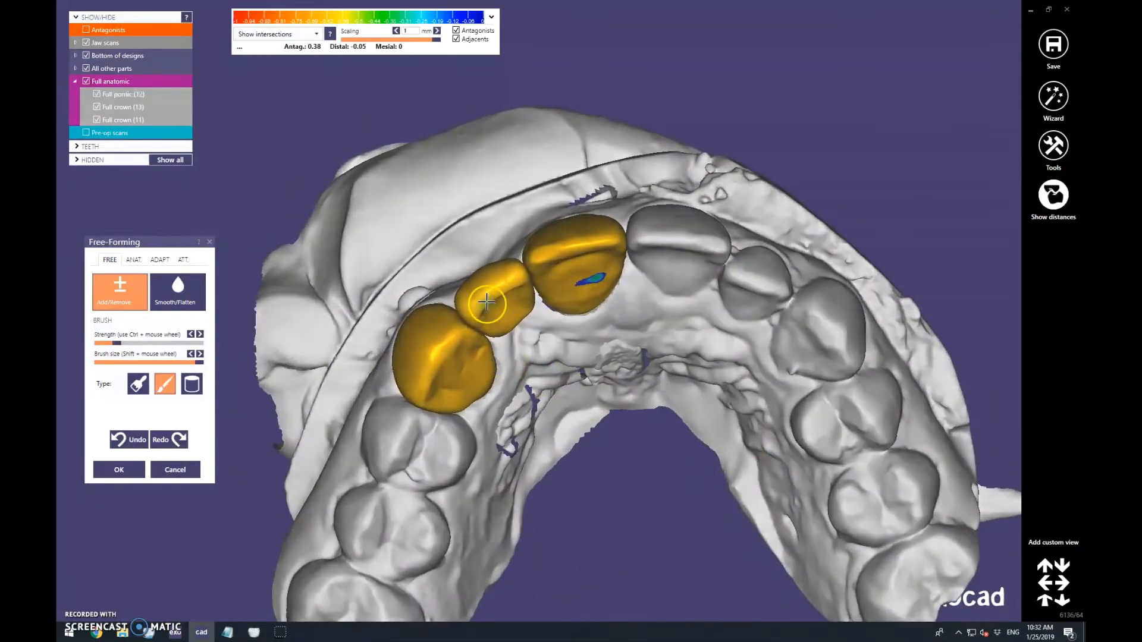
left_click(132, 481)
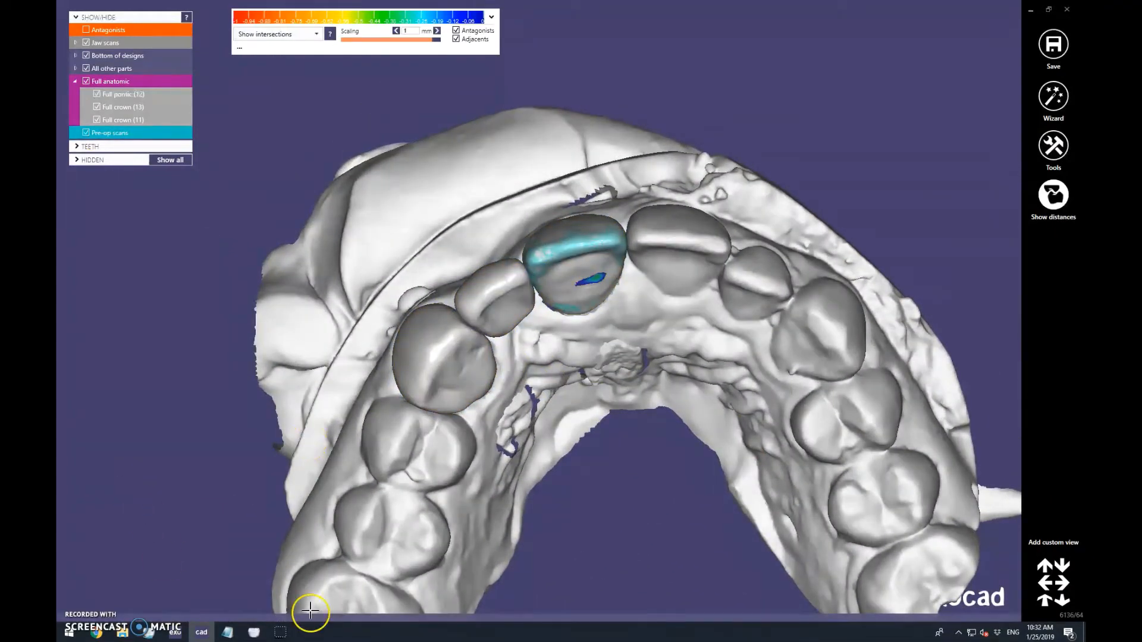
Return to the Wizard and continue to the connector design stage
mouse_move(324, 620)
left_click(764, 579)
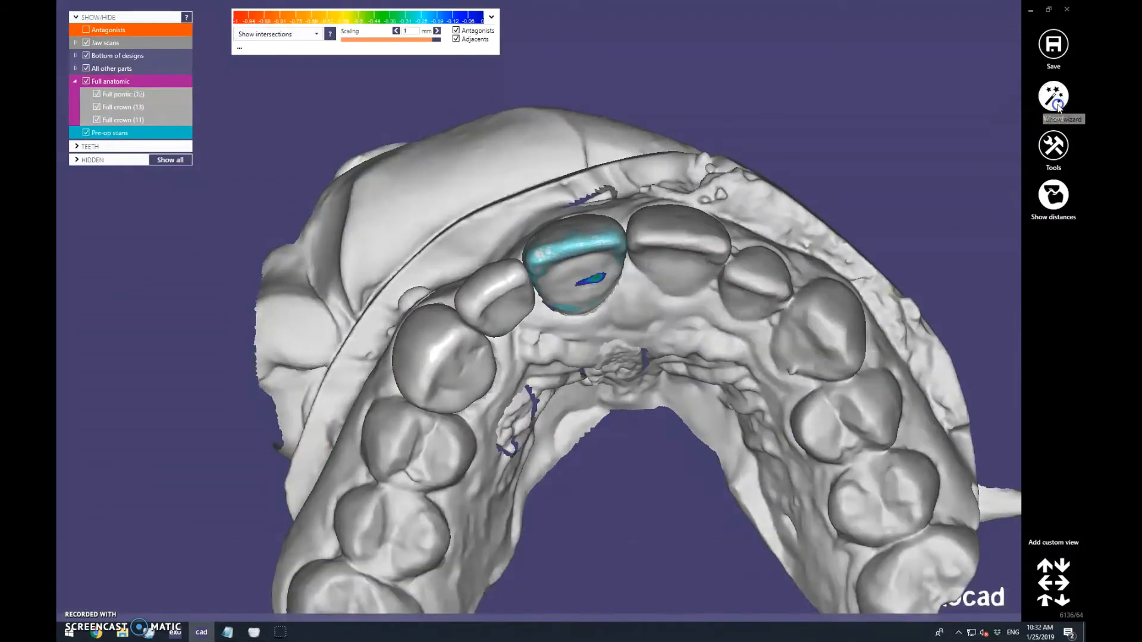
left_click(180, 582)
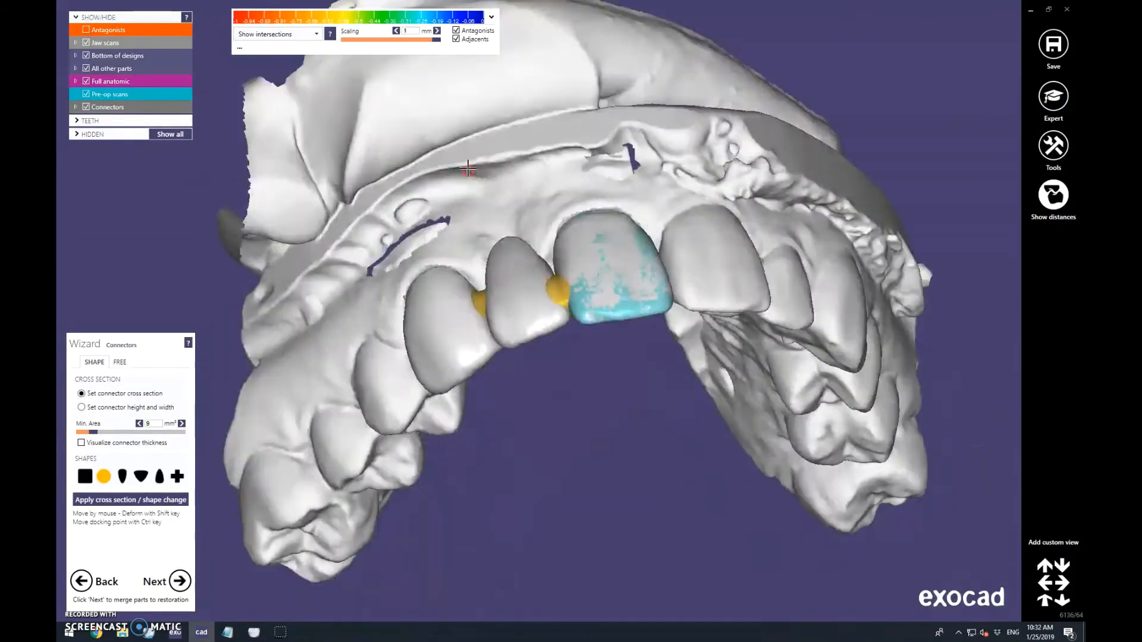
Reposition the round connector between pontic 12 and crown 11
scroll(571, 302, "up", 4)
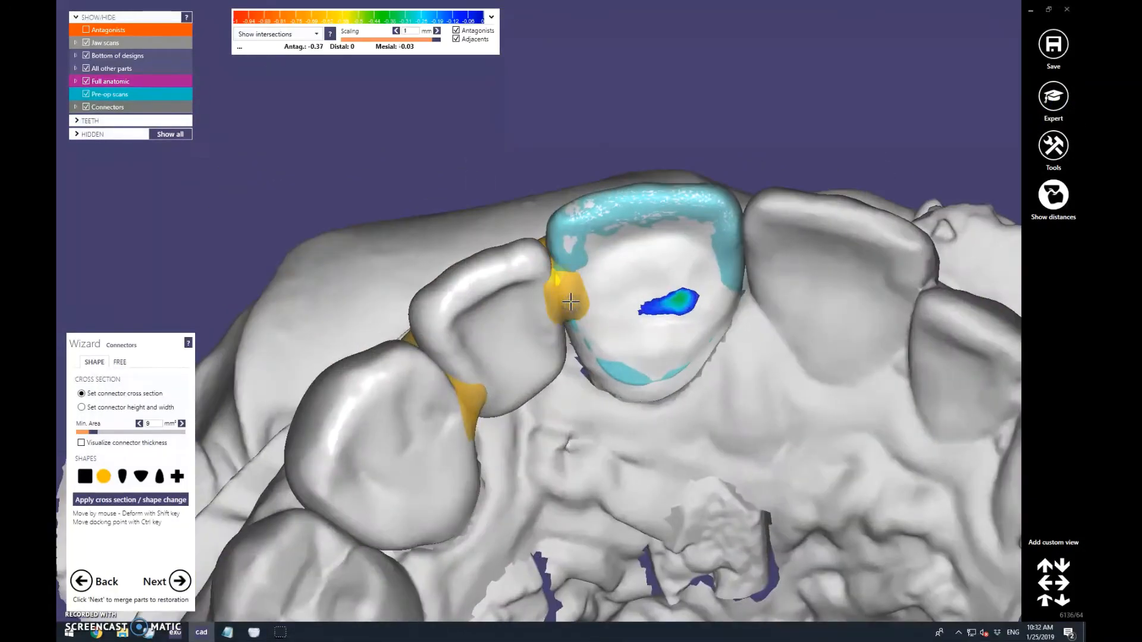
left_click_drag(590, 351, 578, 358)
scroll(578, 358, "down", 4)
mouse_move(578, 358)
right_mouse_down()
mouse_move(580, 381)
mouse_move(578, 357)
right_mouse_up()
left_click_drag(578, 302, 572, 279)
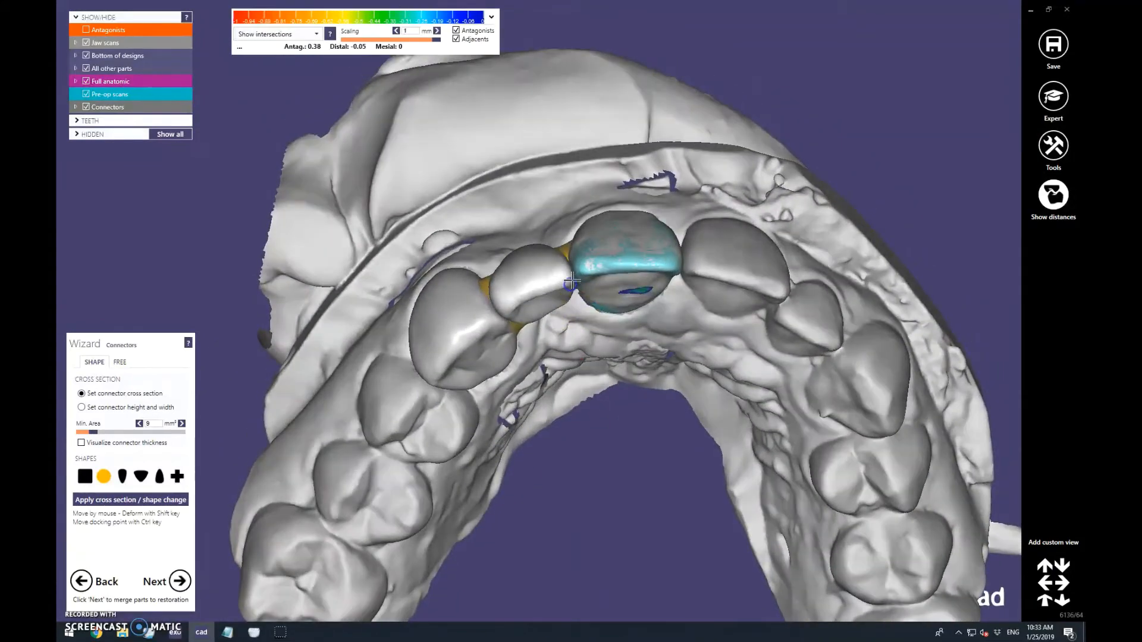
Switch to free connector editing and hide the jaw scans, bottoms of designs, pre-op scans and full crowns 13 and 11
left_click(119, 363)
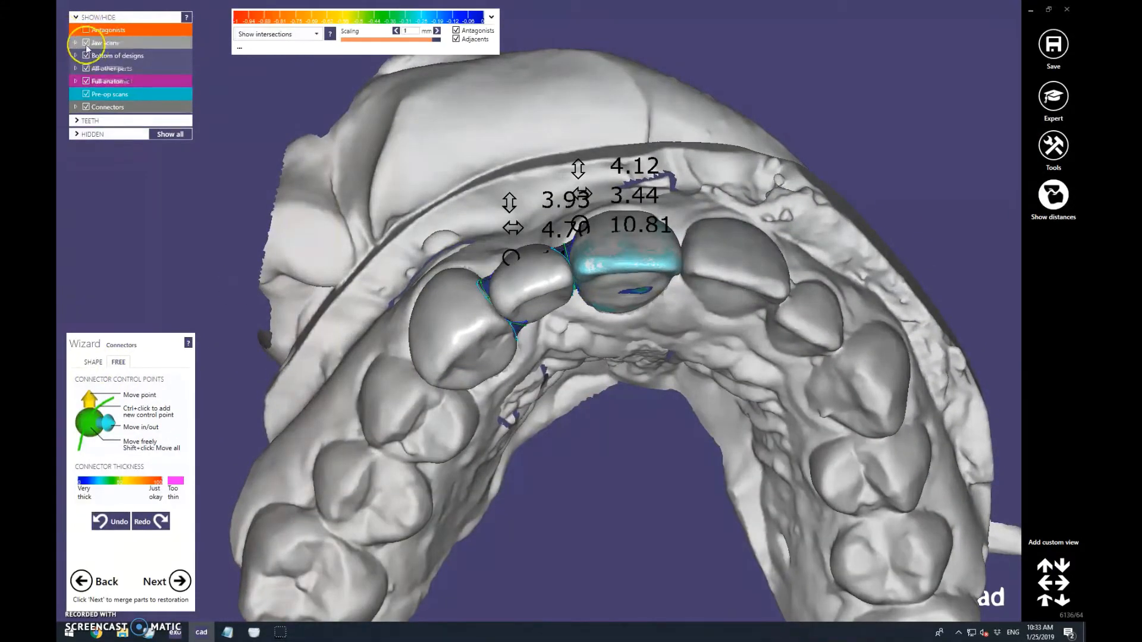
left_click(85, 42)
scroll(452, 206, "up", 2)
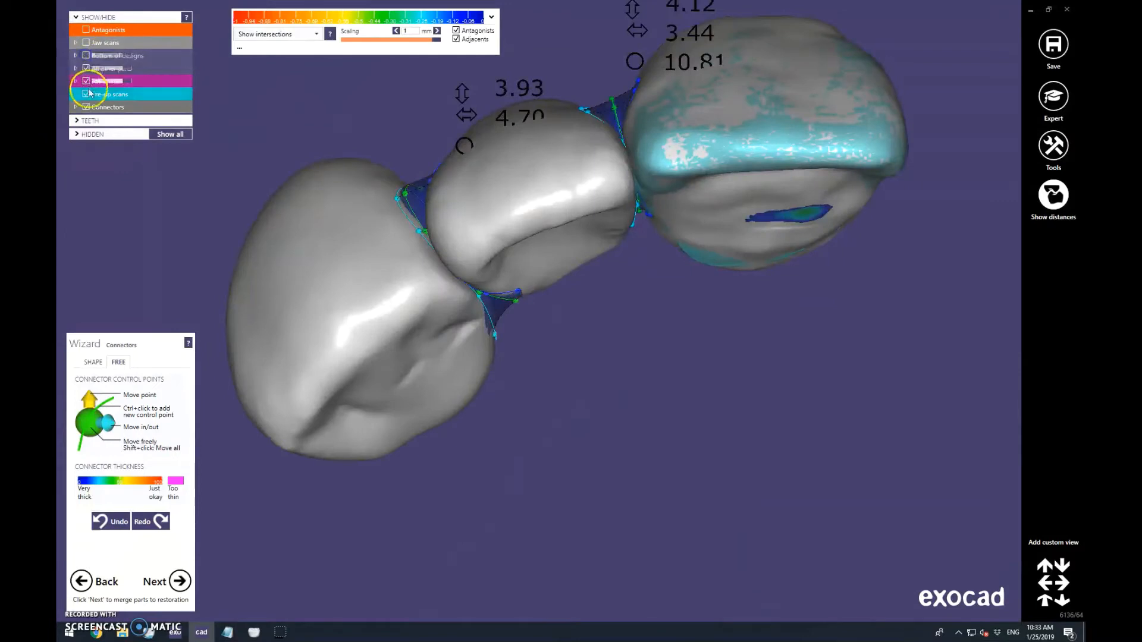
left_click(86, 94)
left_click(76, 81)
left_click(93, 82)
left_click(97, 94)
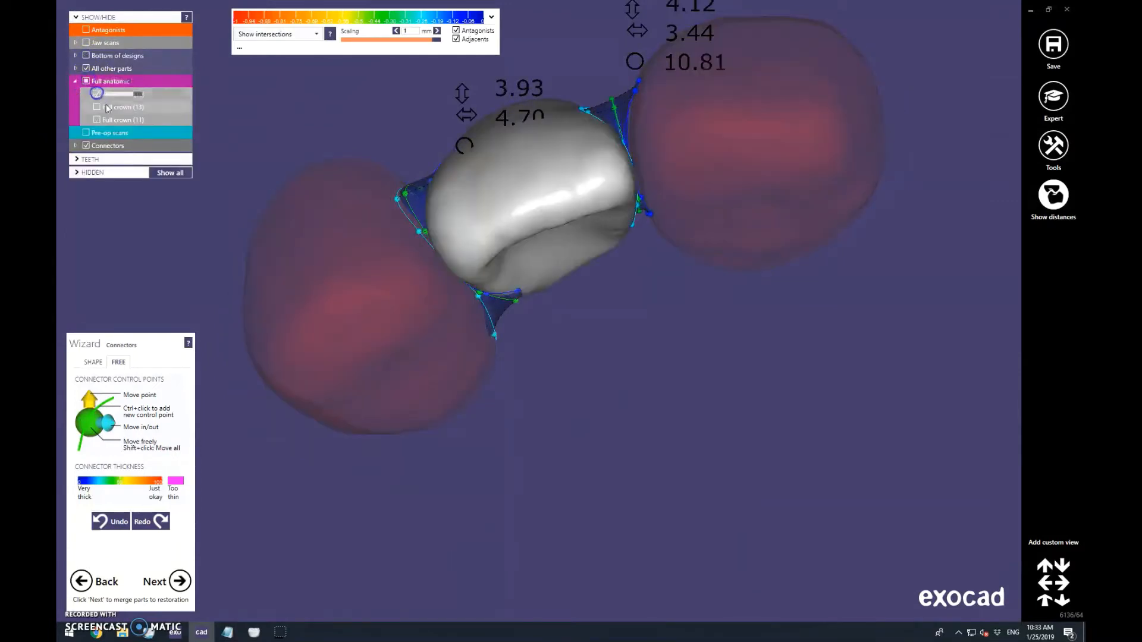
Hide the minimum thickness shells of teeth 13 and 11
left_click(75, 68)
left_click(97, 81)
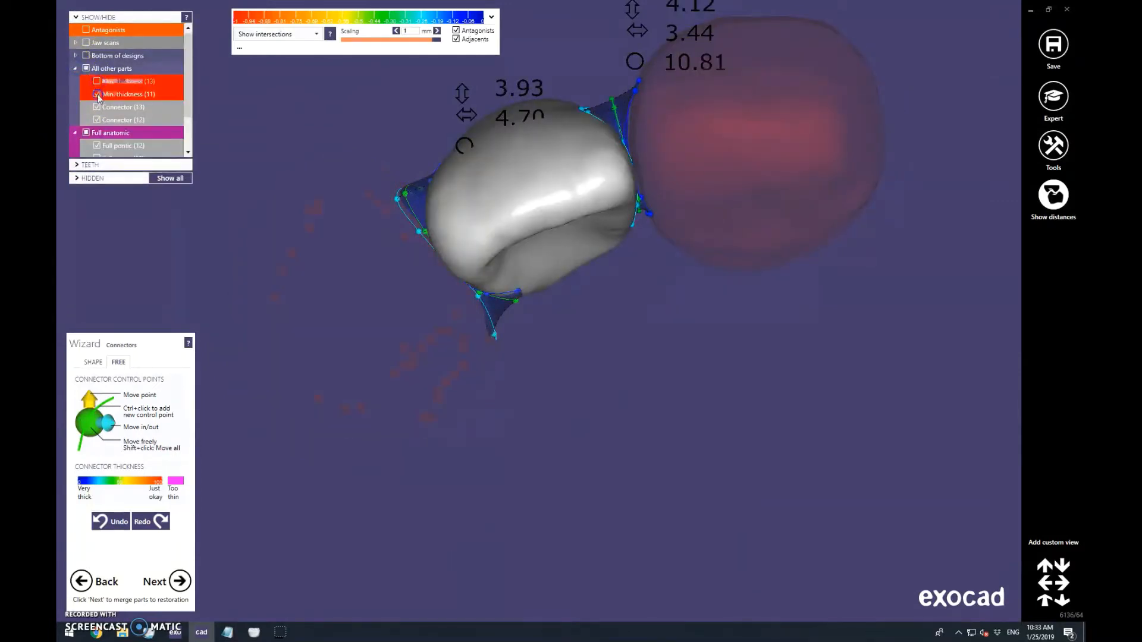
left_click(96, 94)
Spread the control points on the gingival side of the 12–11 connector outward across the contact face of pontic 12
scroll(559, 283, "down", 2)
right_click_drag(559, 283, 467, 246)
scroll(468, 246, "up", 3)
scroll(424, 263, "up", 3)
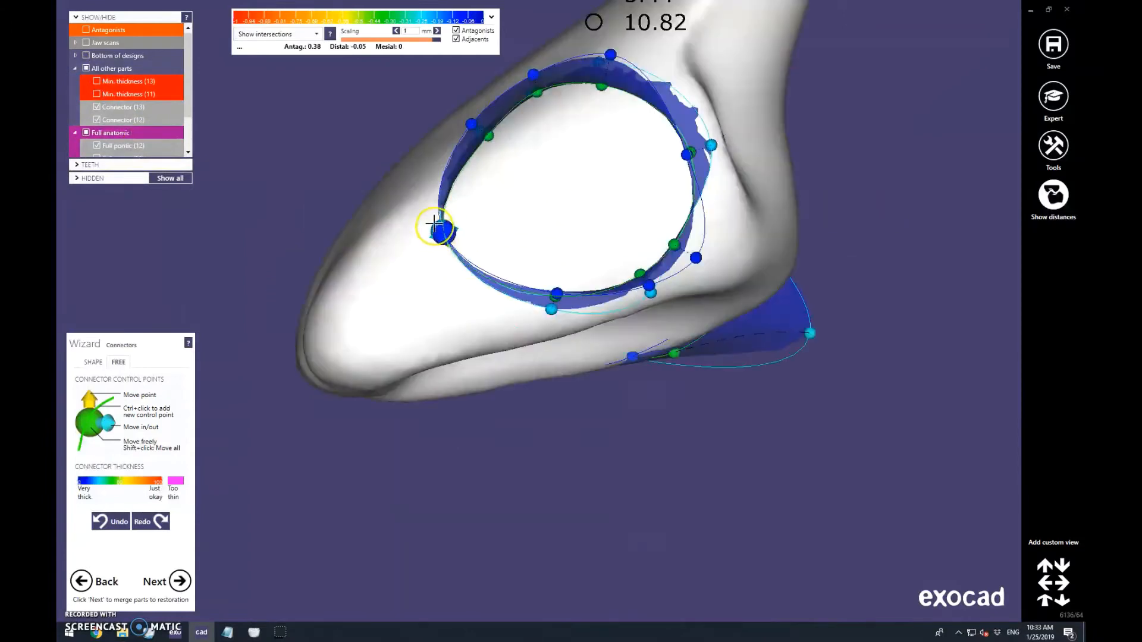
left_click_drag(340, 353, 340, 356)
left_click_drag(552, 308, 543, 336)
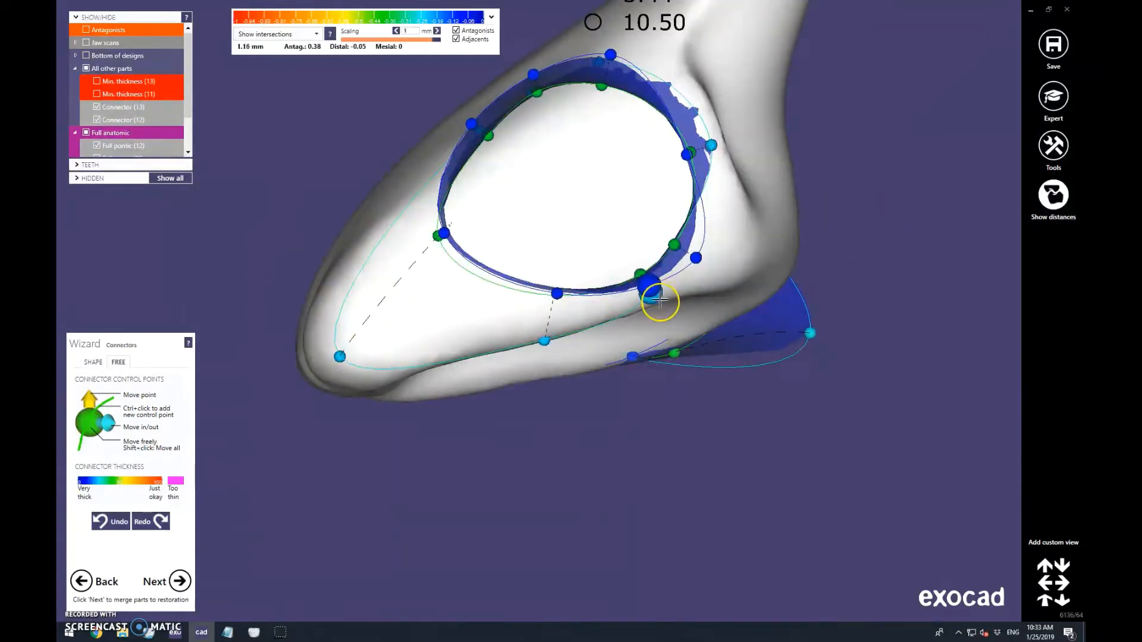
left_click_drag(670, 241, 664, 216)
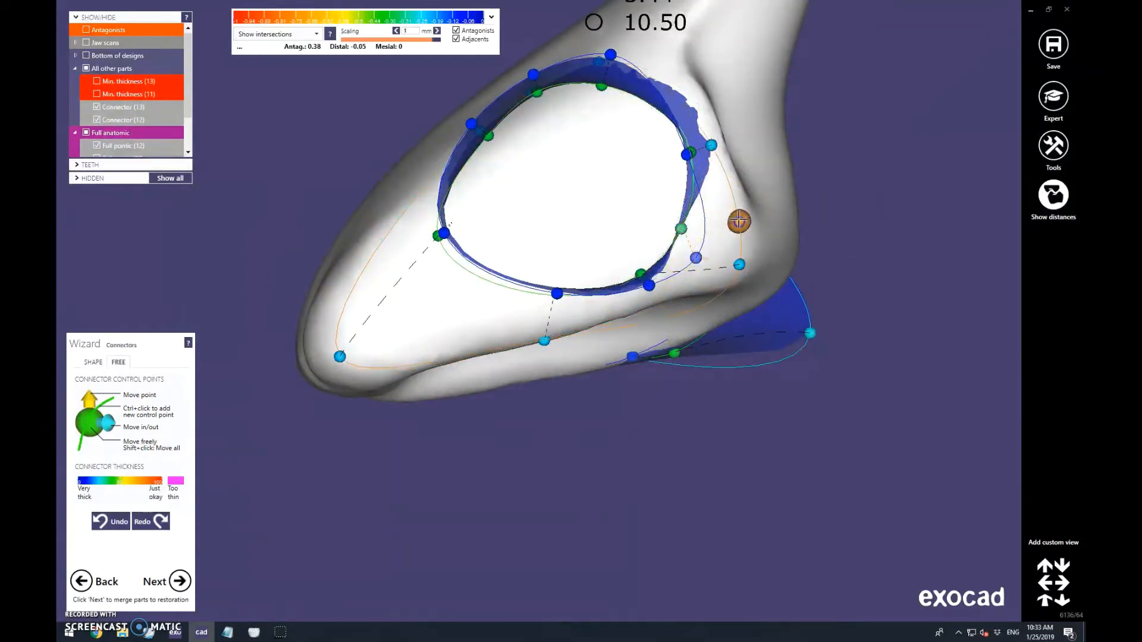
Reposition the remaining outline points of the 12–11 connector on pontic 12 to follow the tooth's contact face
scroll(653, 205, "down", 3)
right_click_drag(654, 211, 663, 253)
scroll(654, 238, "up", 3)
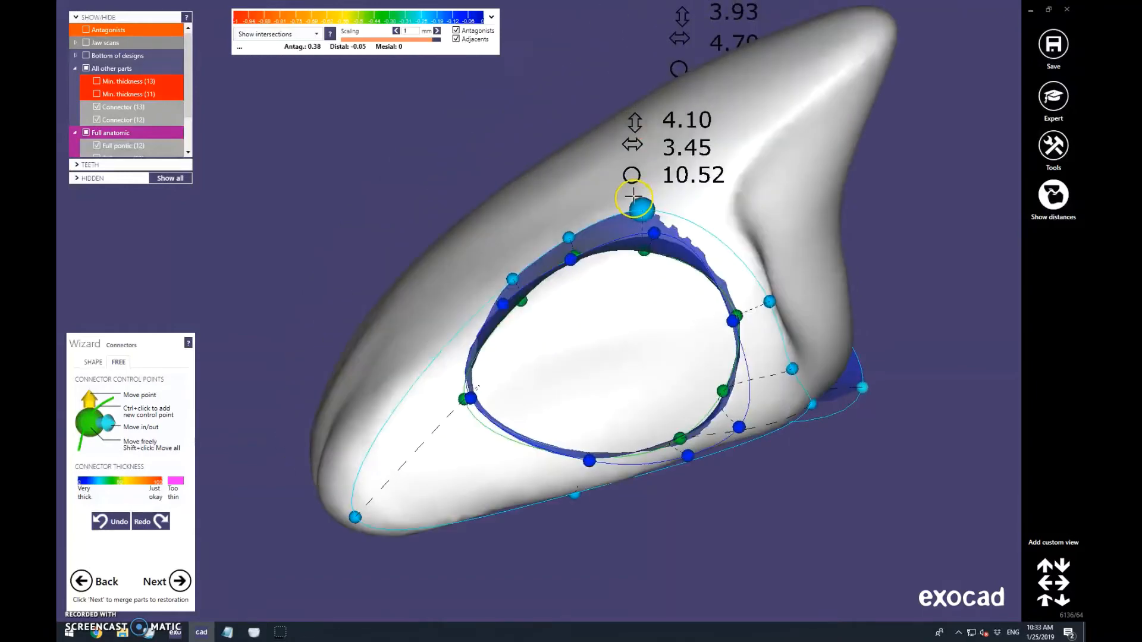
left_click_drag(640, 209, 726, 203)
left_click_drag(569, 238, 601, 271)
left_click_drag(450, 377, 463, 398)
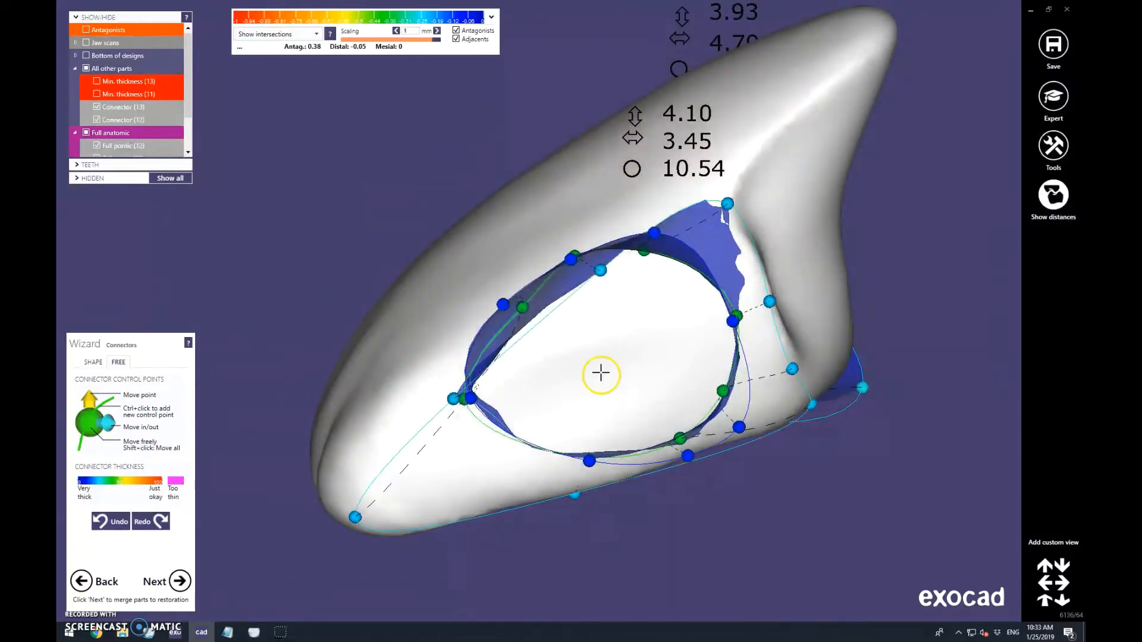
Reshape the 13–12 connector outline on pontic 12, moving its points inward along one edge and out toward the gingival end
scroll(599, 372, "down", 4)
right_click_drag(599, 372, 623, 306)
scroll(800, 297, "up", 4)
left_click_drag(750, 261, 872, 328)
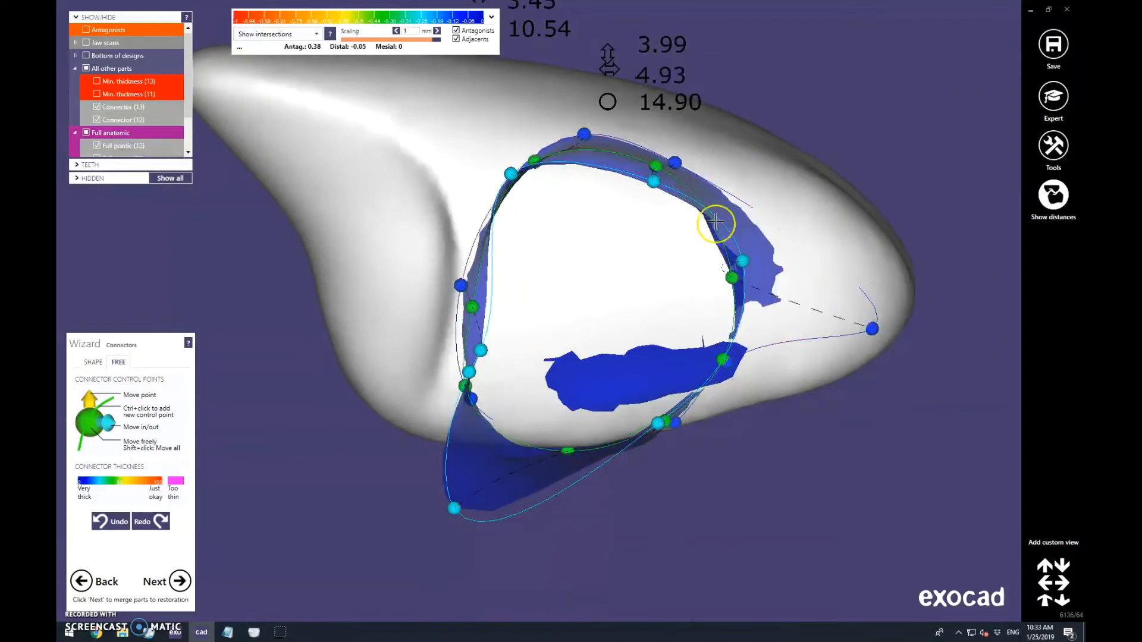
left_click_drag(675, 162, 687, 229)
left_click_drag(584, 135, 491, 205)
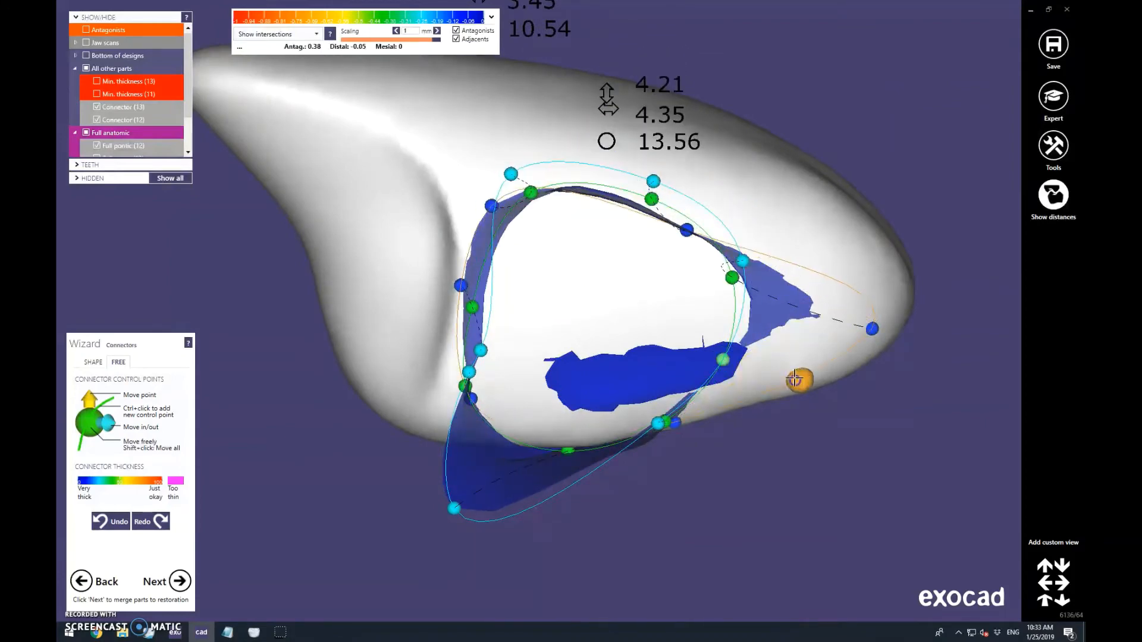
left_click_drag(795, 379, 815, 390)
left_click_drag(883, 348, 881, 351)
Refine the remaining control points of the 13–12 connector along the edges of pontic 12
right_click_drag(545, 434, 497, 390)
scroll(496, 389, "up", 1)
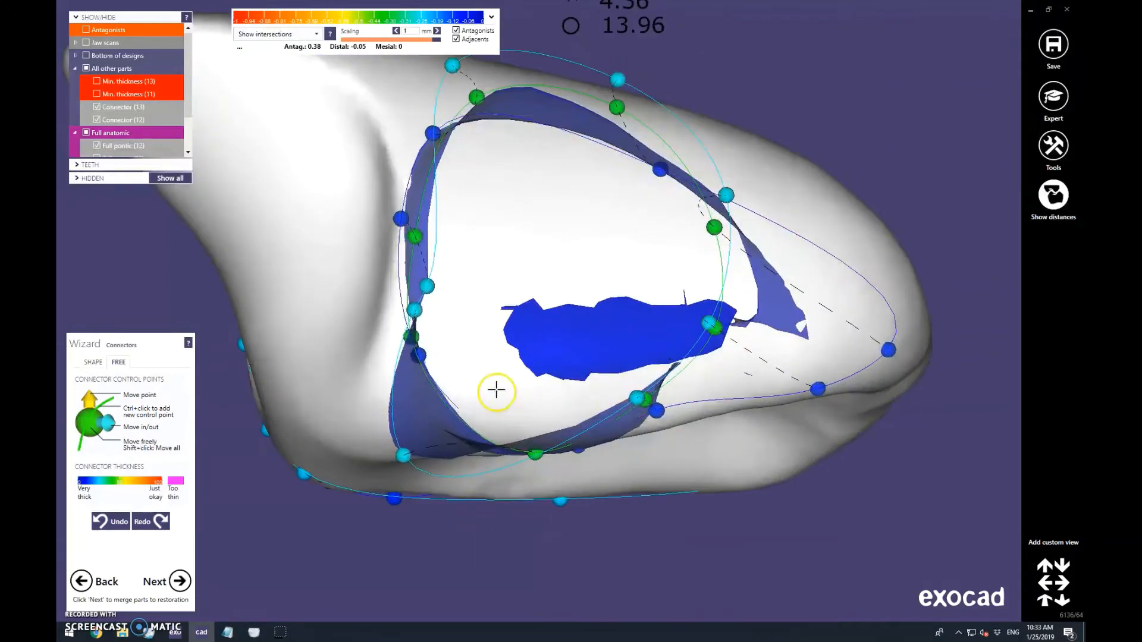
left_click_drag(376, 438, 376, 439)
left_click_drag(387, 138, 385, 150)
right_click_drag(690, 345, 719, 402)
left_click_drag(640, 485, 655, 523)
Hide full pontic 12 and show full crown 13
scroll(703, 494, "down", 5)
right_click_drag(704, 494, 714, 338)
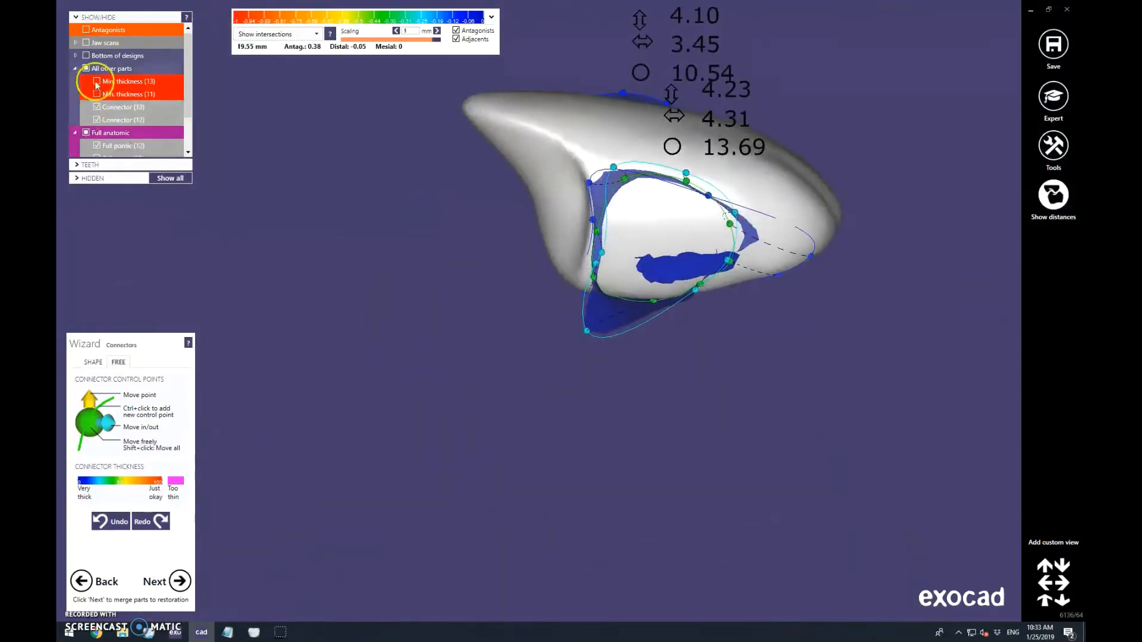
left_click(75, 69)
left_click(96, 94)
left_click(96, 107)
Extend the 13–12 connector outline on crown 13 toward the crown's far gingival corner
scroll(732, 208, "down", 5)
right_click_drag(732, 208, 506, 280)
scroll(341, 367, "up", 5)
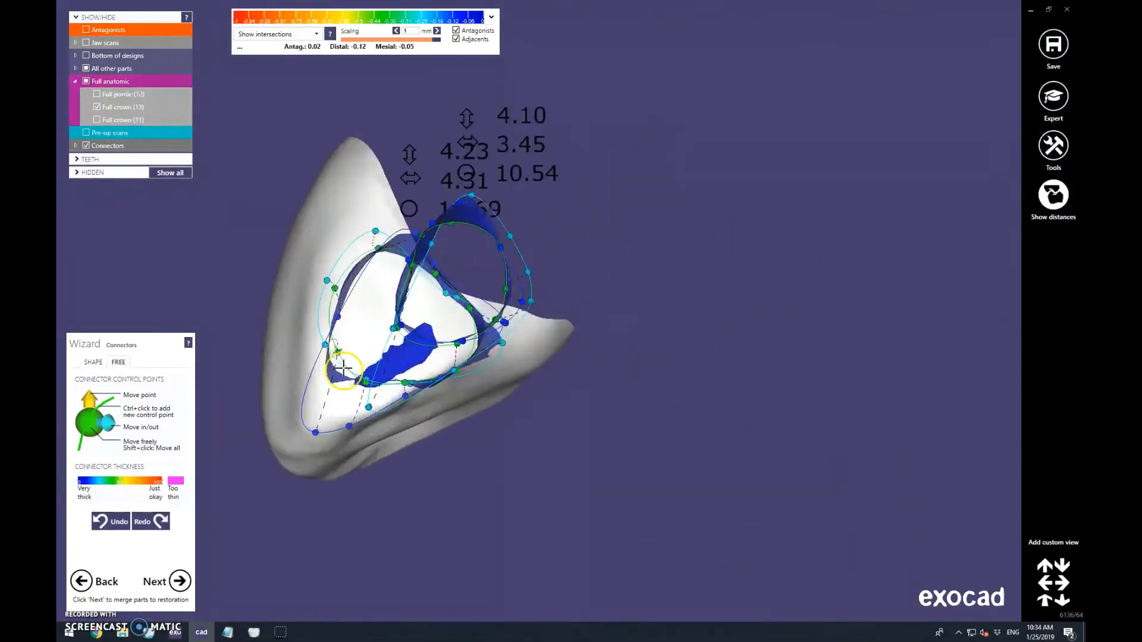
left_click_drag(315, 338, 361, 368)
left_click_drag(360, 428, 358, 441)
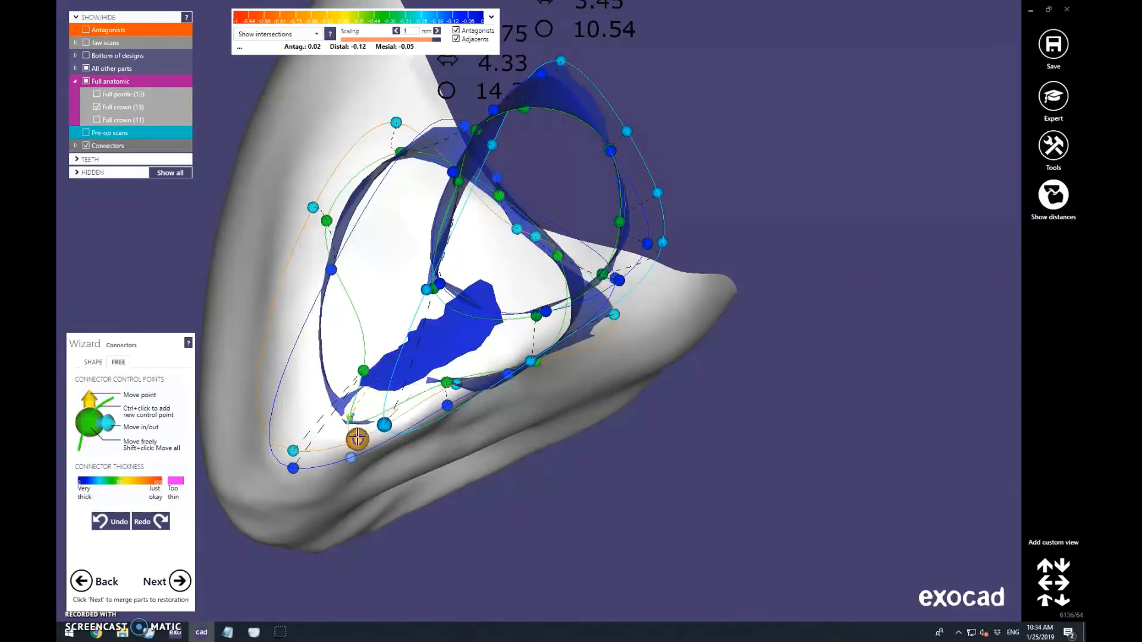
left_click_drag(360, 367, 294, 453)
Adjust the control points along the facial edge of the 13–12 connector on crown 13
scroll(334, 229, "down", 5)
right_click_drag(357, 223, 375, 250)
scroll(374, 250, "up", 3)
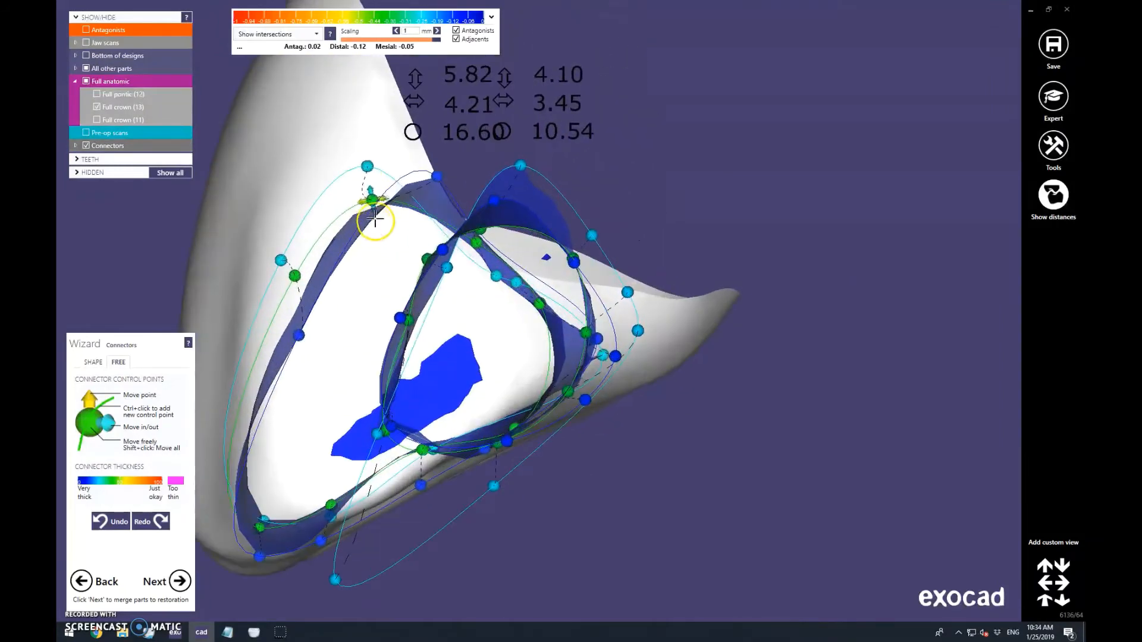
left_click_drag(377, 206, 408, 166)
left_click_drag(318, 307, 317, 310)
Pull the lingual control points of the 13–12 connector outward on crown 13 to enlarge its cross section
scroll(598, 328, "down", 5)
right_click_drag(598, 329, 523, 333)
scroll(535, 336, "up", 5)
left_click_drag(622, 372, 659, 346)
scroll(603, 239, "down", 5)
right_click_drag(612, 214, 608, 163)
scroll(544, 308, "up", 5)
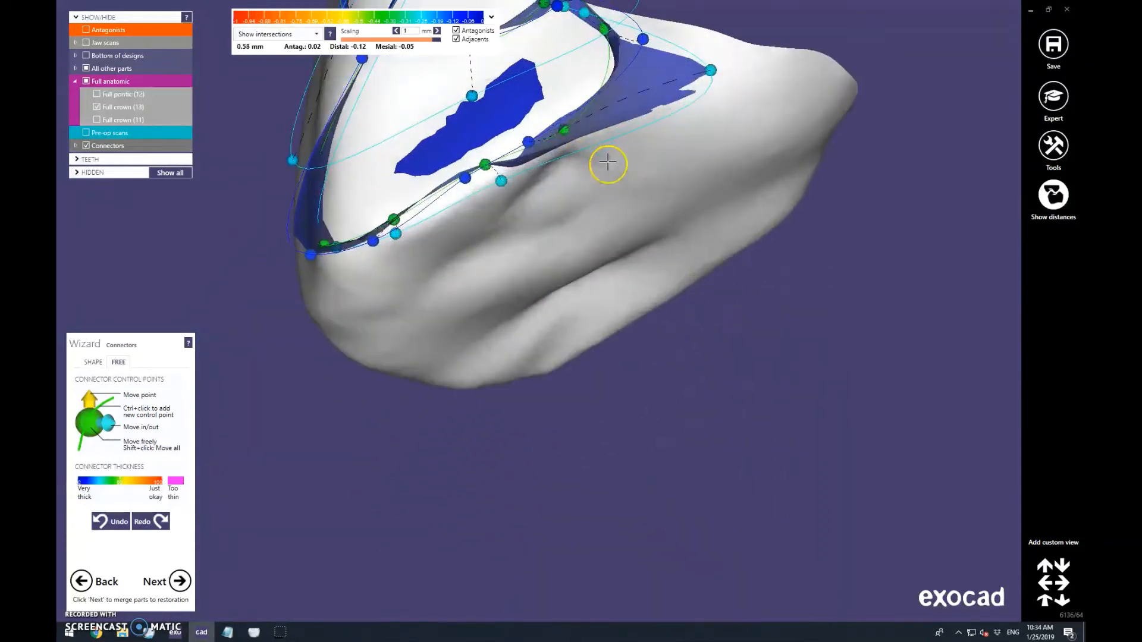
left_click_drag(641, 86, 645, 73)
scroll(528, 369, "down", 5)
right_click_drag(528, 373, 523, 222)
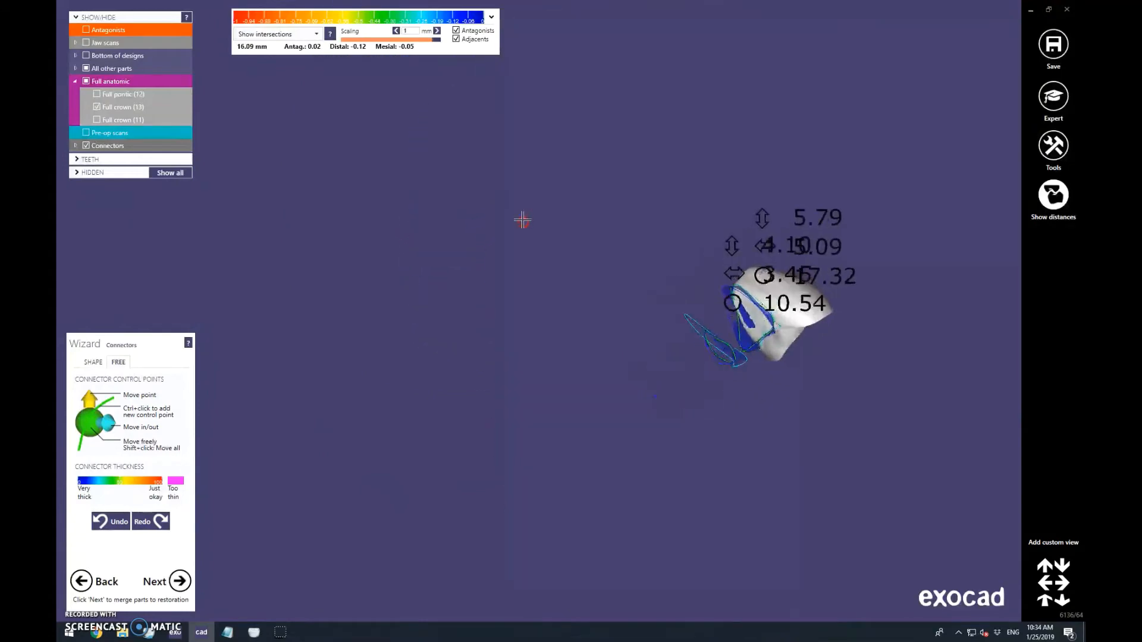
scroll(575, 287, "up", 5)
left_click_drag(567, 305, 571, 306)
Try moving a control point at the edge of the 13–12 connector on crown 13 and undo the move
scroll(571, 306, "down", 4)
right_click_drag(573, 305, 681, 237)
scroll(681, 238, "down", 3)
scroll(477, 373, "up", 6)
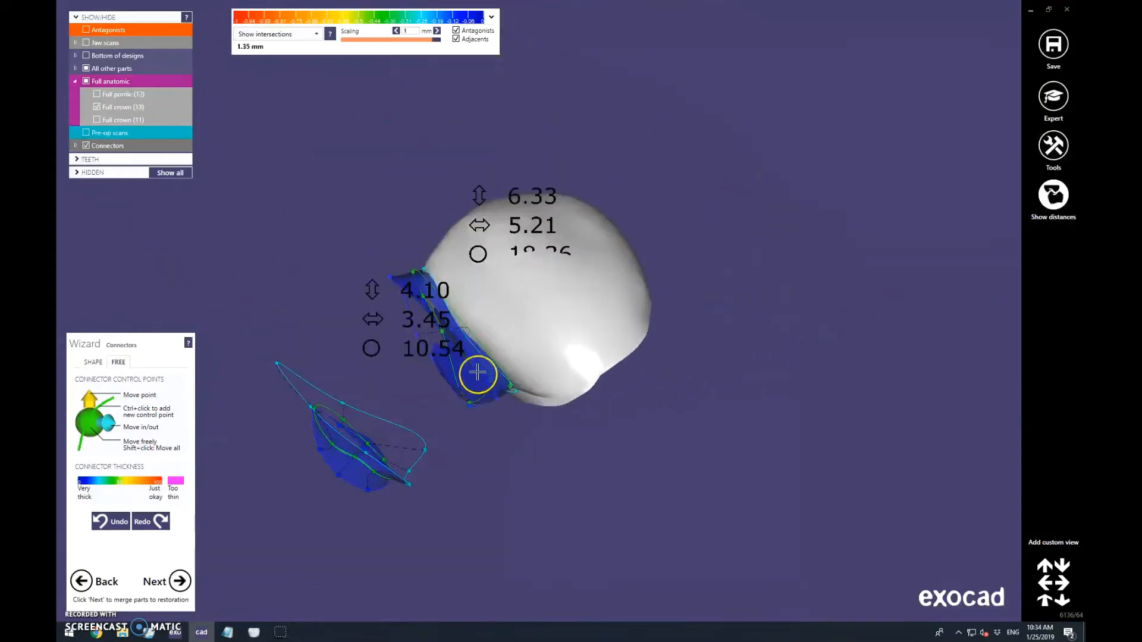
left_click_drag(564, 462, 573, 459)
left_click(105, 521)
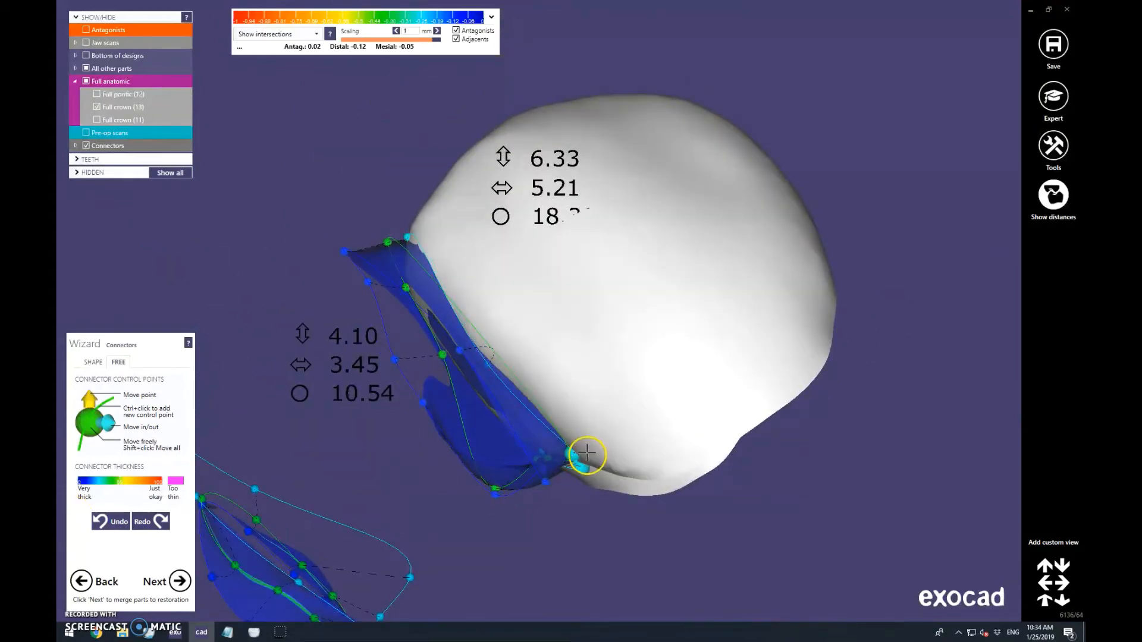
Fine-tune the 13–12 connector's control points near the edge of crown 13 to bring the surface closer to the crown
right_click_drag(559, 443, 589, 367)
scroll(670, 200, "up", 4)
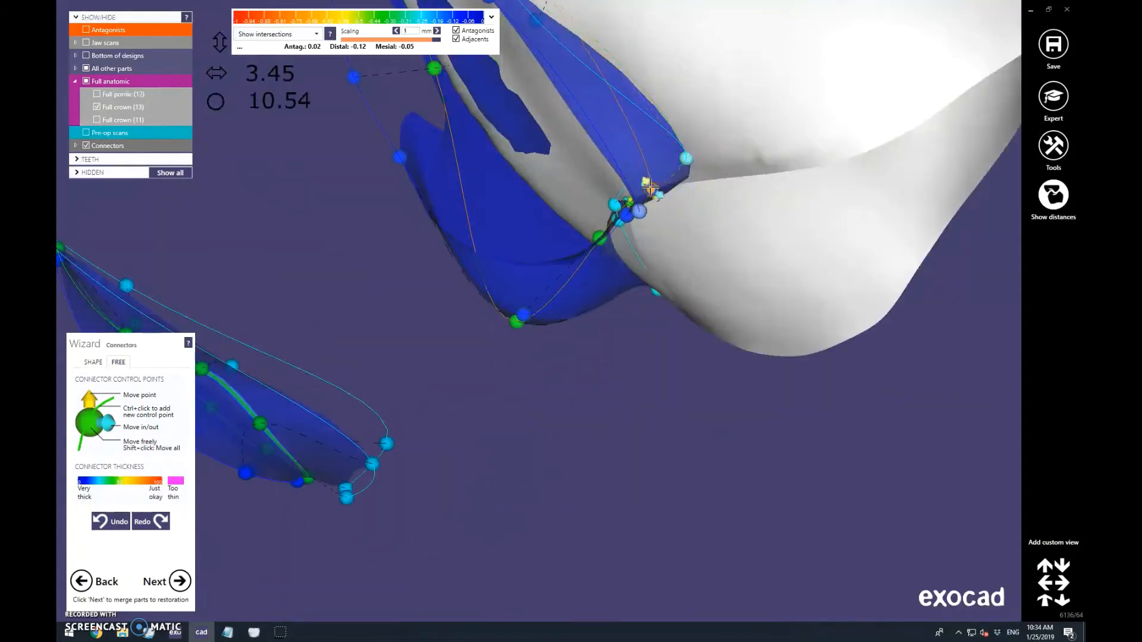
left_click_drag(650, 187, 645, 195)
scroll(645, 195, "down", 5)
right_click_drag(645, 195, 512, 283)
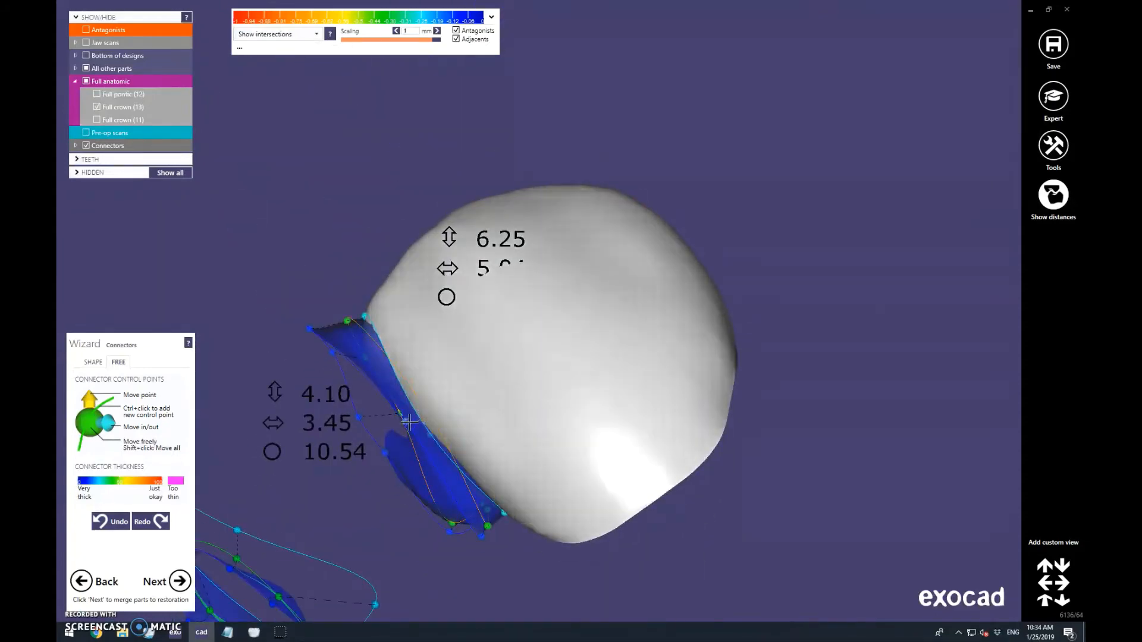
left_click(132, 418)
left_click(415, 389)
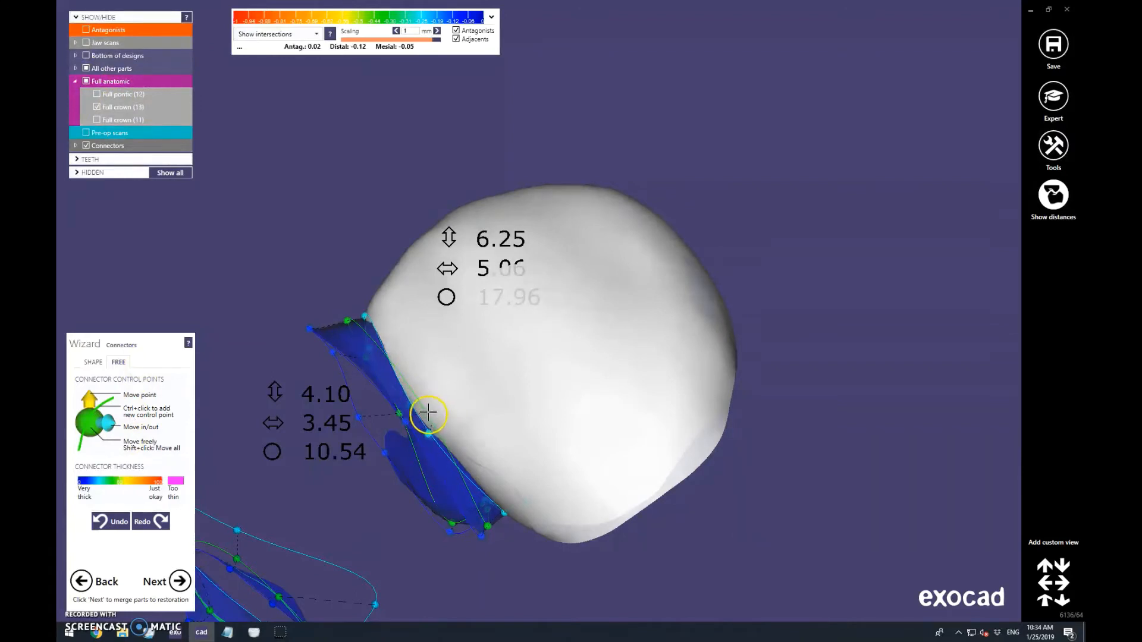
Hide full crown 13 and show full crown 11
scroll(432, 250, "down", 5)
right_click_drag(433, 242, 520, 215)
left_click(97, 107)
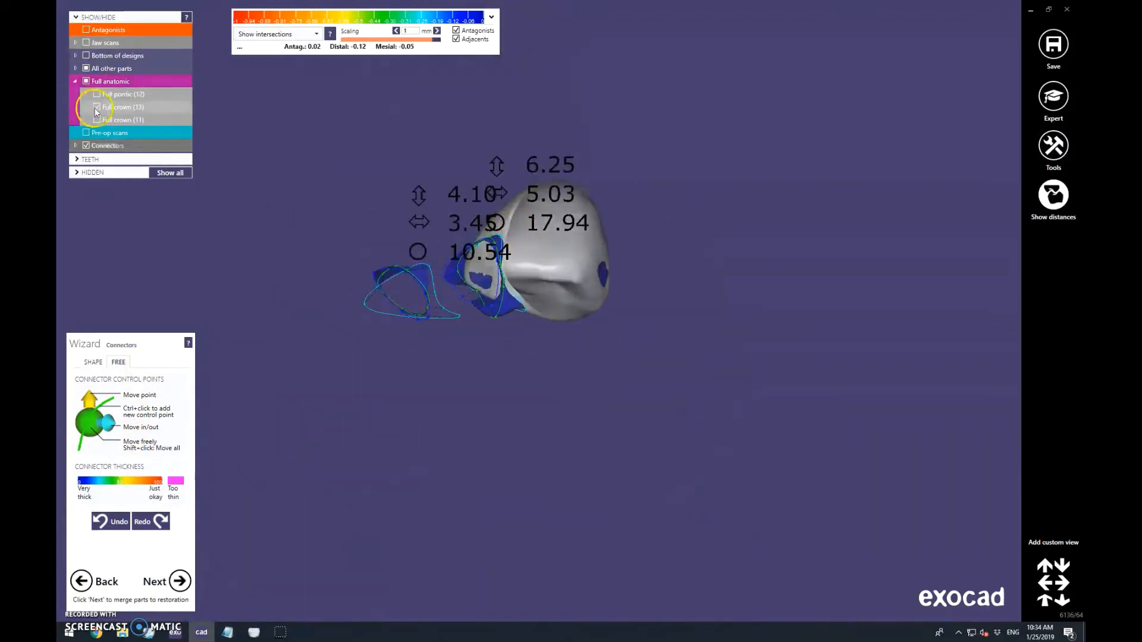
left_click(96, 120)
Stretch the 12–11 connector outline on crown 11 toward the incisal edge and the gingival side
right_click_drag(611, 216, 762, 130)
scroll(484, 312, "up", 8)
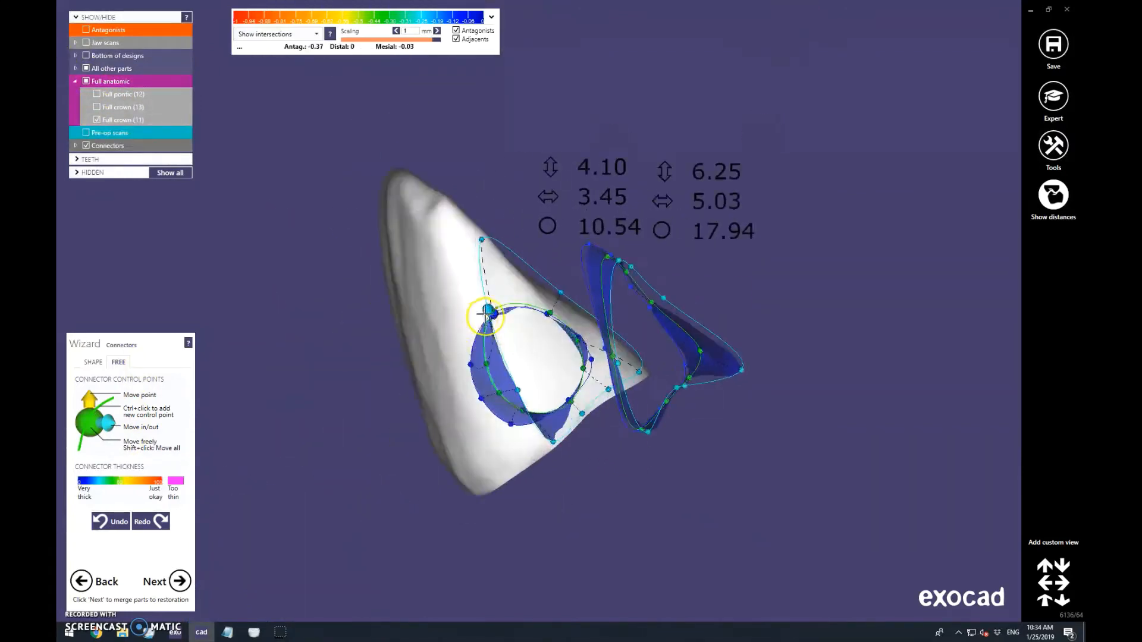
left_click_drag(493, 311, 488, 275)
left_click_drag(479, 191, 476, 193)
left_click_drag(459, 388, 485, 367)
left_click_drag(476, 441, 566, 516)
left_click_drag(521, 480, 605, 477)
left_click_drag(613, 445, 598, 486)
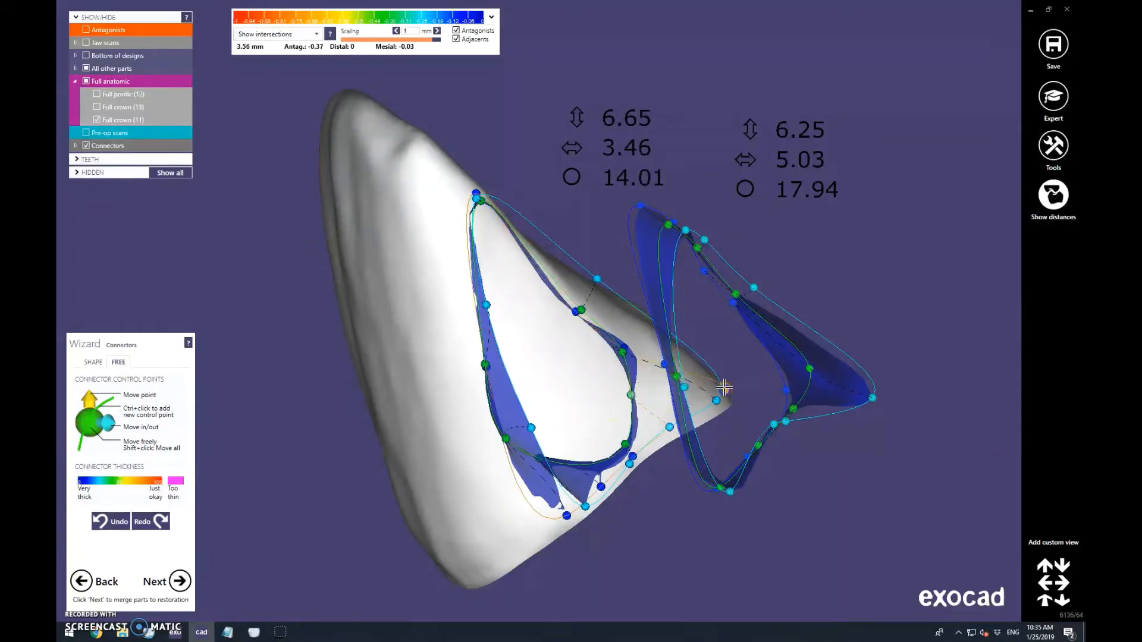
left_click_drag(624, 347, 628, 344)
left_click_drag(589, 282, 600, 280)
Enlarge the 12–11 connector further by moving its outer control points toward the edges of crown 11's contact face
scroll(601, 281, "down", 3)
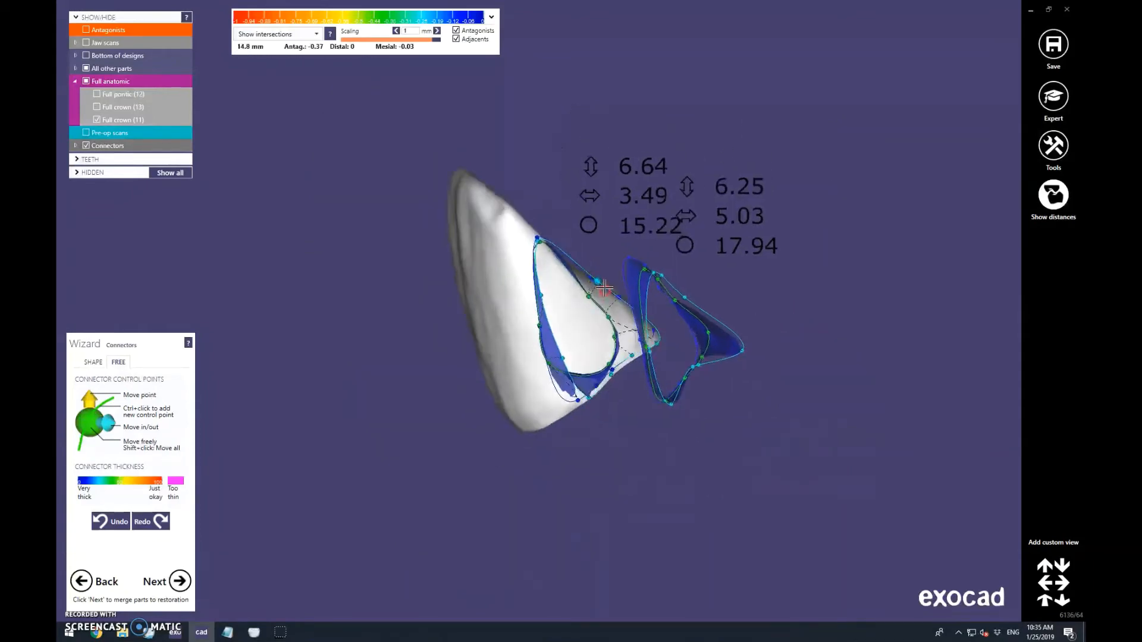
scroll(607, 304, "up", 5)
left_click_drag(542, 235, 559, 198)
left_click_drag(667, 275, 669, 273)
left_click_drag(619, 362, 725, 354)
left_click_drag(600, 451, 613, 468)
left_click_drag(463, 481, 499, 547)
left_click_drag(377, 317, 376, 314)
scroll(458, 191, "down", 5)
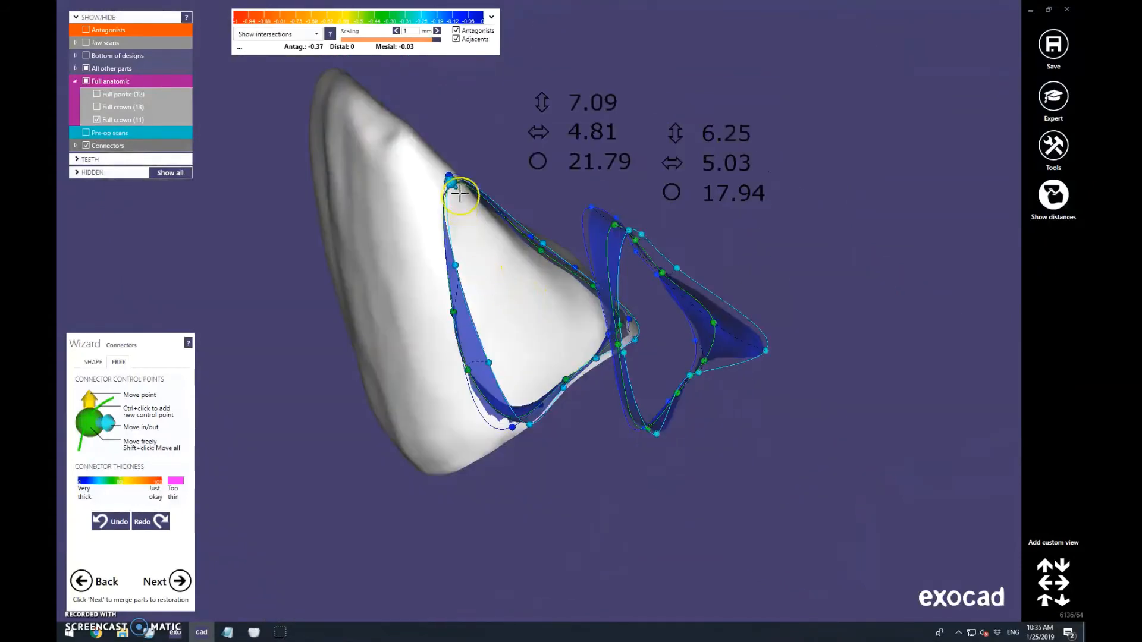
Show all full anatomic parts and refine the 12–11 connector's control points on the lingual side near crown 11
right_click_drag(499, 252, 583, 226)
left_click(85, 80)
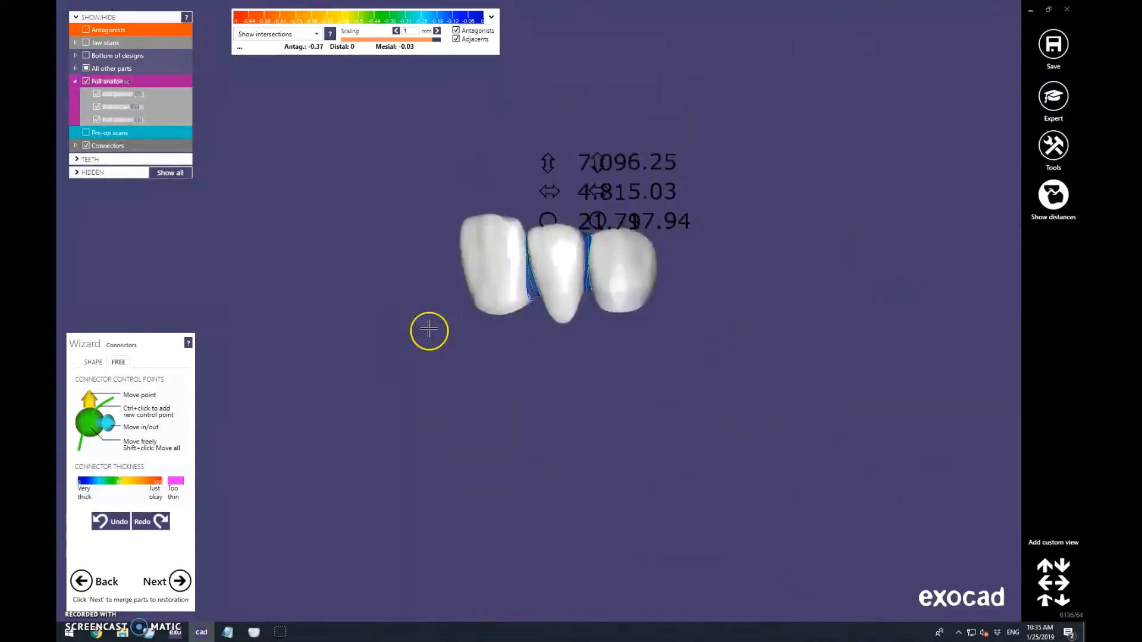
right_click_drag(428, 330, 548, 255)
scroll(535, 262, "up", 4)
scroll(517, 256, "up", 3)
scroll(516, 255, "up", 1)
left_click_drag(431, 584, 441, 572)
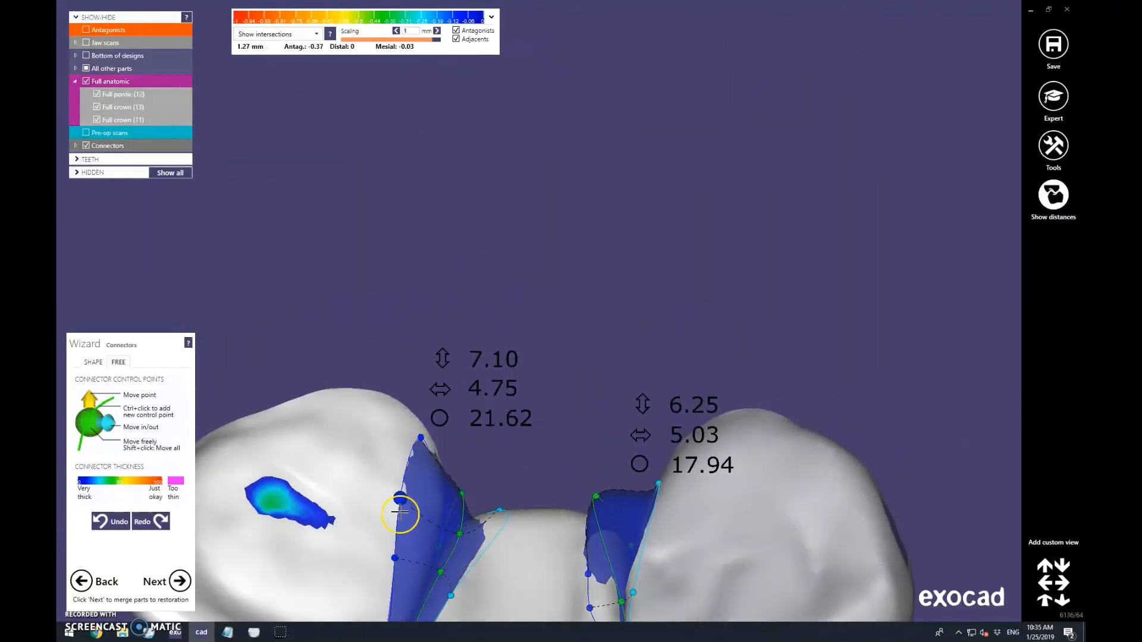
left_click_drag(400, 513, 523, 492)
scroll(536, 476, "down", 5)
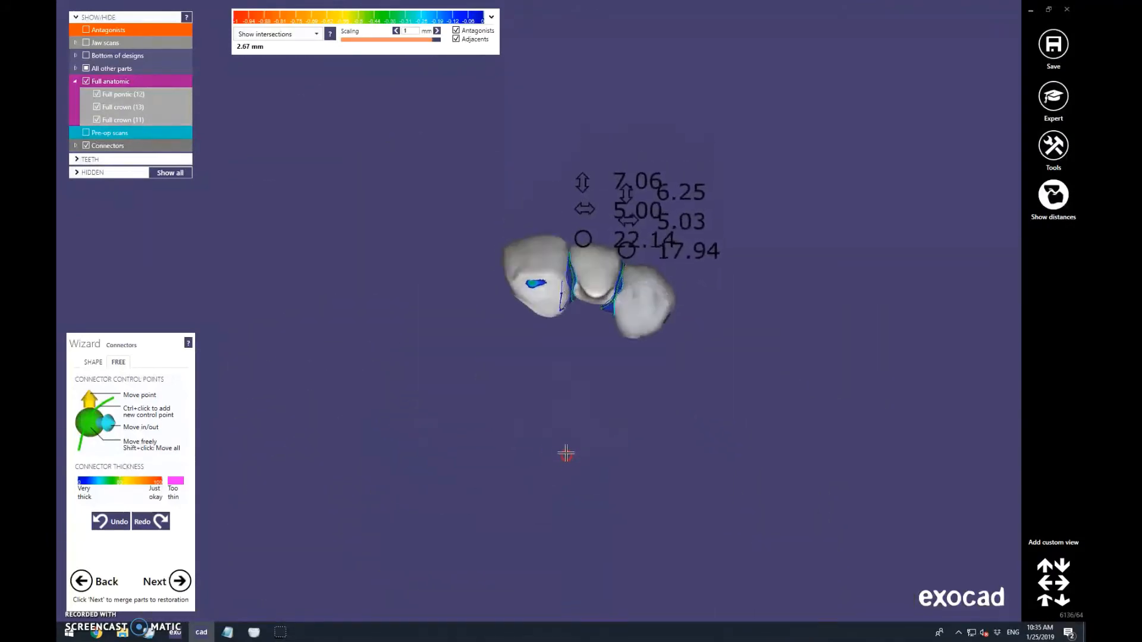
Complete the connector stage, switch to expert mode, and merge and save the restoration
left_click(178, 581)
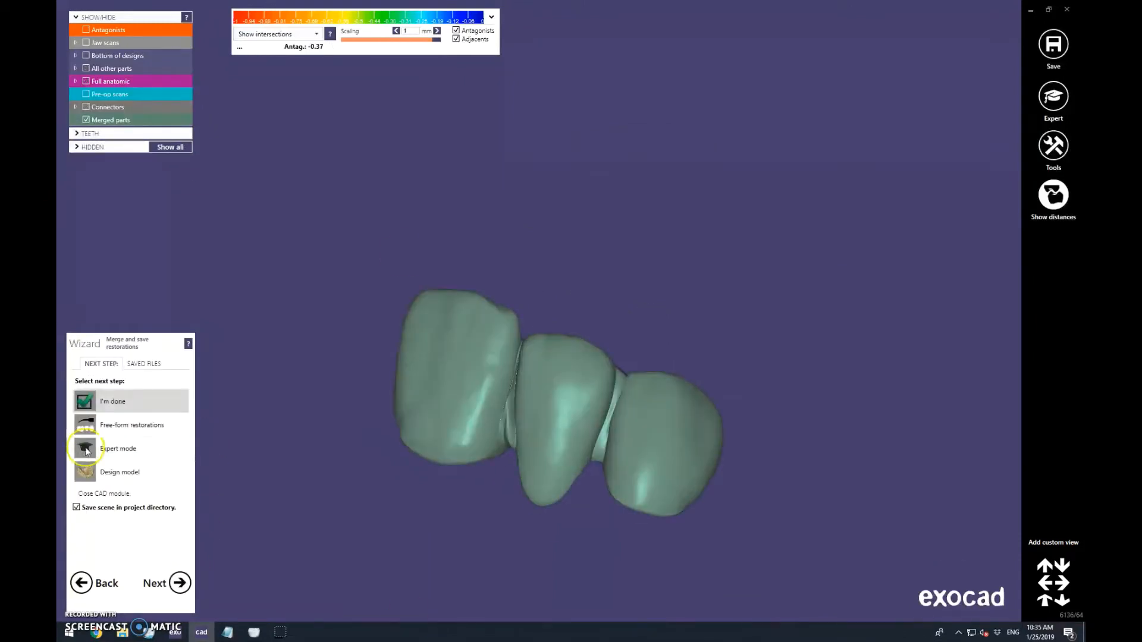
left_click(87, 451)
right_click(461, 357)
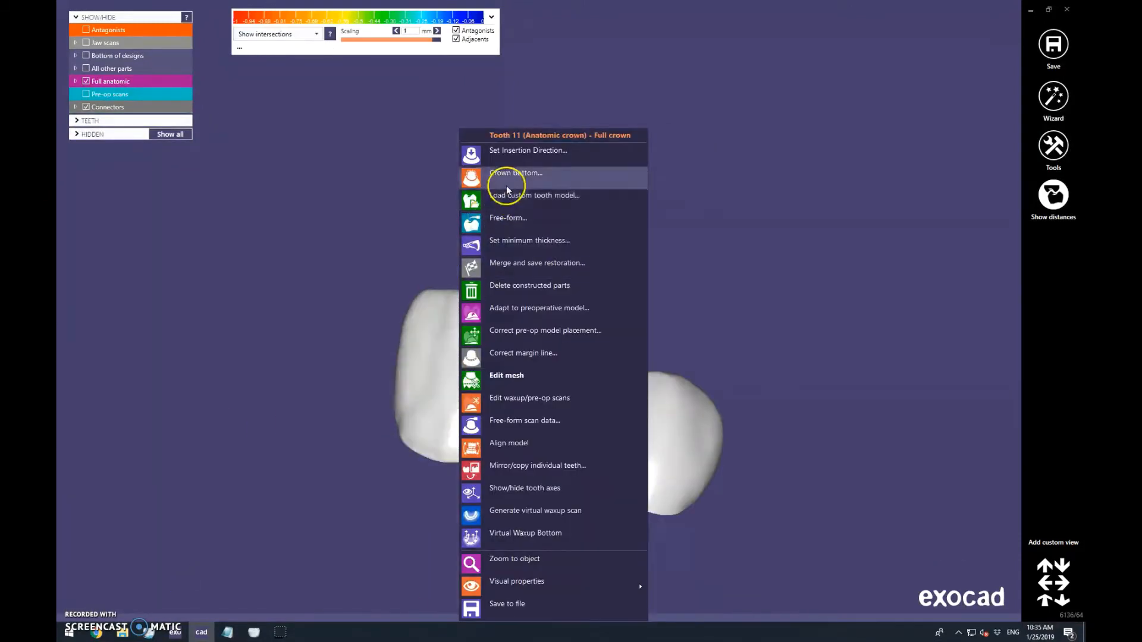
left_click(502, 263)
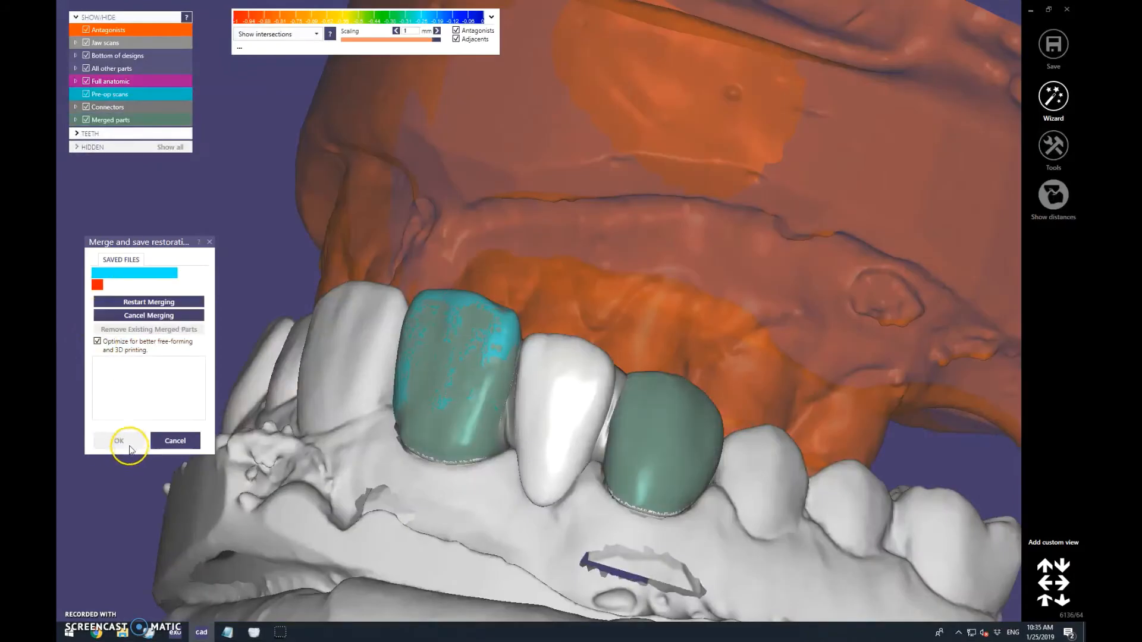
left_click(121, 441)
Start free-forming the merged restoration and hide the antagonists
scroll(566, 352, "down", 3)
right_click_drag(590, 360, 584, 357)
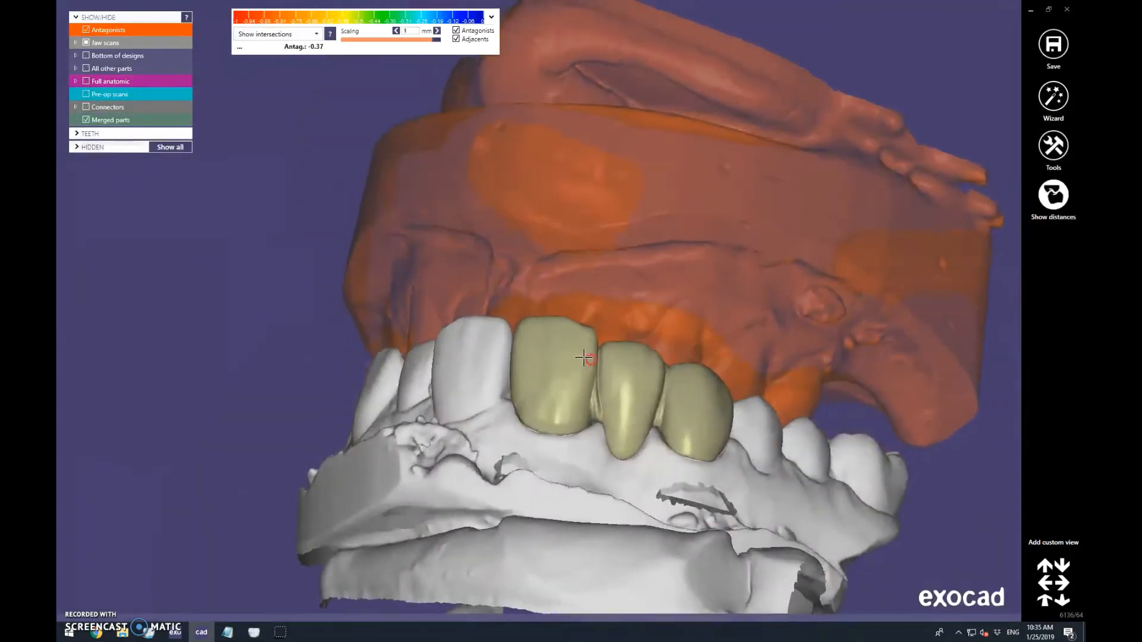
scroll(583, 358, "up", 4)
mouse_move(293, 621)
left_click(293, 583)
left_click(86, 29)
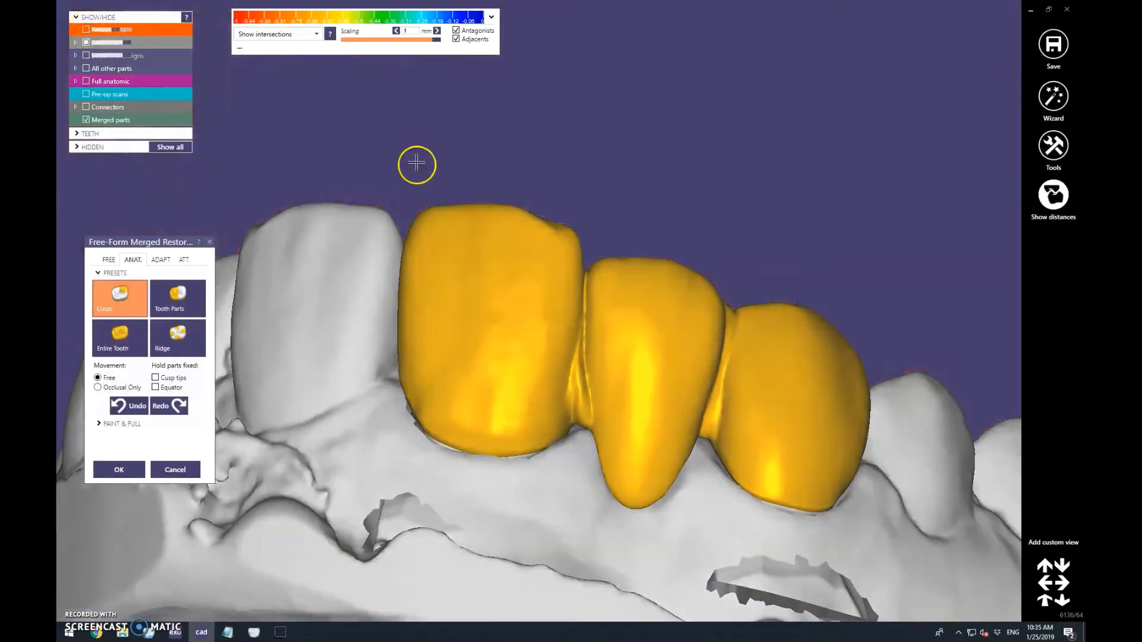
Set free-forming to Smooth/Flatten with the narrow brush type and a larger brush size
scroll(416, 165, "down", 5)
left_click(109, 260)
scroll(571, 301, "up", 5)
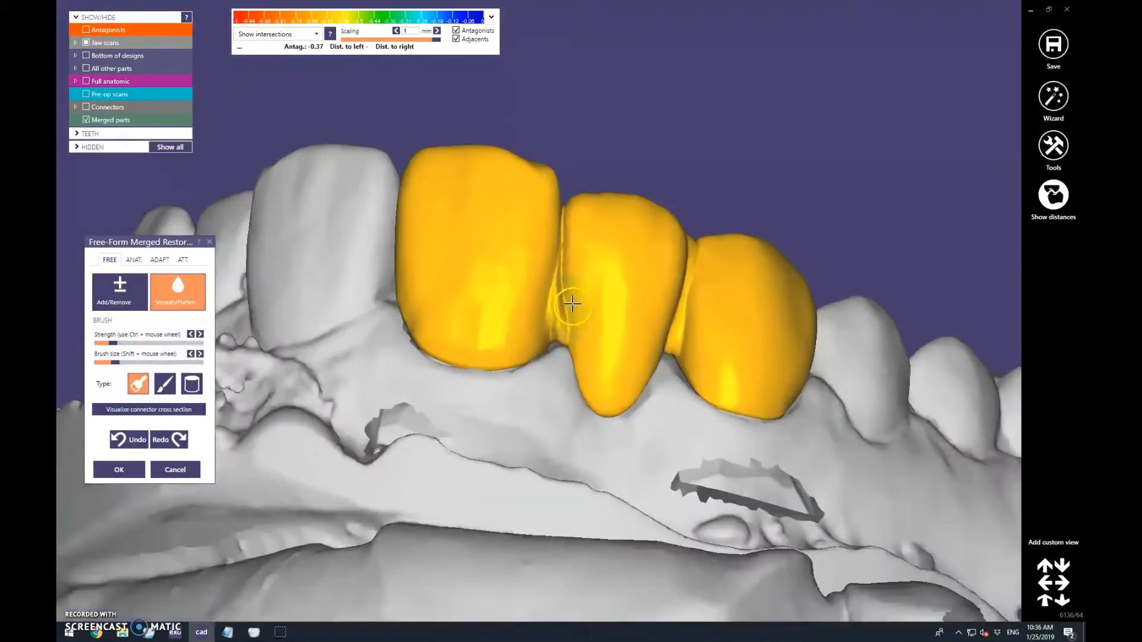
left_click(116, 478)
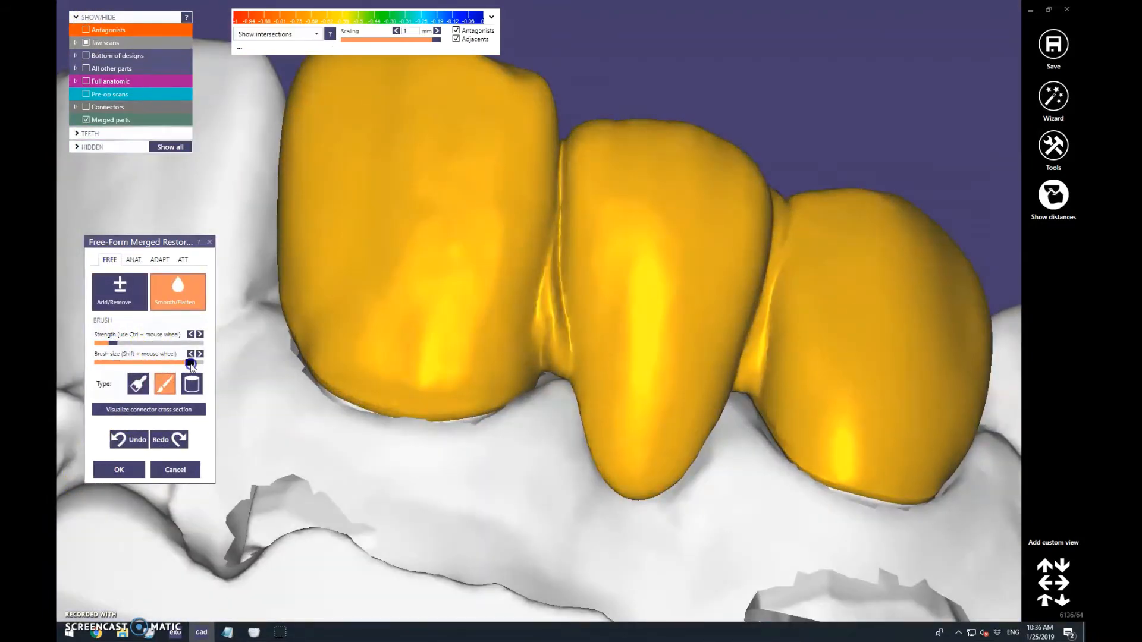
scroll(540, 300, "up", 2)
scroll(547, 350, "down", 3)
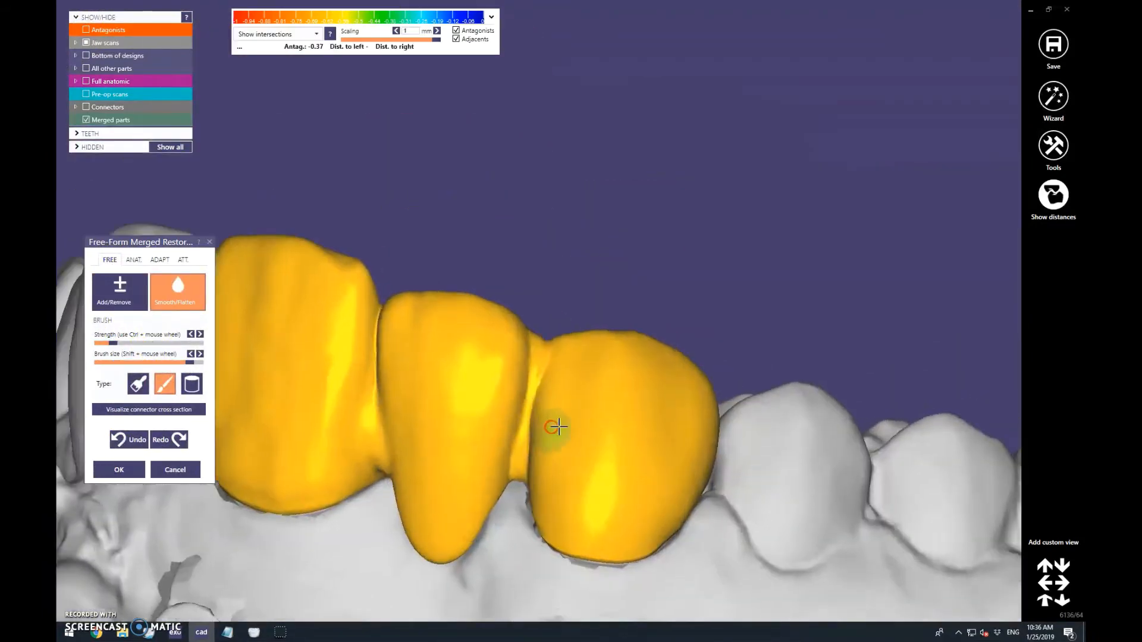
Build up the lingual groove between crown 13 and pontic 12 using Add/Remove with the wide brush type
scroll(558, 428, "up", 2)
scroll(547, 326, "down", 4)
right_click_drag(706, 122, 637, 225)
scroll(636, 225, "down", 2)
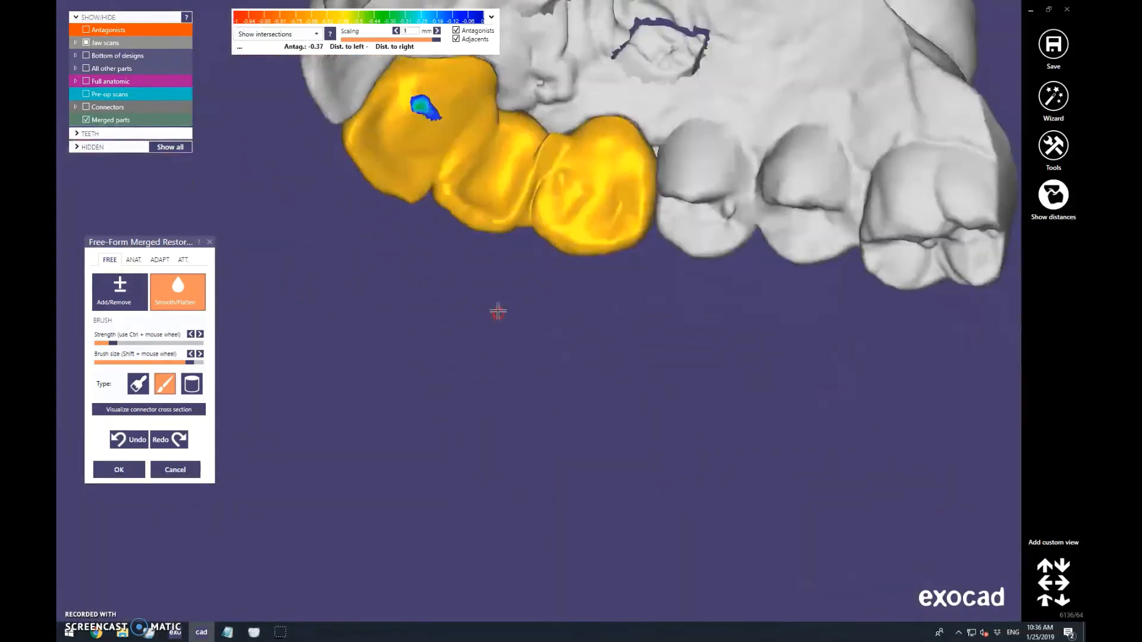
scroll(498, 311, "up", 5)
left_click(119, 292)
left_click_drag(542, 239, 555, 225)
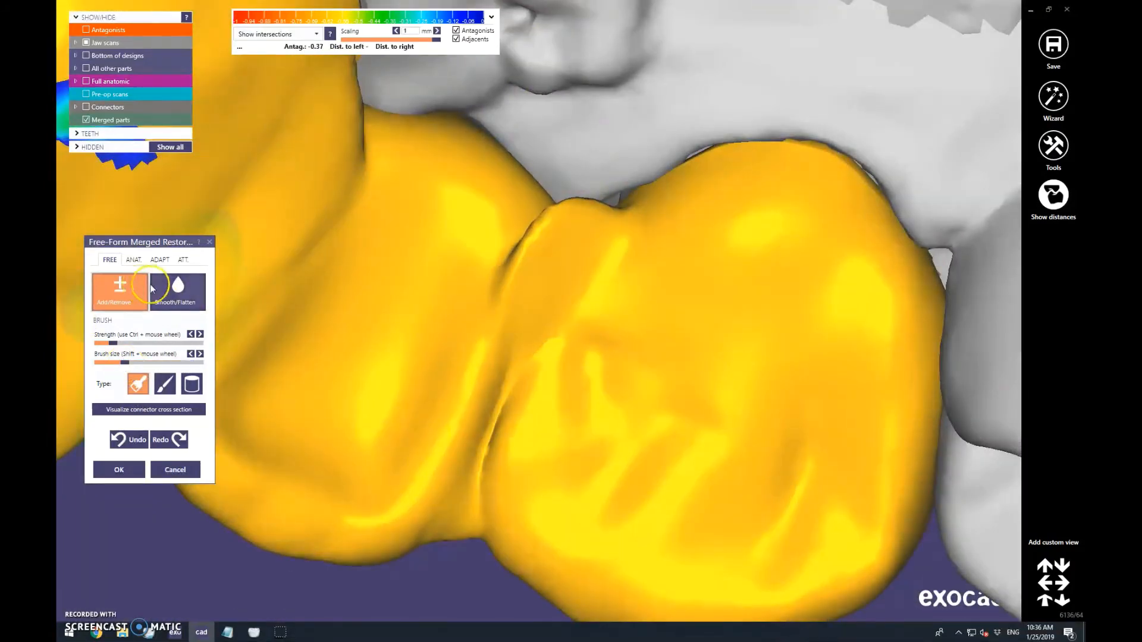
Smooth the lingual 13–12 connector area with the smallest brush size and touch up its groove using Add/Remove
left_click(169, 291)
scroll(549, 223, "down", 3)
right_click_drag(547, 232, 613, 252)
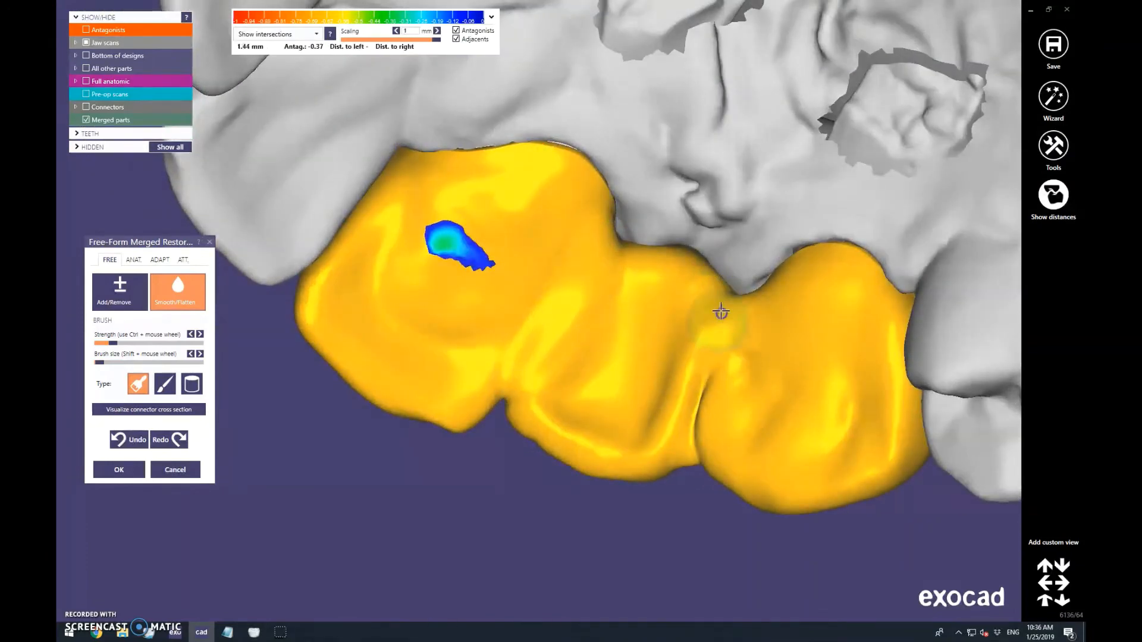
left_click(120, 292)
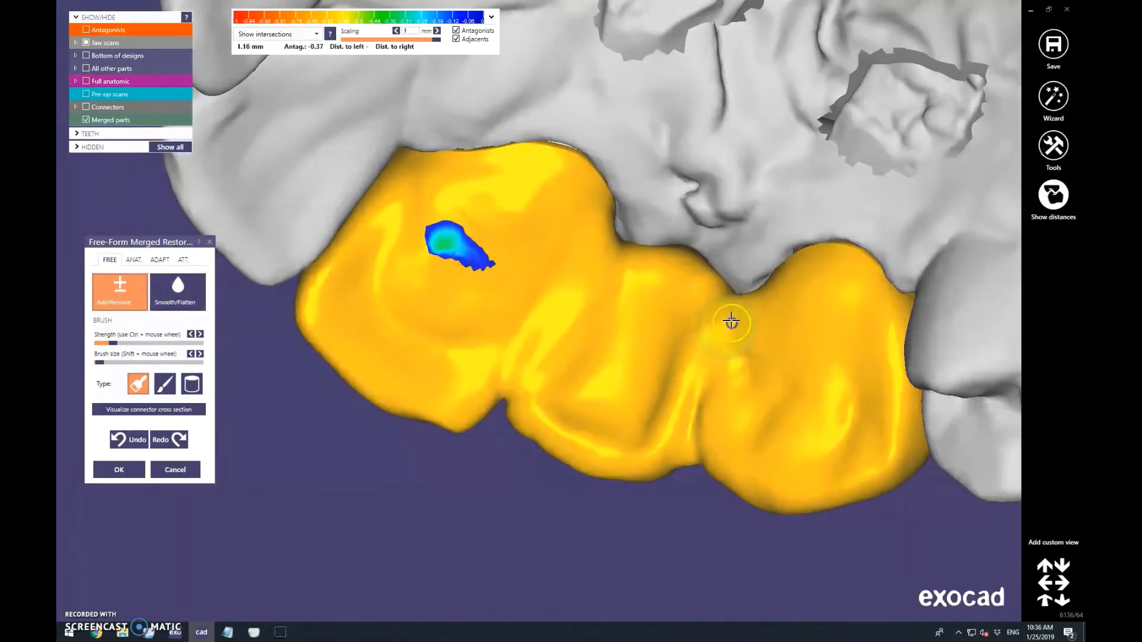
scroll(606, 337, "down", 4)
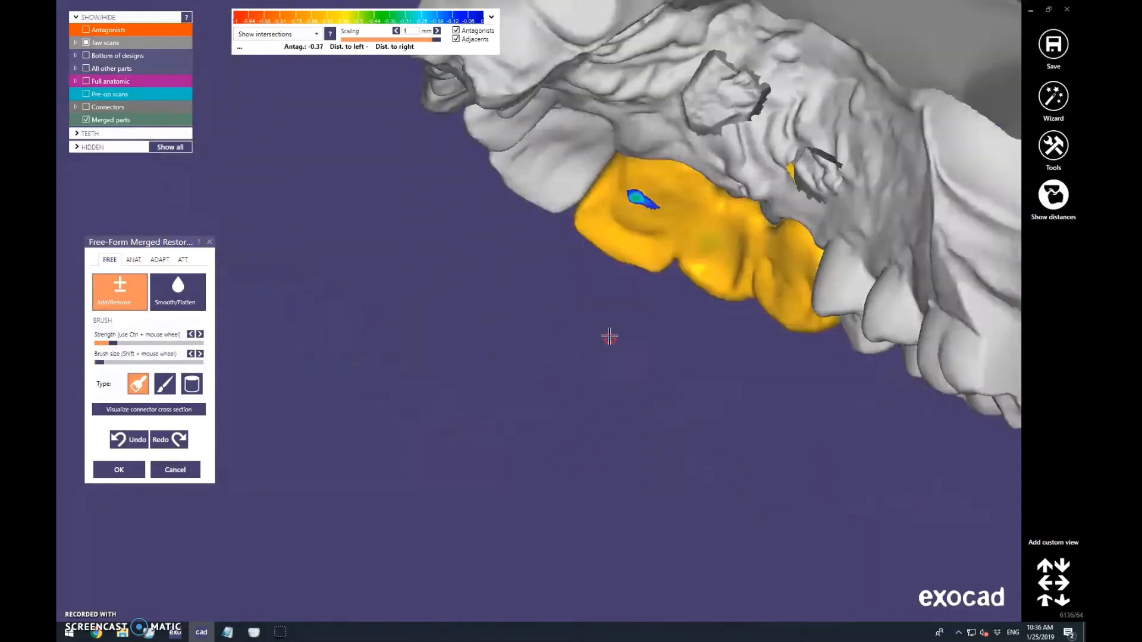
Hide the jaw scans and examine the bridge's underside and facial connector areas
right_click_drag(607, 336, 759, 133)
scroll(760, 132, "up", 4)
right_click_drag(659, 339, 701, 240)
scroll(701, 240, "down", 4)
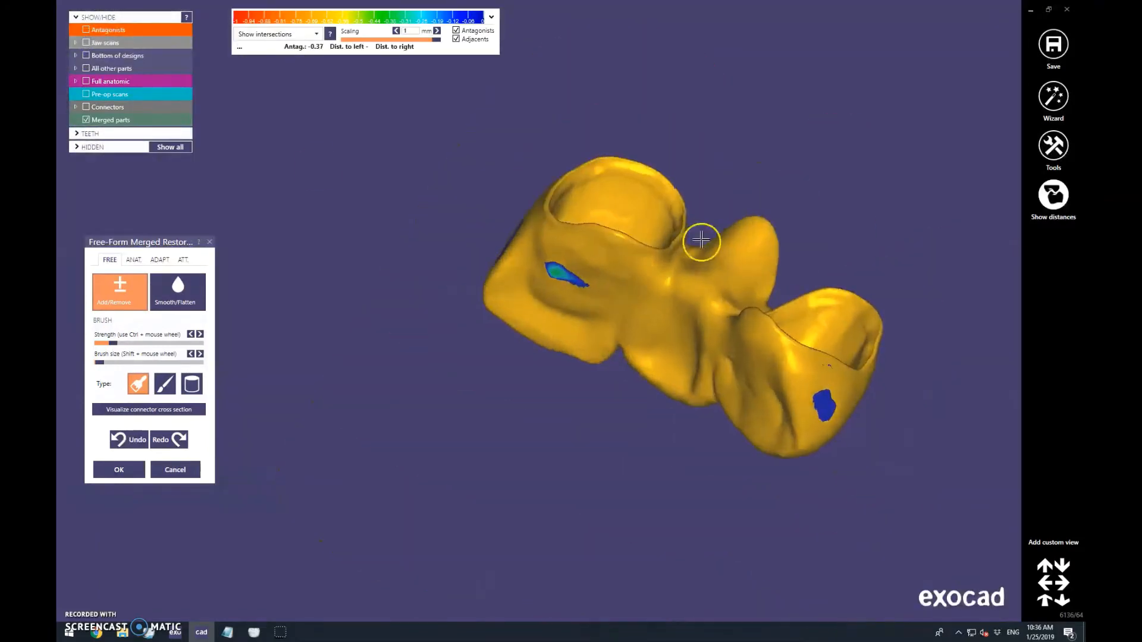
scroll(701, 239, "up", 4)
scroll(626, 302, "up", 3, "shift")
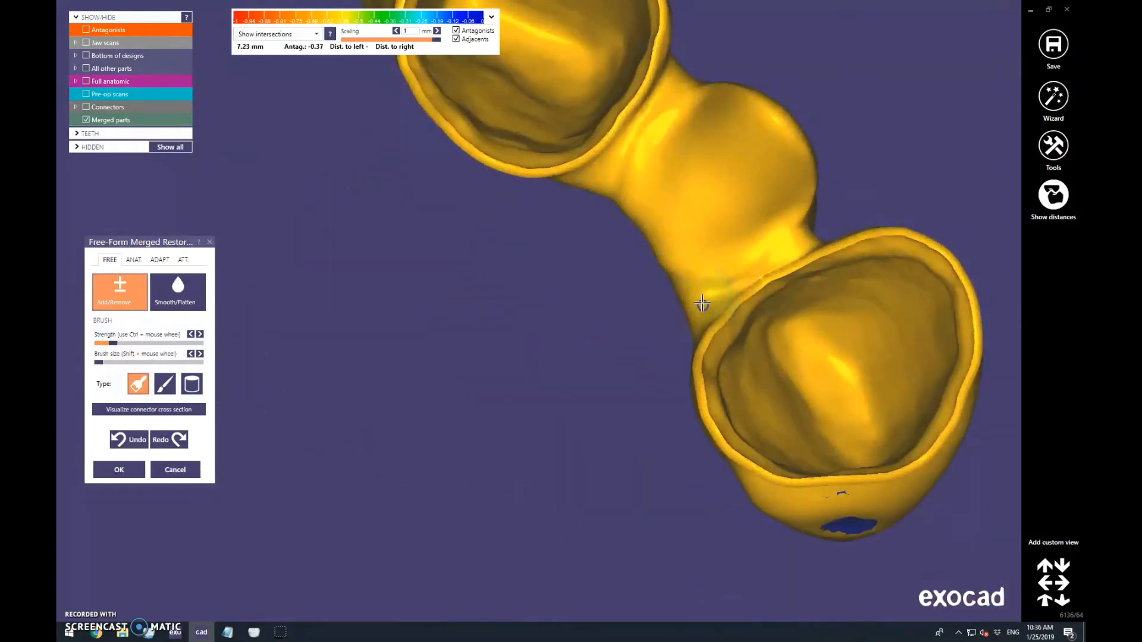
scroll(646, 314, "down", 5)
right_click_drag(644, 314, 640, 302)
scroll(586, 350, "up", 3)
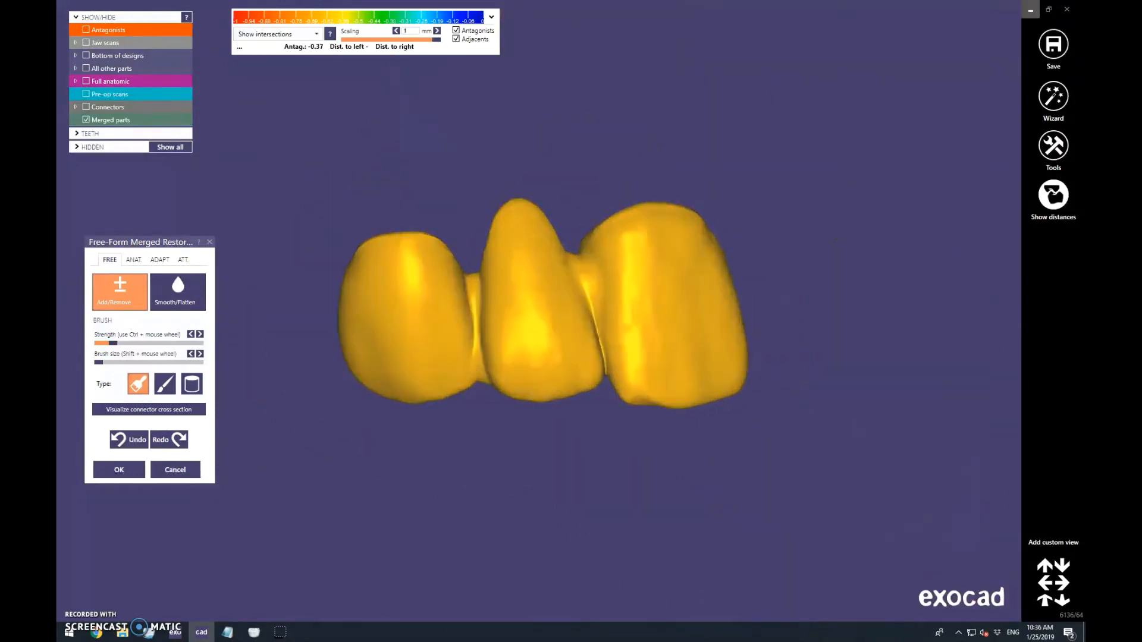
scroll(549, 455, "up", 3)
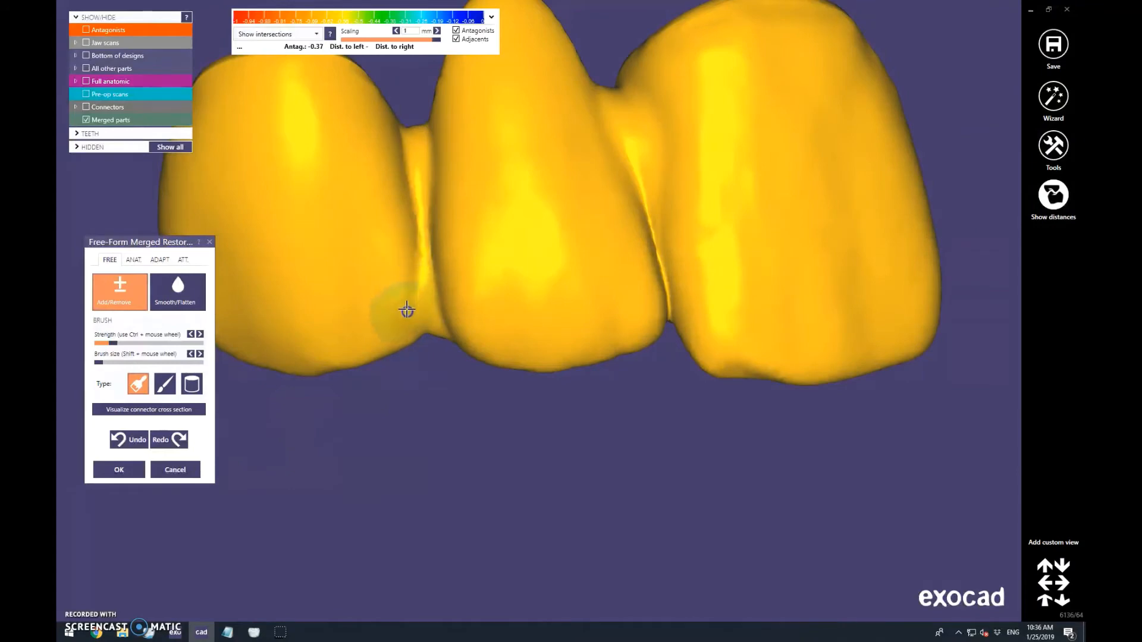
Shape the facial side of the 12–11 connector using Add/Remove with the narrow brush type at maximum size
left_click(165, 385)
scroll(470, 436, "down", 4)
right_click_drag(470, 435, 381, 381)
scroll(344, 346, "up", 2)
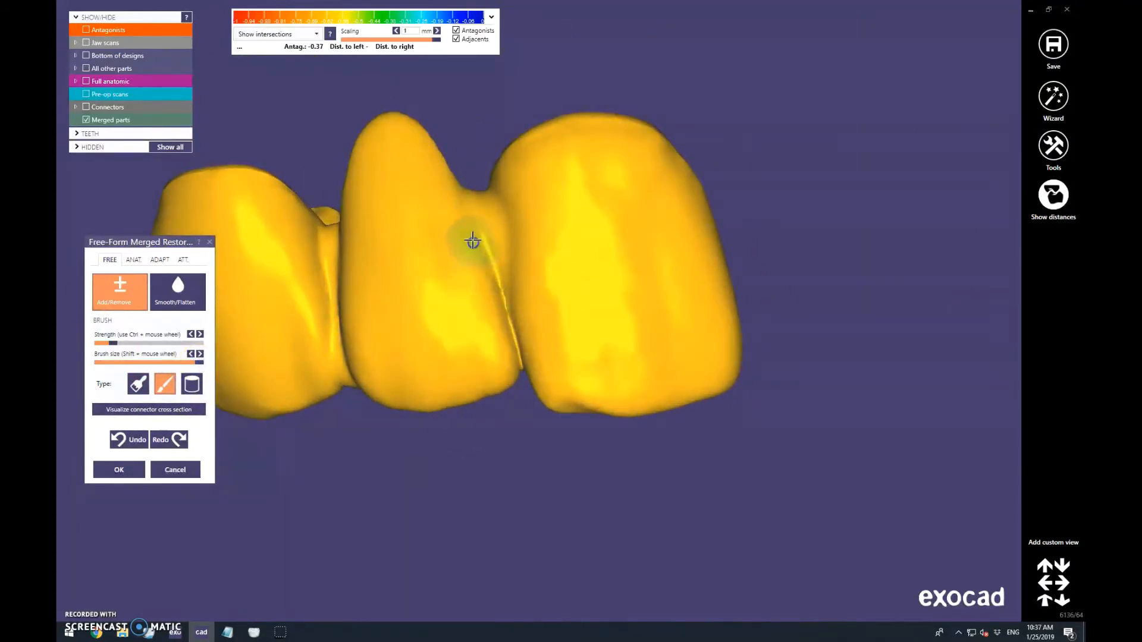
mouse_move(454, 183)
left_mouse_down()
mouse_move(490, 286)
mouse_move(469, 215)
mouse_move(505, 208)
mouse_move(509, 294)
mouse_move(500, 204)
mouse_move(503, 263)
left_mouse_up()
right_click_drag(502, 263, 548, 275)
scroll(438, 239, "up", 3)
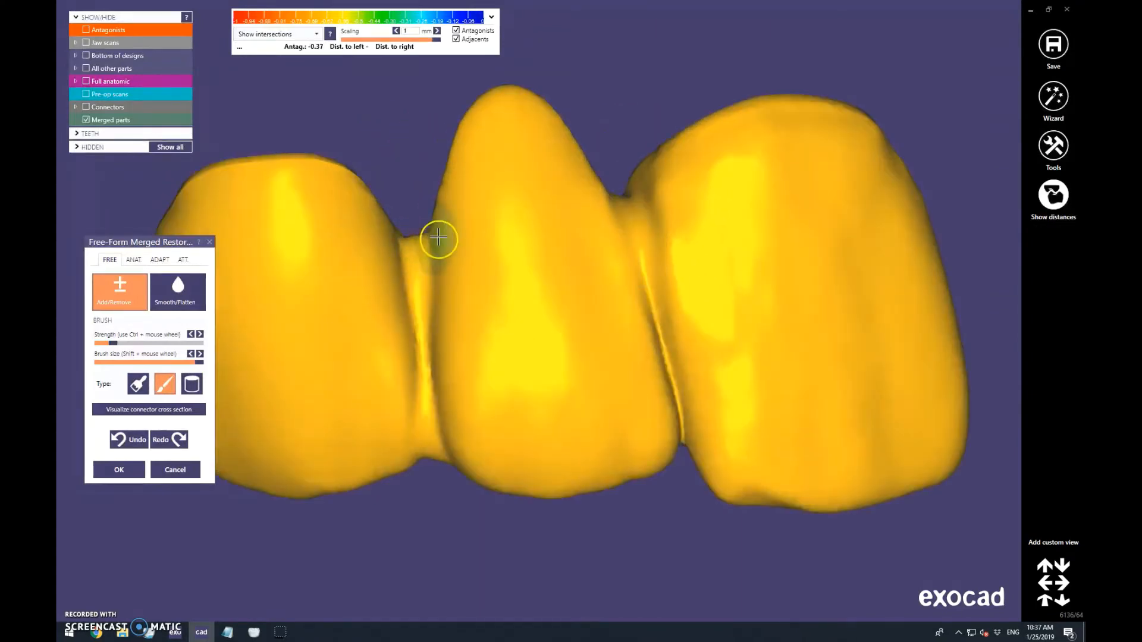
Define the facial groove between crown 13 and pontic 12, finishing it with a small brush at high strength
mouse_move(439, 239)
left_mouse_down()
mouse_move(408, 400)
mouse_move(446, 464)
left_mouse_up()
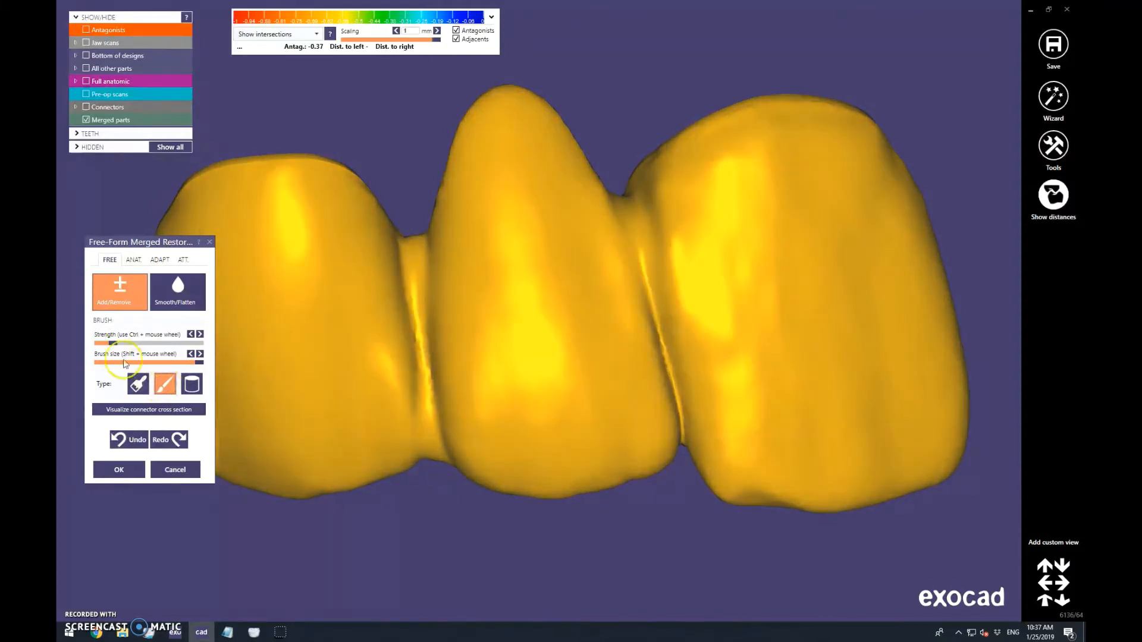
left_click_drag(124, 362, 106, 363)
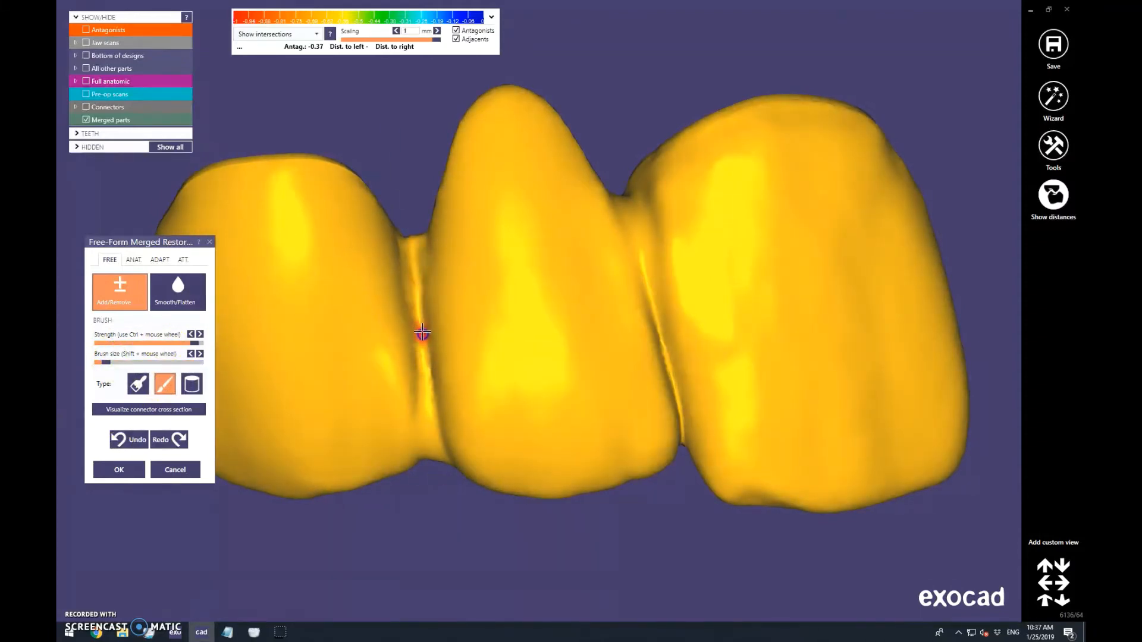
left_click_drag(423, 333, 427, 402)
left_click_drag(435, 443, 432, 424)
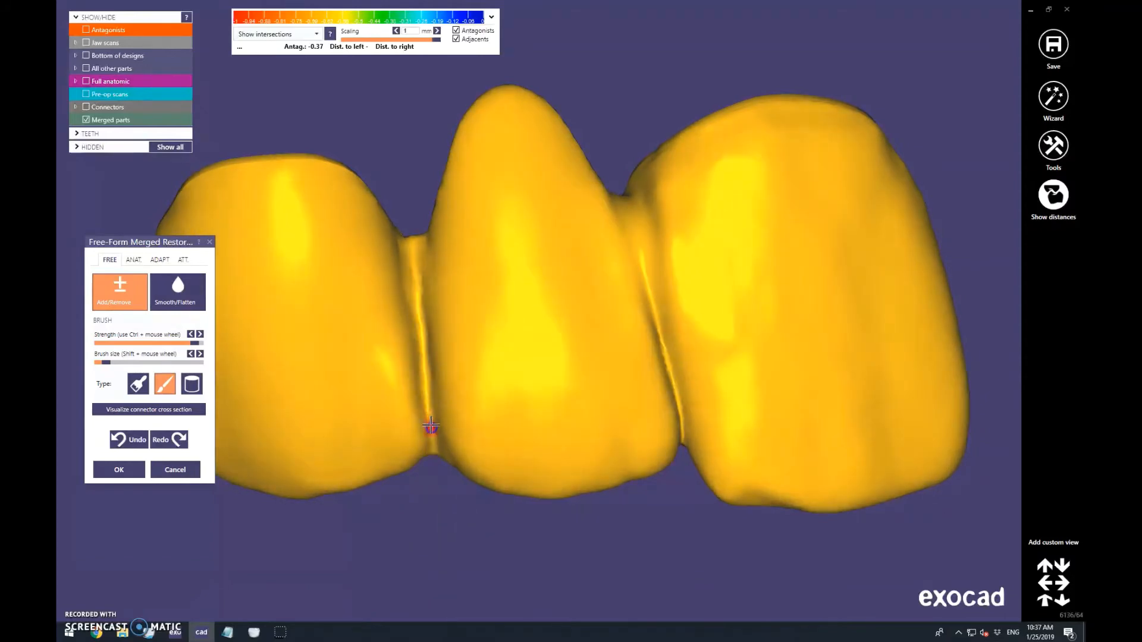
Try deepening the facial groove between pontic 12 and crown 11, then undo the strokes
scroll(431, 426, "down", 5)
scroll(664, 340, "up", 3)
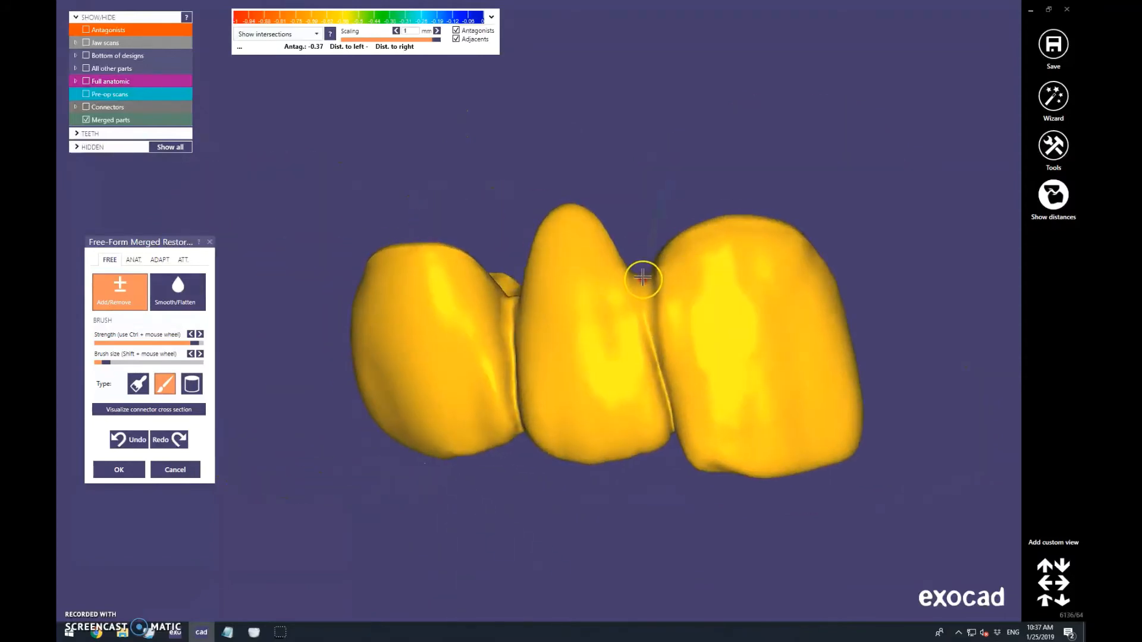
left_click_drag(651, 315, 648, 297)
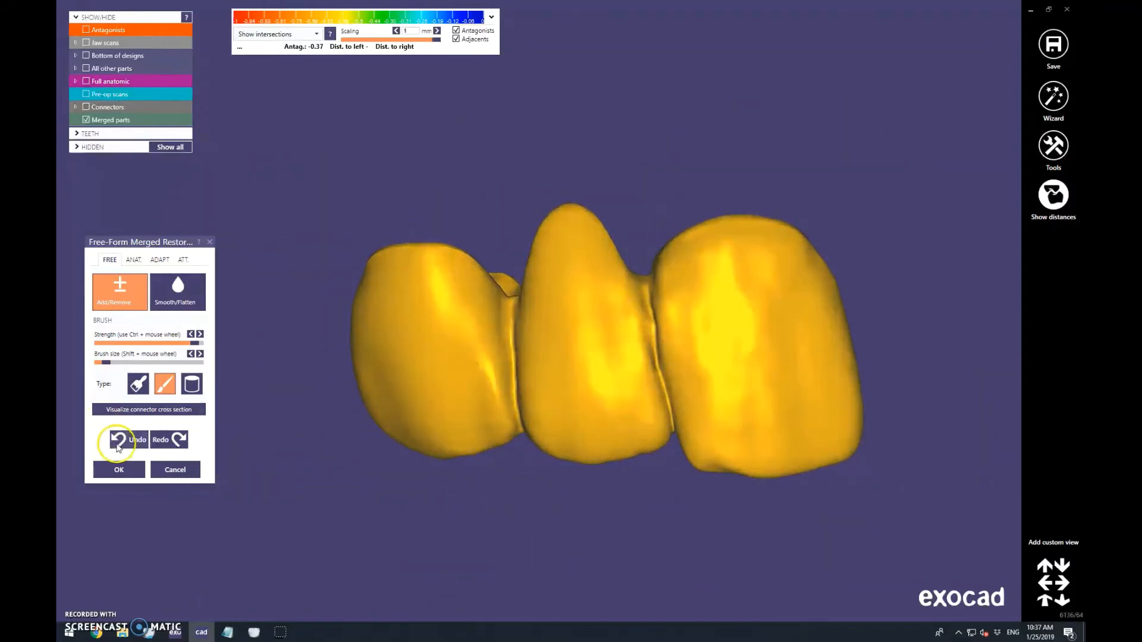
left_click(115, 443)
scroll(226, 426, "up", 5)
scroll(581, 467, "down", 5)
scroll(532, 348, "up", 5)
scroll(716, 326, "down", 5)
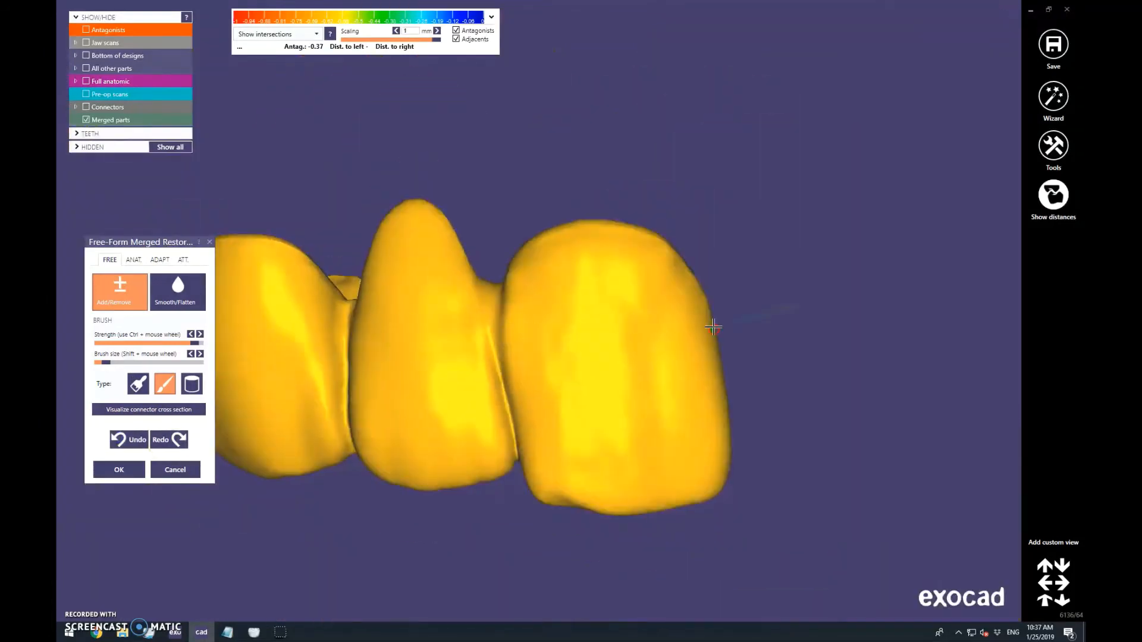
right_click_drag(716, 326, 623, 338)
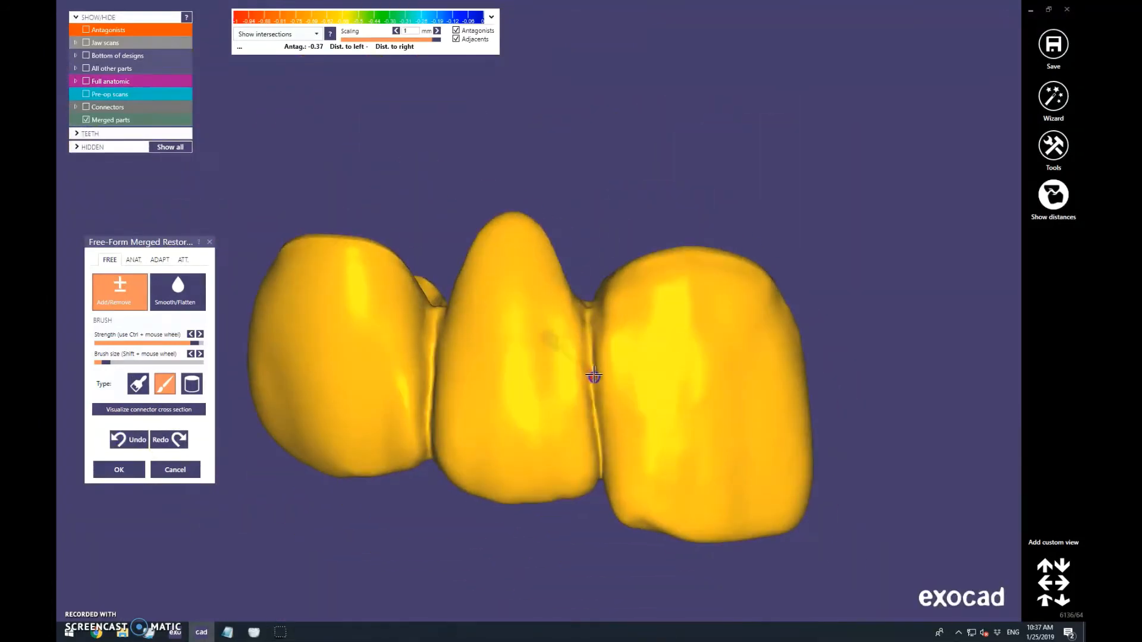
left_click(601, 422)
left_click(136, 442)
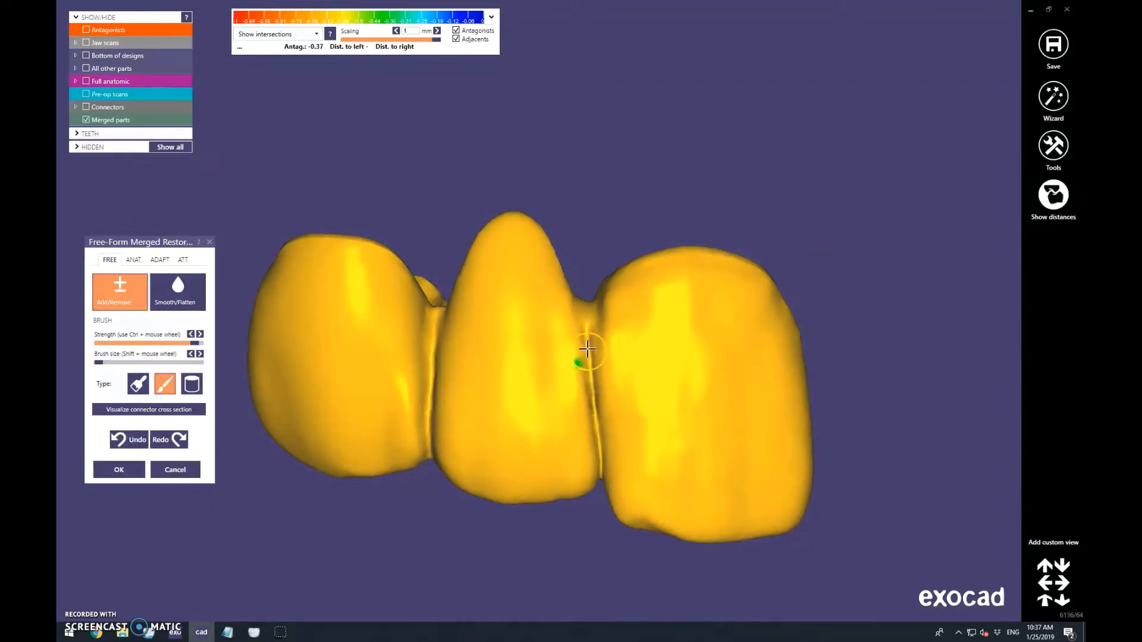
Carve the facial groove between pontic 12 and crown 11 with the narrow brush at minimum size and high strength
scroll(652, 173, "down", 3)
scroll(615, 345, "up", 5)
scroll(512, 227, "down", 4)
scroll(497, 307, "up", 3)
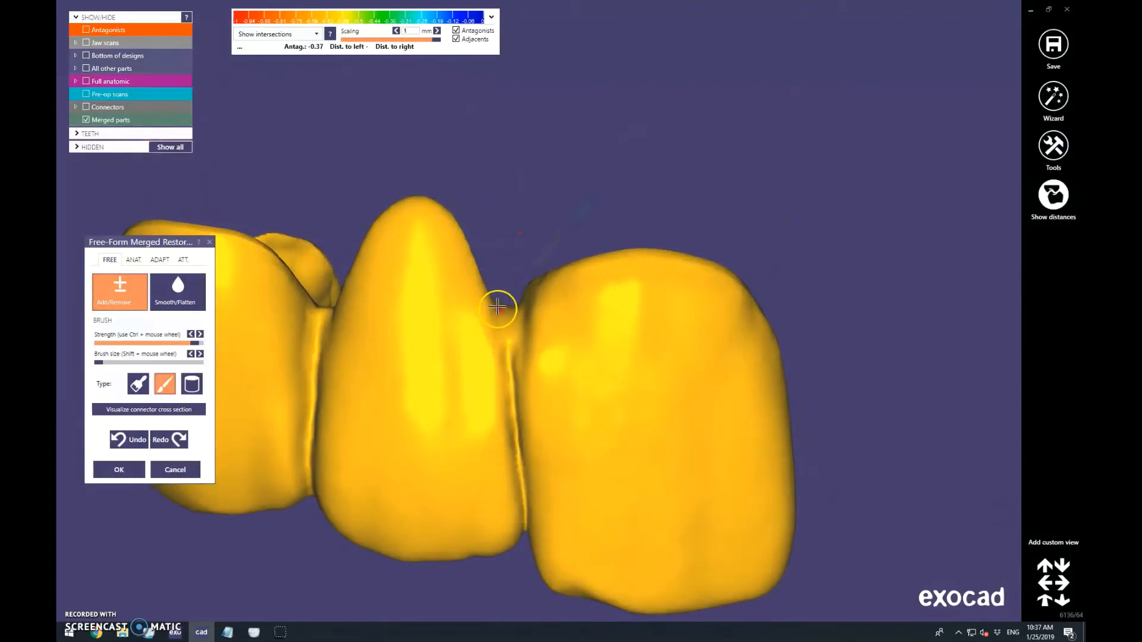
mouse_move(501, 310)
right_mouse_down()
mouse_move(569, 310)
mouse_move(589, 298)
mouse_move(574, 284)
right_mouse_up()
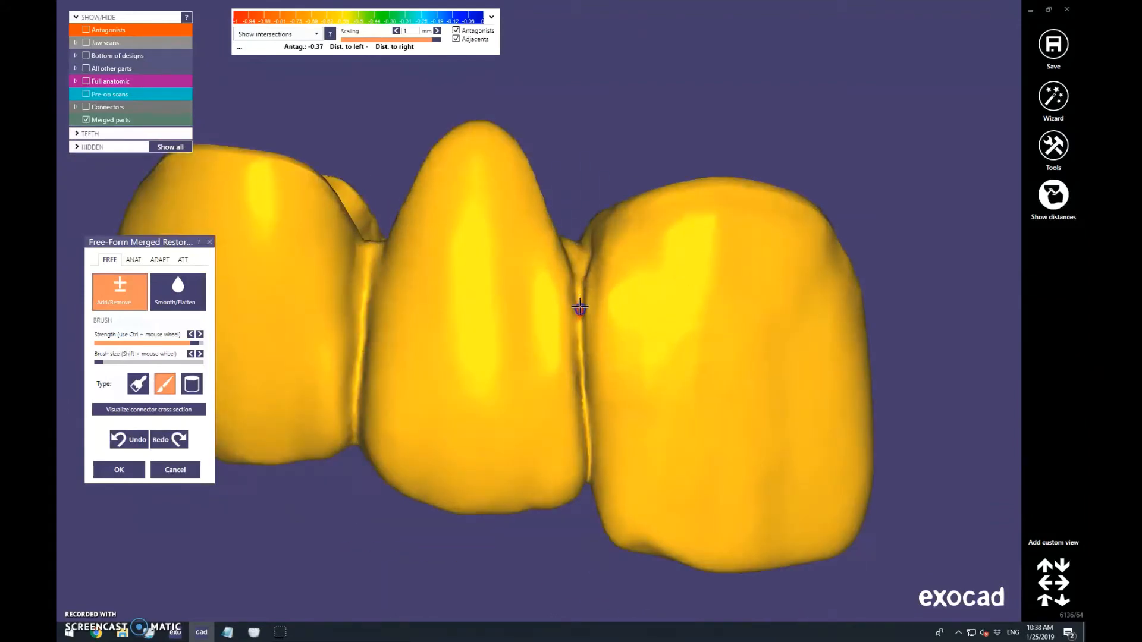
left_click_drag(580, 307, 585, 370)
scroll(578, 336, "down", 3)
Smooth the facial groove between pontic 12 and crown 11 using the wide brush type at low strength
left_click(178, 292)
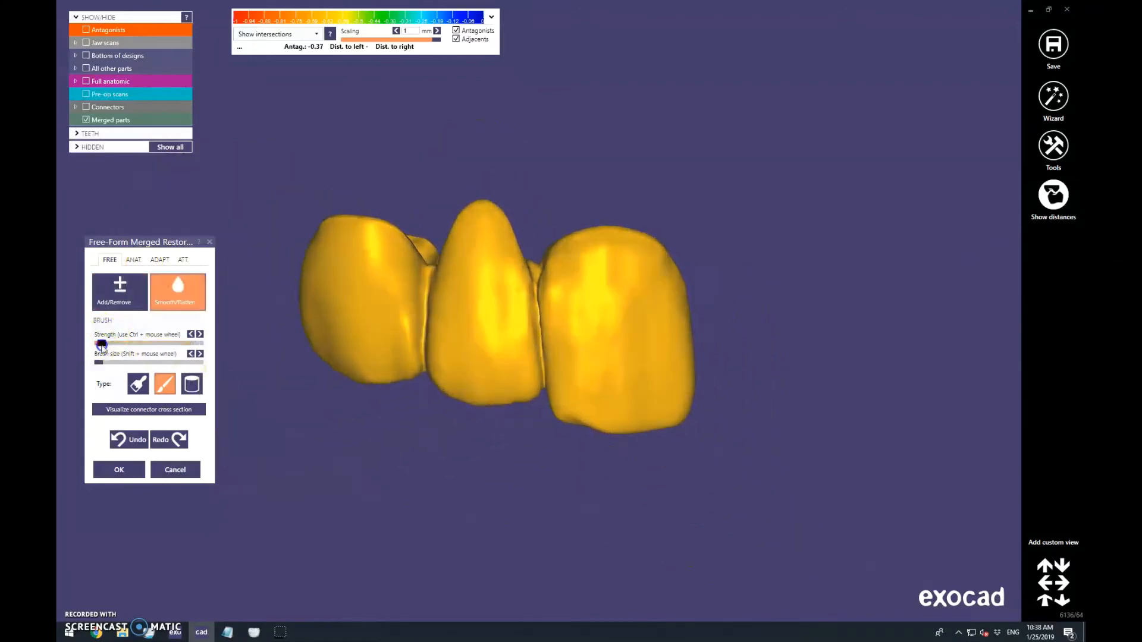
left_click(144, 389)
scroll(566, 324, "up", 3)
left_click_drag(526, 319, 519, 395)
scroll(574, 260, "down", 3)
right_click_drag(573, 263, 600, 254)
left_click(617, 307)
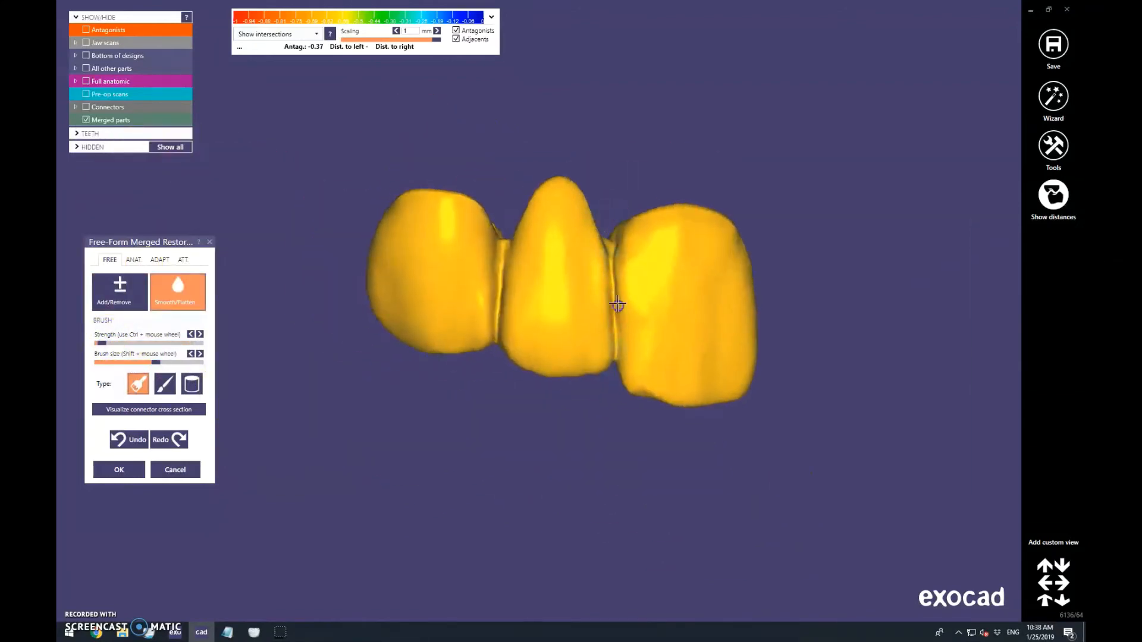
Refine the facial embrasure edges of pontic 12 and crown 11 using Add/Remove with the narrow brush at maximum size
scroll(694, 316, "up", 5)
left_click(105, 290)
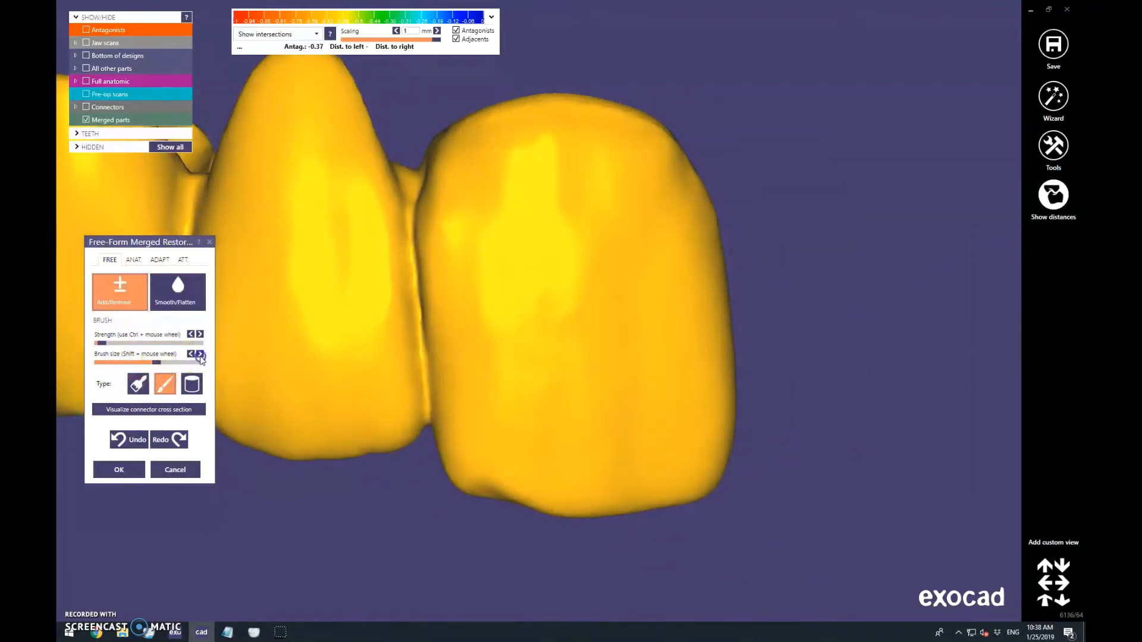
mouse_move(403, 209)
left_mouse_down()
mouse_move(392, 238)
mouse_move(408, 403)
mouse_move(395, 206)
left_mouse_up()
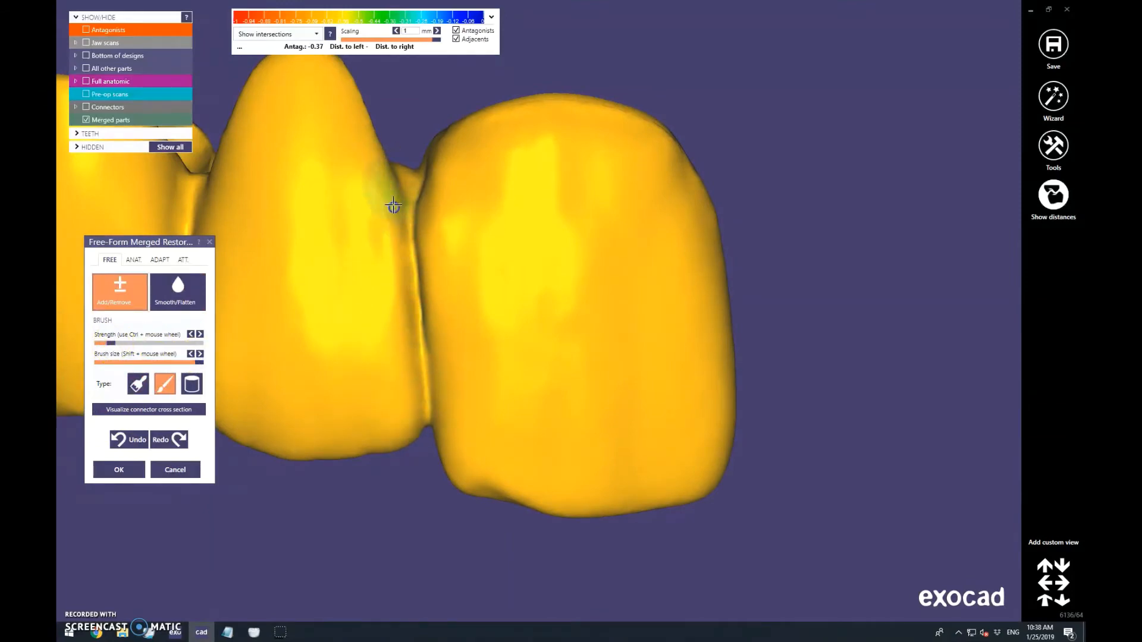
mouse_move(439, 157)
left_mouse_down()
mouse_move(429, 359)
mouse_move(439, 382)
left_mouse_up()
scroll(610, 244, "down", 5)
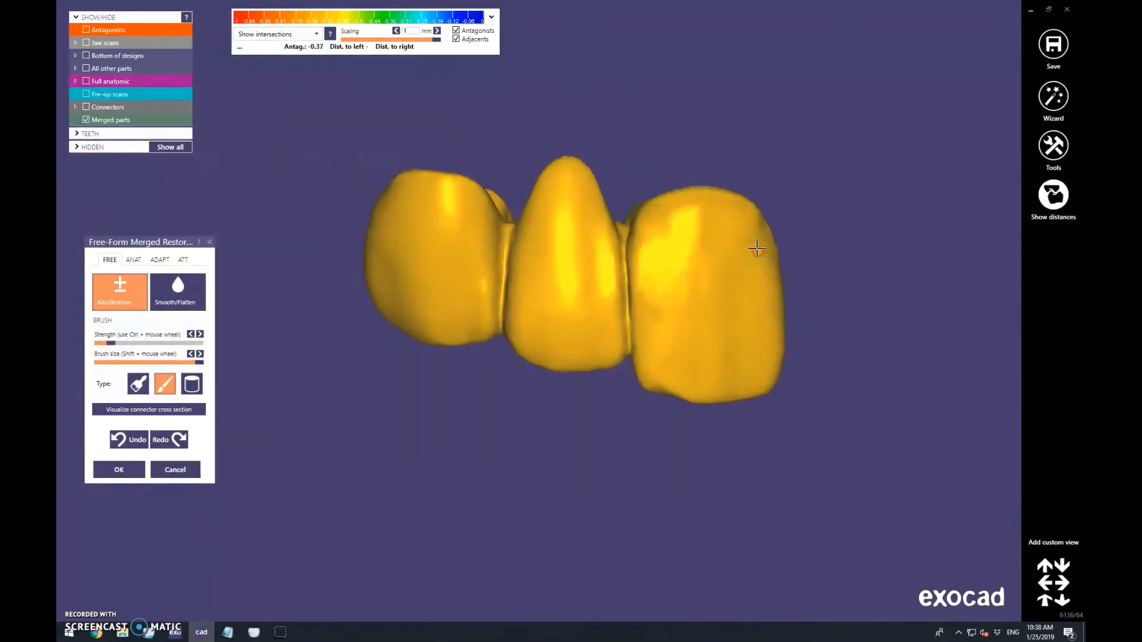
Refine the pontic 12 edge of the facial 13–12 embrasure with the same brush, then reduce the brush size slightly
scroll(677, 246, "up", 5)
scroll(523, 191, "down", 5)
scroll(671, 245, "up", 5)
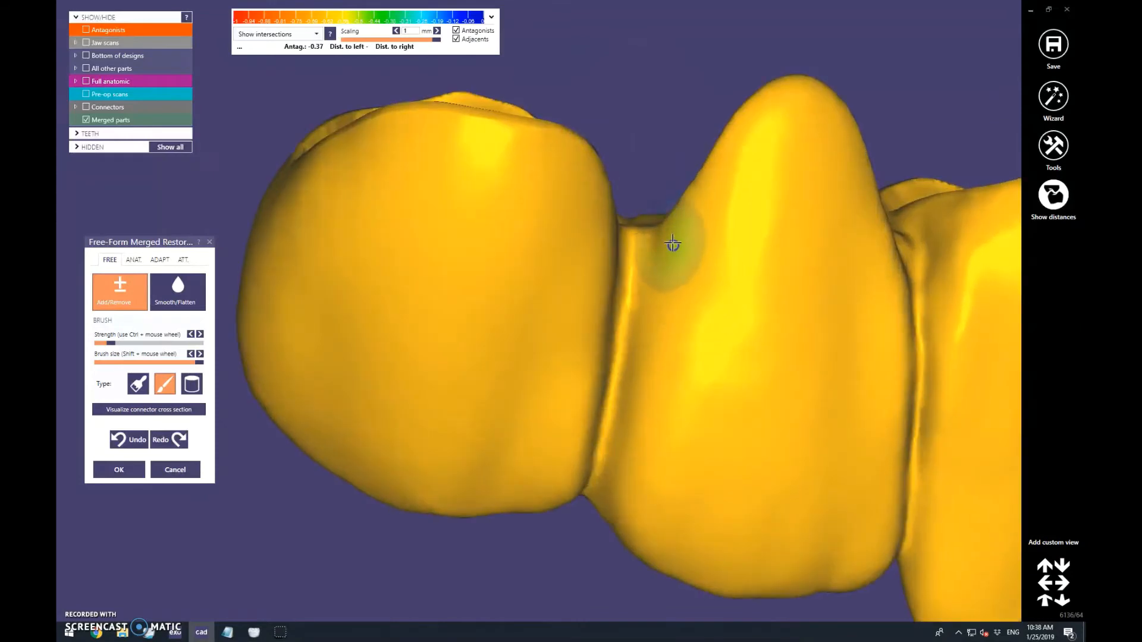
left_click_drag(634, 330, 609, 454)
scroll(601, 411, "down", 8)
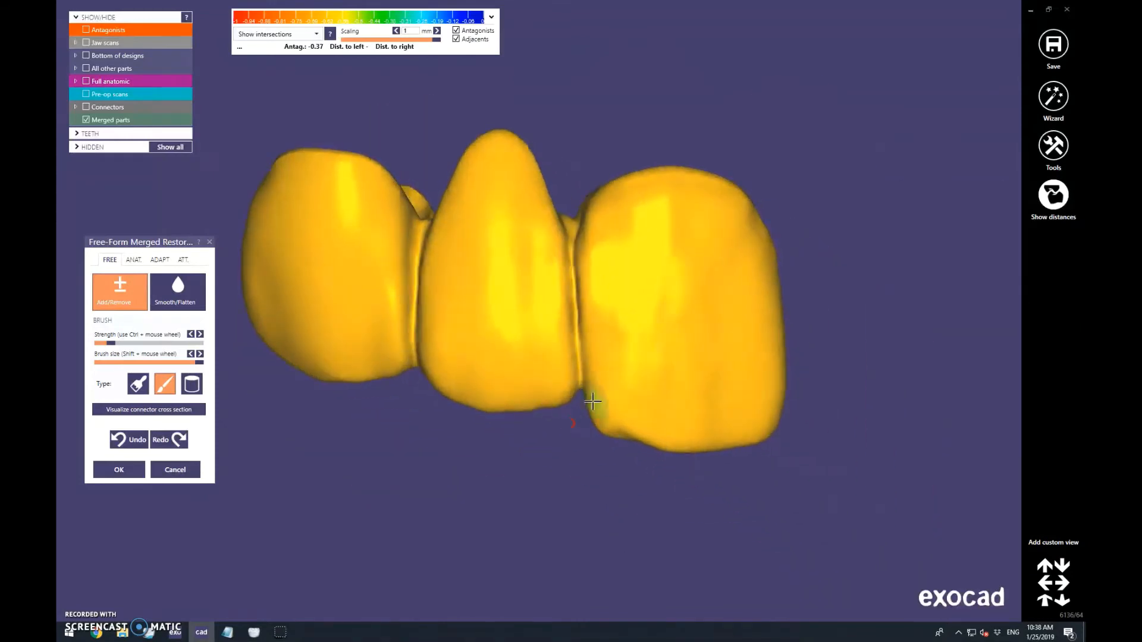
mouse_move(597, 398)
right_mouse_down()
mouse_move(620, 393)
mouse_move(498, 263)
mouse_move(554, 310)
right_mouse_up()
scroll(555, 310, "down", 2, "shift")
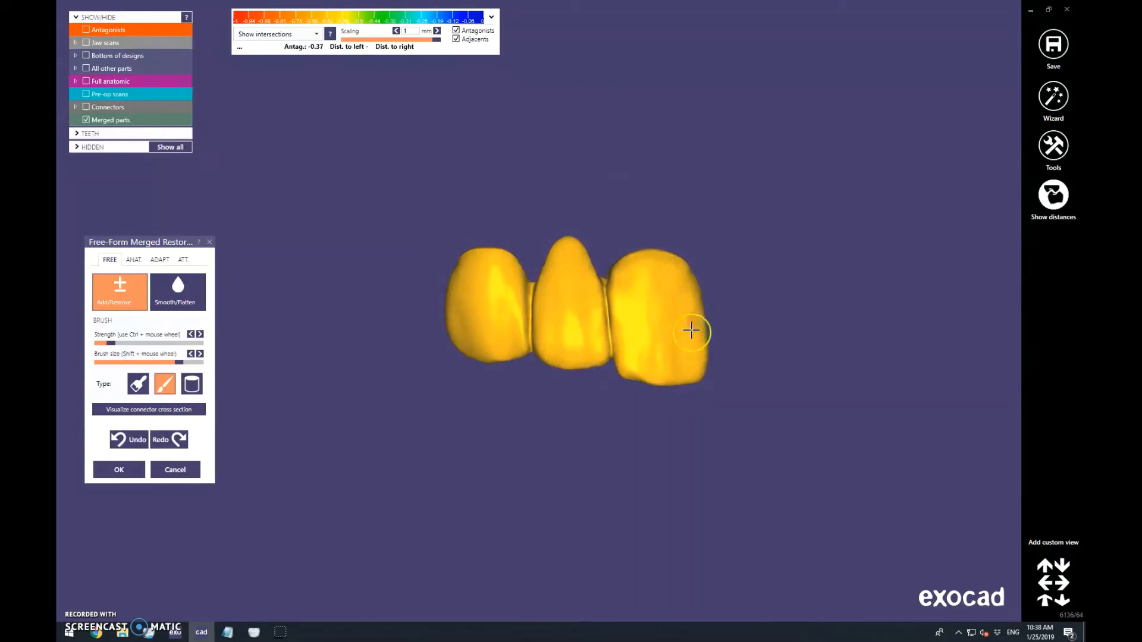
Show the jaw scans and reshape the facial neck of pontic 12 with a stronger narrow brush
left_click(86, 43)
scroll(548, 297, "down", 5)
right_click_drag(597, 333, 568, 318)
scroll(567, 319, "up", 8)
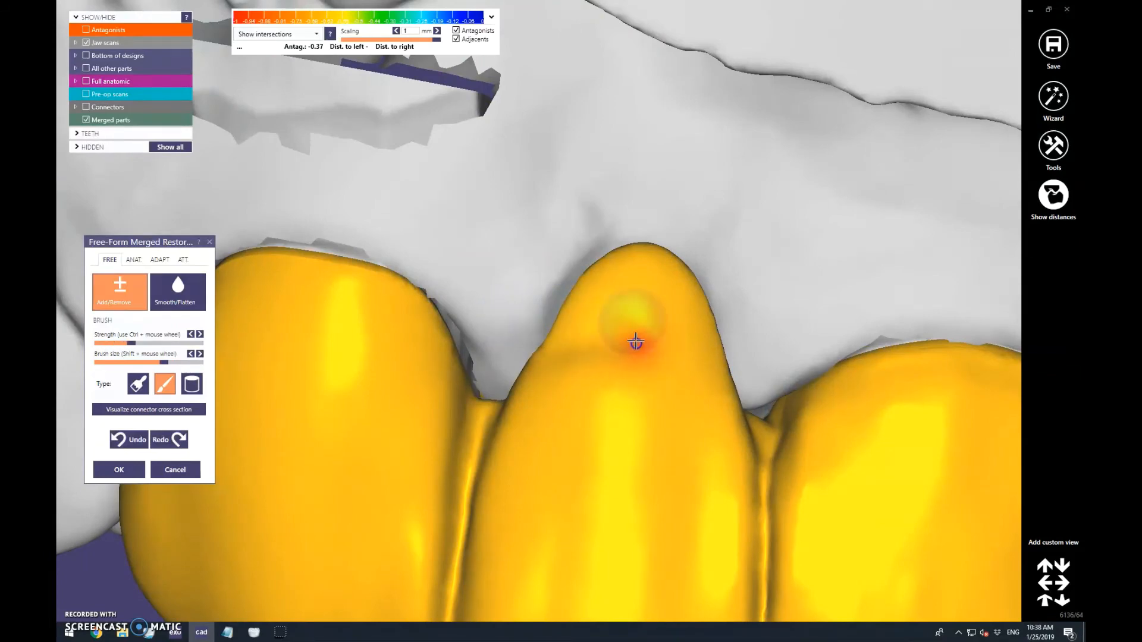
mouse_move(636, 342)
left_mouse_down()
mouse_move(721, 388)
mouse_move(575, 361)
left_mouse_up()
scroll(663, 355, "down", 6)
Switch to Smooth/Flatten for the facial neck of pontic 12 and turn the bridge to view that area
right_click_drag(663, 351, 637, 312)
left_click(163, 286)
right_click_drag(443, 277, 529, 269)
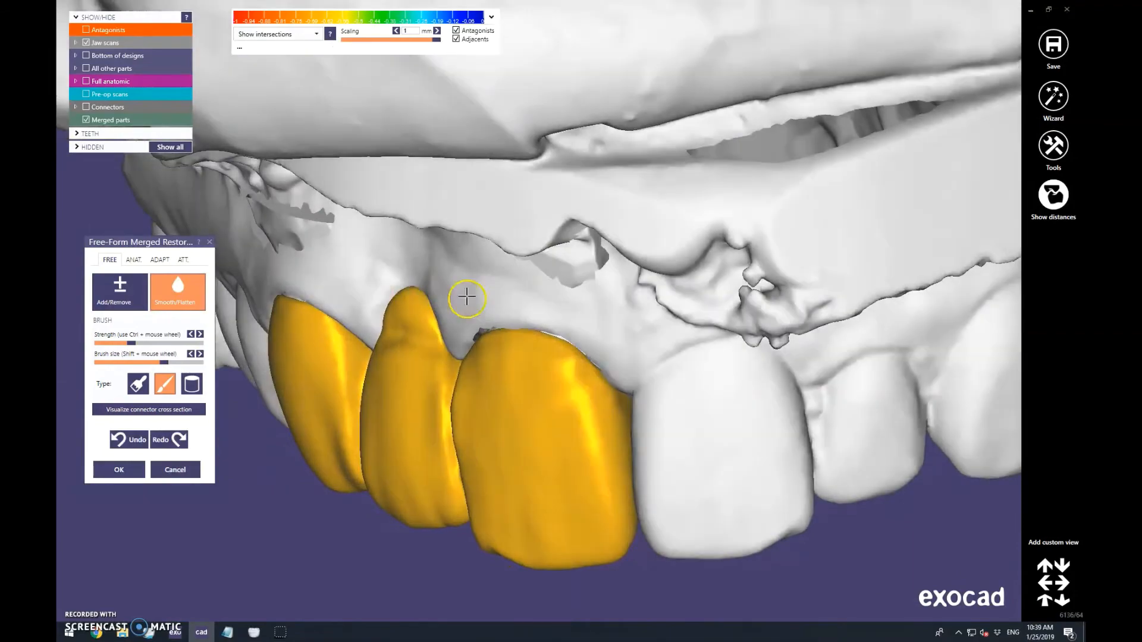
right_click_drag(467, 296, 524, 294)
scroll(523, 295, "up", 5)
Define the cervical line across pontic 12's facial neck using Add/Remove with the wide brush type and a smaller size
left_click(122, 293)
mouse_move(164, 362)
left_mouse_down()
mouse_move(124, 362)
mouse_move(111, 344)
left_mouse_up()
left_click(138, 383)
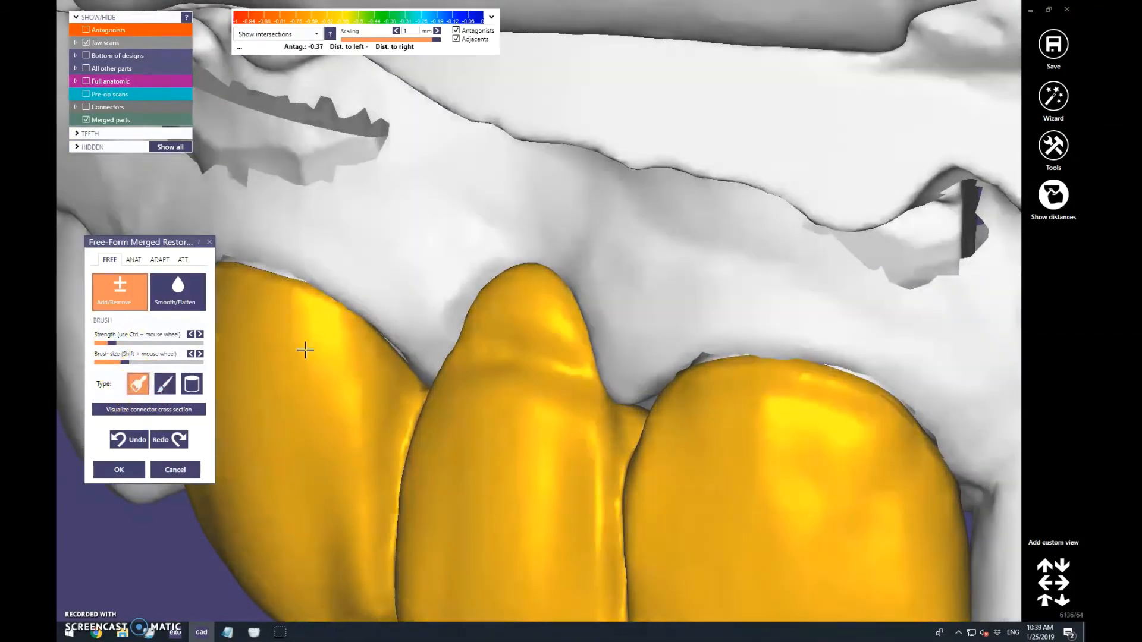
left_click_drag(476, 355, 538, 344)
scroll(714, 229, "down", 8)
Reduce the brush size and refine crown 11's facial edge beside the 12–11 connector
mouse_move(714, 230)
right_mouse_down()
mouse_move(714, 207)
mouse_move(699, 280)
mouse_move(765, 255)
right_mouse_up()
scroll(684, 293, "up", 8)
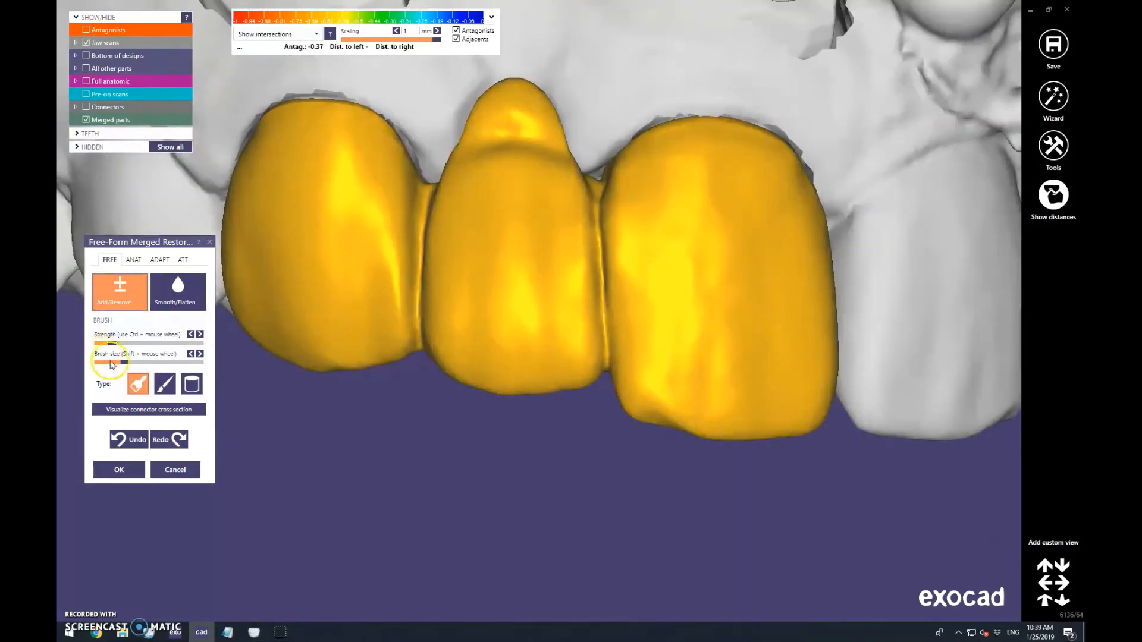
left_click_drag(112, 364, 112, 362)
left_click(624, 285)
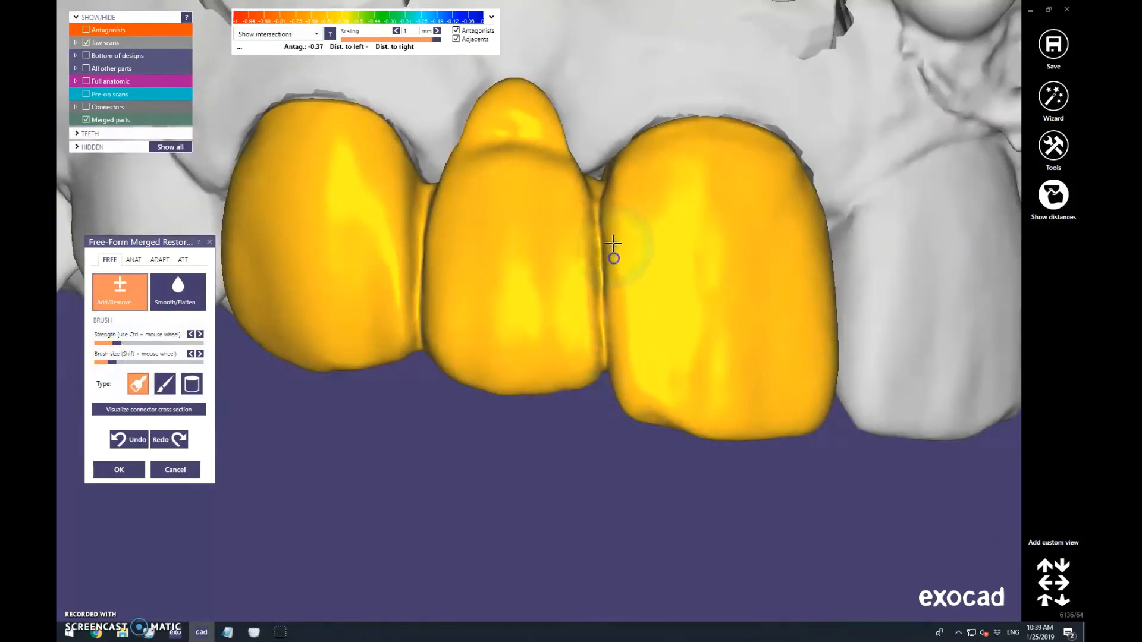
scroll(613, 244, "down", 6)
right_click_drag(772, 229, 740, 250)
scroll(739, 250, "up", 6)
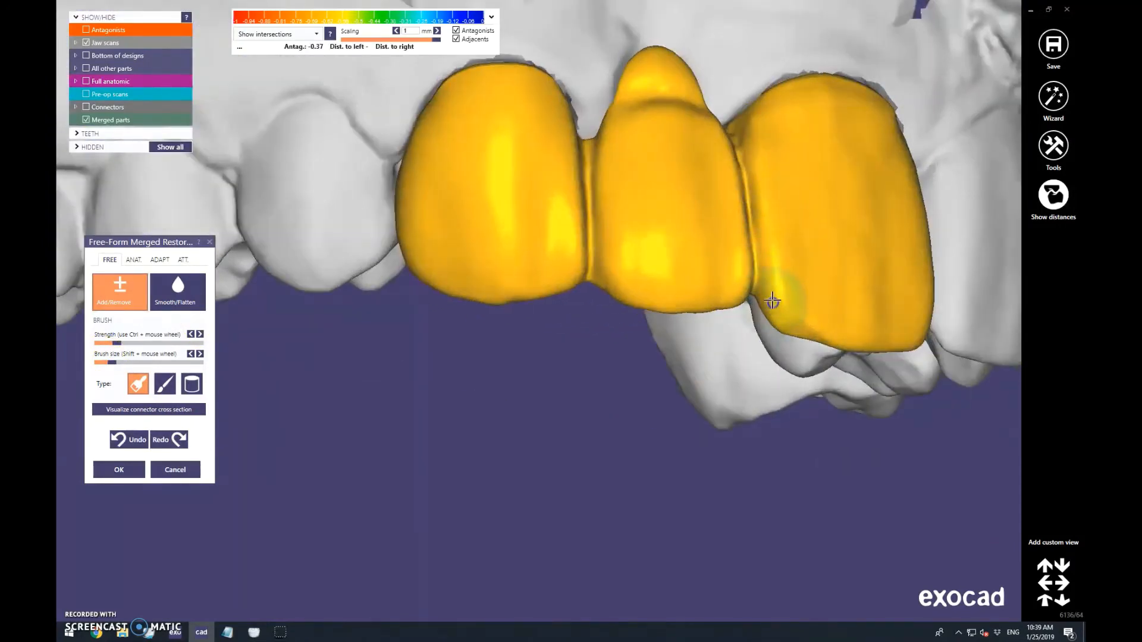
Smooth the facial surfaces around the connector between pontic 12 and crown 11 with Smooth/Flatten and a smaller brush
scroll(772, 180, "down", 6)
scroll(744, 280, "up", 6)
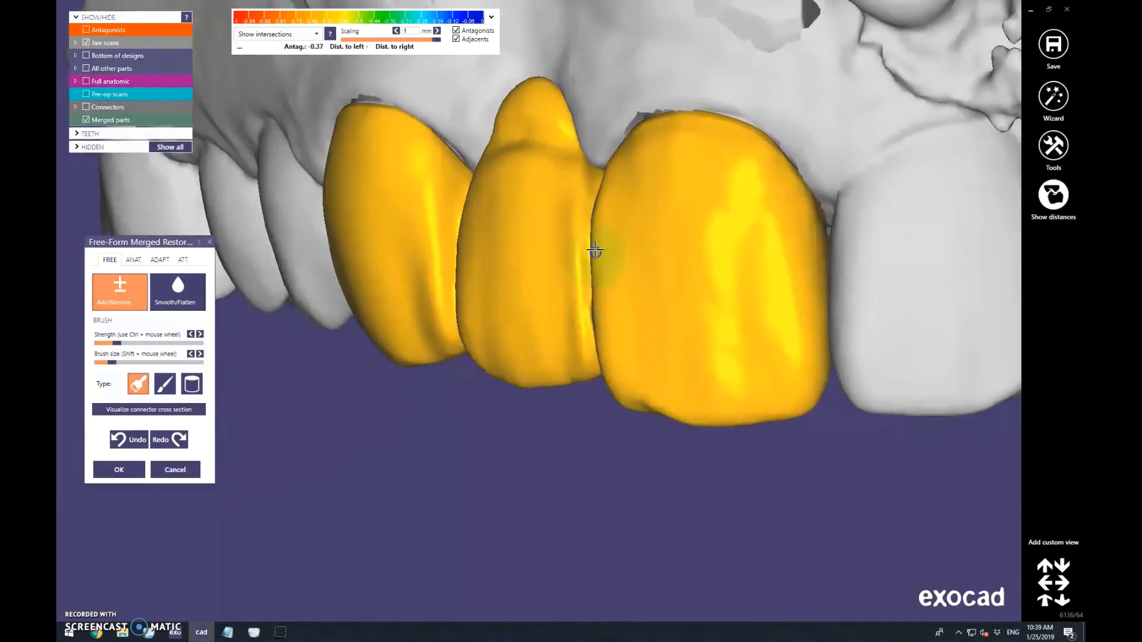
right_click_drag(595, 251, 668, 256)
scroll(668, 255, "down", 2)
left_click(178, 293)
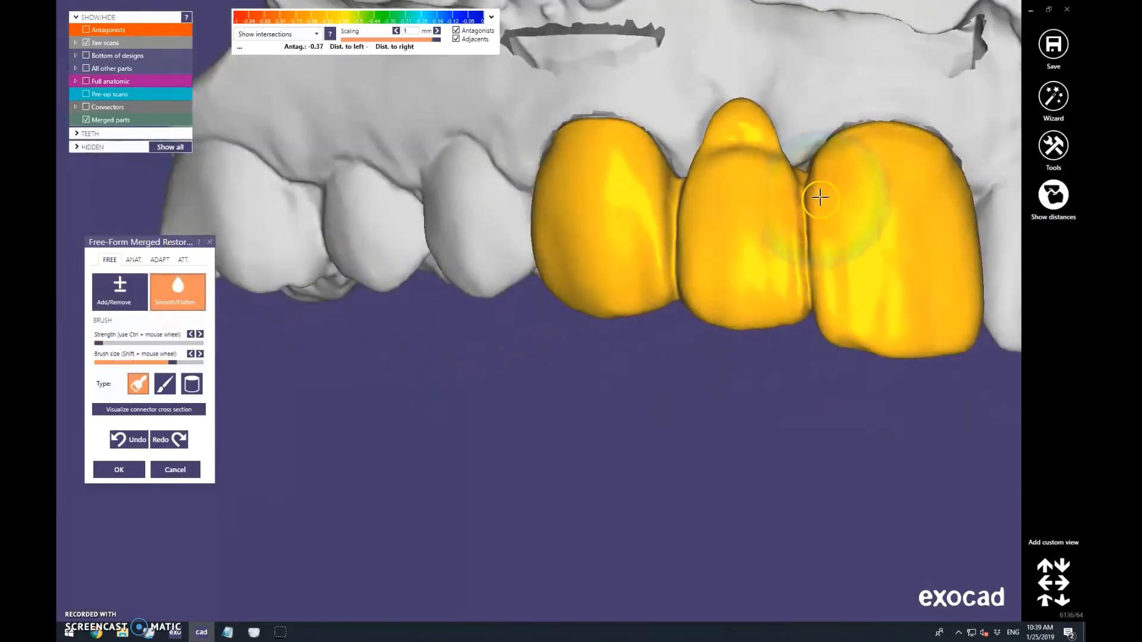
scroll(811, 344, "down", 6)
right_click_drag(811, 344, 629, 258)
scroll(502, 291, "up", 3)
scroll(444, 273, "up", 5)
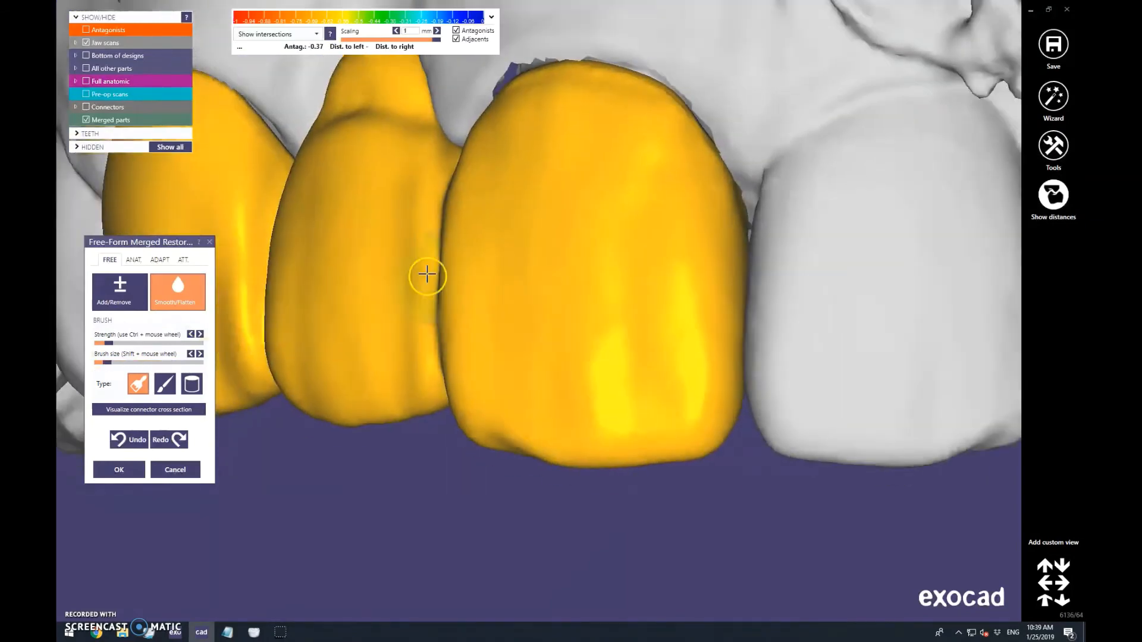
Refine the facial embrasure between pontic 12 and crown 11 using Add/Remove with the narrow brush type, high strength and minimal size
scroll(427, 274, "down", 1)
mouse_move(427, 274)
right_mouse_down()
mouse_move(655, 319)
mouse_move(678, 339)
right_mouse_up()
left_click(120, 293)
left_click(182, 343)
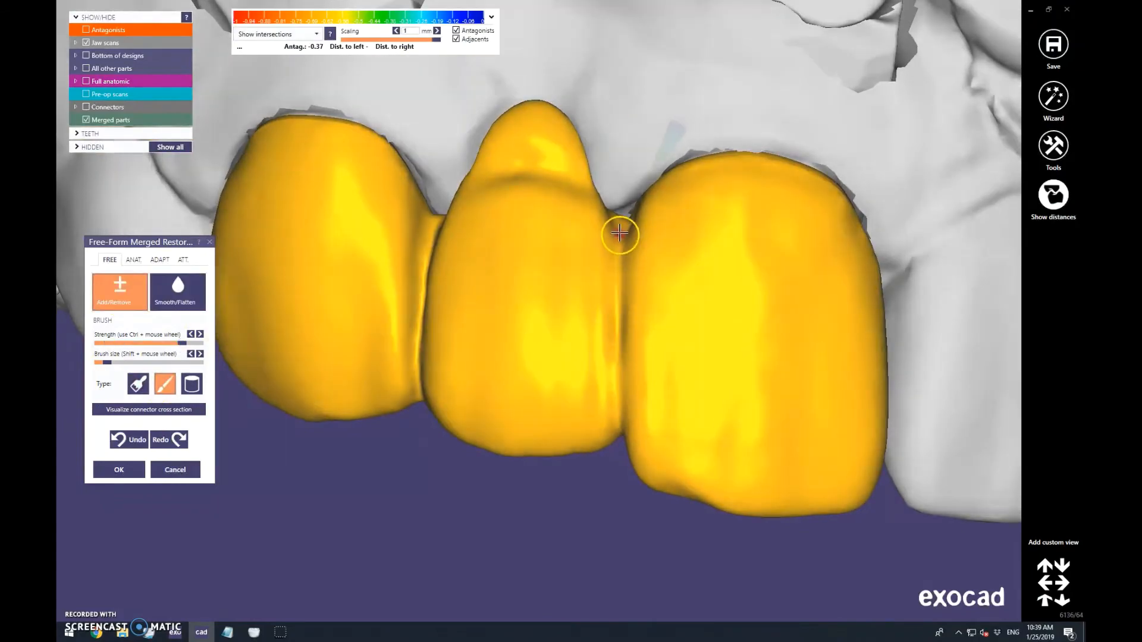
scroll(553, 519, "down", 4)
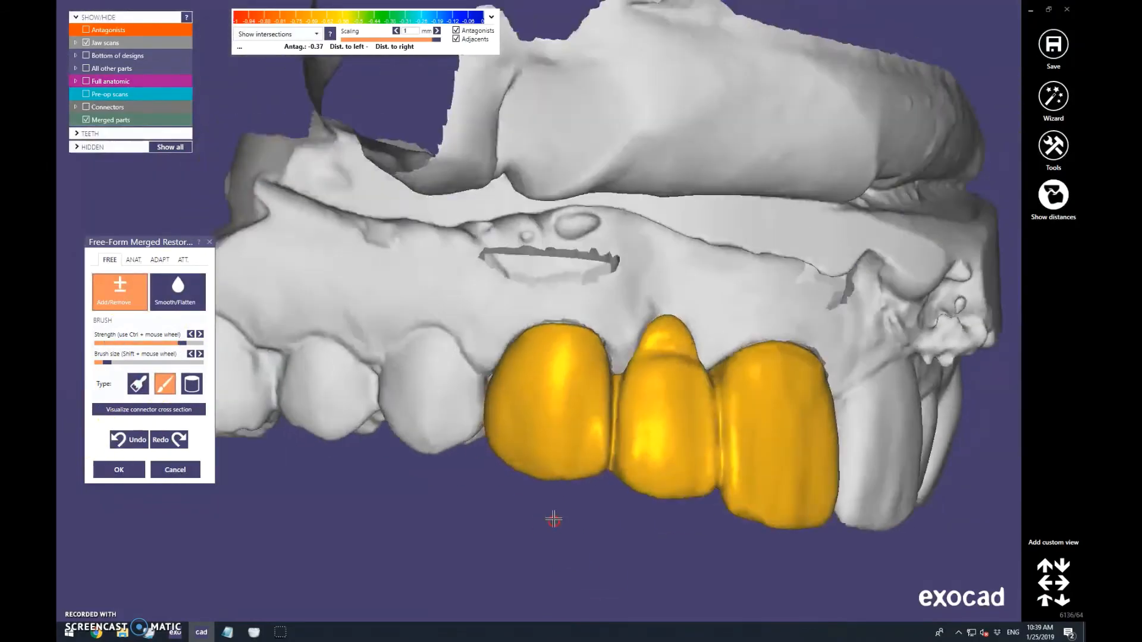
right_click_drag(554, 520, 629, 358)
scroll(629, 358, "up", 5)
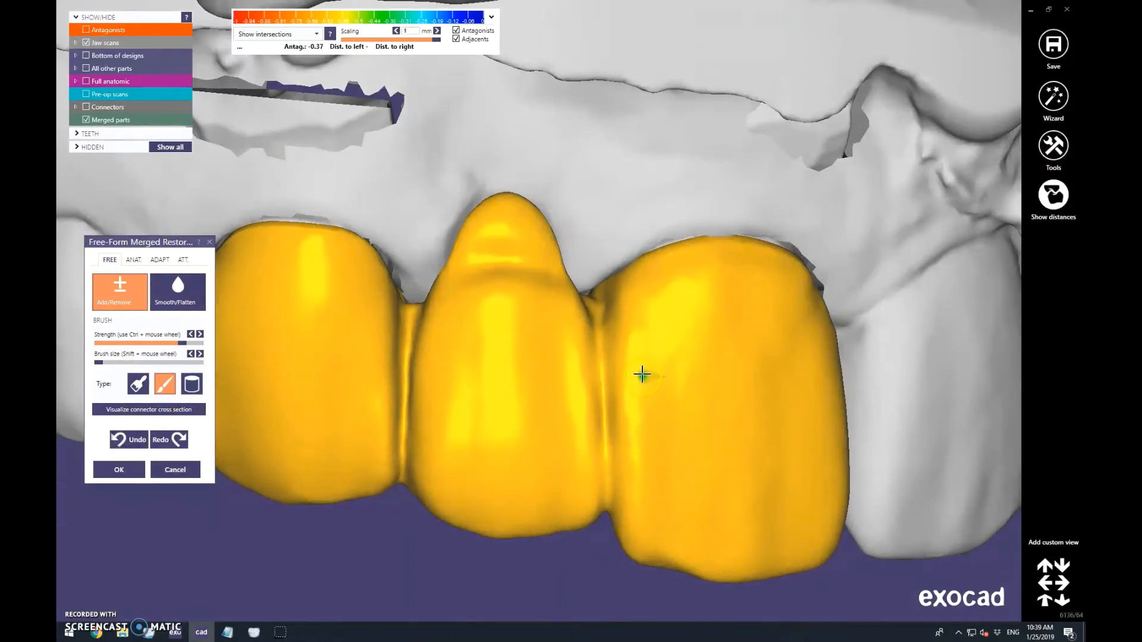
mouse_move(642, 375)
right_mouse_down()
mouse_move(622, 400)
mouse_move(572, 304)
right_mouse_up()
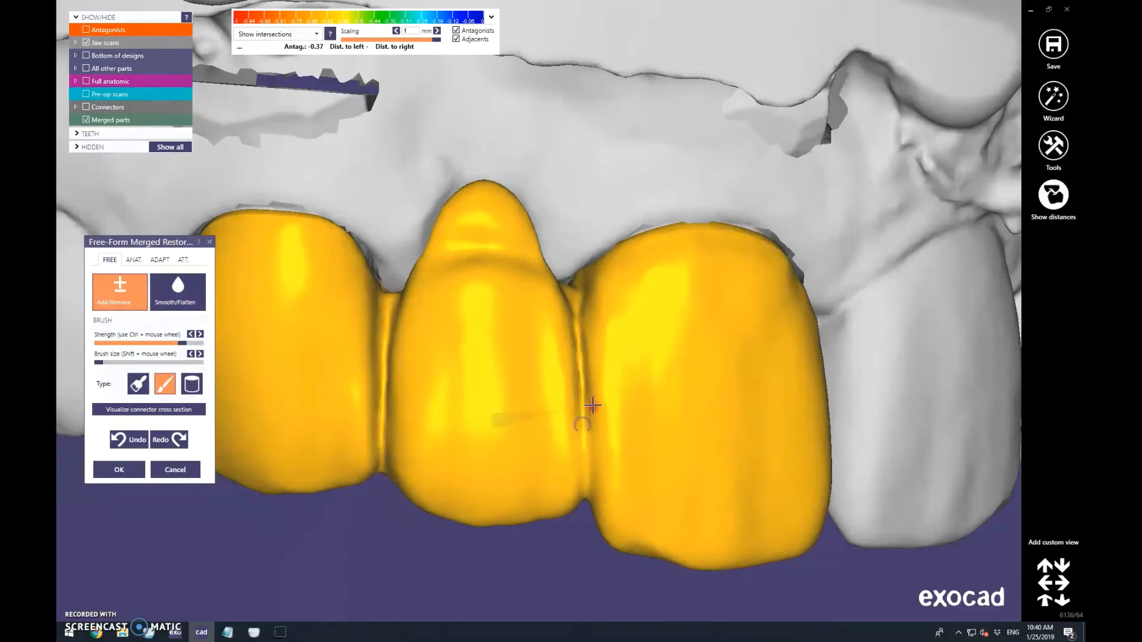
left_click_drag(584, 464, 584, 510)
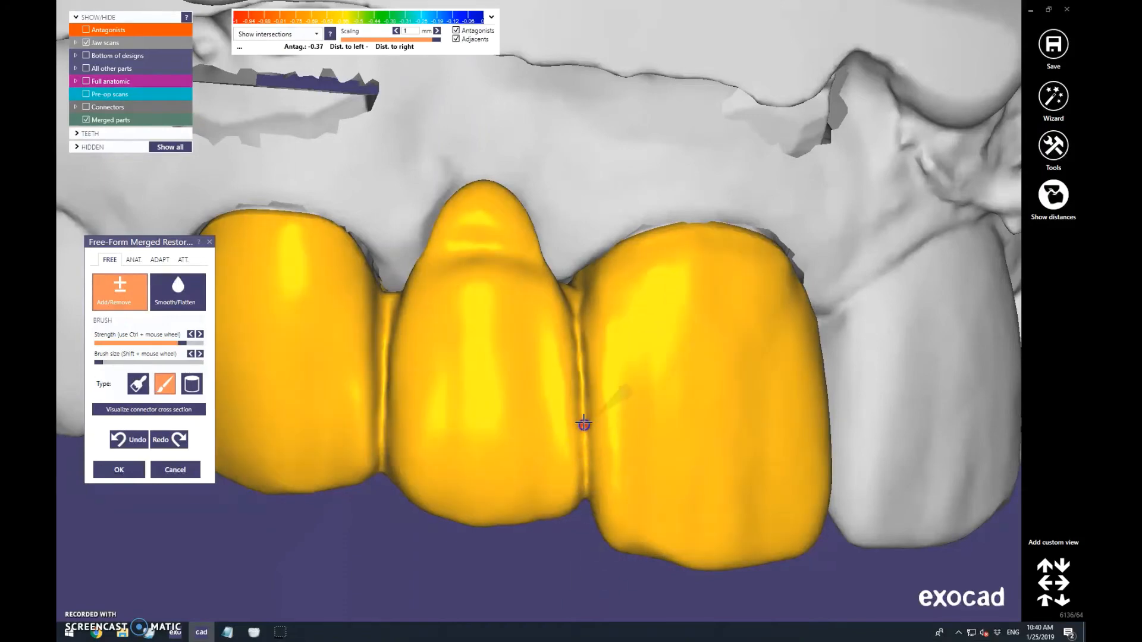
Finish free-forming the merged bridge with a final front view and decline saving the modifications to file
scroll(786, 280, "down", 5)
right_click_drag(785, 280, 602, 309)
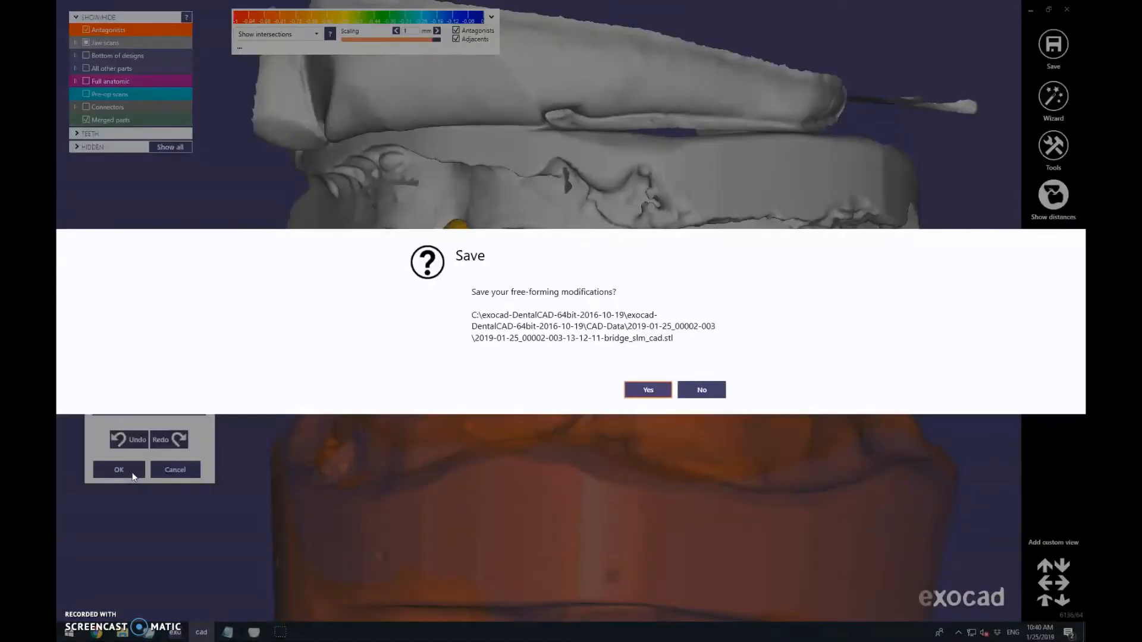
left_click(687, 396)
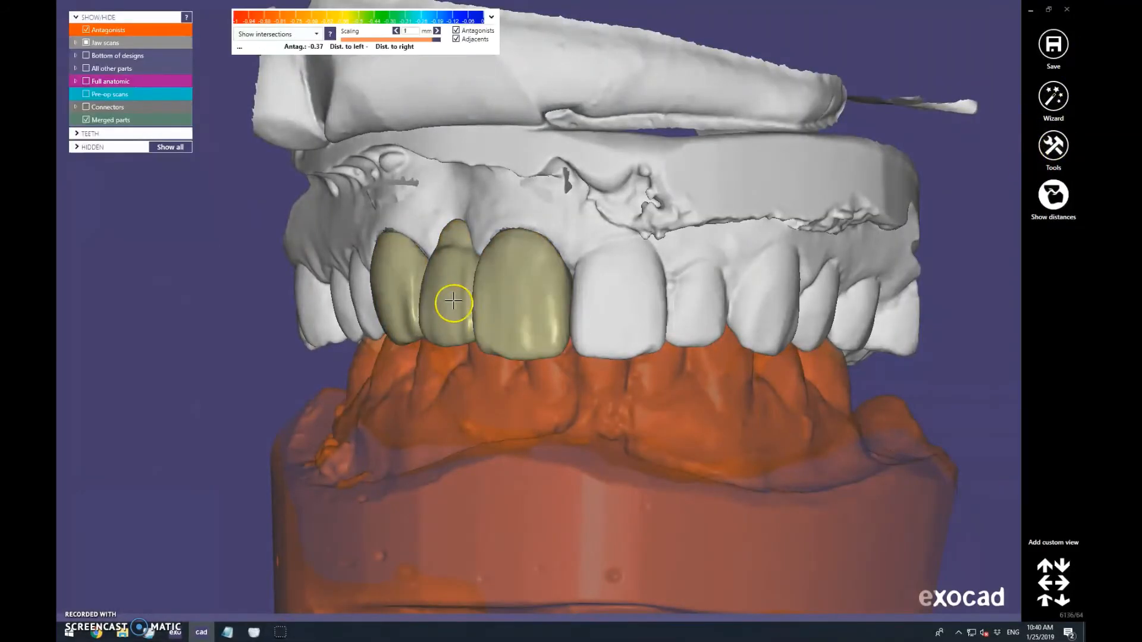
right_click(556, 301)
left_click(637, 186)
left_click(160, 581)
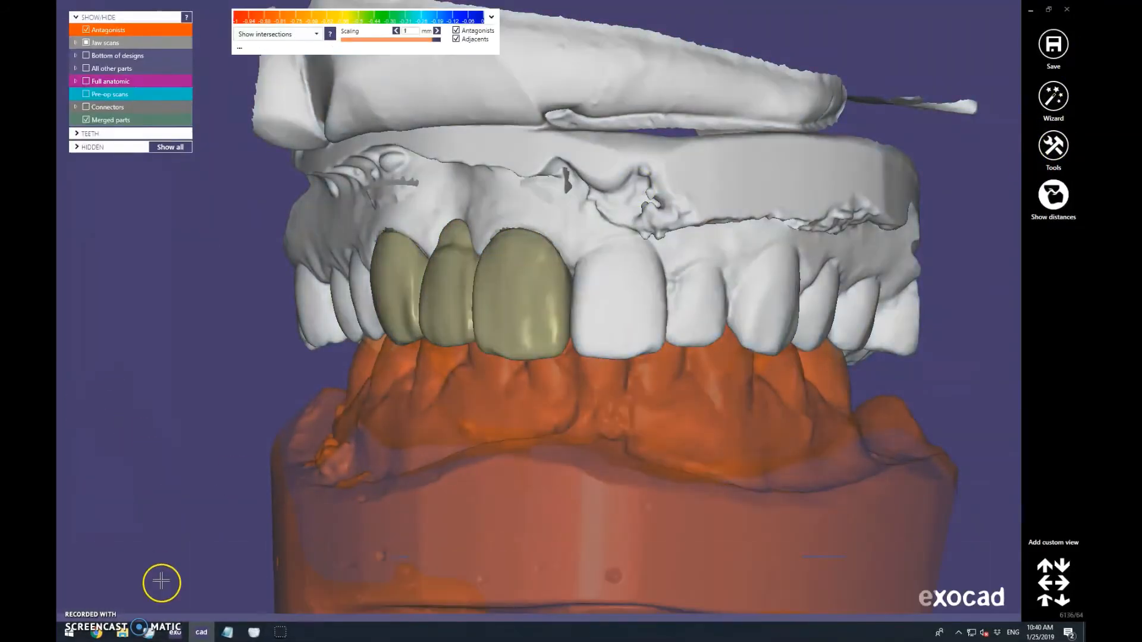
Switch to Notepad and add the line "nOW WE CAN ALSO MAKE COPING/FRAMEWORK!!" to the notes
right_click_drag(376, 471, 398, 464)
left_click(228, 631)
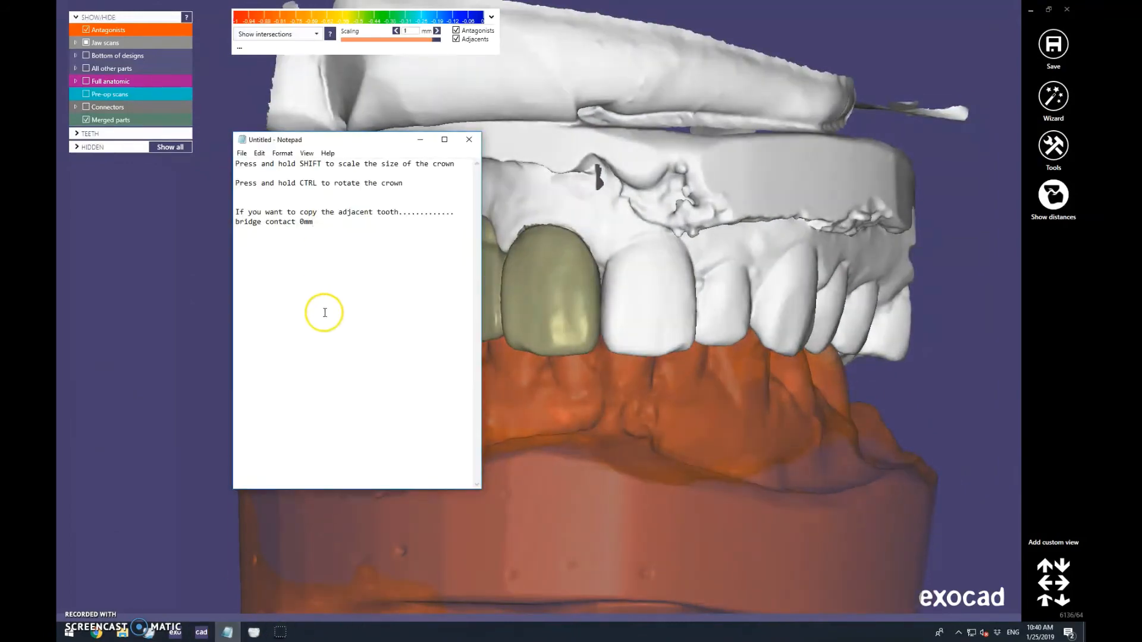
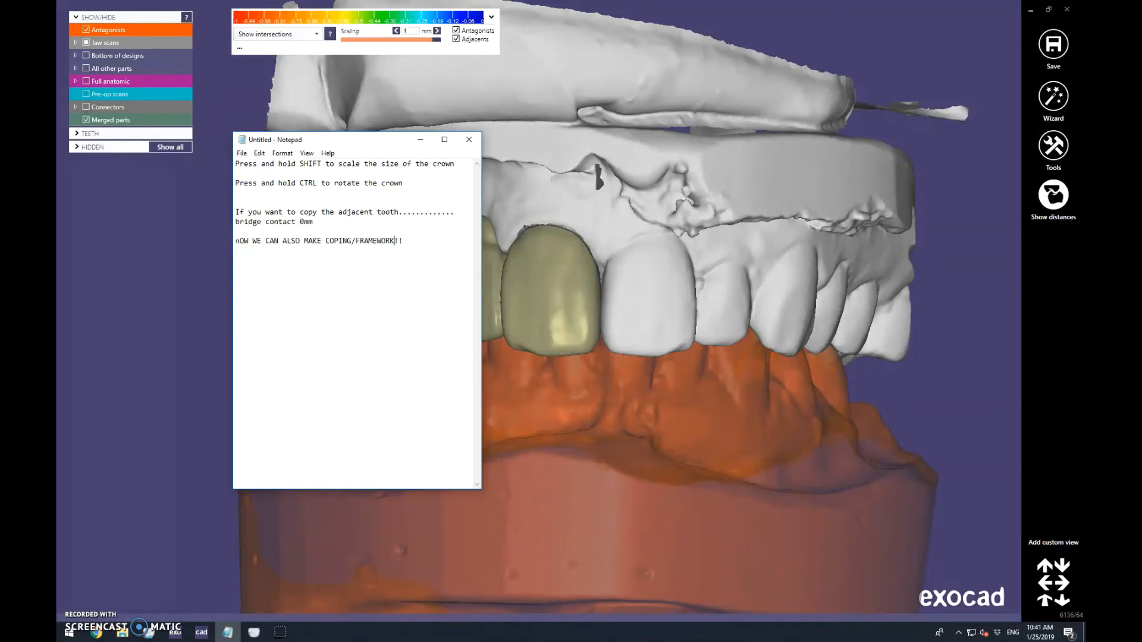
left_click(421, 139)
Discard the merged bridge and return to the separate full anatomic teeth and connectors
left_click(620, 189)
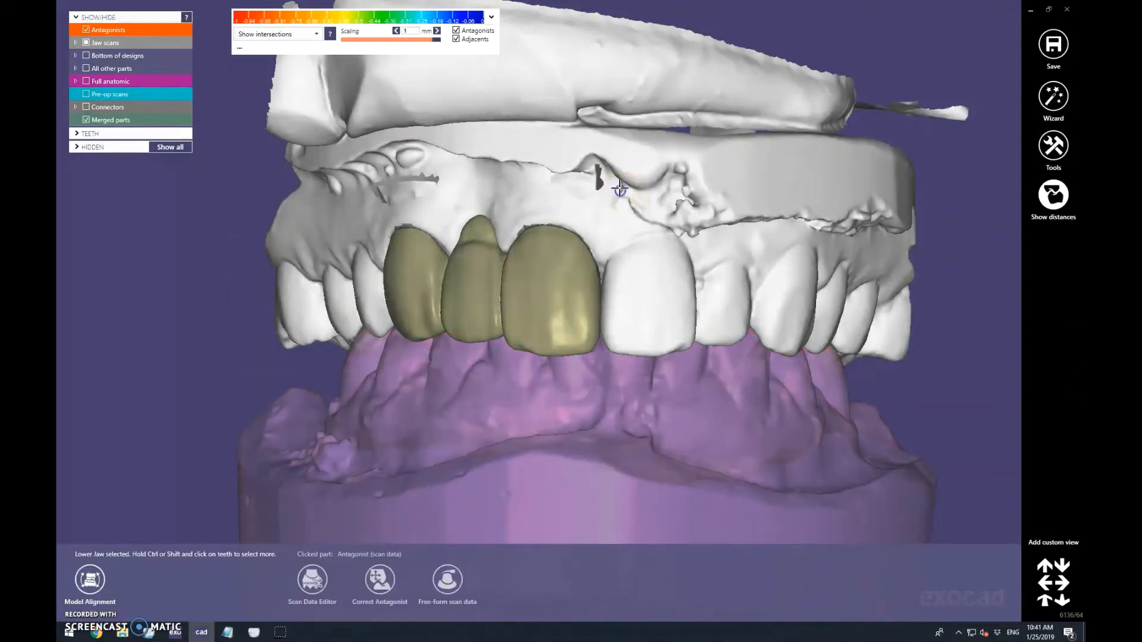
right_click(620, 189)
left_click(668, 299)
left_click(138, 440)
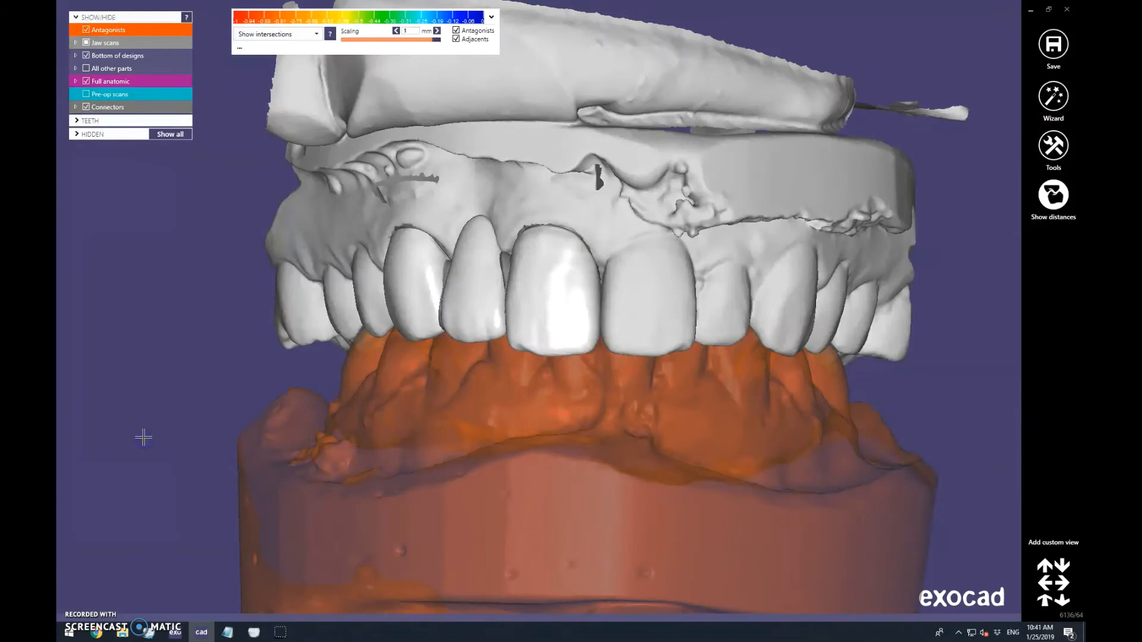
Change the reconstruction type of teeth 13, 12 and 11 to Reduced
left_click(548, 269)
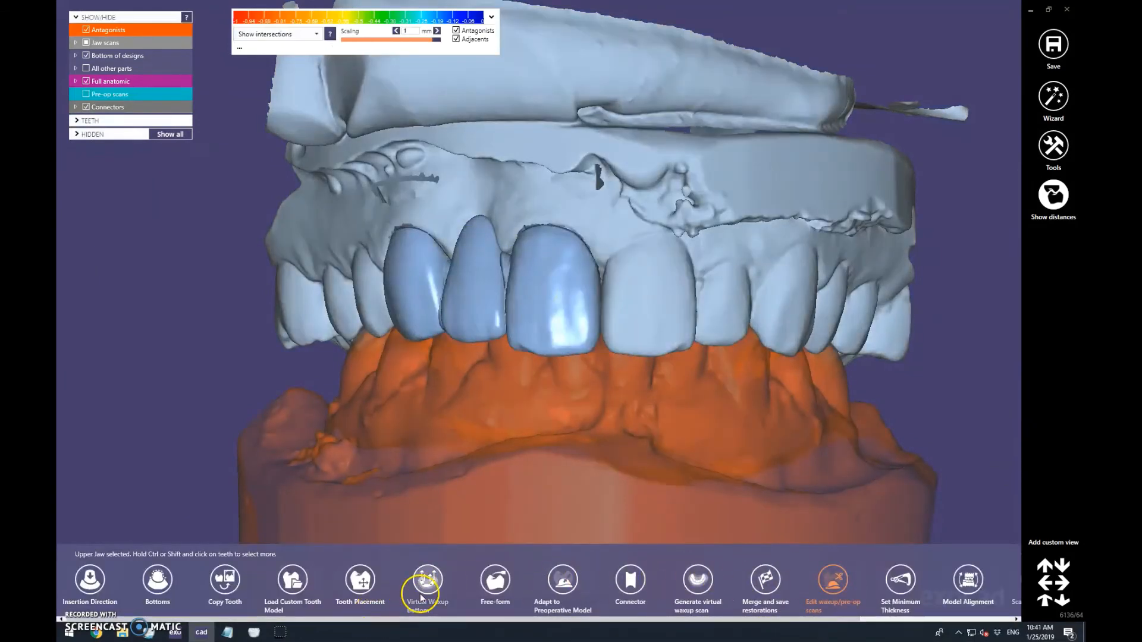
left_click(1053, 146)
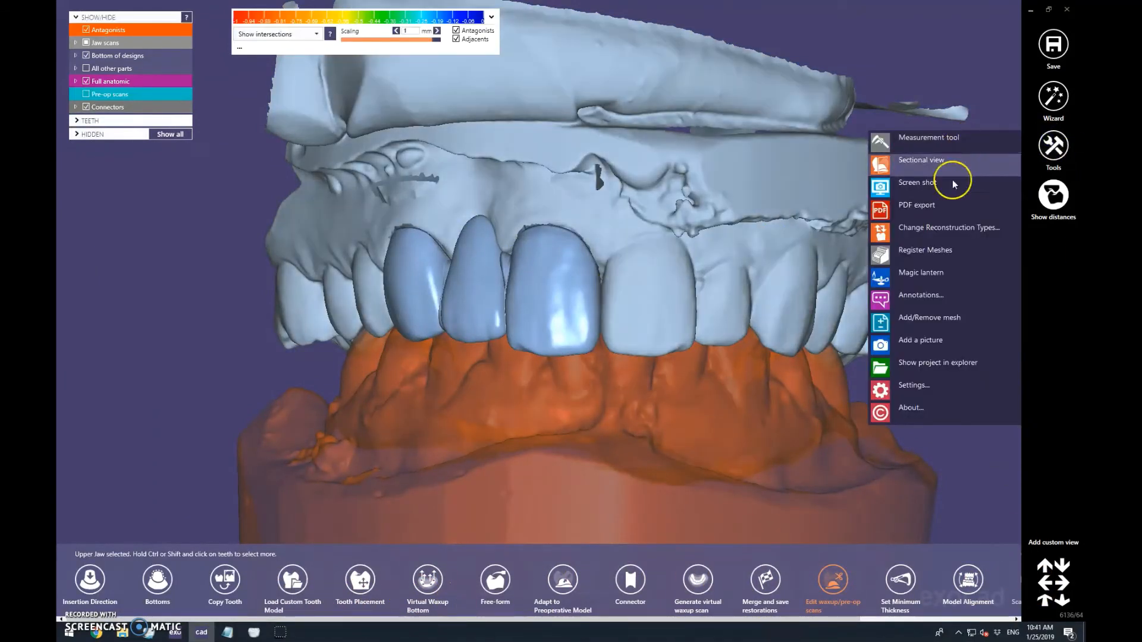
left_click(949, 227)
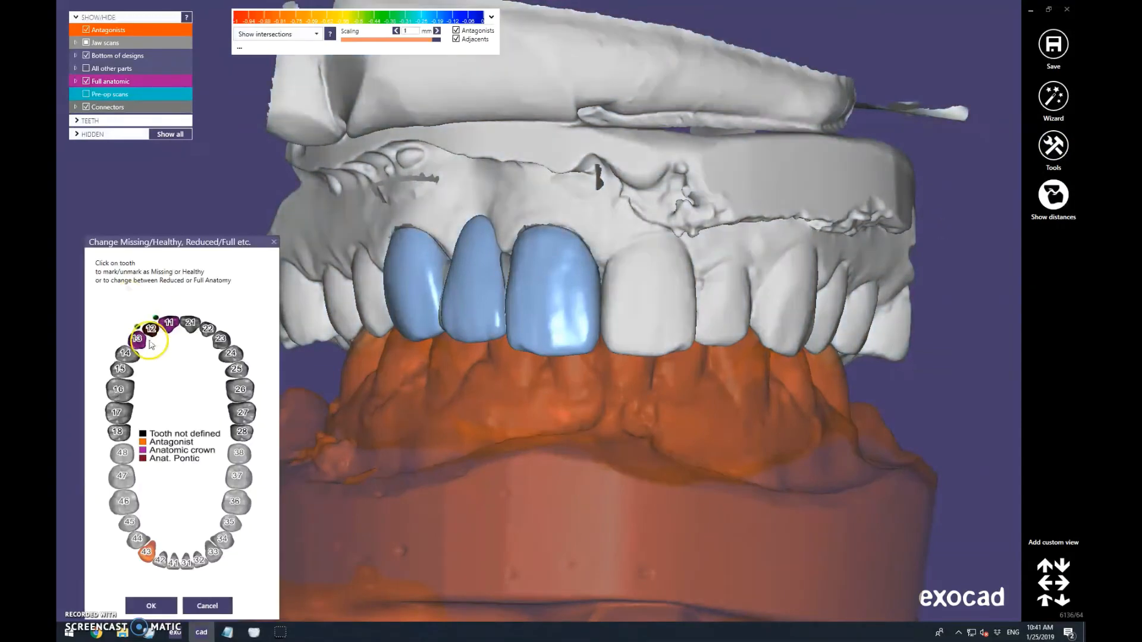
left_click(150, 341)
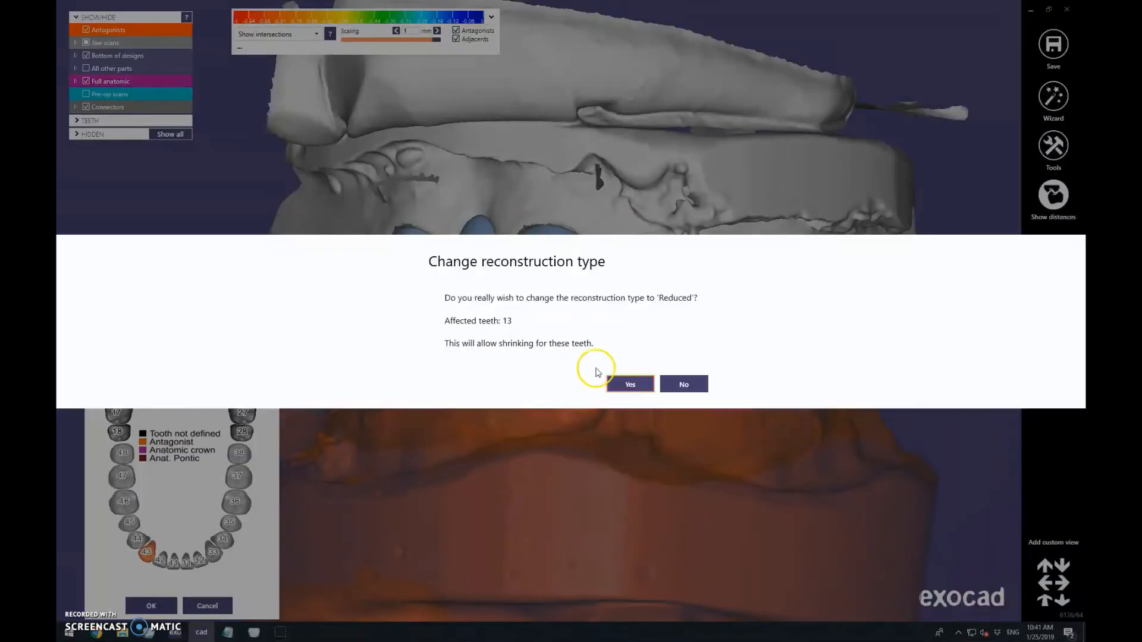
left_click(631, 387)
left_click(158, 328)
left_click(635, 384)
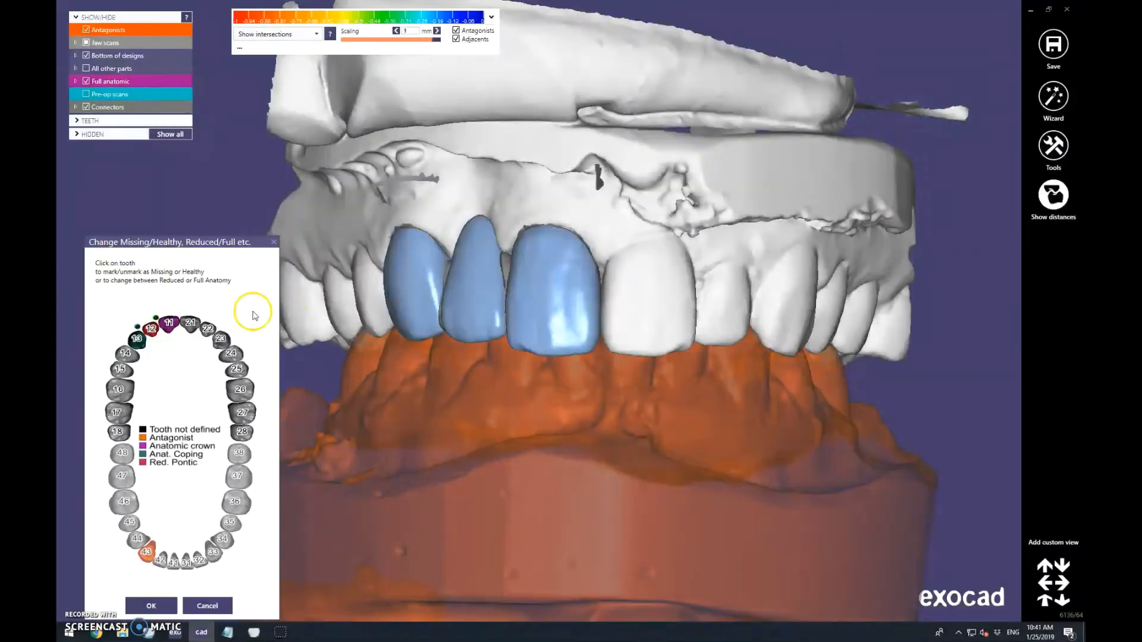
left_click(172, 323)
left_click(649, 382)
left_click(151, 605)
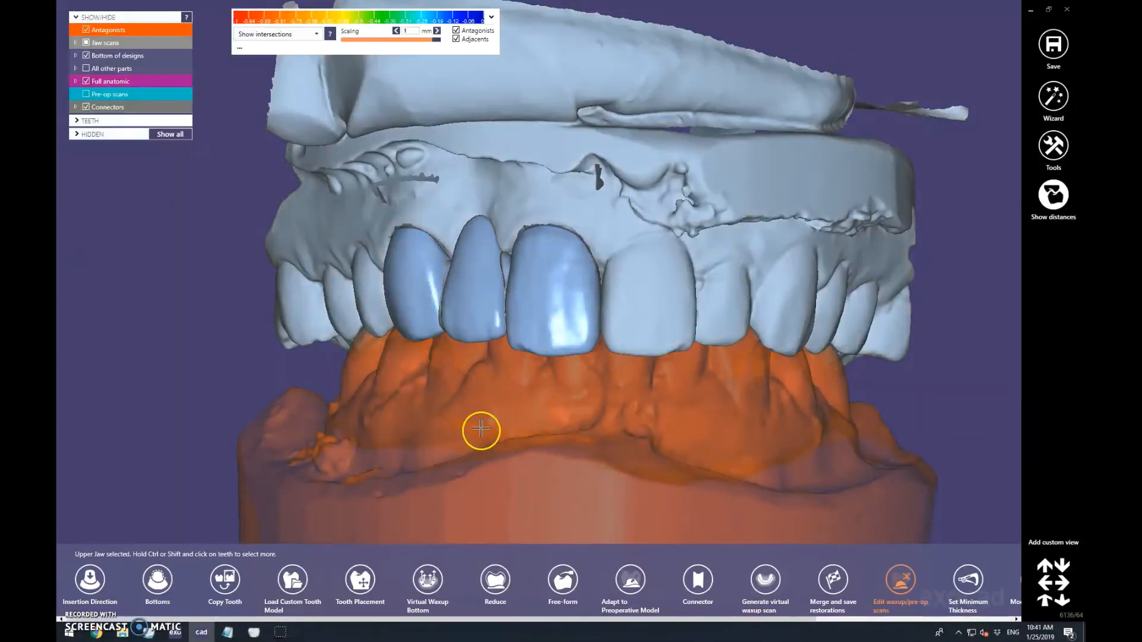
Hide the antagonists and jaw scans, and go through the Connector tool for the three bridge units
right_click_drag(486, 420, 483, 268)
left_click(86, 30)
left_click(87, 43)
left_click(698, 580)
left_click(172, 451)
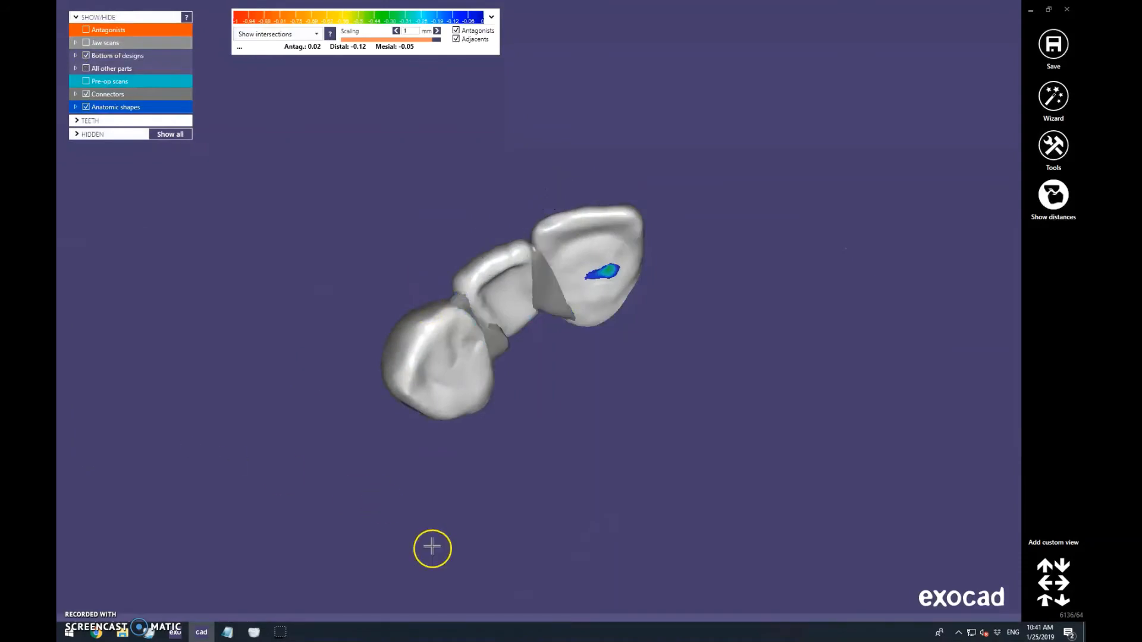
Start reducing the bridge with the jaw scans shown, and mark crown 13's lingual surface as excluded from shrinking
left_click(495, 577)
scroll(465, 303, "up", 3)
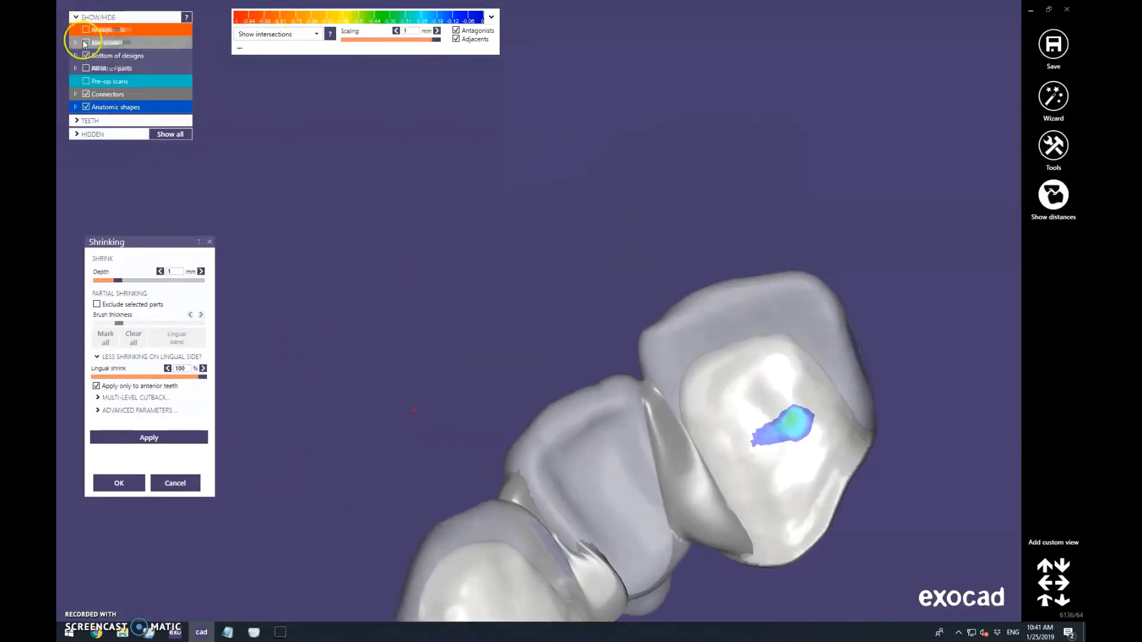
left_click(86, 43)
left_click(140, 308)
scroll(403, 434, "up", 2)
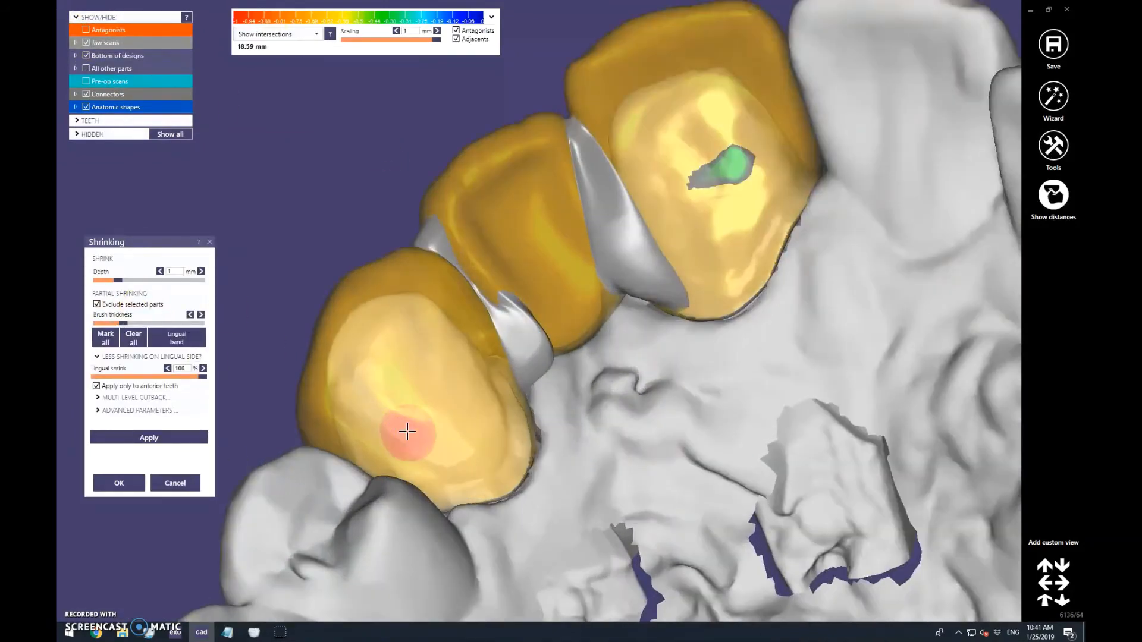
mouse_move(393, 334)
left_mouse_down()
mouse_move(387, 392)
mouse_move(459, 311)
mouse_move(486, 469)
left_mouse_up()
scroll(484, 467, "down", 2)
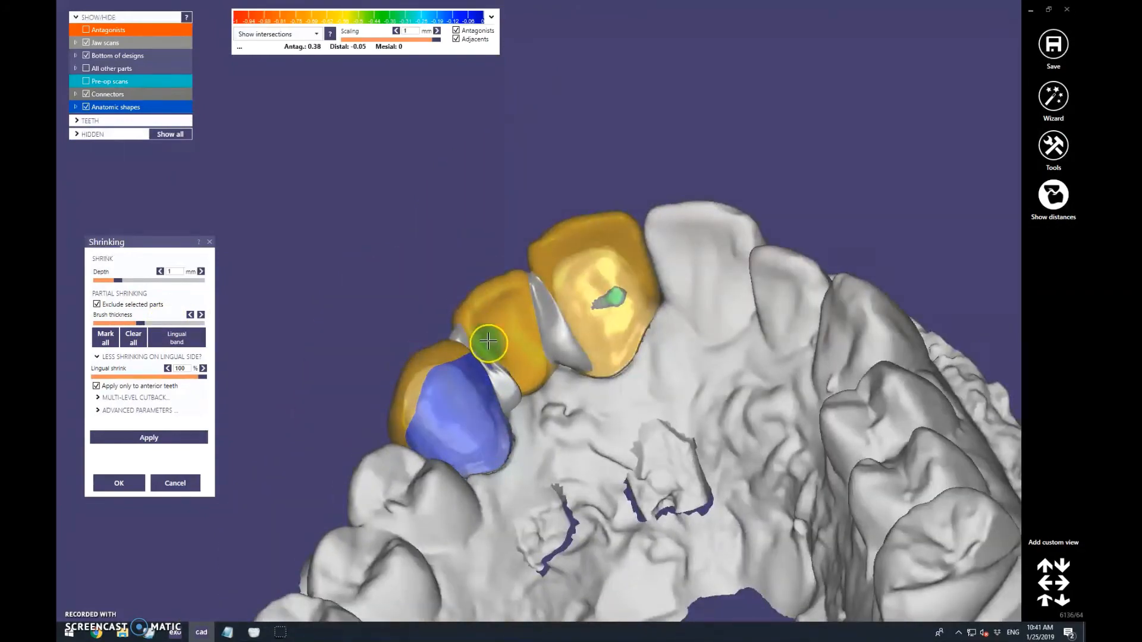
Hide the connectors and mark the lingual surfaces of pontic 12 and crown 11 as excluded from shrinking
left_click(87, 95)
scroll(441, 173, "down", 2)
right_click_drag(441, 173, 518, 222)
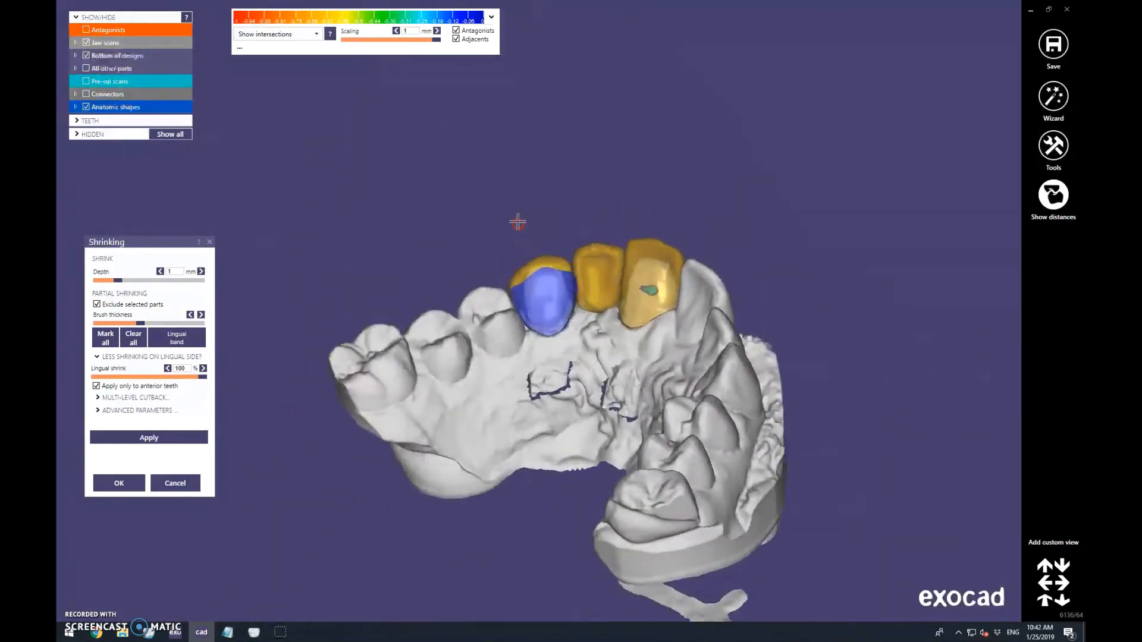
scroll(535, 250, "up", 4)
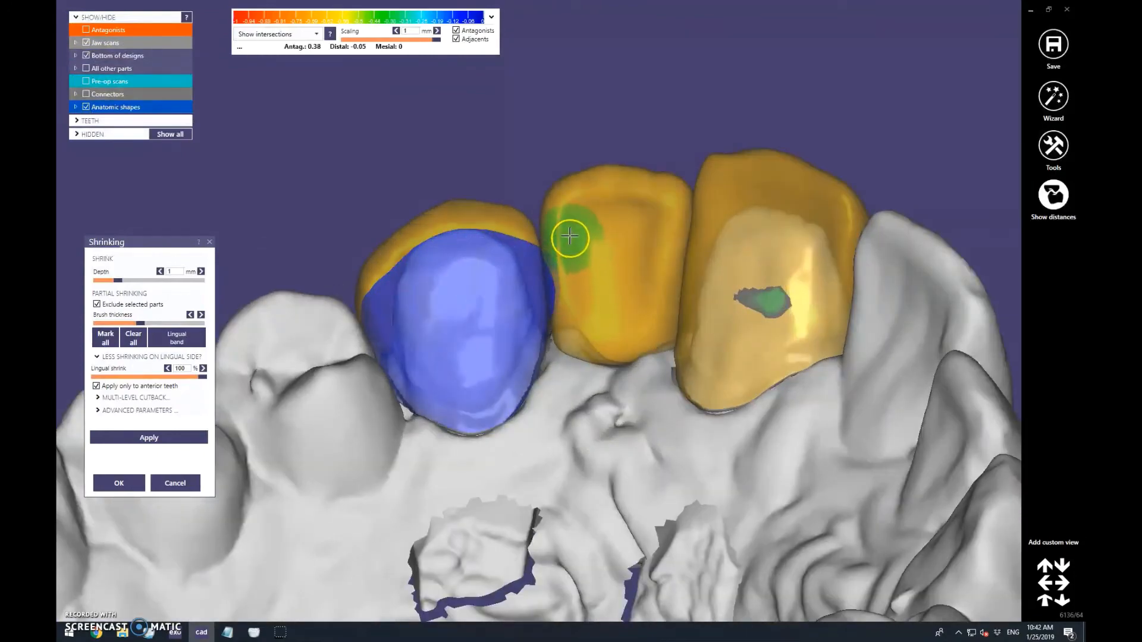
mouse_move(568, 238)
left_mouse_down()
mouse_move(634, 323)
mouse_move(620, 327)
left_mouse_up()
mouse_move(678, 308)
right_mouse_down()
mouse_move(571, 413)
mouse_move(458, 265)
right_mouse_up()
mouse_move(458, 266)
left_mouse_down()
mouse_move(552, 237)
mouse_move(467, 375)
mouse_move(548, 288)
mouse_move(449, 362)
mouse_move(592, 344)
left_mouse_up()
Hide the jaw scans and design bottoms, and leave only full crown 13 shown among the anatomic shapes
left_click(86, 42)
scroll(602, 304, "down", 5)
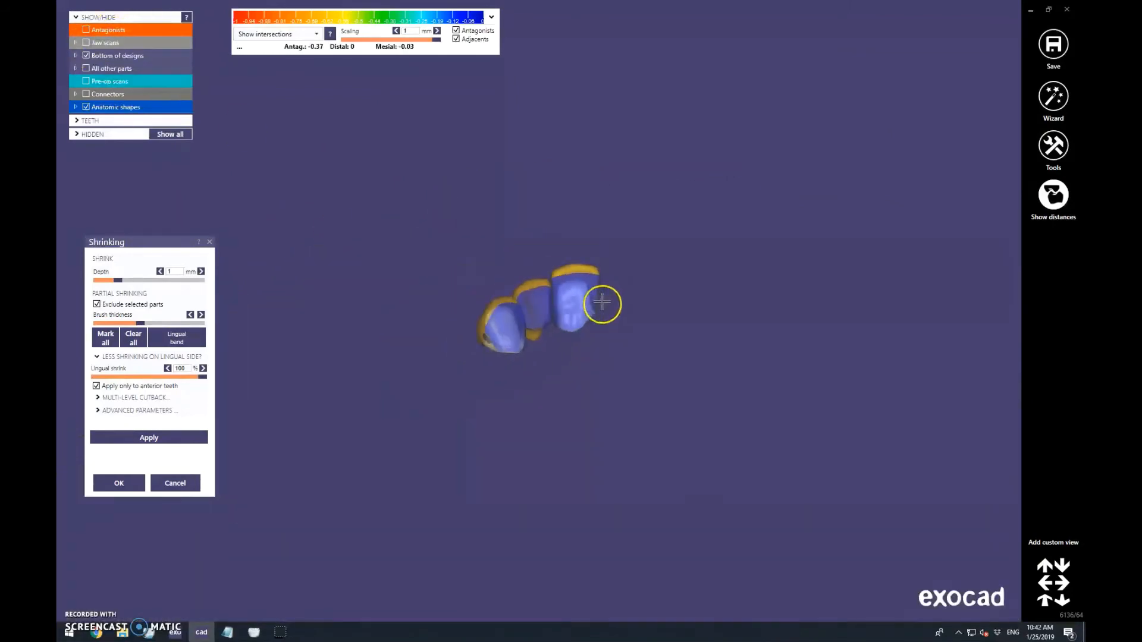
left_click(86, 55)
right_click_drag(553, 341, 546, 337)
scroll(547, 336, "up", 5)
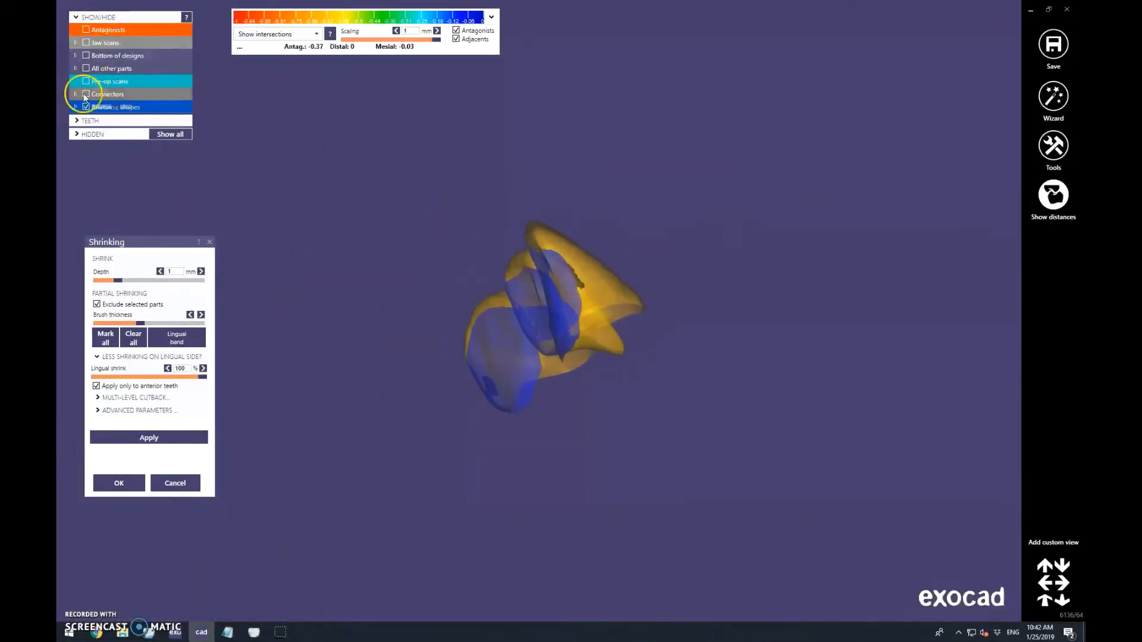
left_click(75, 107)
left_click(86, 107)
left_click(96, 120)
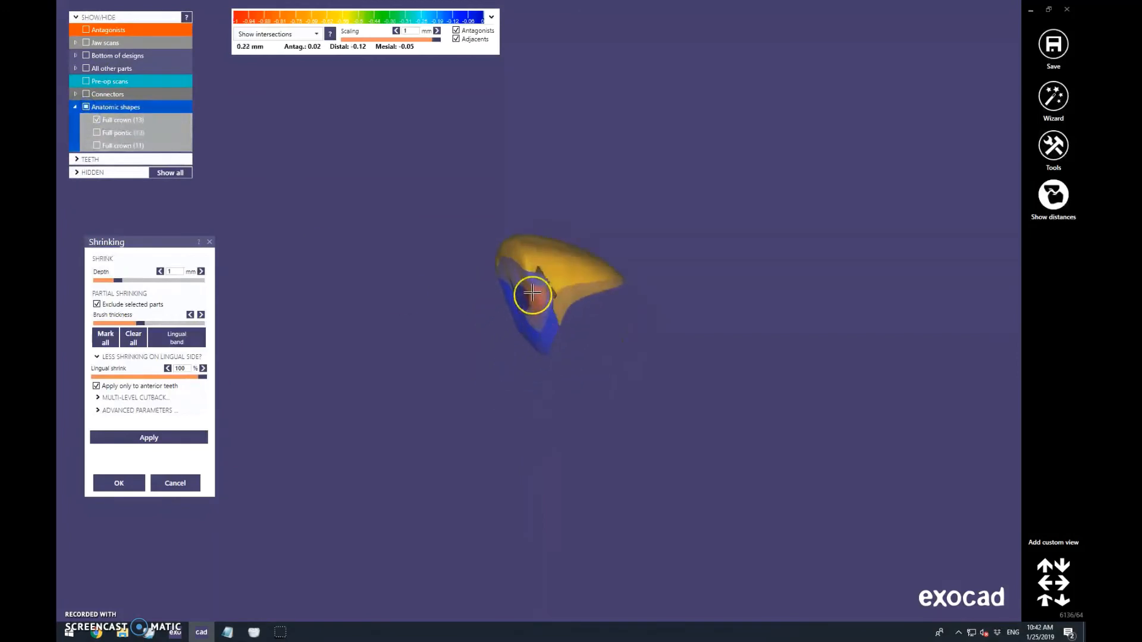
Switch to Notepad and add a line starting "press and hold shift to increse or decrease size of" to the notes
left_click(539, 292)
left_click(256, 633)
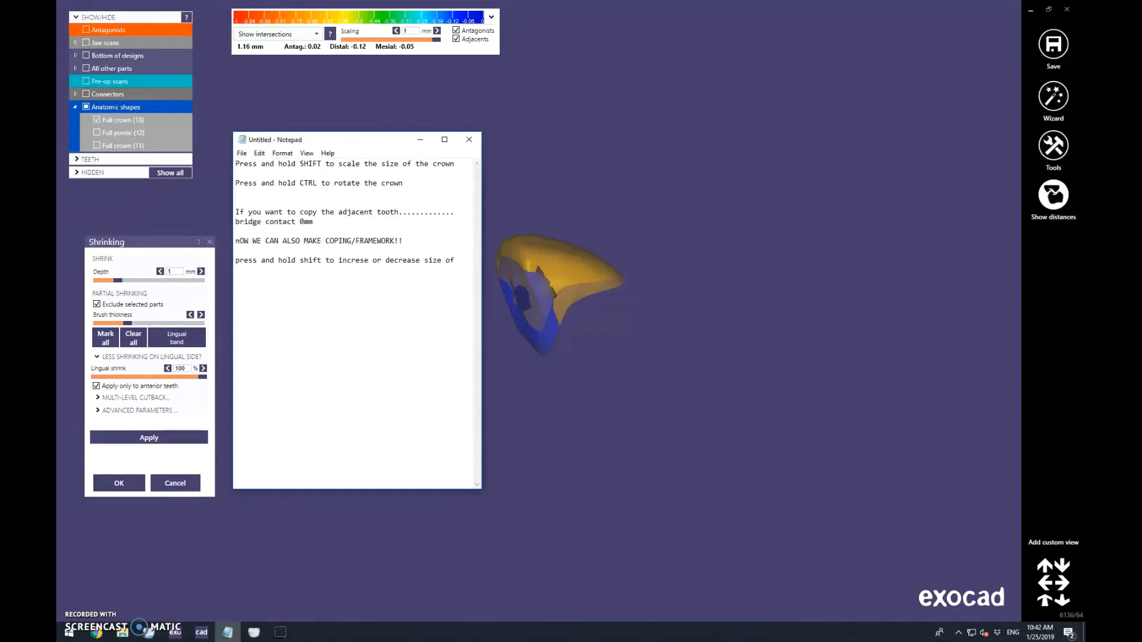
left_click(508, 390)
Extend the shrinking exclusion on crown 13 across its proximal surfaces beside the lingual marking
scroll(556, 327, "up", 5)
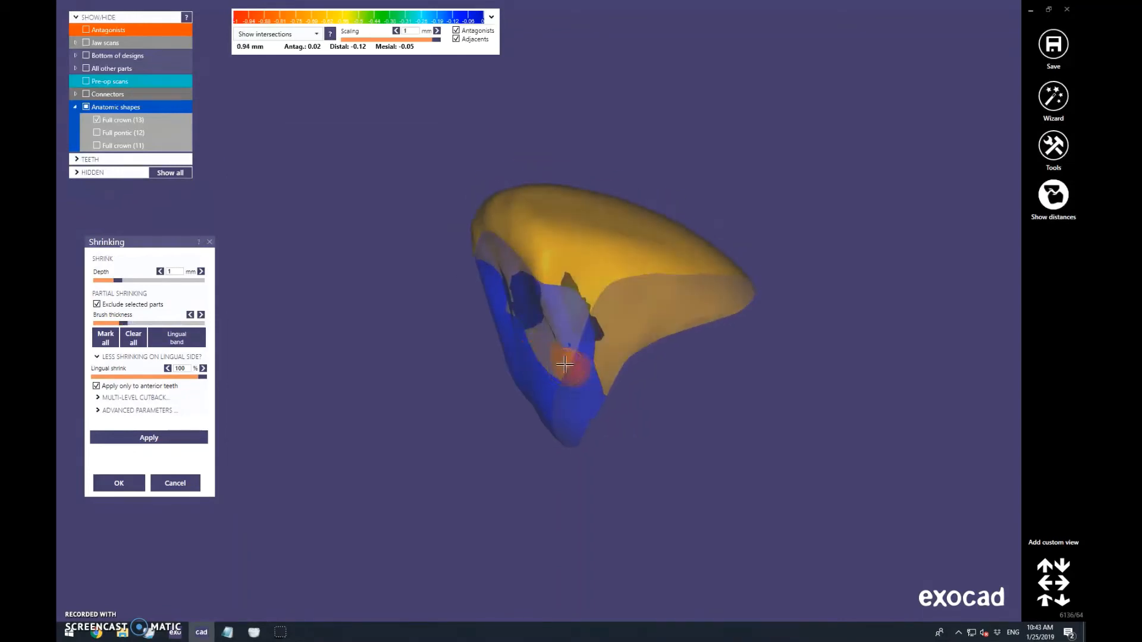
mouse_move(565, 364)
left_mouse_down()
mouse_move(576, 332)
mouse_move(633, 358)
left_mouse_up()
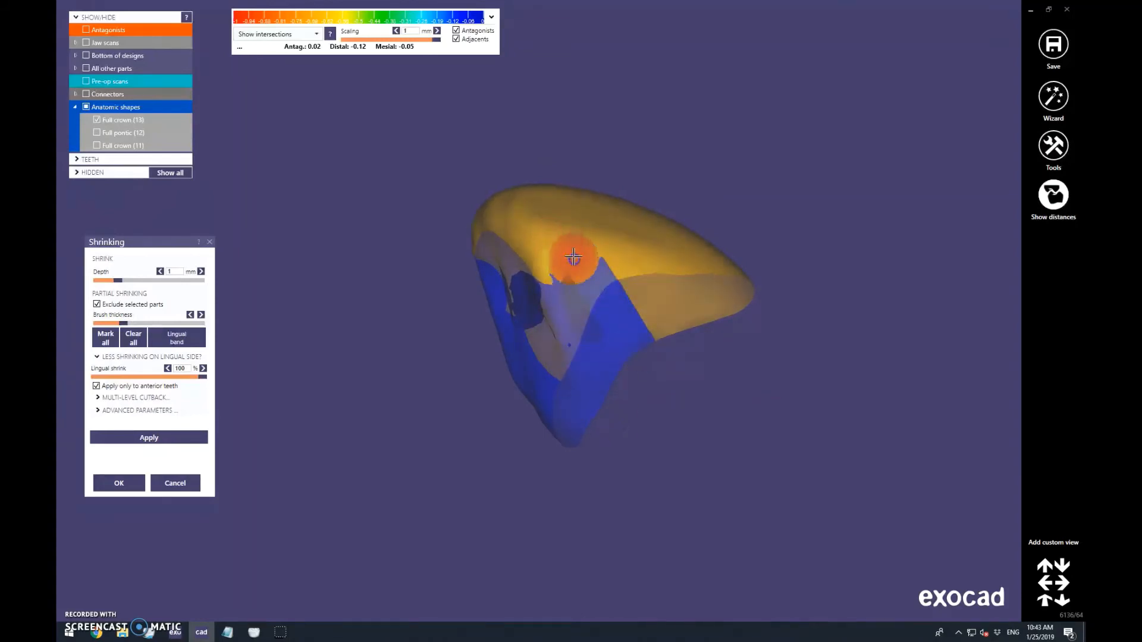
scroll(607, 319, "down", 3)
mouse_move(607, 319)
right_mouse_down()
mouse_move(648, 311)
mouse_move(678, 262)
mouse_move(625, 320)
right_mouse_up()
scroll(678, 262, "down", 4)
scroll(677, 262, "up", 4)
left_click(645, 282)
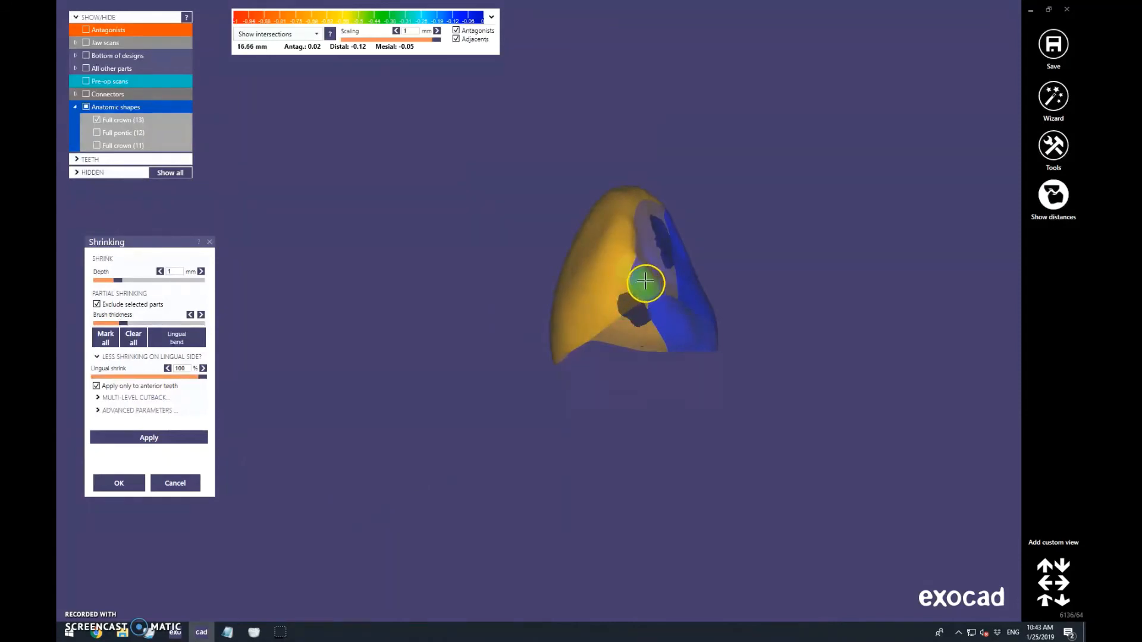
right_click_drag(632, 272, 545, 438)
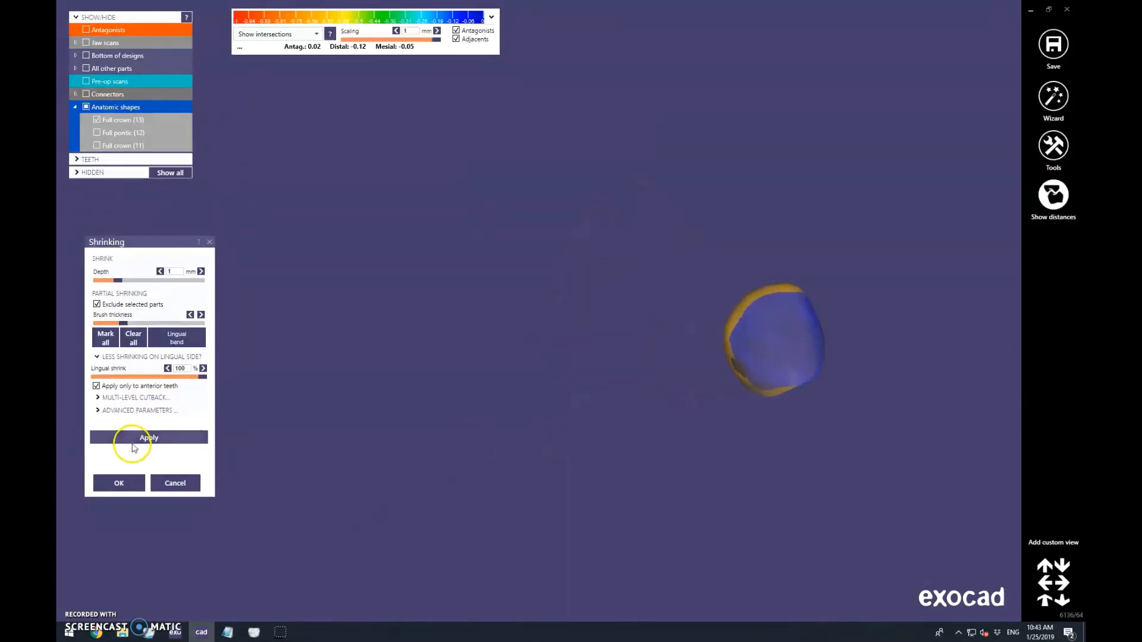
Show only full pontic 12 and extend its shrinking exclusion from the lingual surface across one proximal side
left_click(96, 121)
left_click(96, 132)
right_click_drag(642, 327, 752, 297)
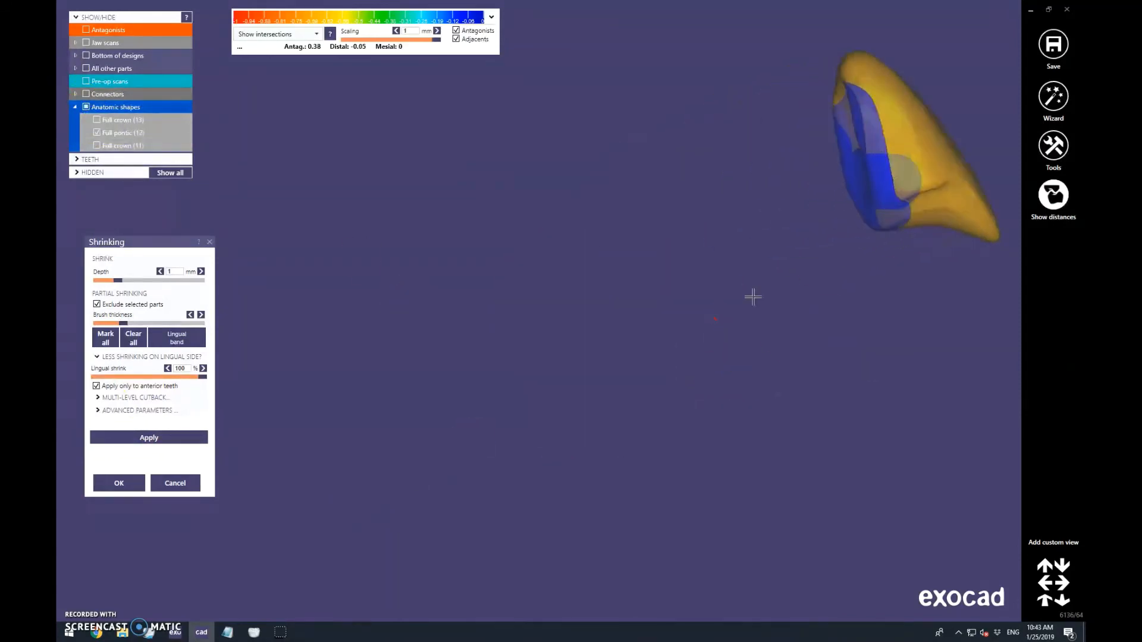
scroll(882, 273, "down", 3)
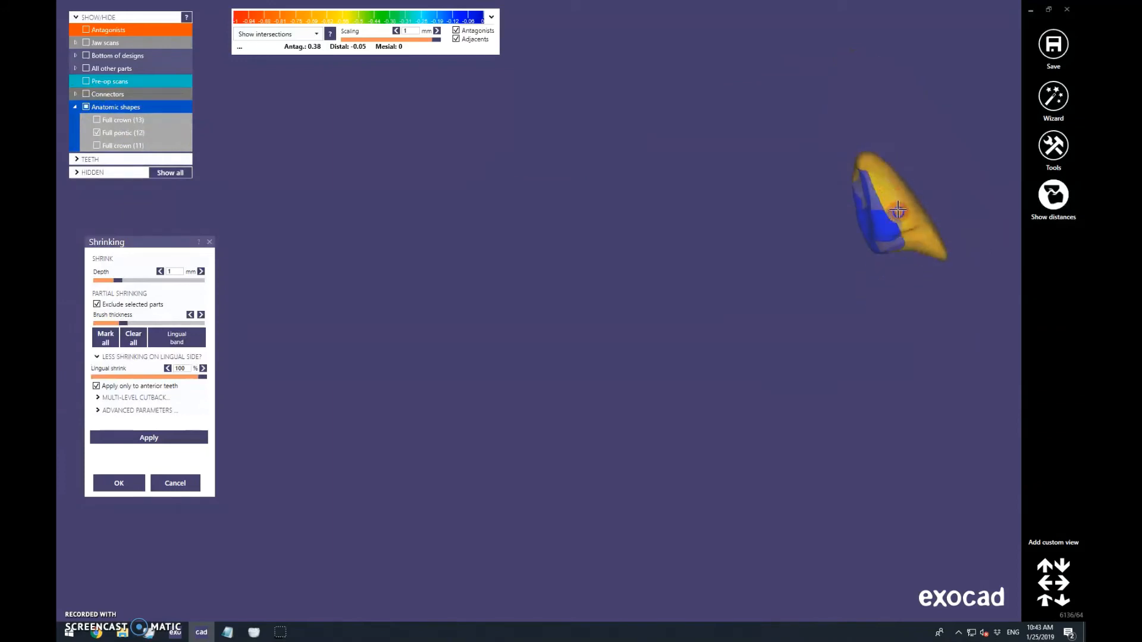
right_click_drag(898, 209, 892, 238)
scroll(887, 230, "up", 3)
mouse_move(902, 220)
left_mouse_down()
mouse_move(933, 309)
mouse_move(900, 275)
mouse_move(891, 321)
left_mouse_up()
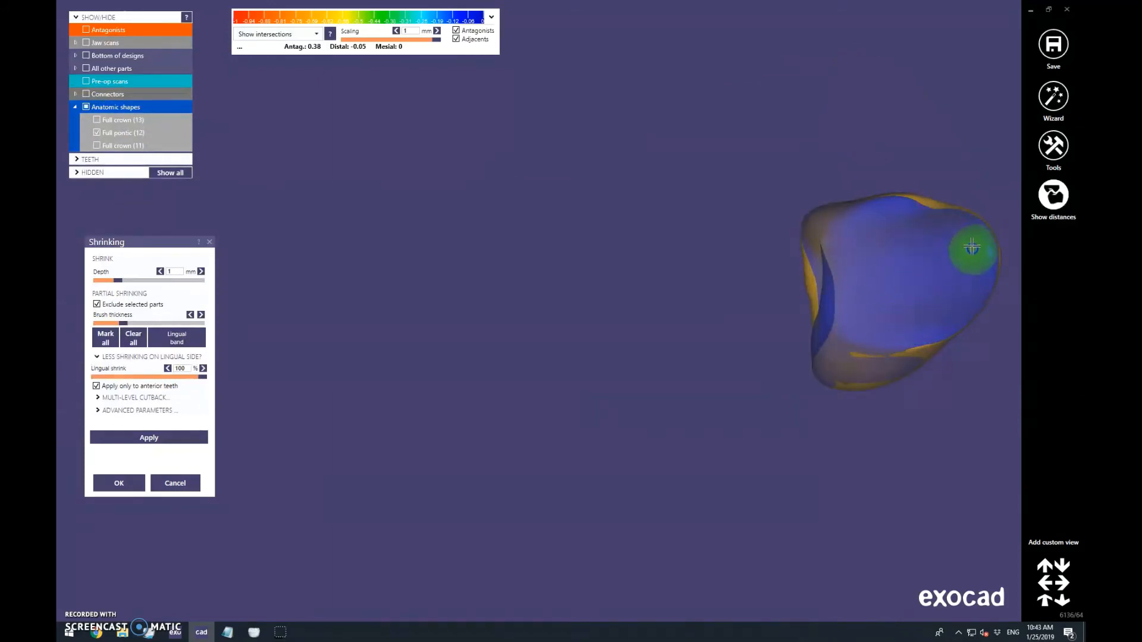
mouse_move(912, 212)
right_mouse_down()
mouse_move(780, 327)
mouse_move(887, 286)
right_mouse_up()
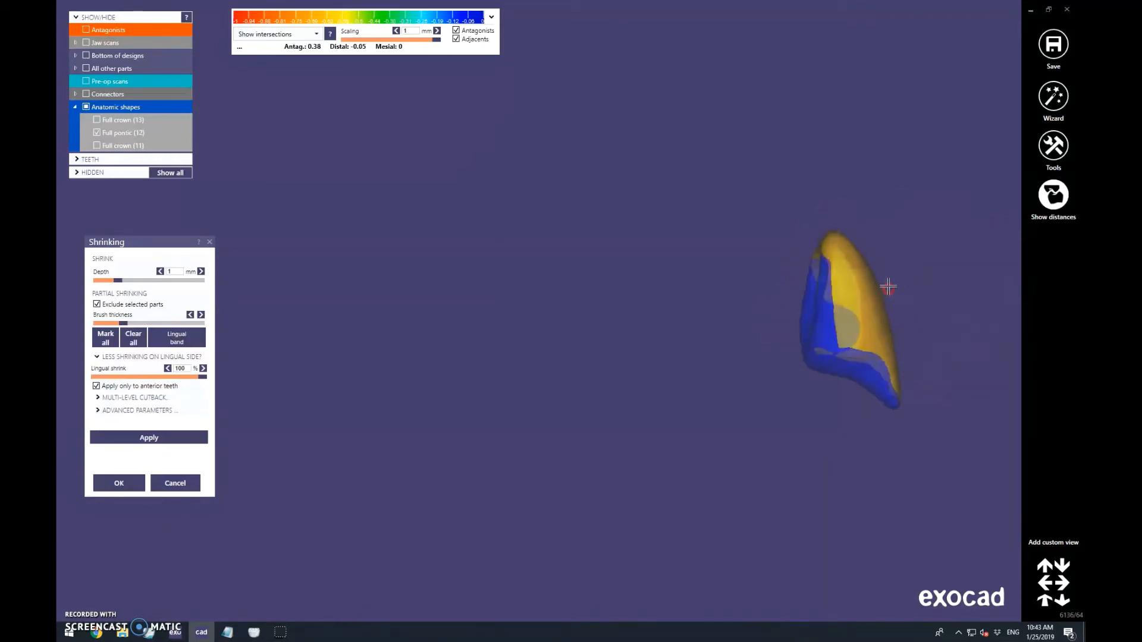
scroll(763, 275, "up", 3)
mouse_move(773, 284)
left_mouse_down()
mouse_move(806, 275)
mouse_move(822, 337)
left_mouse_up()
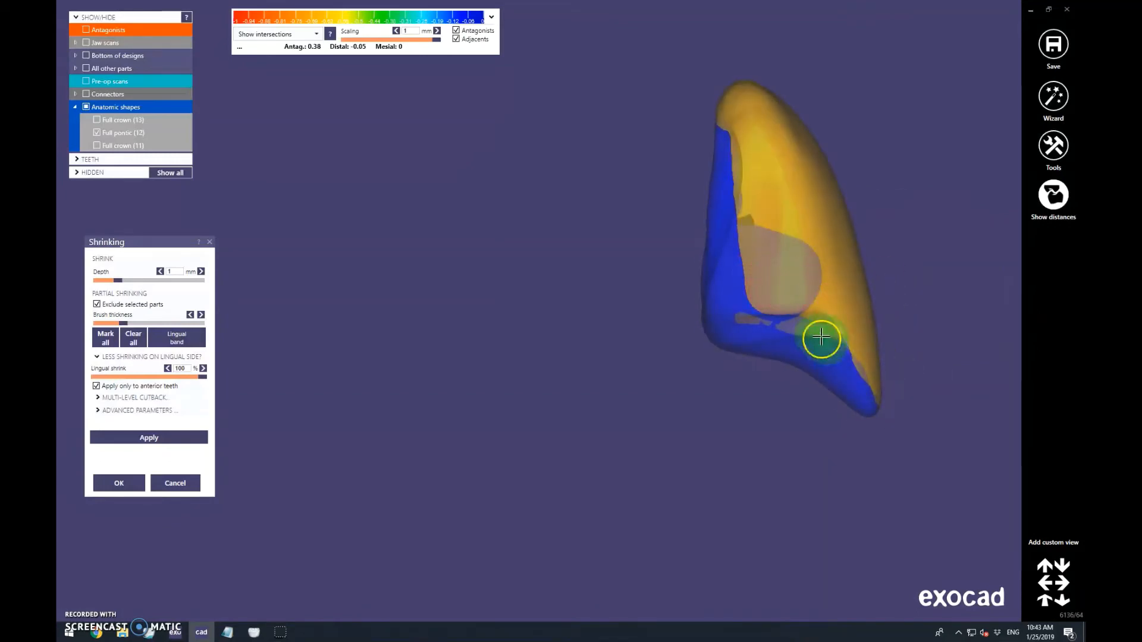
Extend the shrinking exclusion on pontic 12 across its opposite proximal side
right_click_drag(817, 340, 834, 270)
scroll(587, 336, "up", 3)
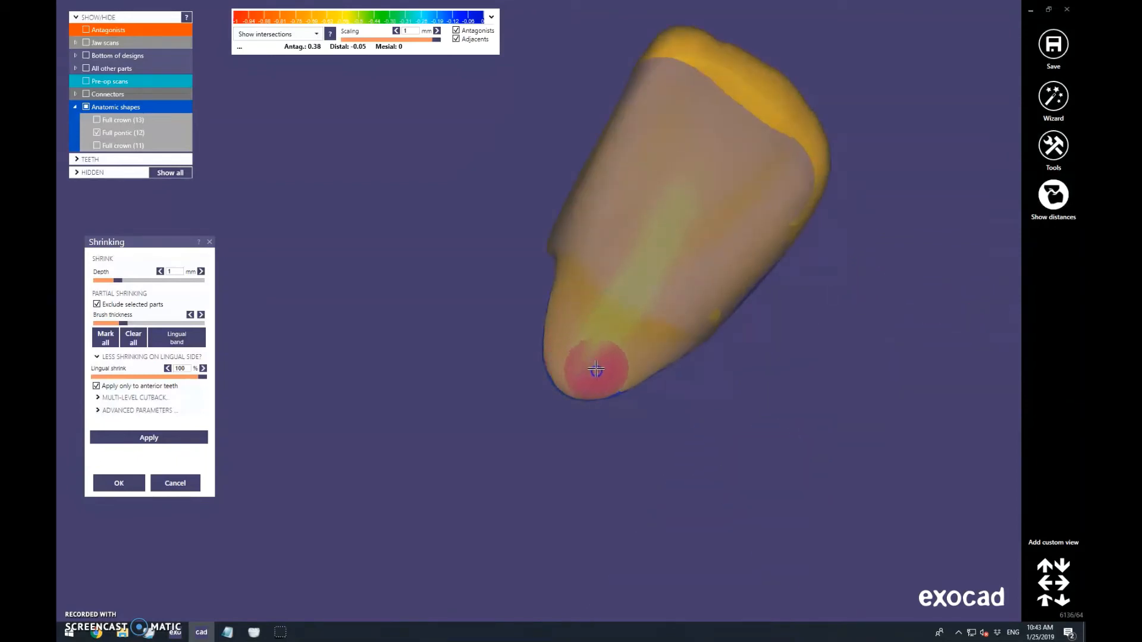
scroll(596, 370, "down", 3)
mouse_move(596, 370)
right_mouse_down()
mouse_move(923, 349)
mouse_move(352, 89)
right_mouse_up()
left_click(439, 163)
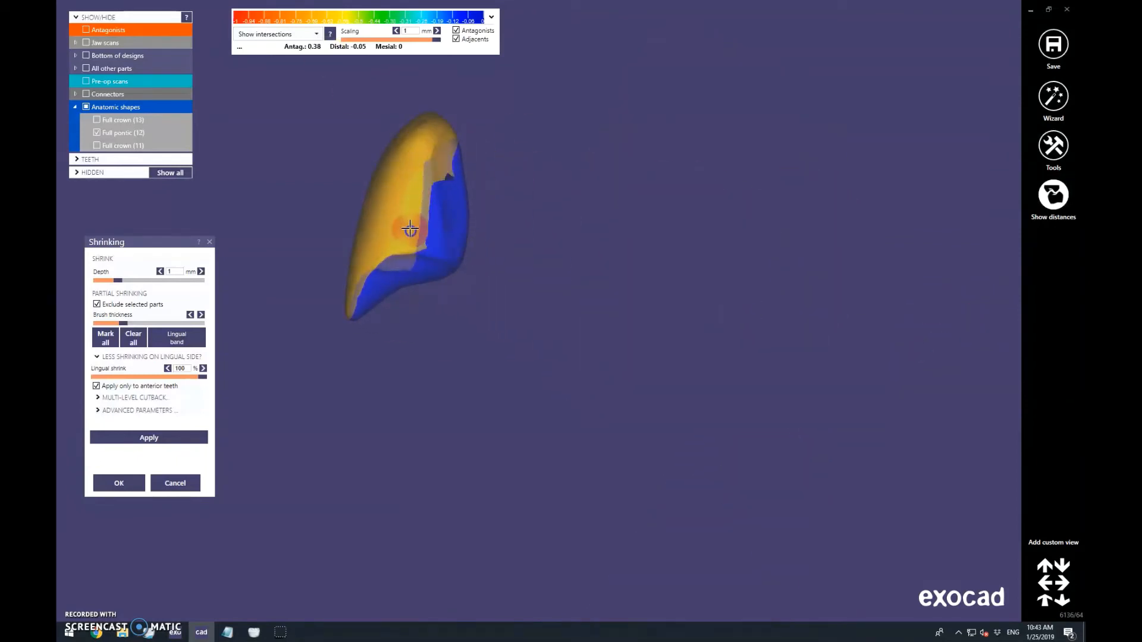
right_click_drag(453, 177, 481, 109)
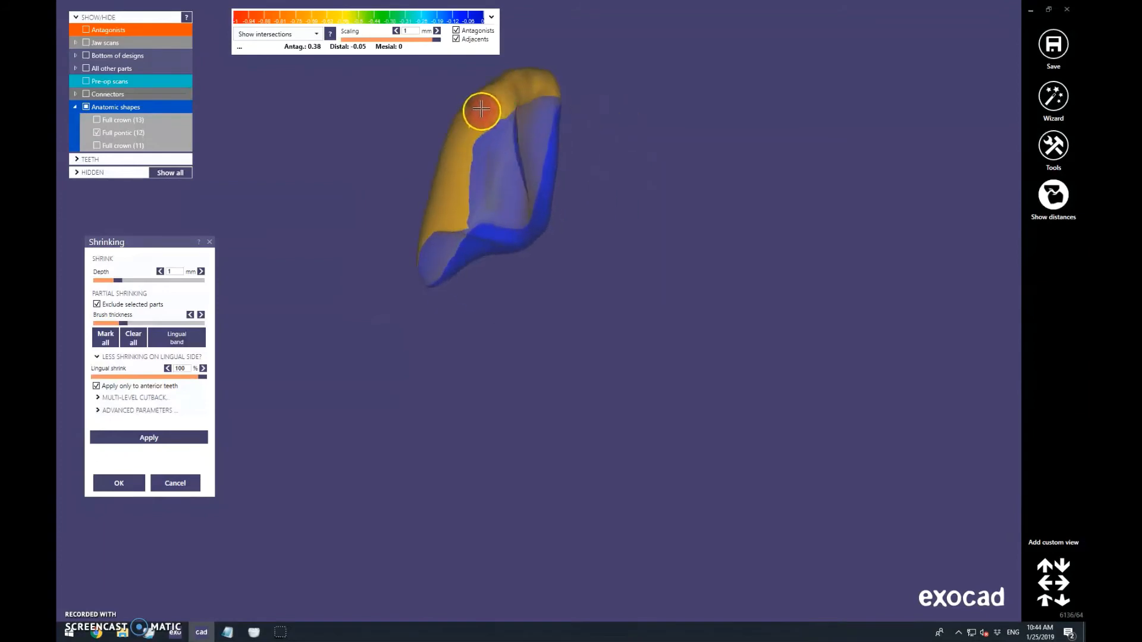
right_click_drag(455, 213, 691, 138)
Show full crown 13 beside pontic 12 and refine the incisal border of their lingual exclusion with a thinner brush
left_click(97, 121)
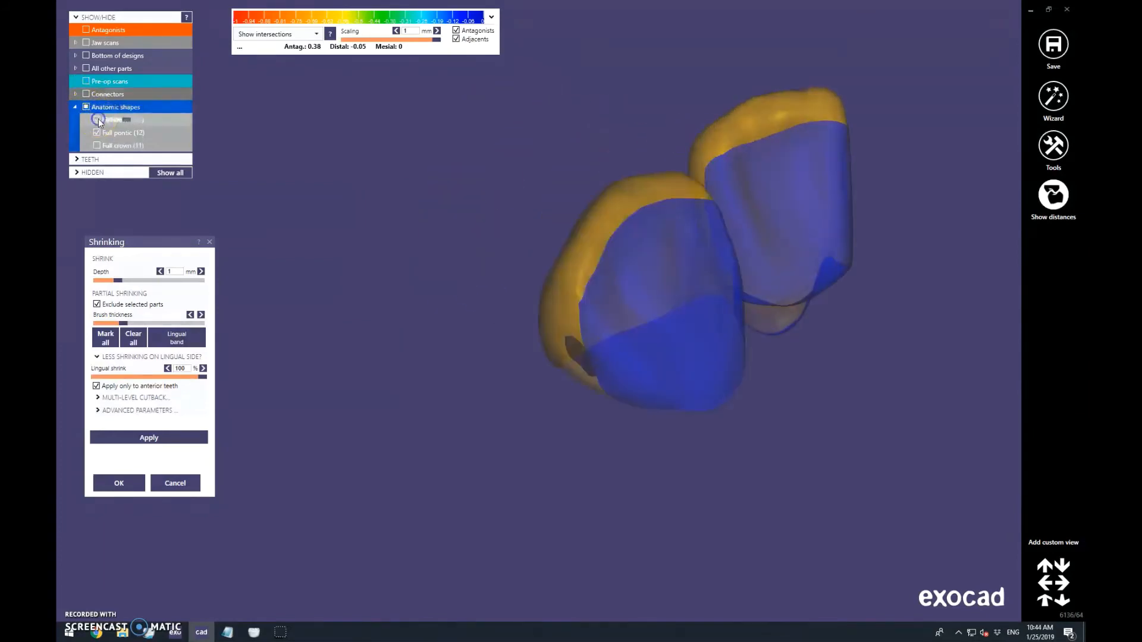
right_click_drag(452, 175, 724, 157)
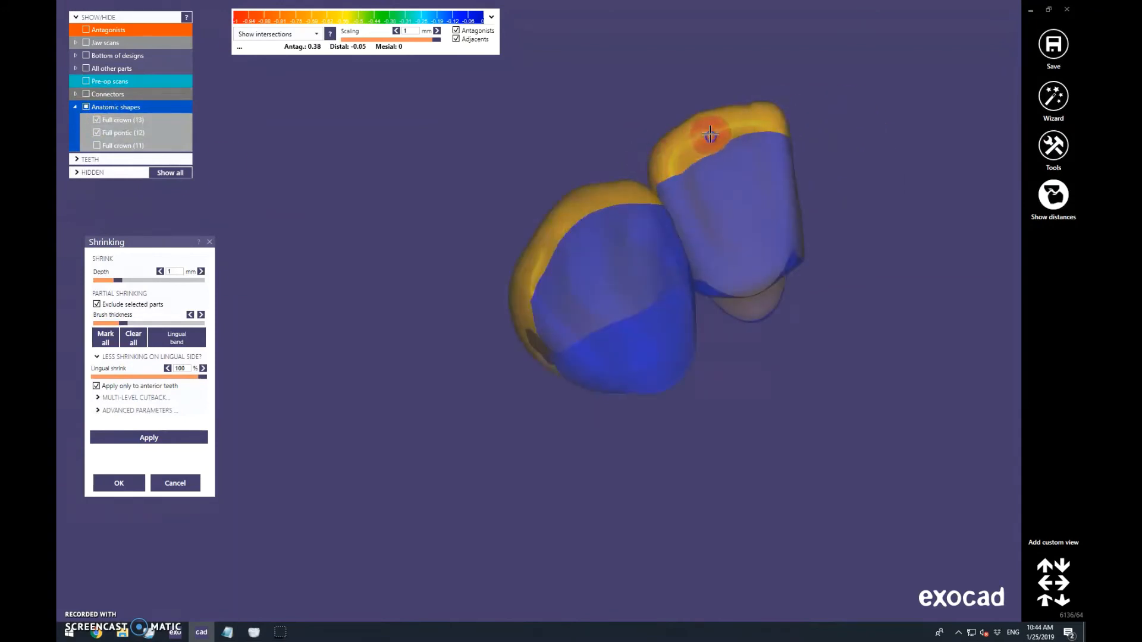
right_click_drag(766, 161, 772, 132)
right_click_drag(673, 150, 838, 87)
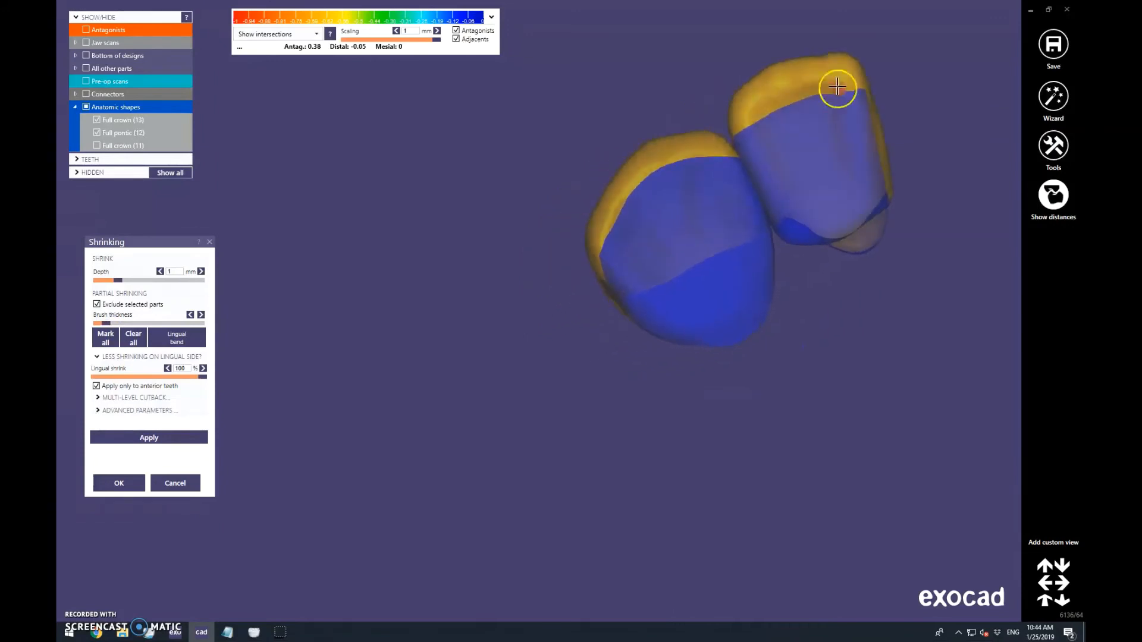
Show only full crown 11 and extend its shrinking exclusion across both proximal sides
left_click(97, 120)
left_click(97, 132)
left_click(97, 146)
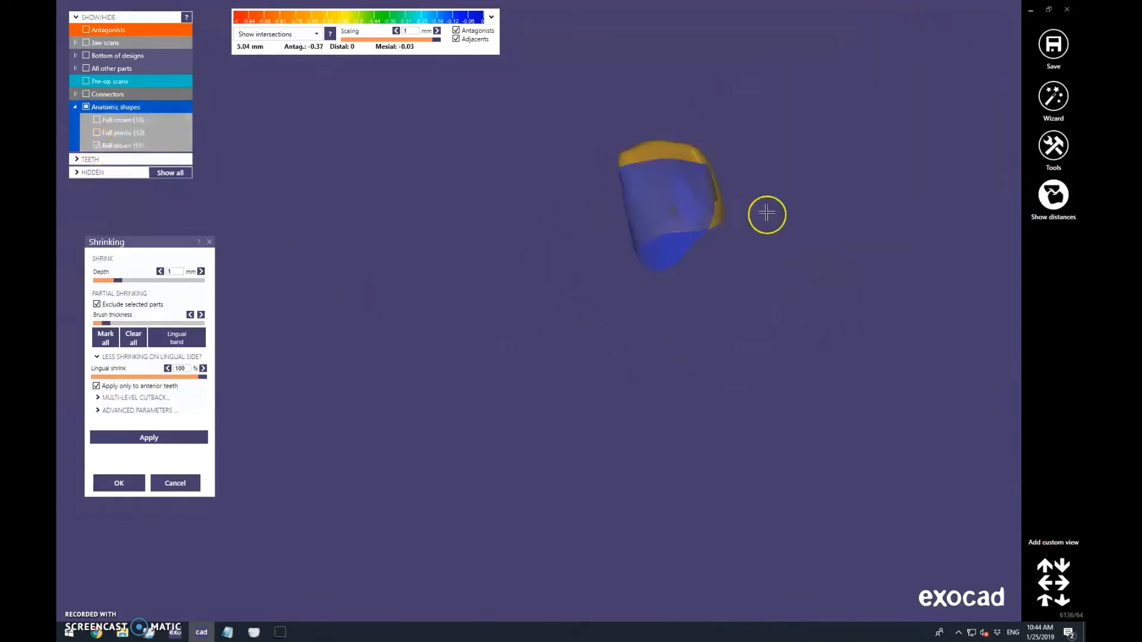
right_click_drag(767, 214, 713, 165)
left_click(710, 166)
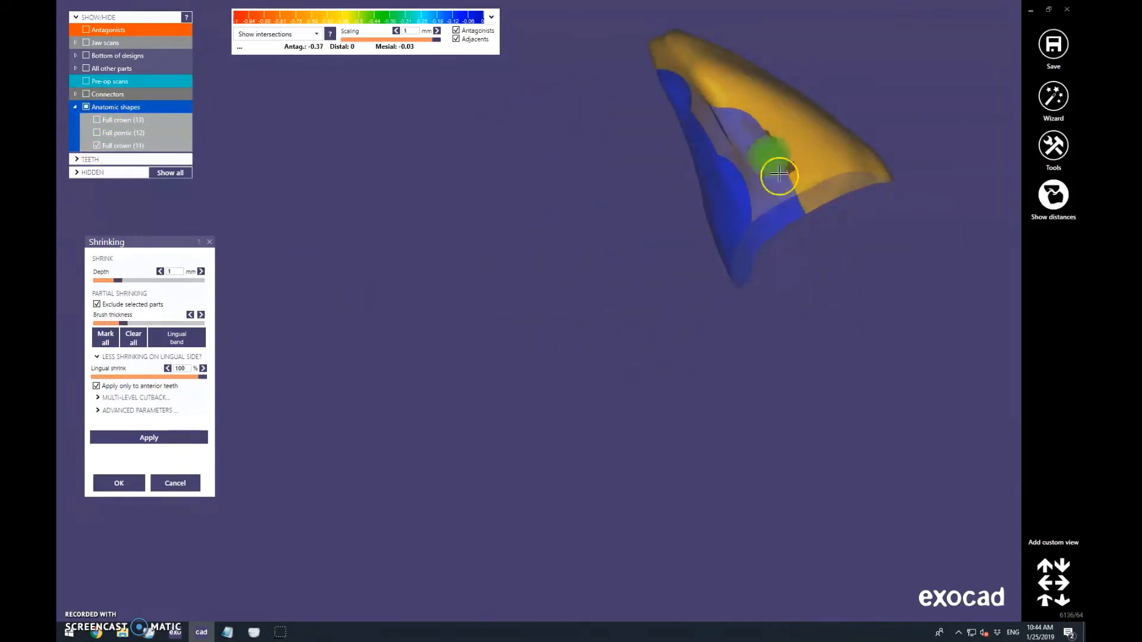
right_click_drag(804, 180, 569, 166)
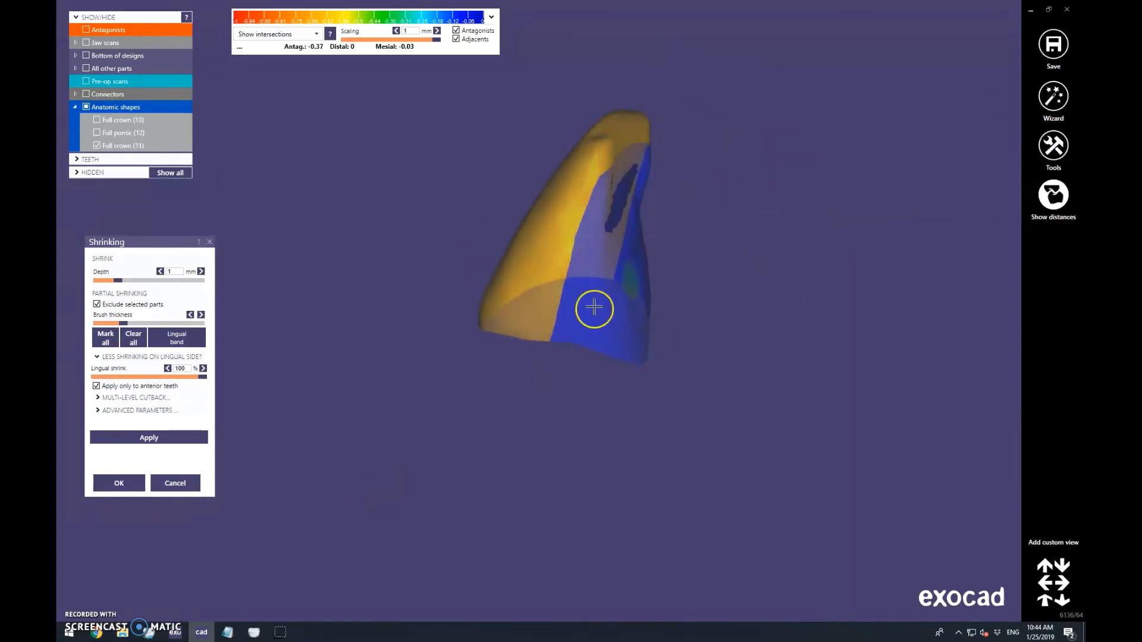
right_click_drag(594, 308, 720, 242)
Show all three anatomic shapes, touch up the exclusion border along crown 11's incisal edge, and apply the shrinking at 1 mm depth
left_click(86, 107)
right_click_drag(589, 241, 620, 225)
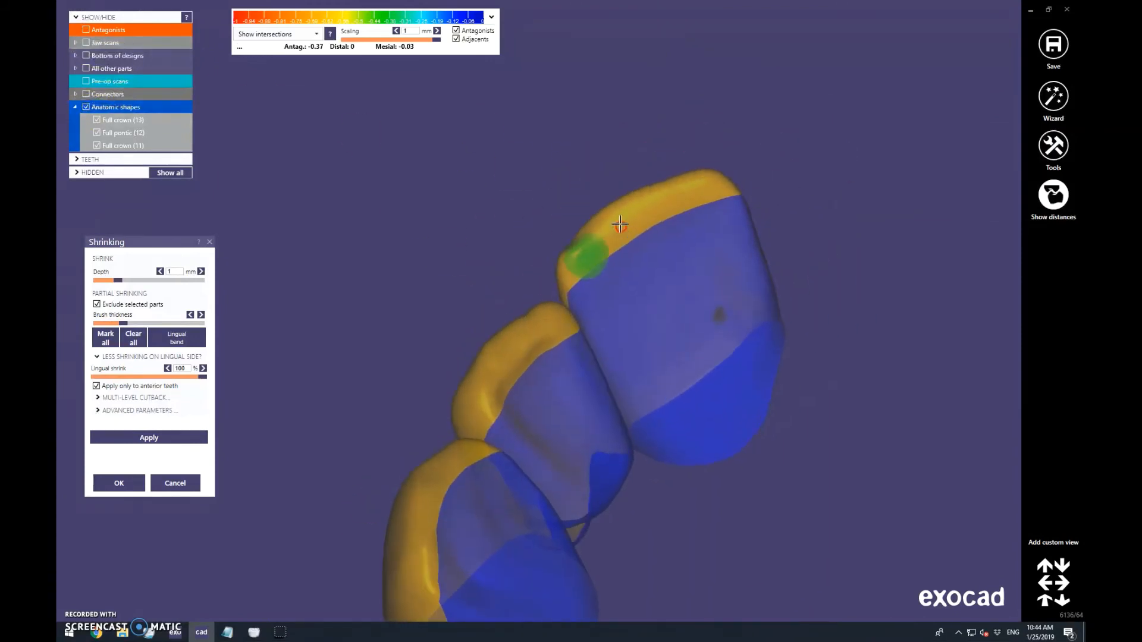
scroll(620, 224, "up", 3)
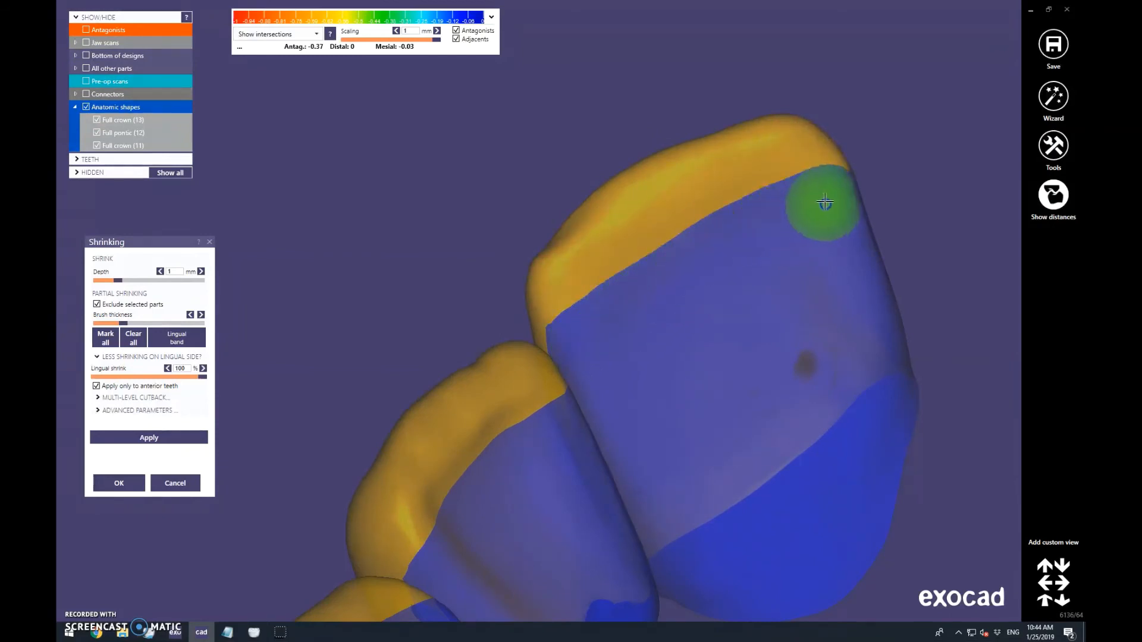
scroll(825, 202, "down", 4)
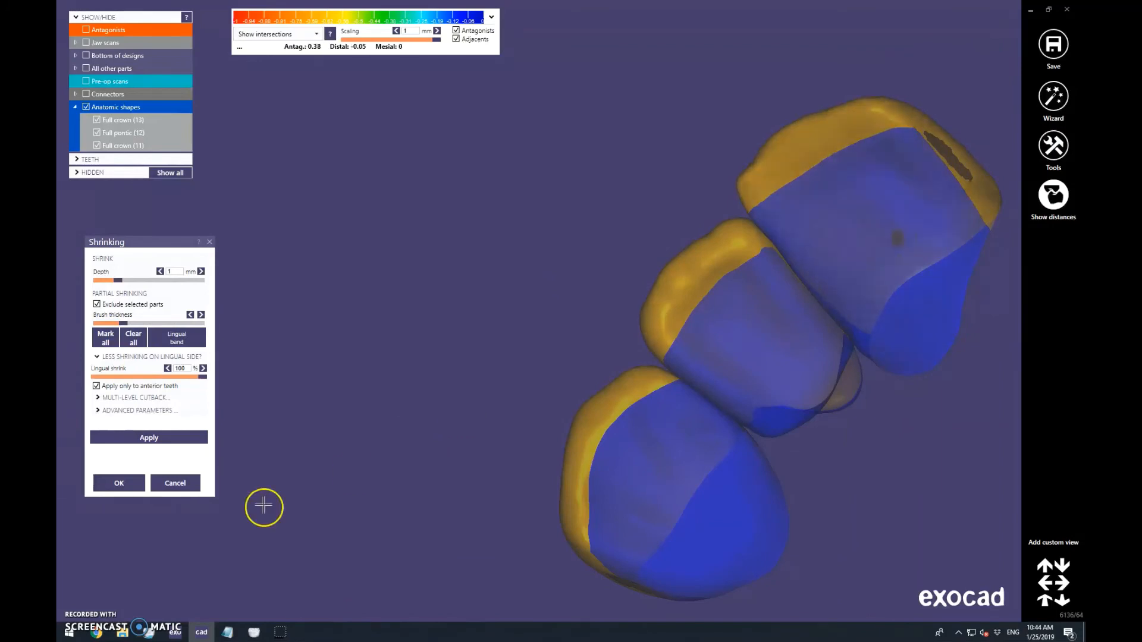
left_click(149, 437)
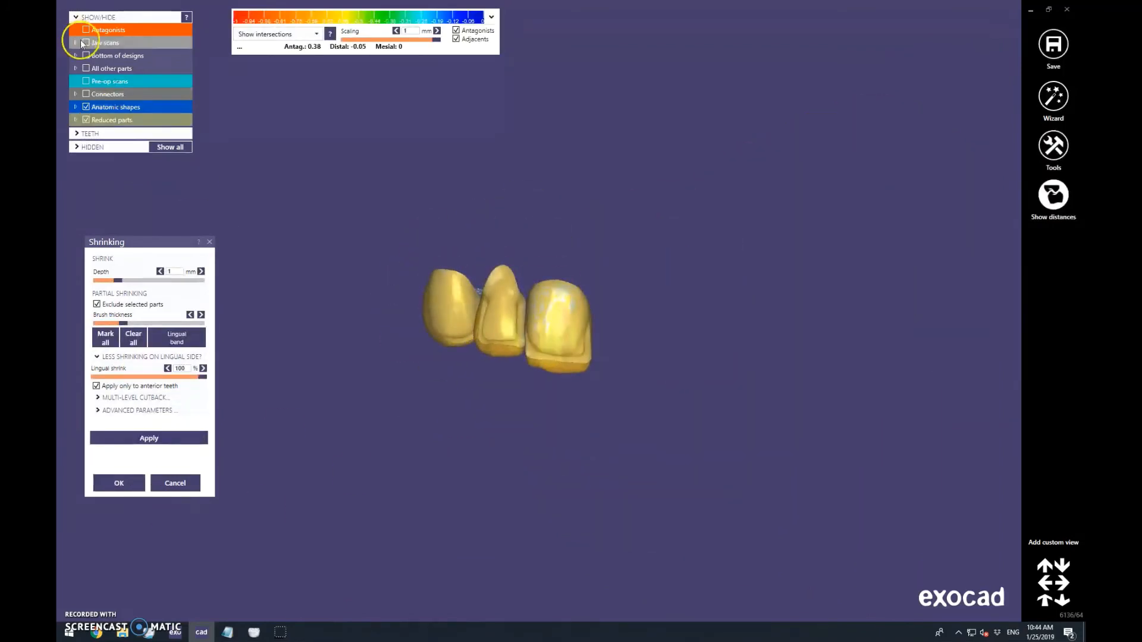
Show the jaw scans and reapply the shrinking with a depth of 0.8 mm
left_click(85, 42)
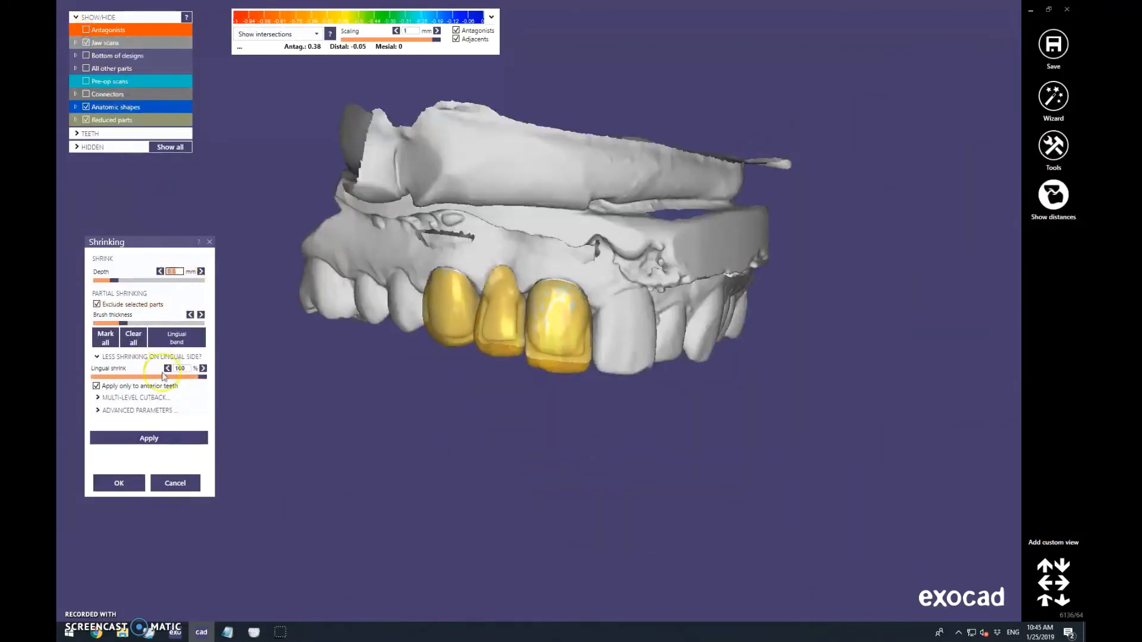
left_click(157, 440)
scroll(529, 290, "up", 4)
scroll(703, 279, "down", 4)
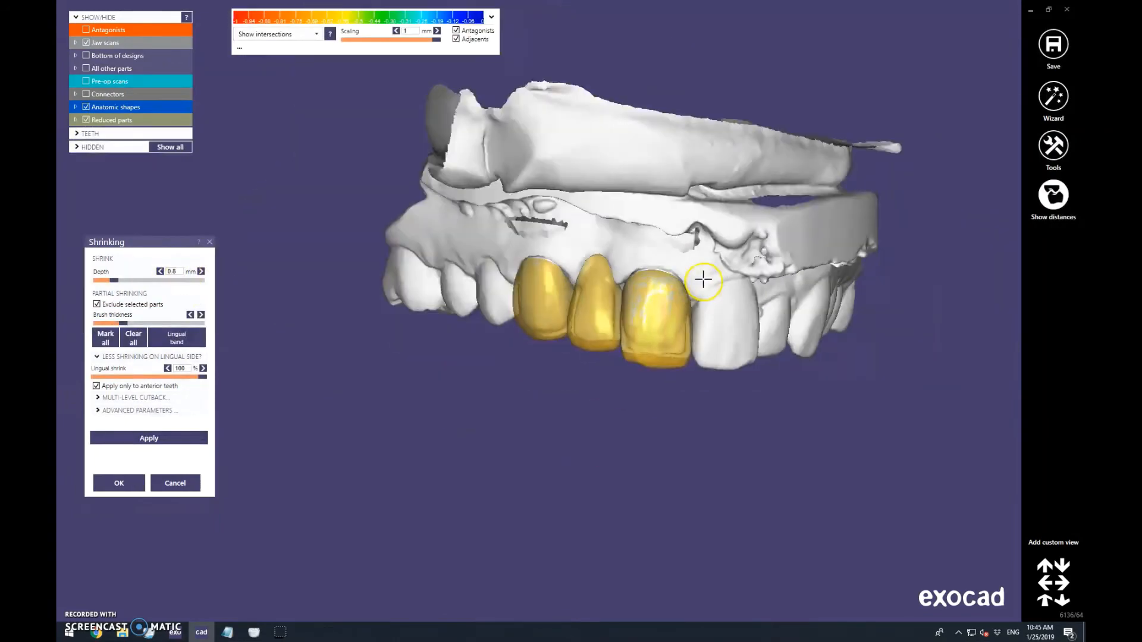
right_click_drag(703, 279, 668, 264)
Reapply the shrinking with a depth of 0.74 mm and accept the reduced parts
left_click(153, 438)
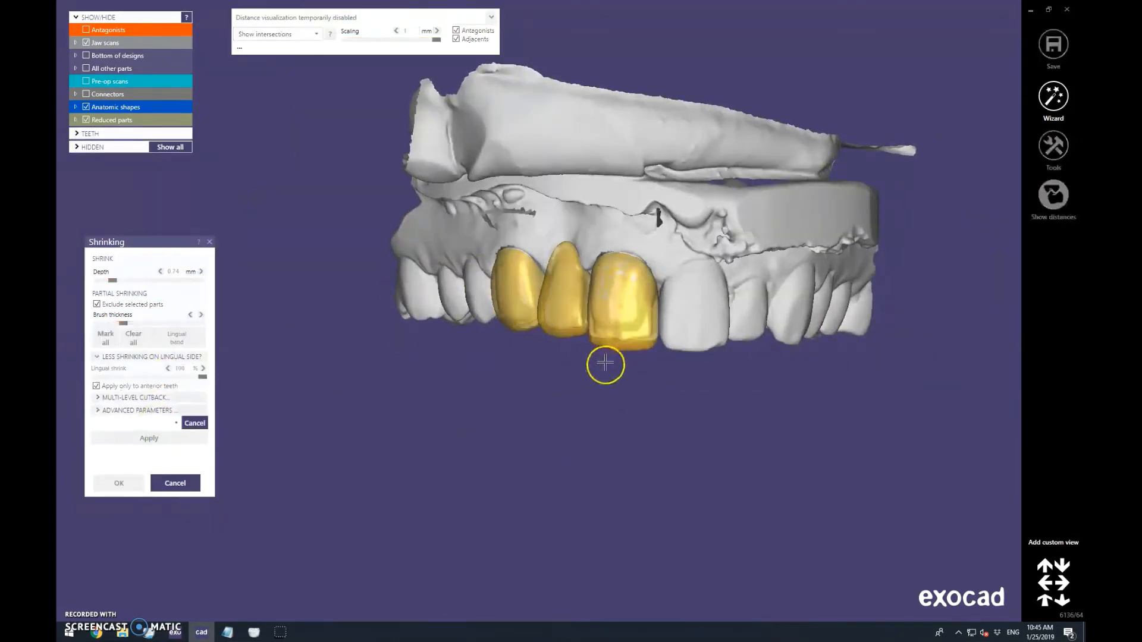
scroll(606, 364, "up", 5)
left_click(126, 483)
Open the reduced parts for free-forming and rework the incisal edge of tooth 11 with a smaller add/remove brush
right_click_drag(428, 435, 610, 183)
scroll(611, 182, "up", 3)
mouse_move(377, 606)
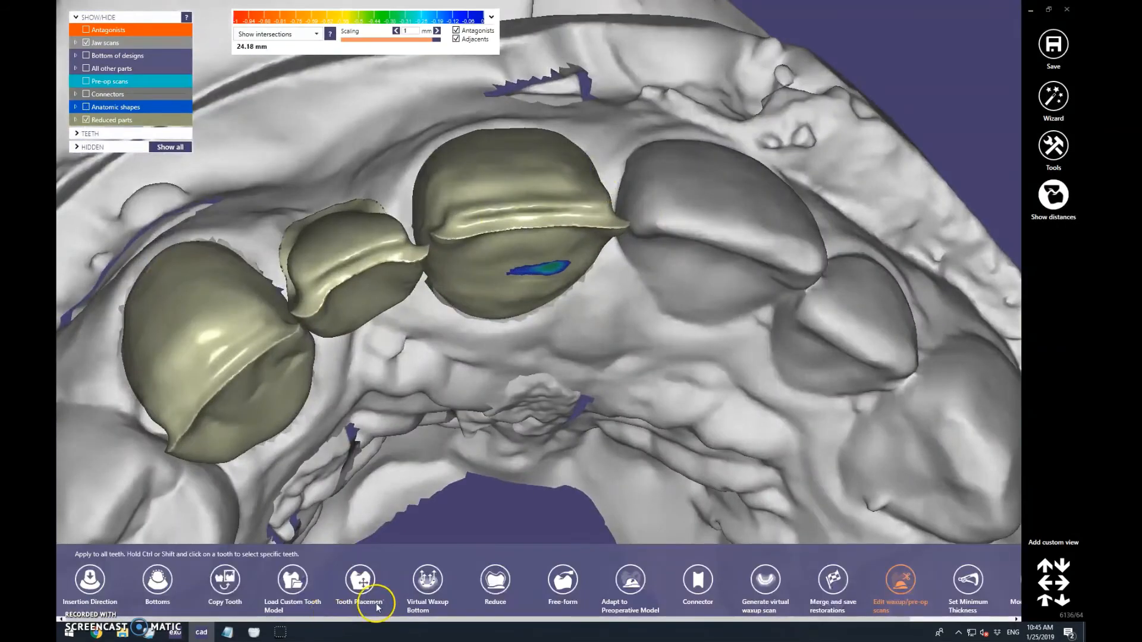
left_click(563, 581)
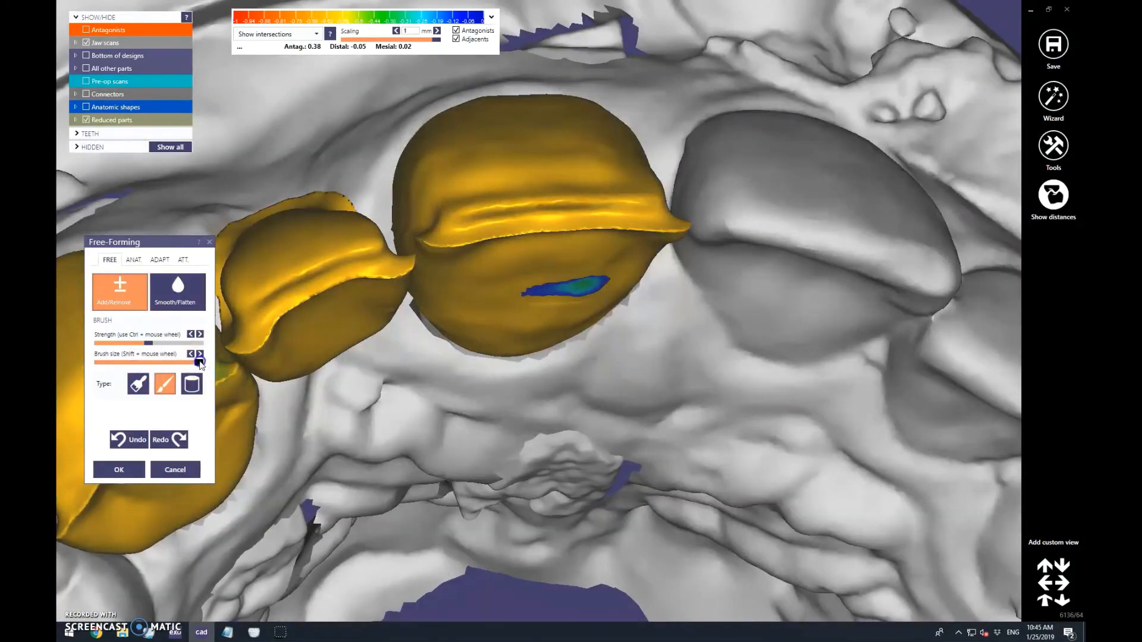
scroll(456, 214, "down", 2, "shift")
scroll(678, 210, "down", 3)
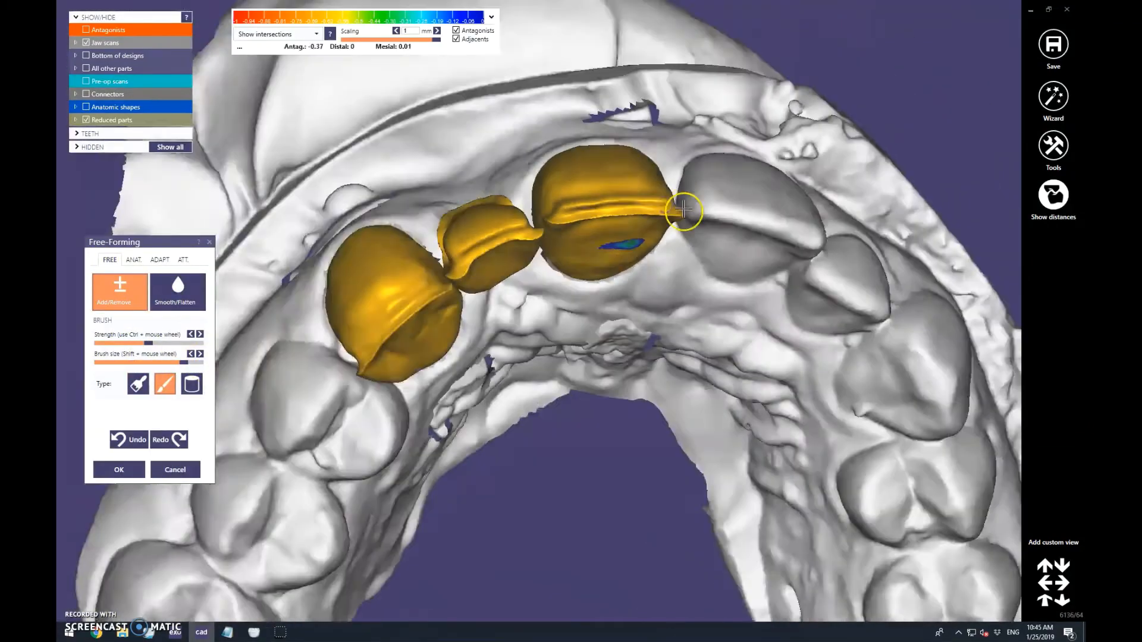
right_click_drag(683, 212, 649, 361)
scroll(648, 363, "up", 3)
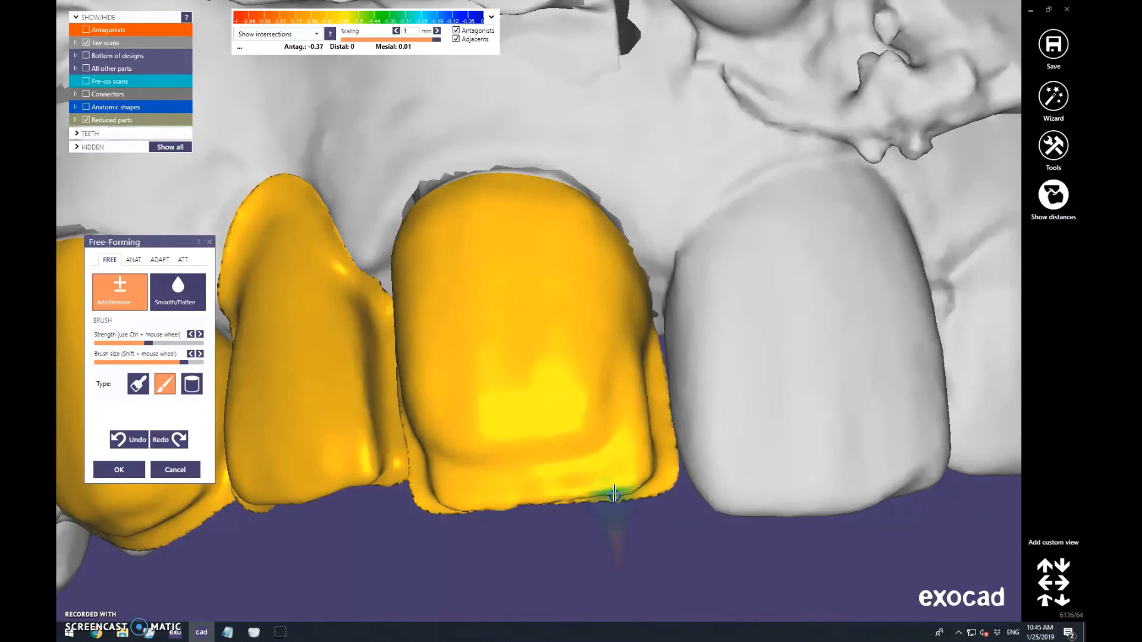
scroll(614, 494, "down", 3)
right_click_drag(619, 550, 640, 492)
Smooth the incisal ridges of the reduced parts with a smaller, low-strength Smooth/Flatten brush and accept the free-forming
left_click(174, 294)
left_click(138, 363)
scroll(545, 318, "up", 3)
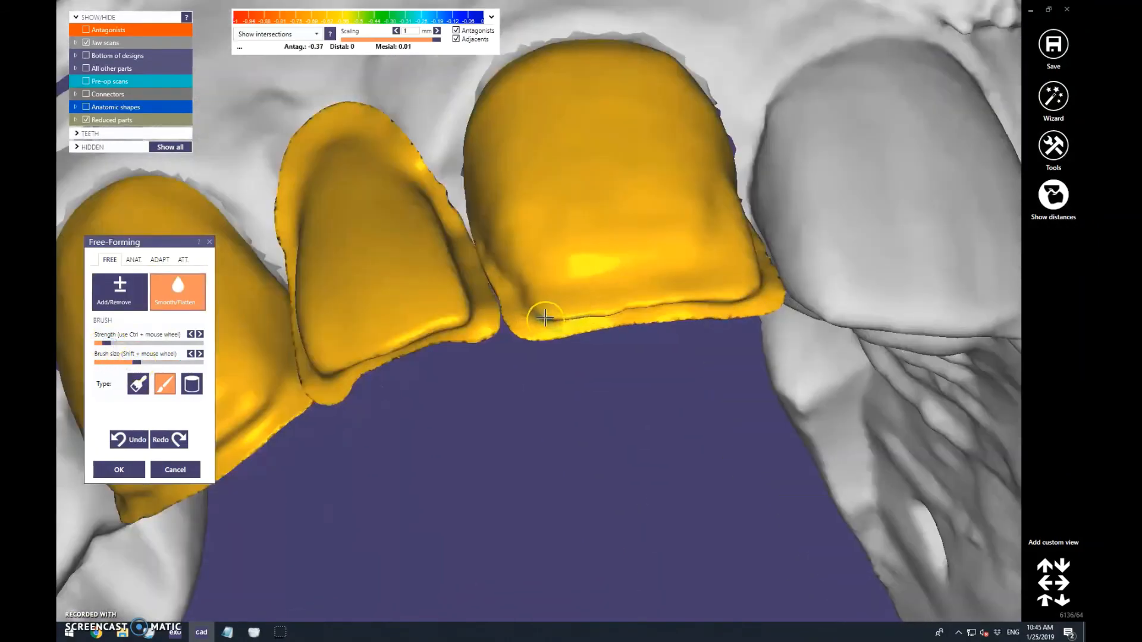
scroll(550, 248, "down", 4)
right_click_drag(544, 238, 519, 356)
scroll(519, 359, "up", 3)
scroll(522, 360, "down", 2)
right_click_drag(619, 390, 556, 369)
scroll(643, 403, "down", 2)
left_click(105, 471)
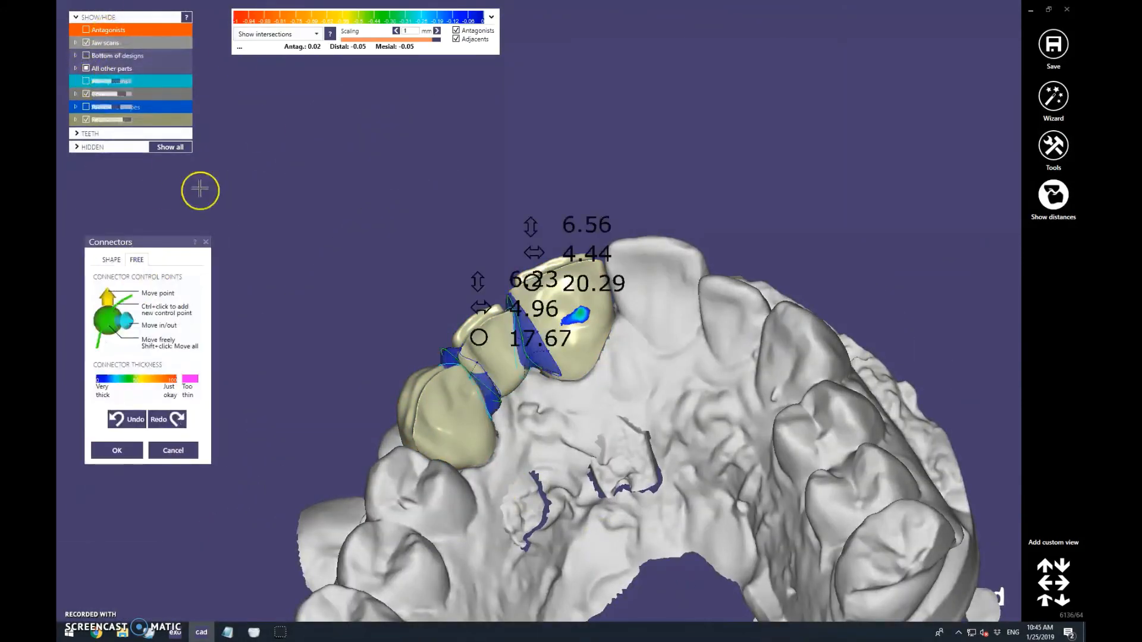
Hide the jaw scans and the minimum thickness shapes of 13 and 11, keeping the connectors shown
left_click(86, 44)
left_click(86, 93)
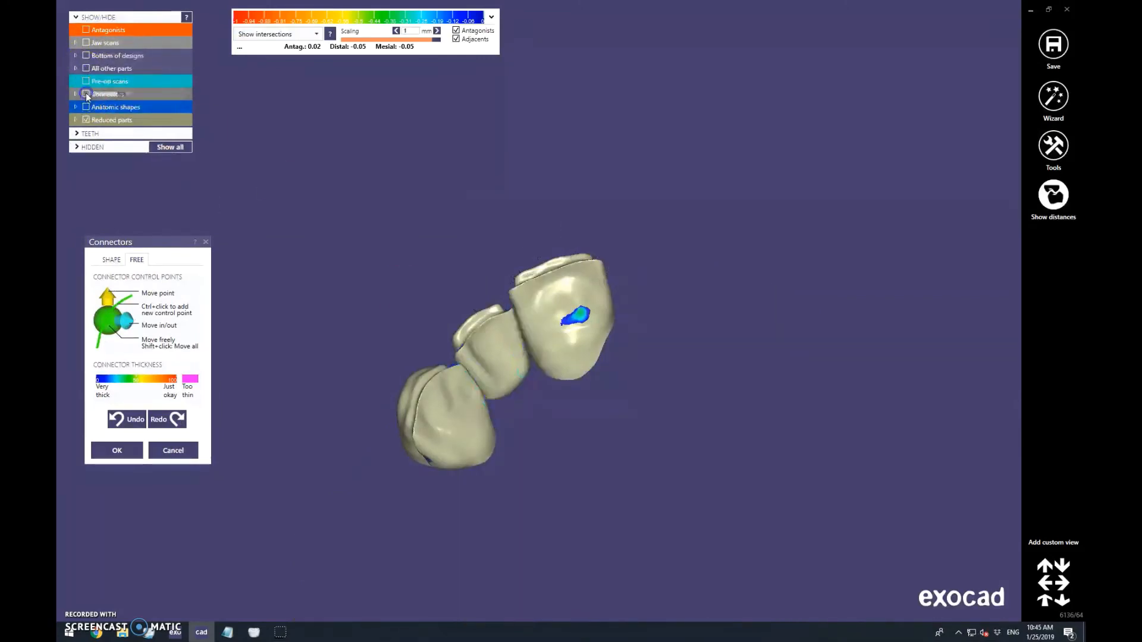
left_click(75, 69)
left_click(86, 69)
left_click(97, 81)
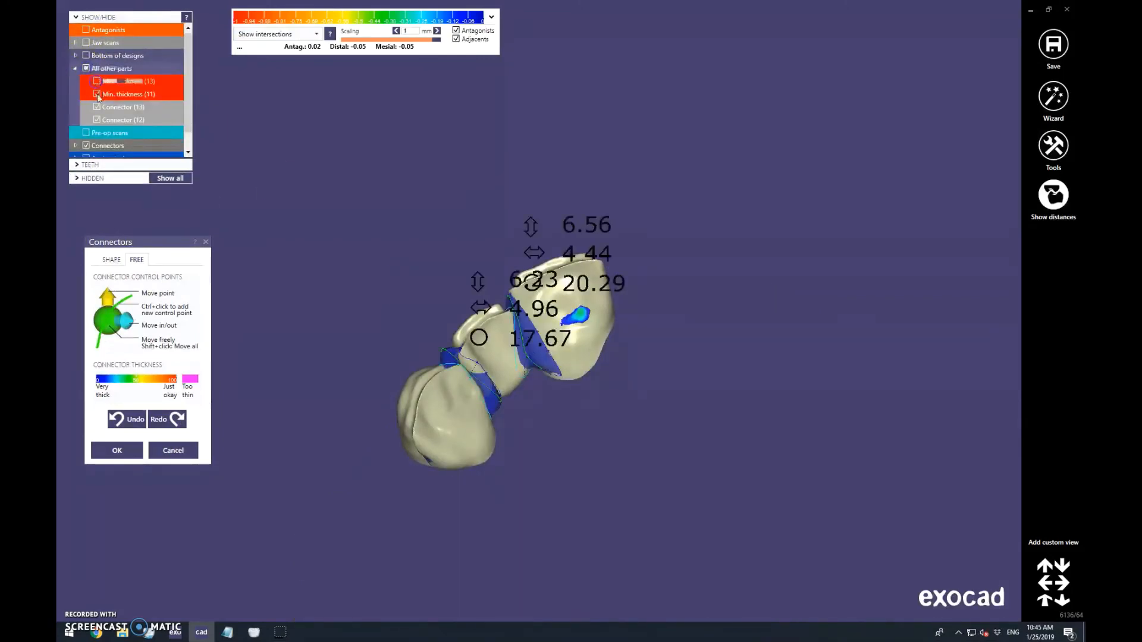
left_click(75, 69)
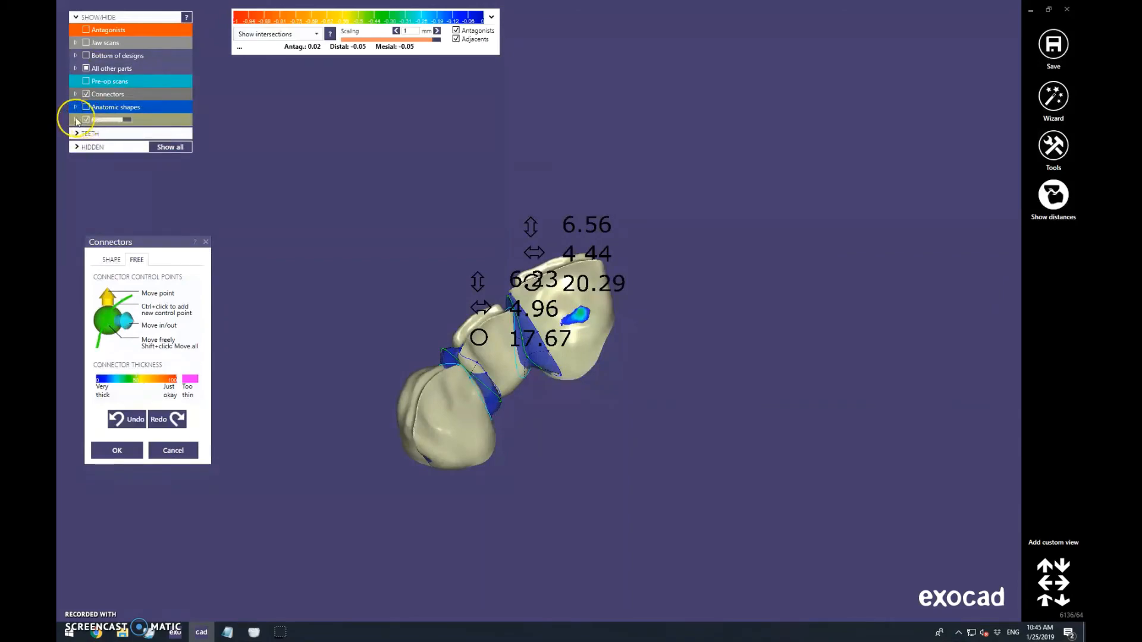
Show only coping 13 among the reduced parts and move the control points of the 13–12 connector's outline on it
left_click(75, 120)
left_click(97, 133)
left_click(87, 121)
left_click(96, 132)
right_click_drag(461, 387, 492, 356)
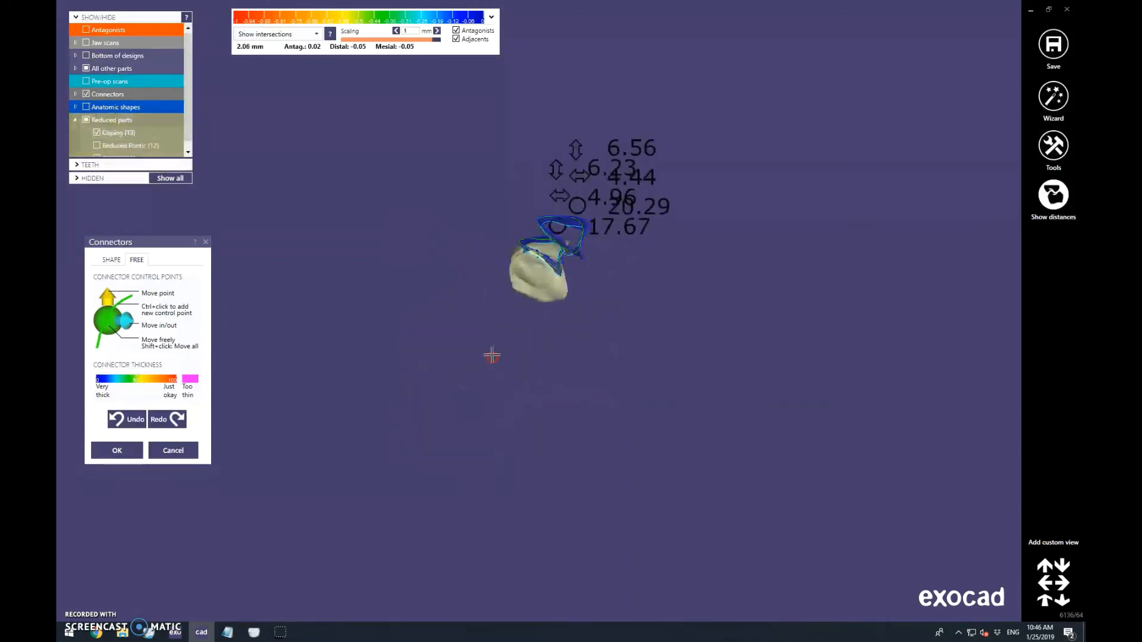
scroll(492, 355, "up", 8)
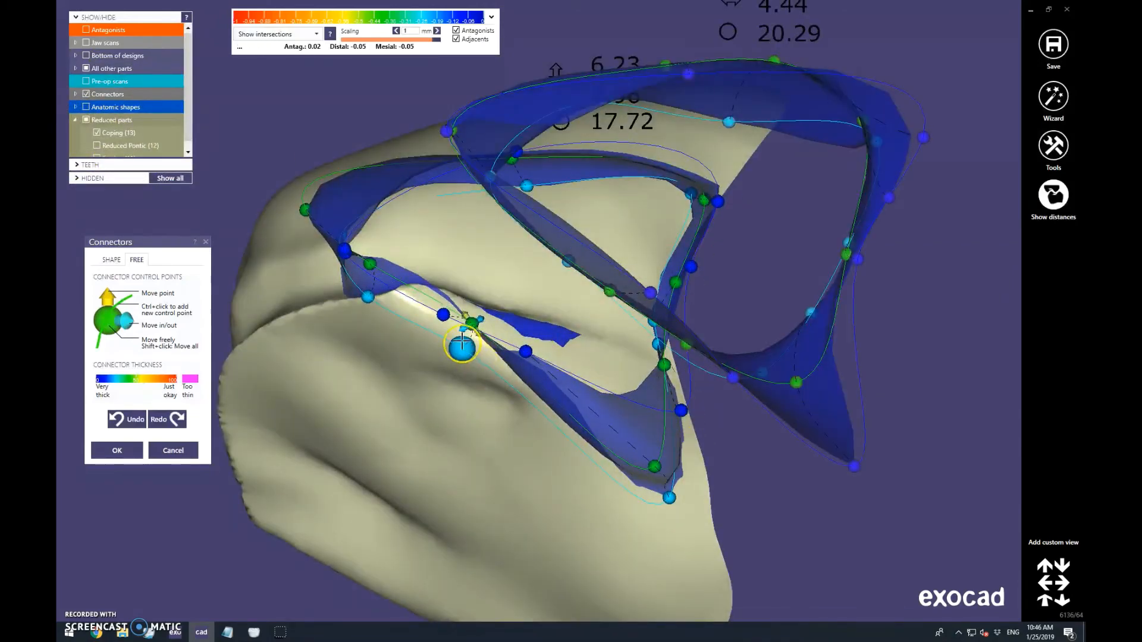
scroll(462, 344, "down", 5)
mouse_move(375, 332)
right_mouse_down()
mouse_move(612, 234)
mouse_move(401, 256)
mouse_move(386, 216)
mouse_move(374, 347)
right_mouse_up()
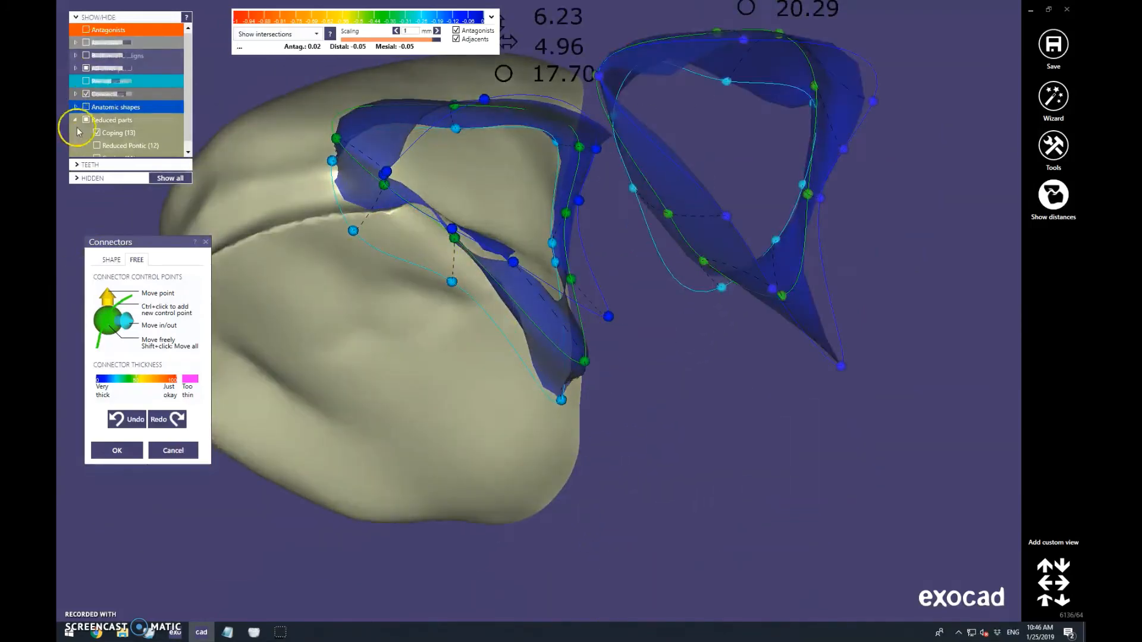
Show only reduced pontic 12 and reshape the 13–12 connector's outline on its proximal surface by moving control points
left_click(96, 133)
left_click(97, 145)
scroll(321, 173, "down", 5)
right_click_drag(321, 172, 514, 155)
scroll(512, 308, "up", 5)
right_click_drag(676, 202, 673, 232)
left_click_drag(673, 232, 662, 271)
scroll(663, 271, "down", 4)
right_click_drag(663, 271, 721, 332)
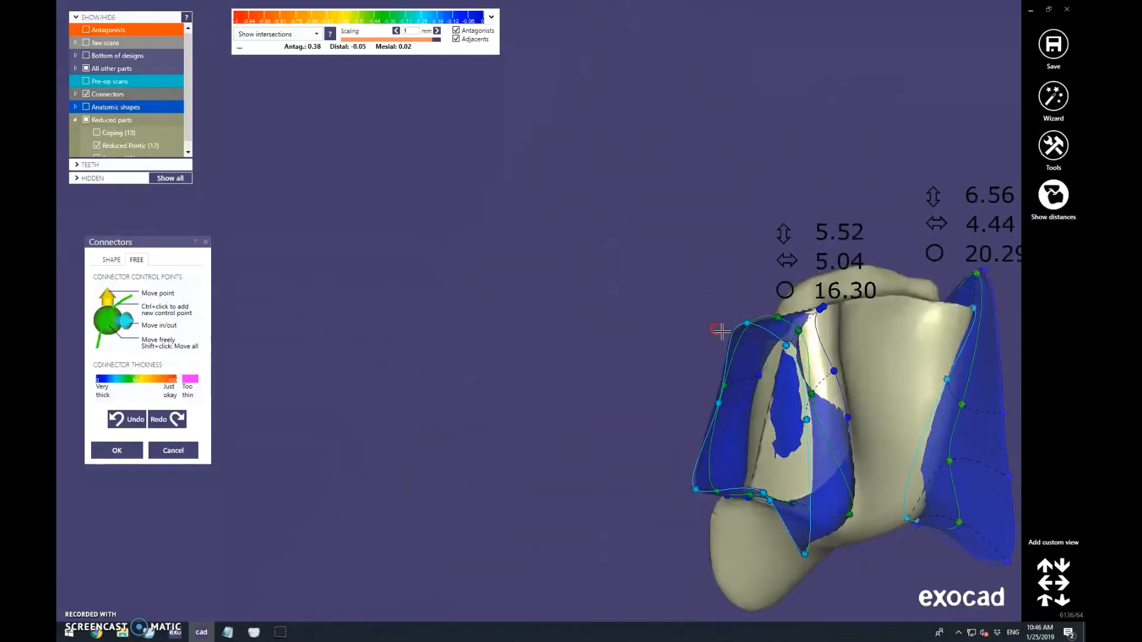
left_click_drag(801, 387, 821, 387)
scroll(832, 386, "down", 4)
scroll(841, 386, "up", 4)
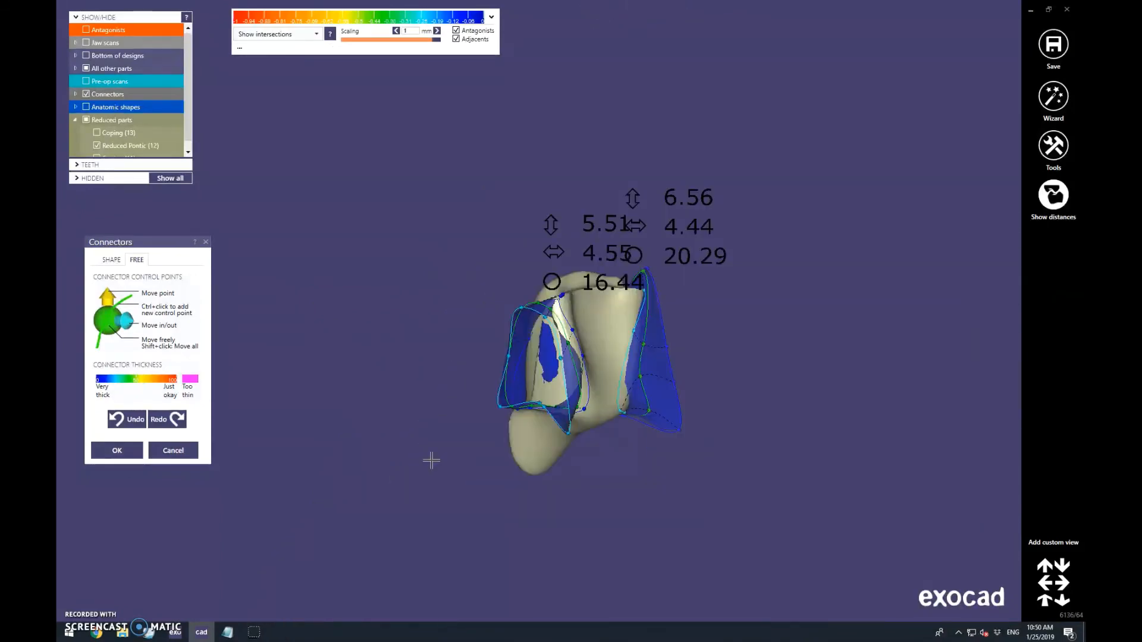
Move control points at the incisal end of the 12–11 connector's outline on reduced pontic 12
right_click_drag(837, 354, 390, 369)
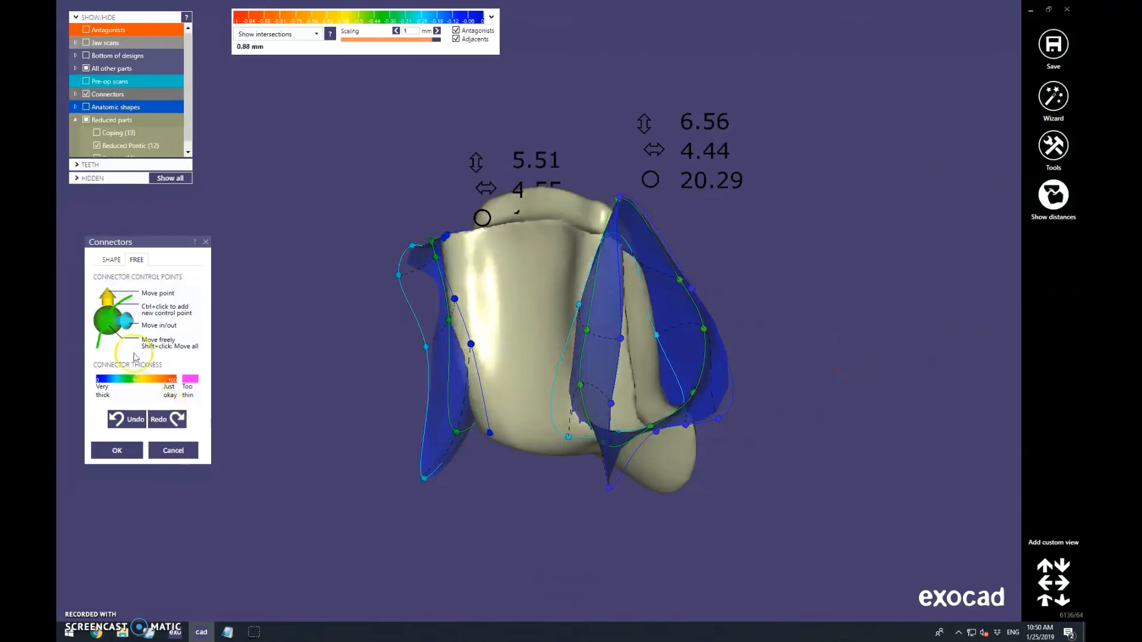
scroll(612, 212, "up", 5)
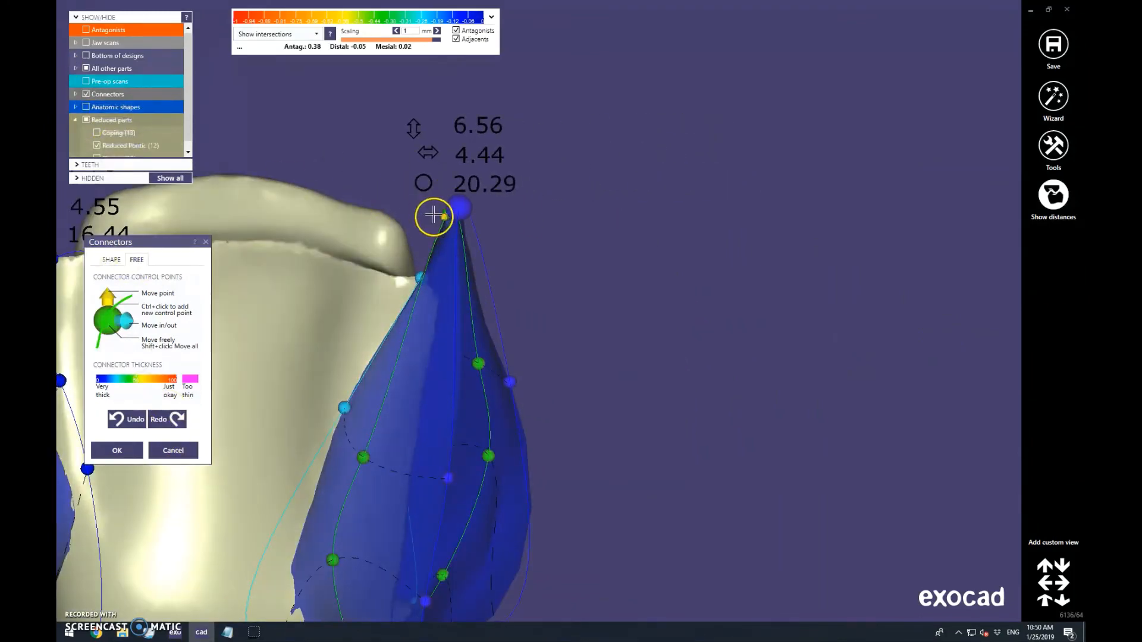
left_click_drag(440, 290, 451, 282)
scroll(494, 233, "down", 5)
right_click_drag(518, 233, 476, 233)
scroll(473, 233, "up", 5)
left_click_drag(454, 250, 461, 247)
scroll(477, 232, "down", 5)
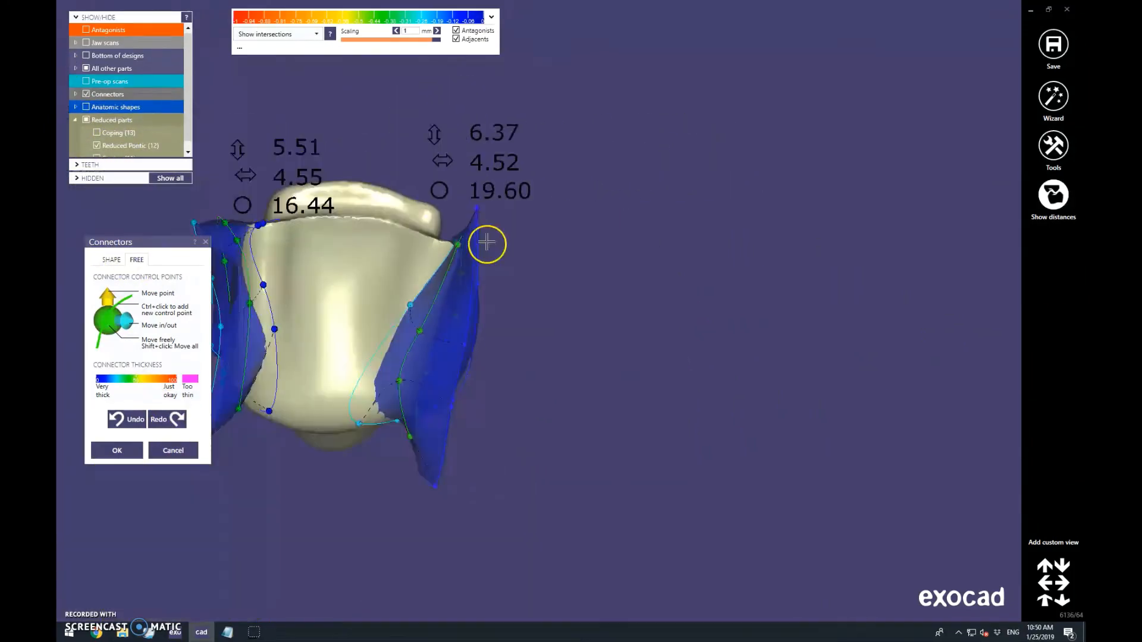
Show all reduced parts and adjust the 12–11 connector's outline by moving its control points
right_click_drag(488, 244, 436, 119)
left_click(86, 120)
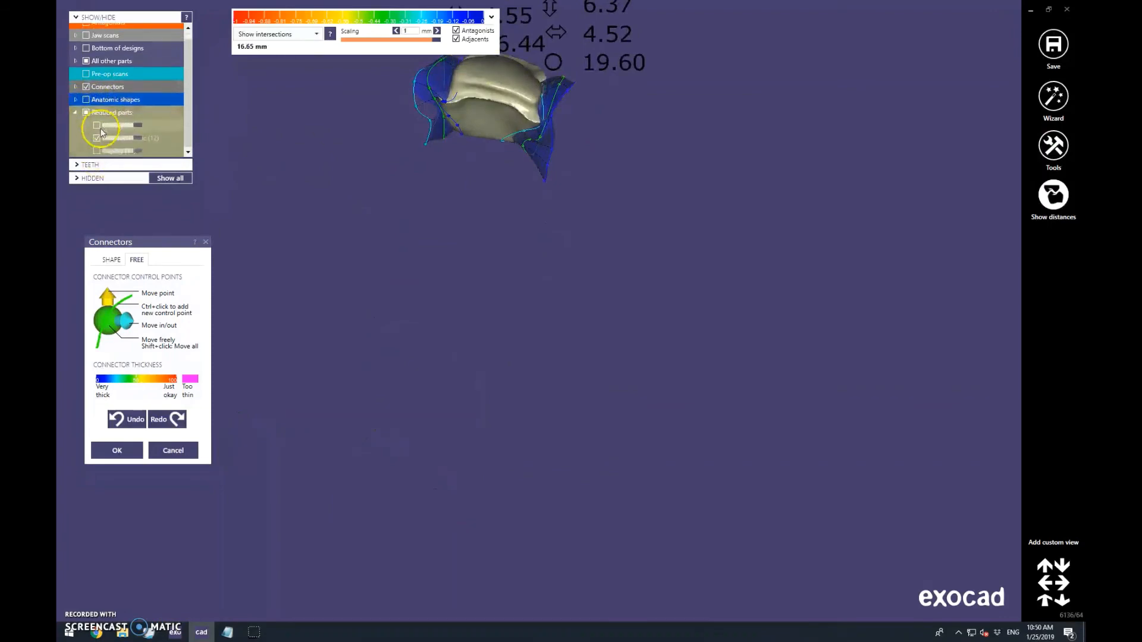
scroll(400, 212, "up", 5)
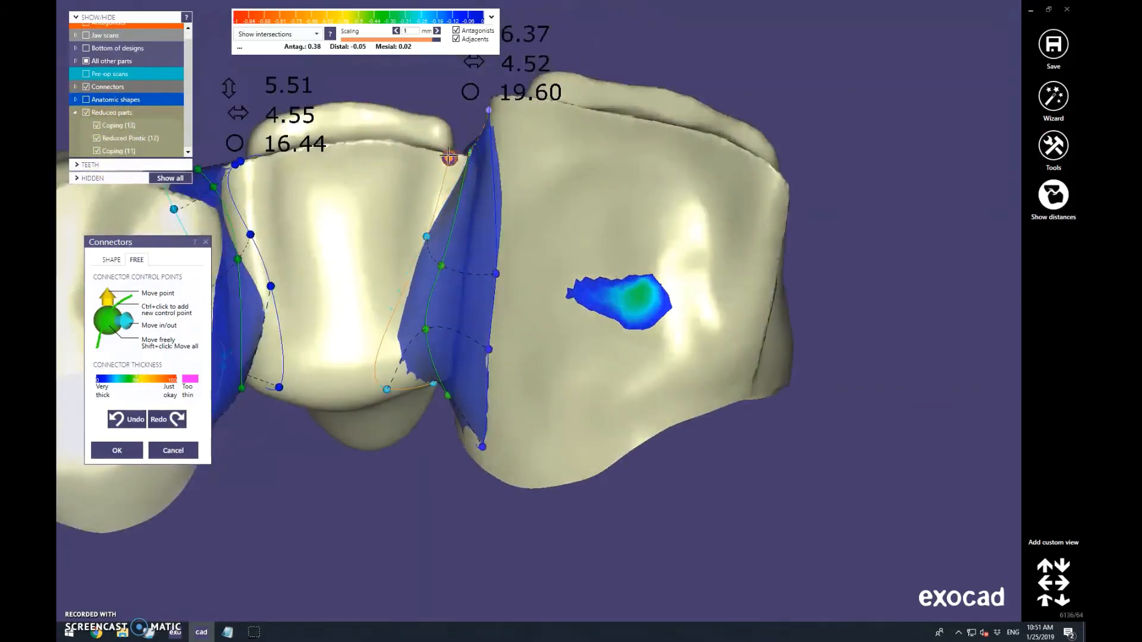
left_click_drag(449, 157, 461, 158)
scroll(497, 230, "down", 5)
right_click_drag(497, 230, 452, 261)
scroll(441, 280, "up", 5)
scroll(442, 278, "down", 5)
scroll(457, 245, "up", 5)
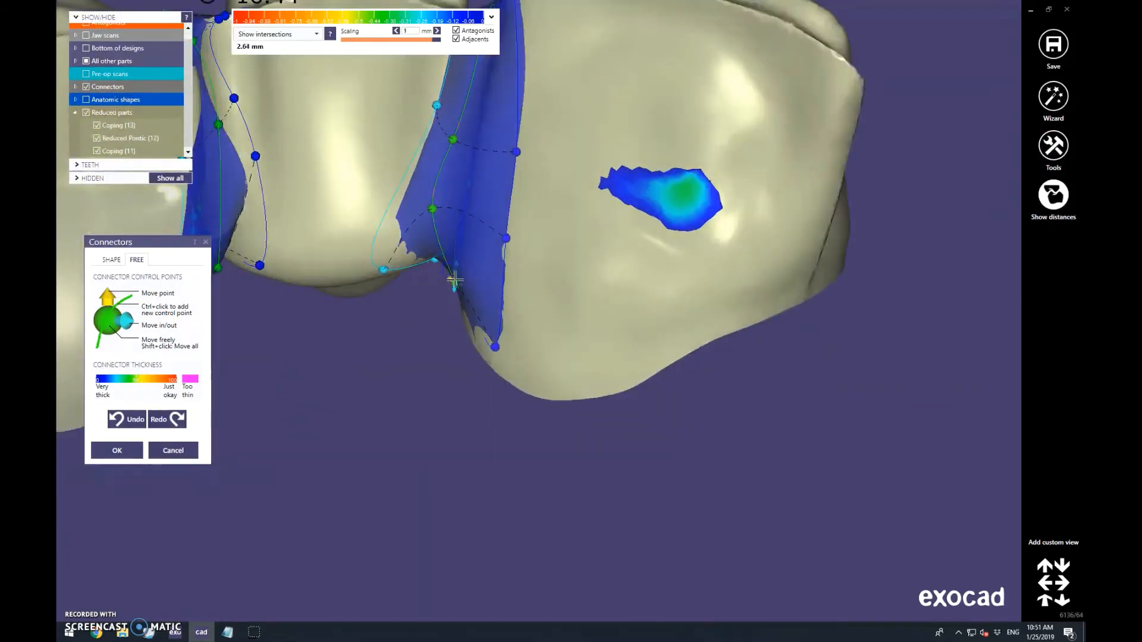
Move the cervical control points of the 13–12 connector's outline to fill out the embrasure beside pontic 12
scroll(475, 293, "down", 5)
scroll(429, 275, "up", 5)
left_click(493, 284)
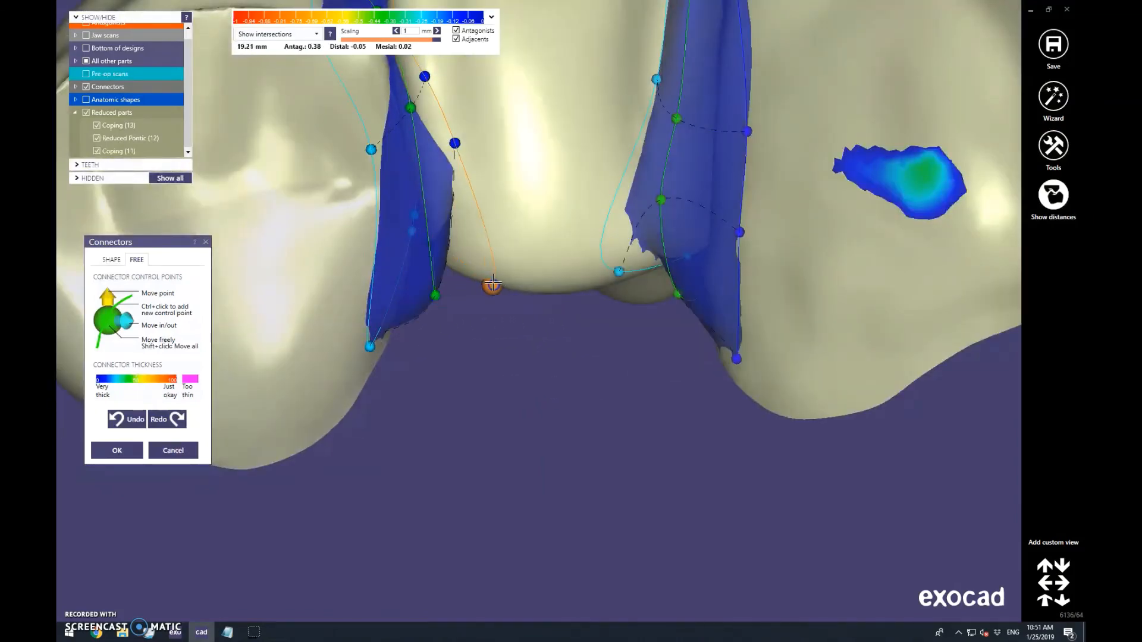
scroll(523, 333, "down", 5)
right_click_drag(543, 383, 622, 528)
scroll(622, 526, "up", 4)
left_click_drag(611, 466, 616, 473)
scroll(617, 474, "down", 4)
right_click_drag(618, 517, 591, 457)
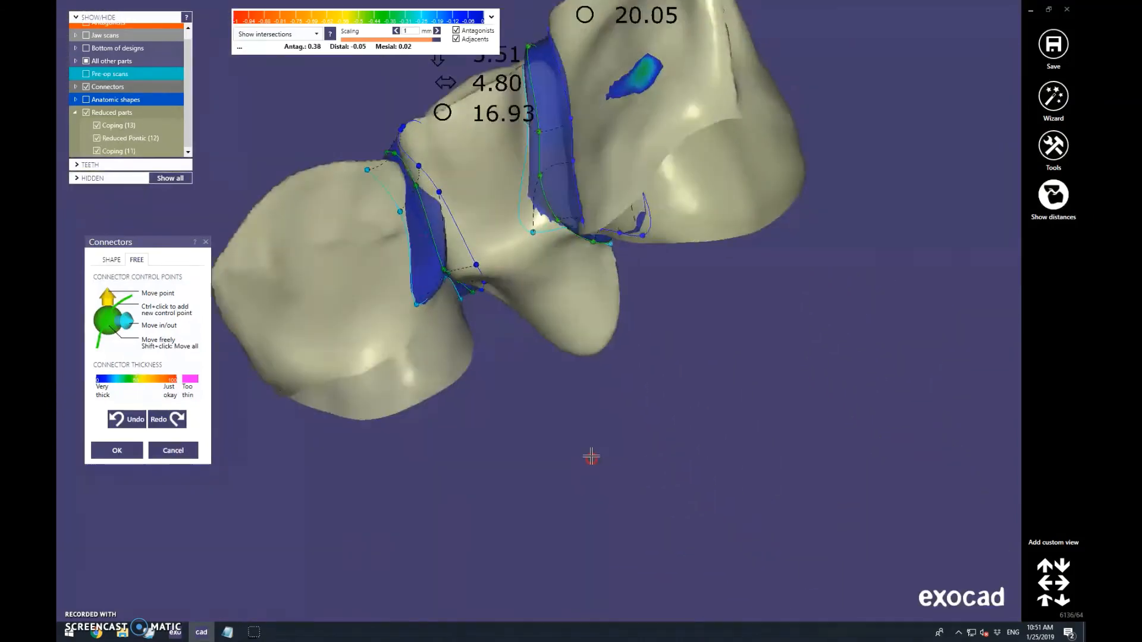
scroll(479, 344, "up", 3)
left_click(479, 344)
scroll(524, 356, "down", 3)
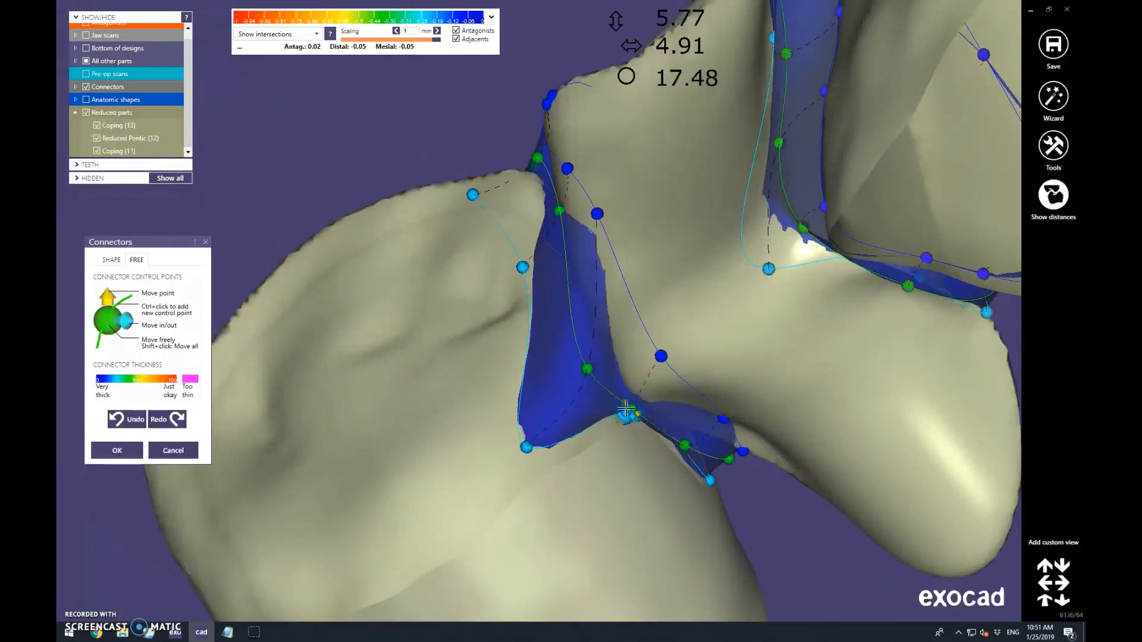
Reshape the 12–11 connector's outline on its incisal and palatal sides with control points and accept the connectors
scroll(649, 405, "down", 5)
right_click_drag(629, 393, 709, 196)
scroll(709, 196, "up", 6)
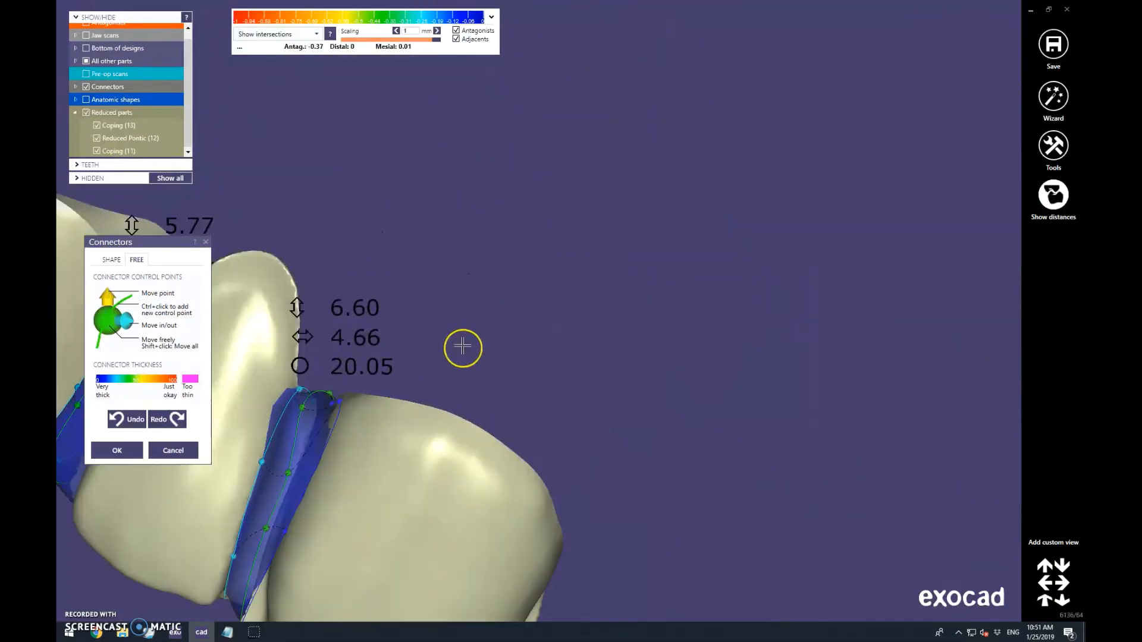
scroll(461, 347, "down", 3)
right_click_drag(461, 347, 489, 295)
scroll(489, 295, "up", 4)
left_click_drag(493, 295, 528, 276)
left_click_drag(507, 319, 536, 303)
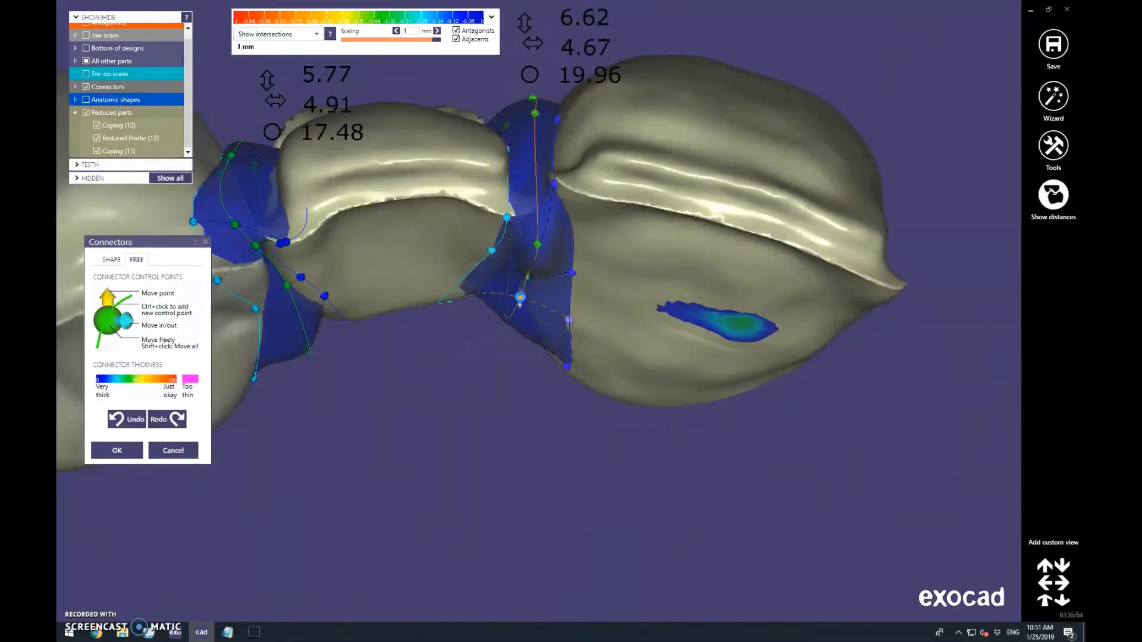
scroll(523, 418, "down", 3)
right_click_drag(535, 302, 497, 409)
scroll(523, 418, "up", 4)
scroll(528, 474, "down", 3)
right_click_drag(528, 474, 581, 375)
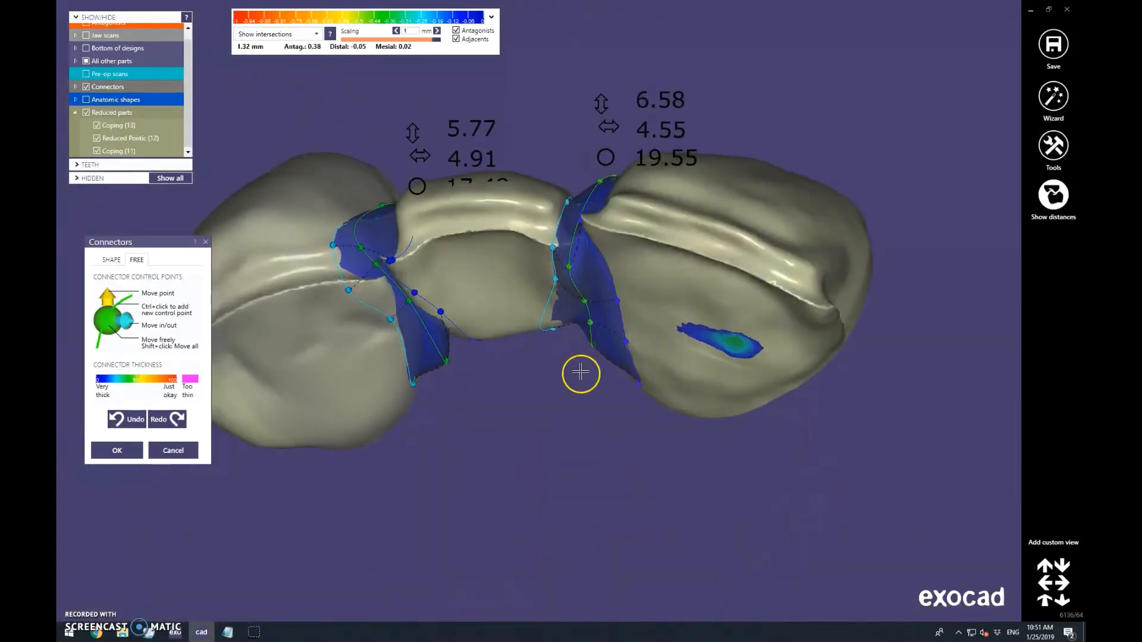
scroll(584, 326, "up", 4)
left_click(117, 447)
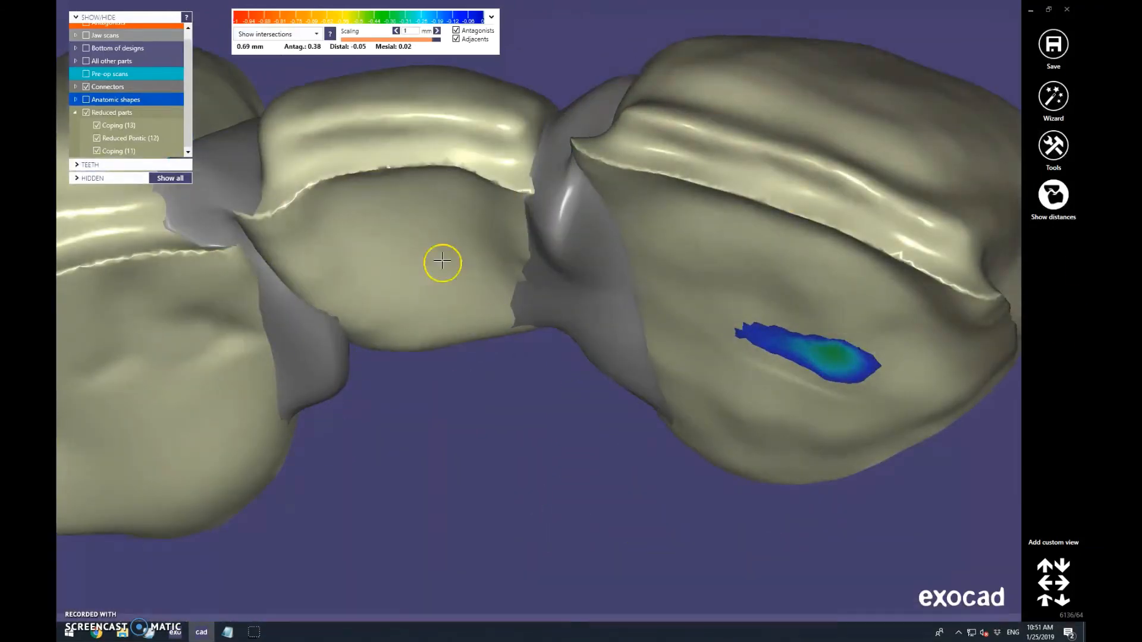
Merge and save the 13–11 bridge, keep the previously saved file, and accept the merged result
right_click(438, 262)
left_click(377, 586)
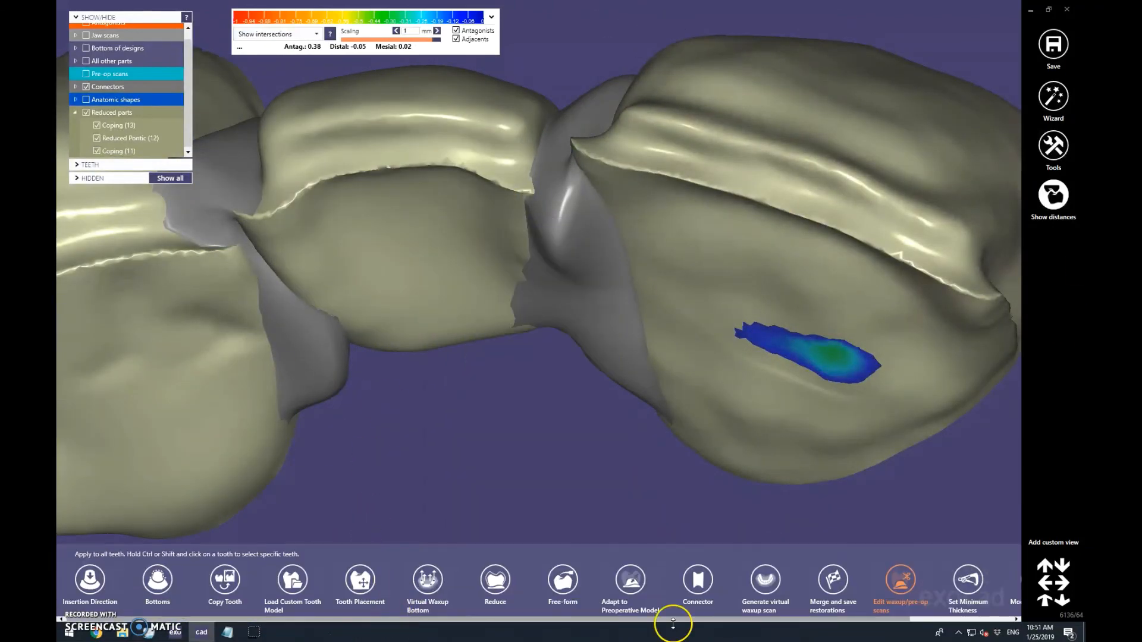
left_click(835, 585)
left_click(118, 441)
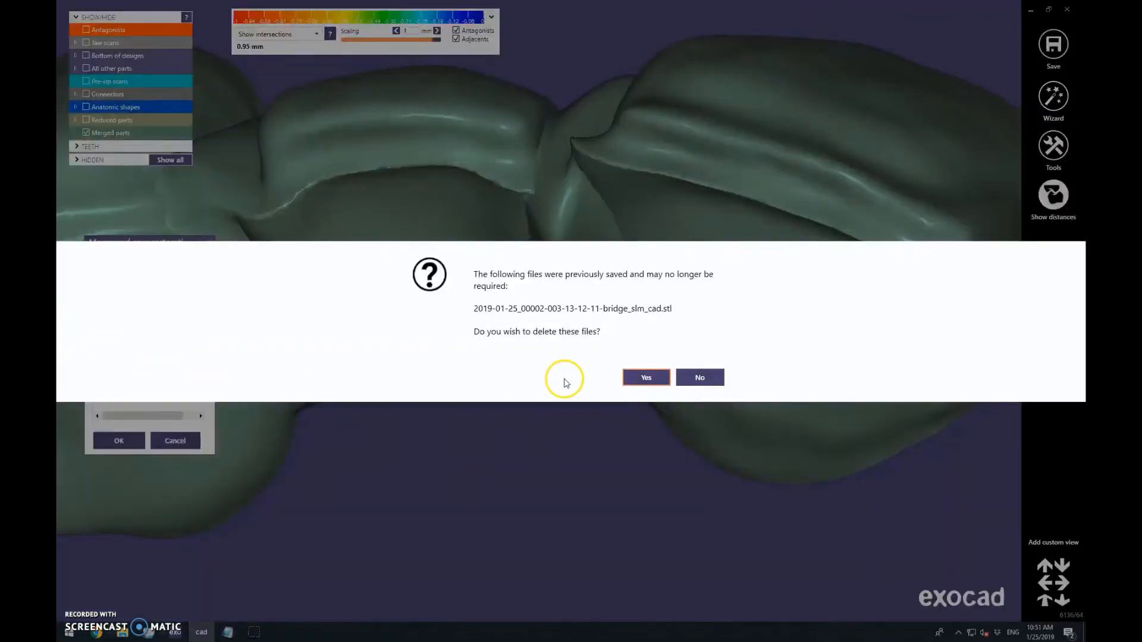
left_click(699, 378)
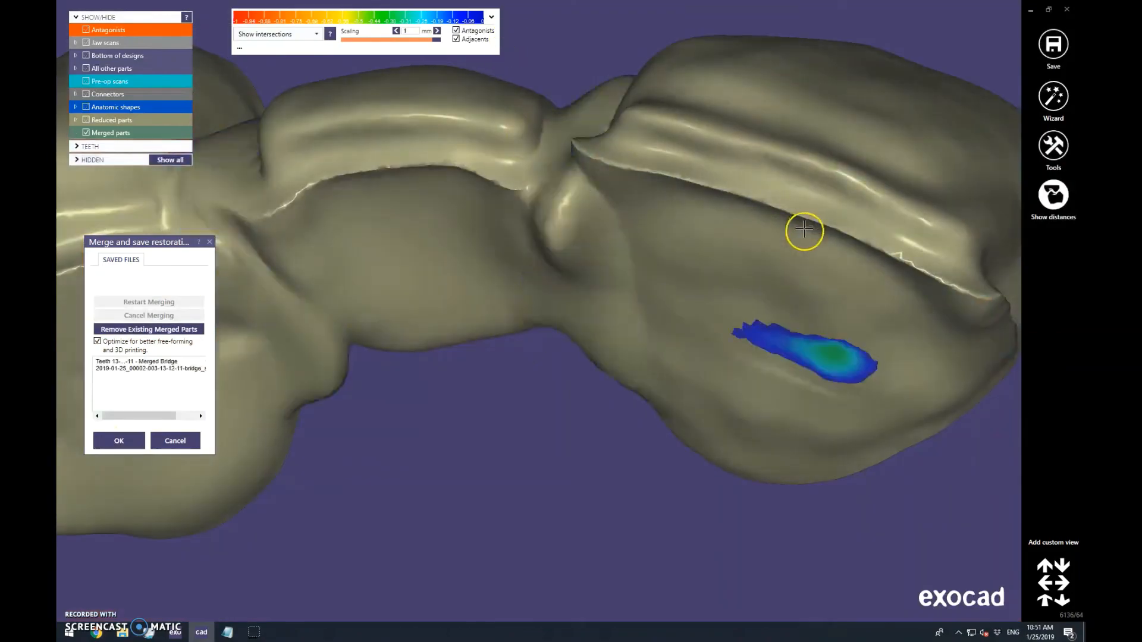
scroll(804, 230, "down", 3)
left_click(119, 441)
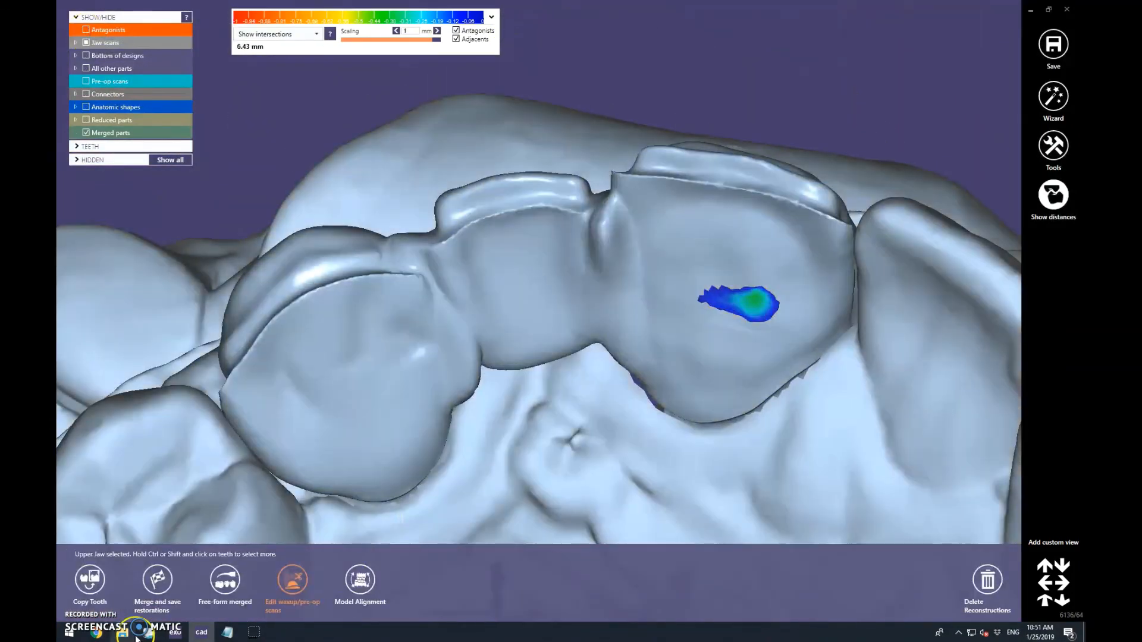
Free-form the merged bridge, smoothing its surfaces and connector transitions with a small, low-strength Smooth/Flatten brush
left_click(224, 580)
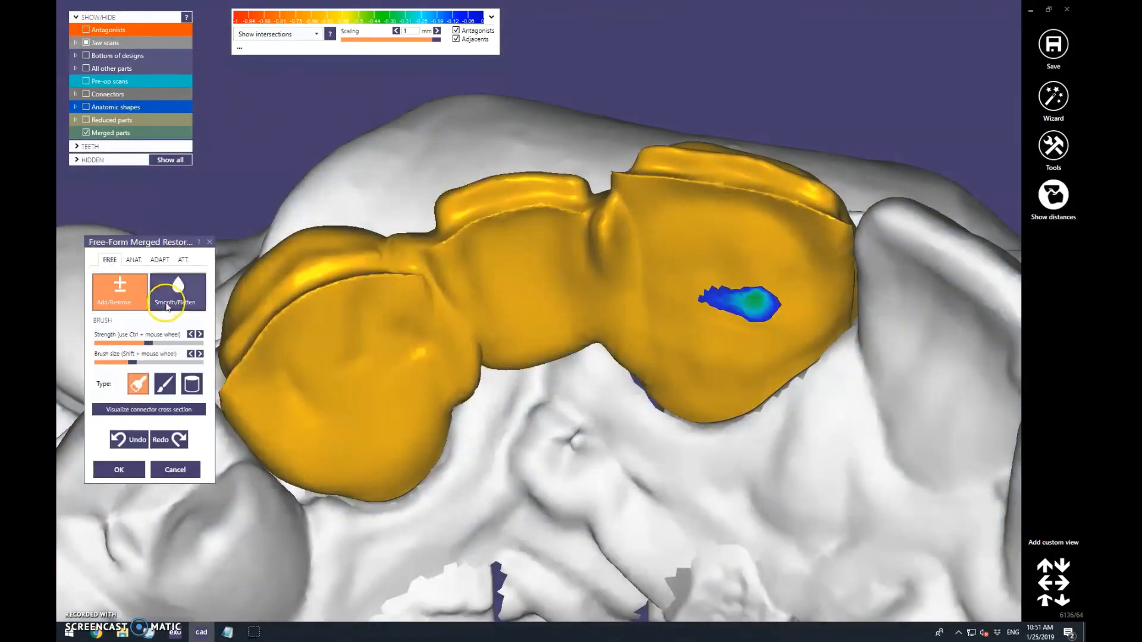
left_click(178, 292)
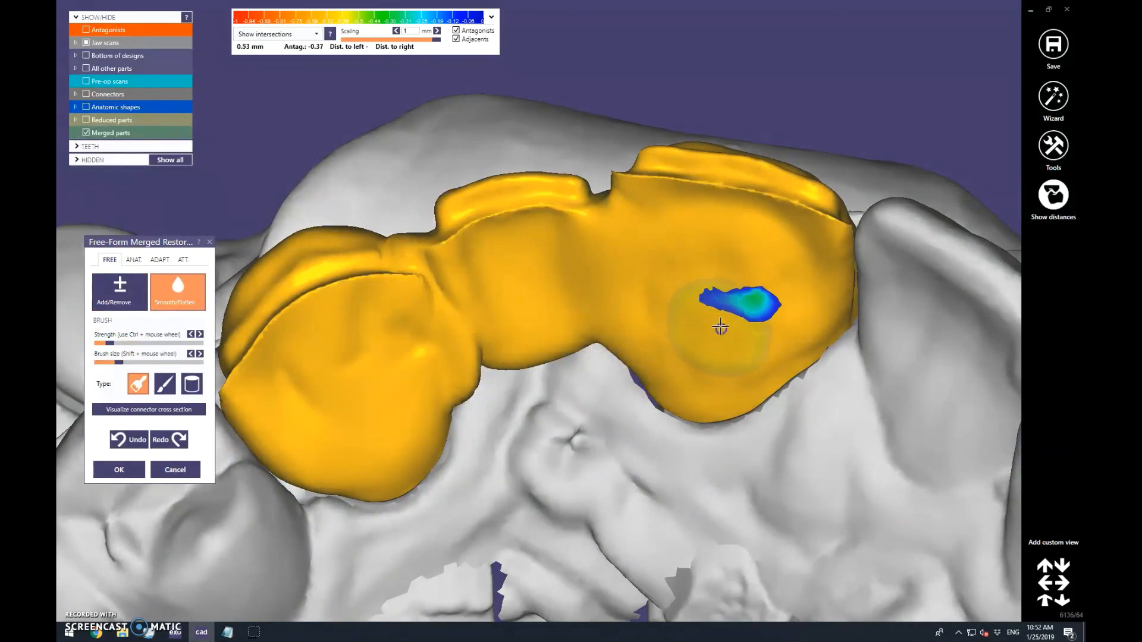
scroll(720, 327, "down", 3)
scroll(524, 328, "up", 3)
left_click_drag(547, 318, 569, 383)
right_click_drag(569, 382, 626, 390)
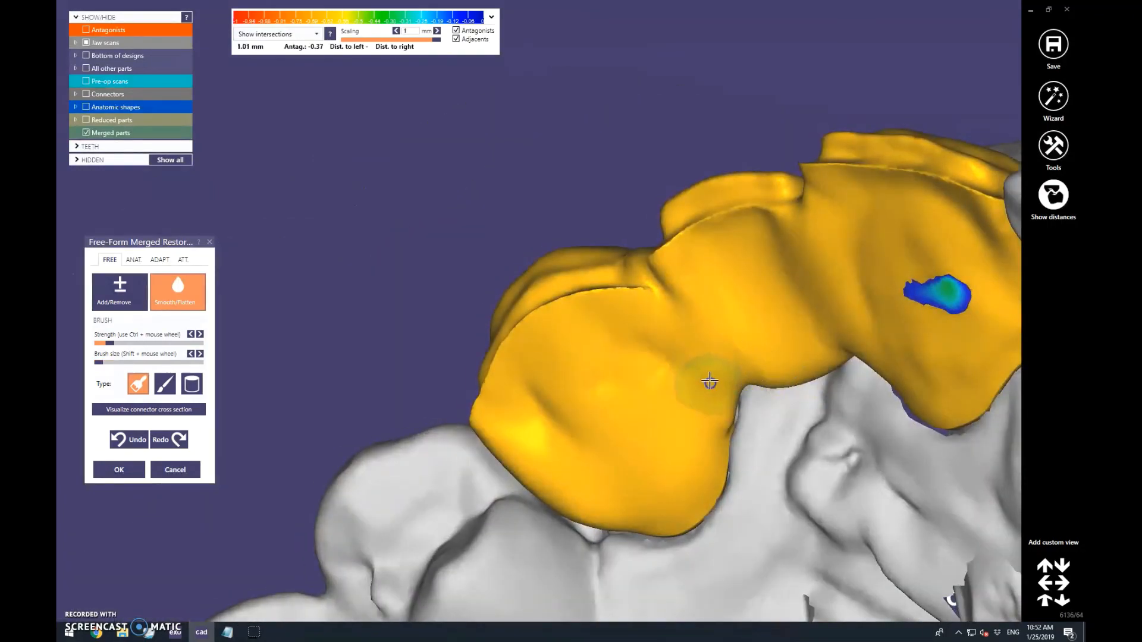
right_click_drag(656, 278, 691, 297)
scroll(691, 297, "down", 4)
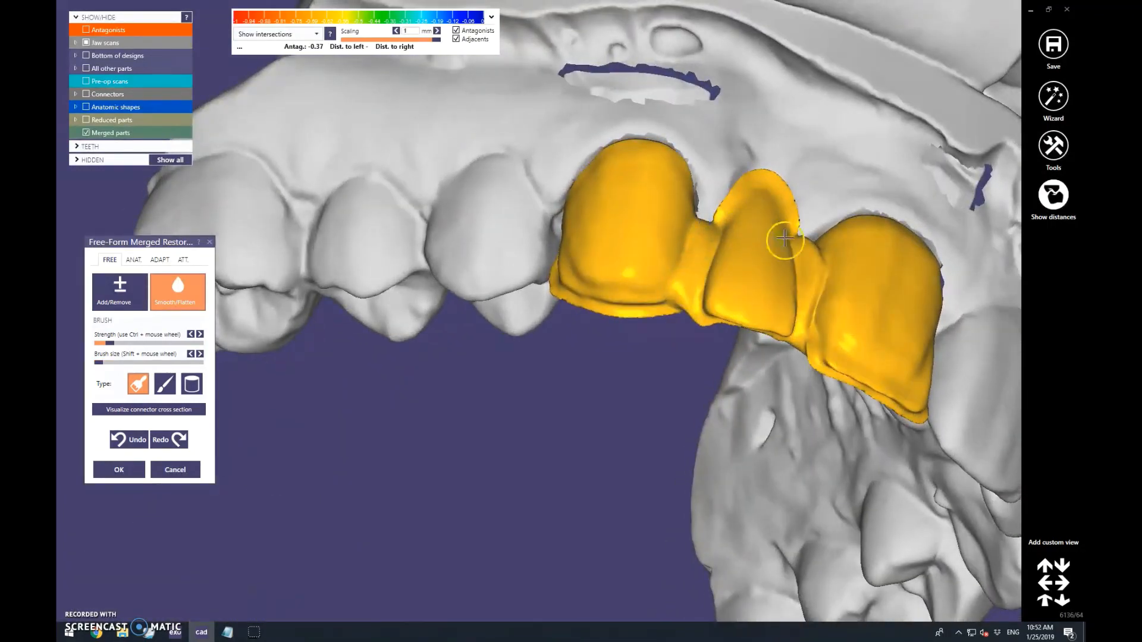
right_click_drag(784, 238, 702, 286)
scroll(787, 407, "down", 5)
scroll(701, 286, "up", 3)
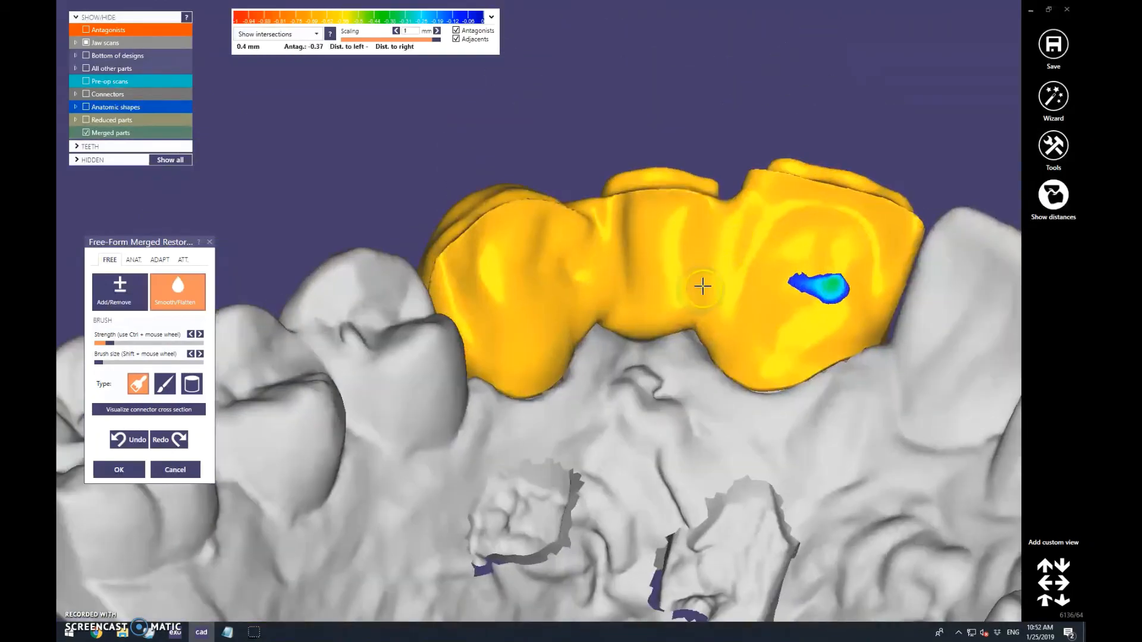
scroll(517, 355, "up", 4)
scroll(628, 285, "down", 5)
right_click_drag(628, 285, 576, 306)
Hide the jaw scans and refine the merged bridge from all sides, switching from the Smooth/Flatten to the Add/Remove brush
left_click(86, 43)
scroll(468, 245, "down", 4)
right_click_drag(469, 245, 601, 381)
scroll(752, 293, "up", 6)
scroll(674, 394, "down", 5)
right_click_drag(674, 394, 418, 133)
scroll(419, 133, "up", 5)
left_click(120, 292)
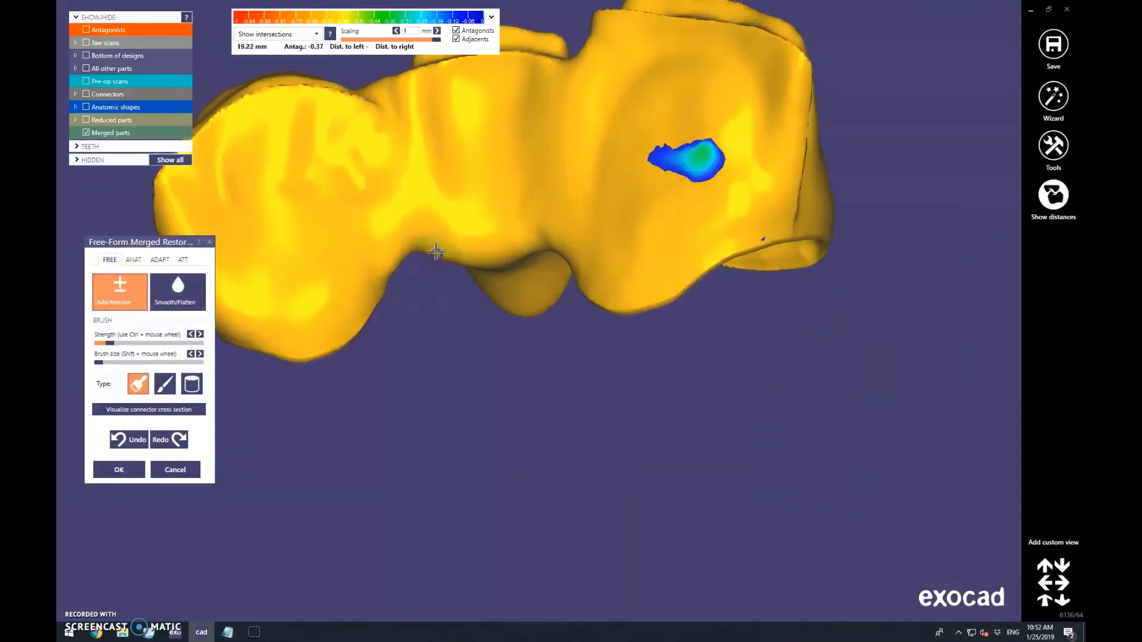
scroll(678, 326, "down", 4)
right_click_drag(678, 326, 683, 342)
scroll(683, 342, "down", 3)
Show the jaw scans again and accept the free-forming of the merged bridge
left_click(86, 43)
right_click_drag(467, 110, 486, 209)
left_click(118, 469)
left_click(648, 388)
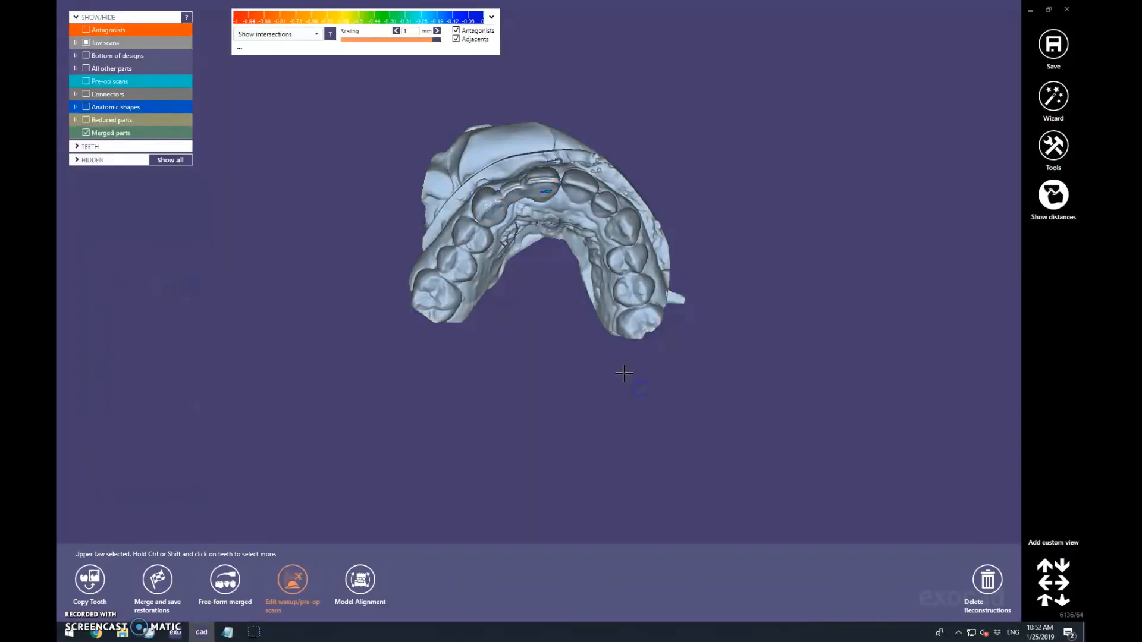
Run Merge and save restorations for the free-formed bridge and accept it
right_click_drag(476, 122, 459, 237)
scroll(509, 235, "up", 5)
right_click_drag(764, 458, 737, 351)
left_click(158, 582)
left_click(112, 439)
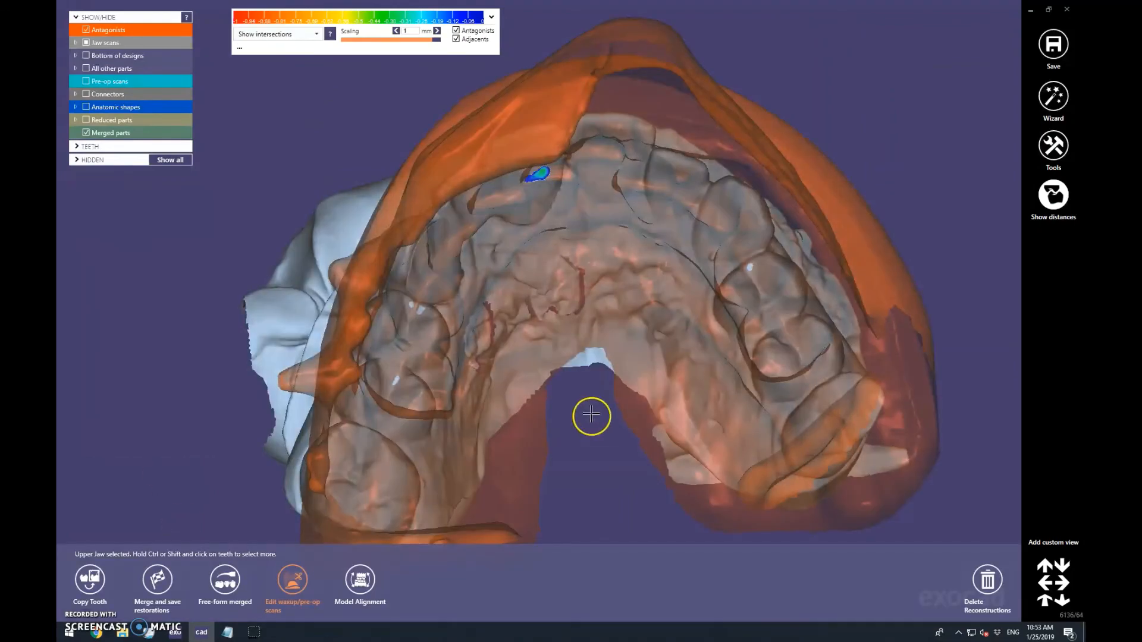